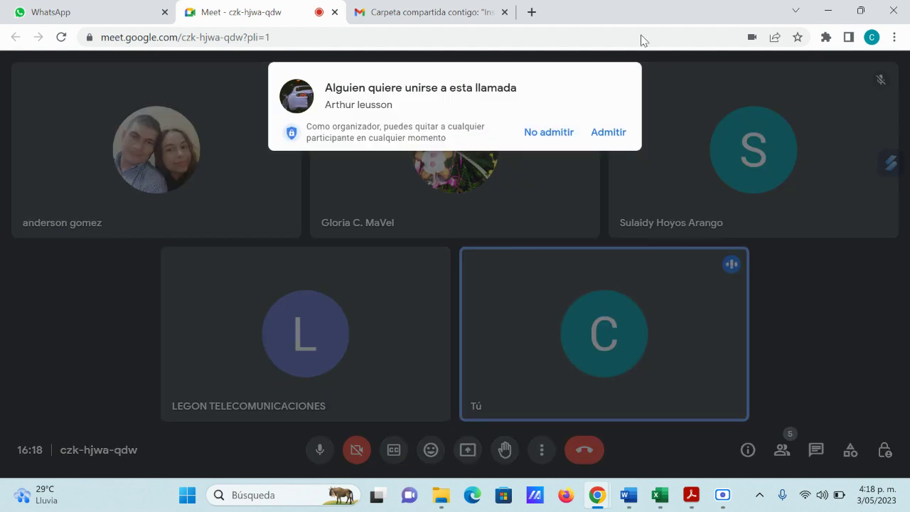
Admit the waiting participant to the Meet call and present the entire screen to everyone
click(608, 134)
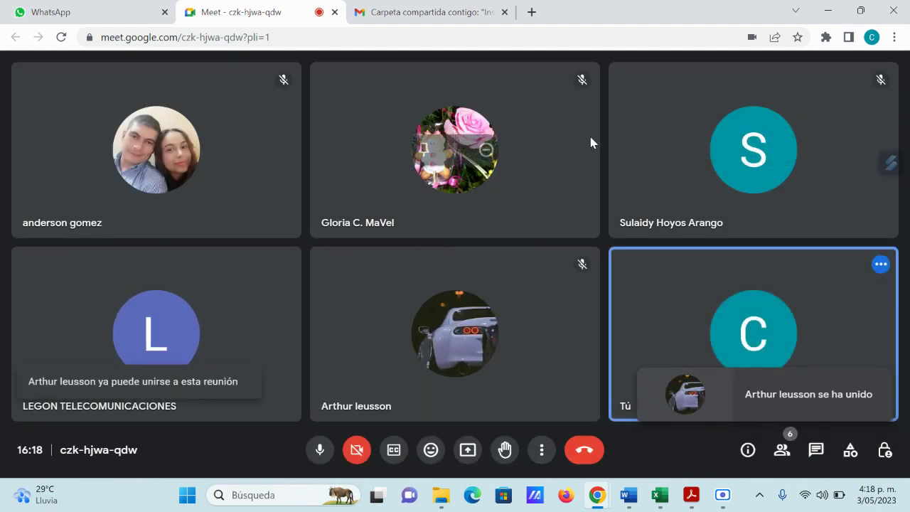
mouse_move(441, 494)
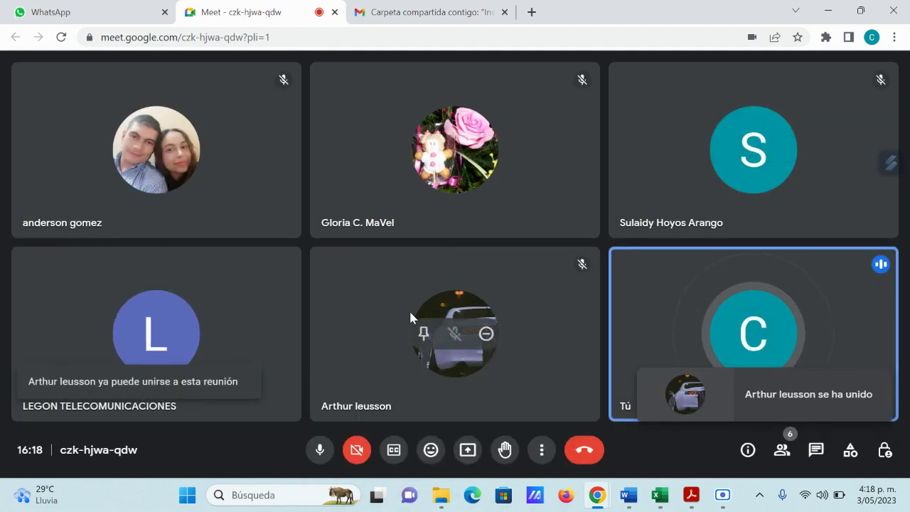
click(466, 452)
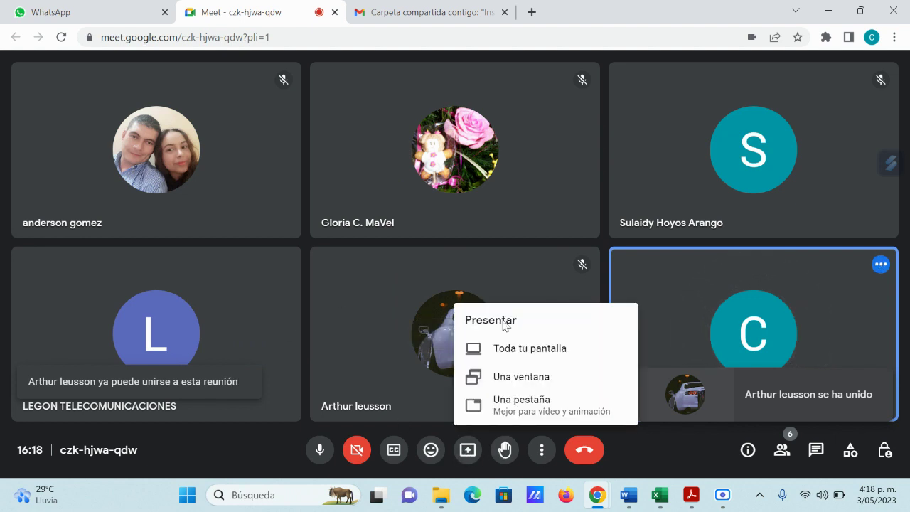
click(519, 350)
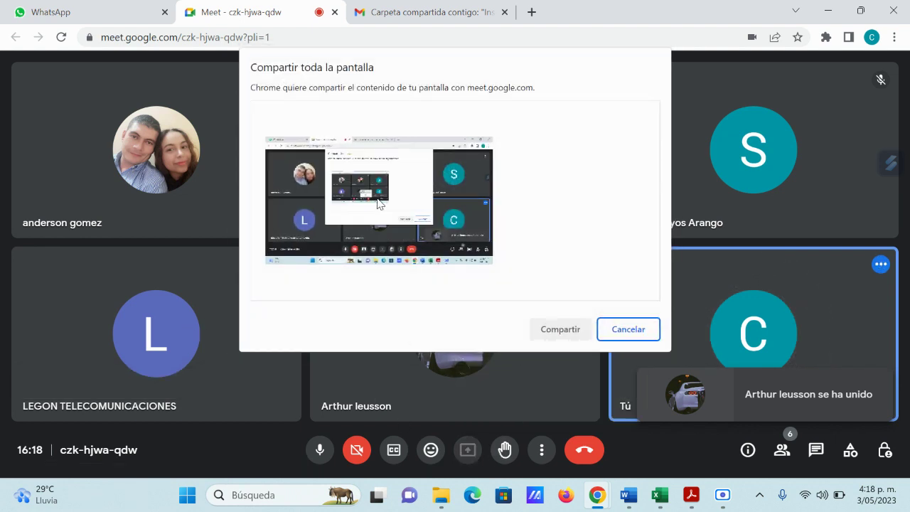
click(373, 190)
click(575, 332)
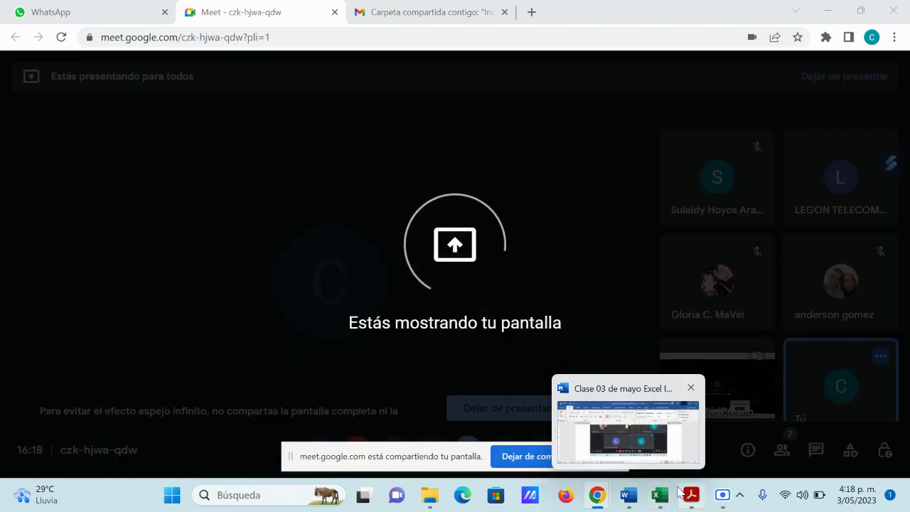
Minimize the screen recorder, switch to the GFPI-F-135 PDF guide in Acrobat Reader, and clear the sharing bar and presenting notification
click(695, 498)
mouse_move(677, 499)
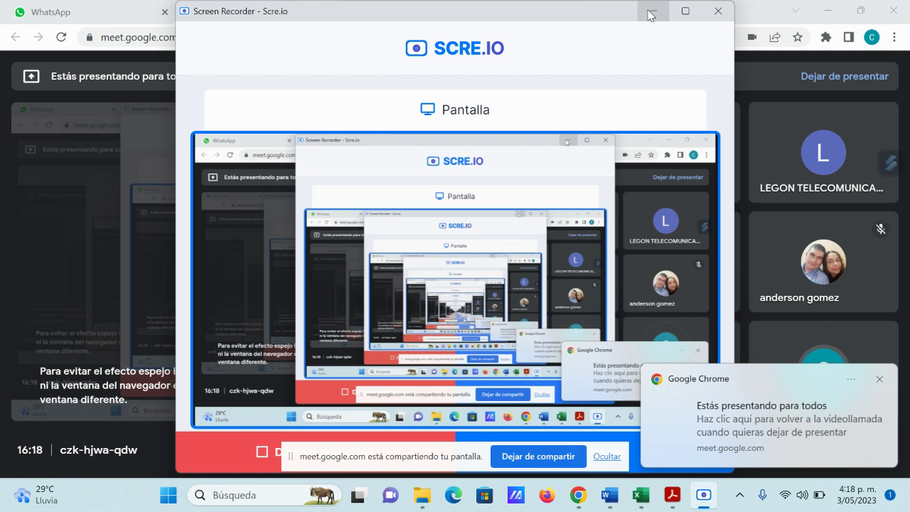
click(652, 10)
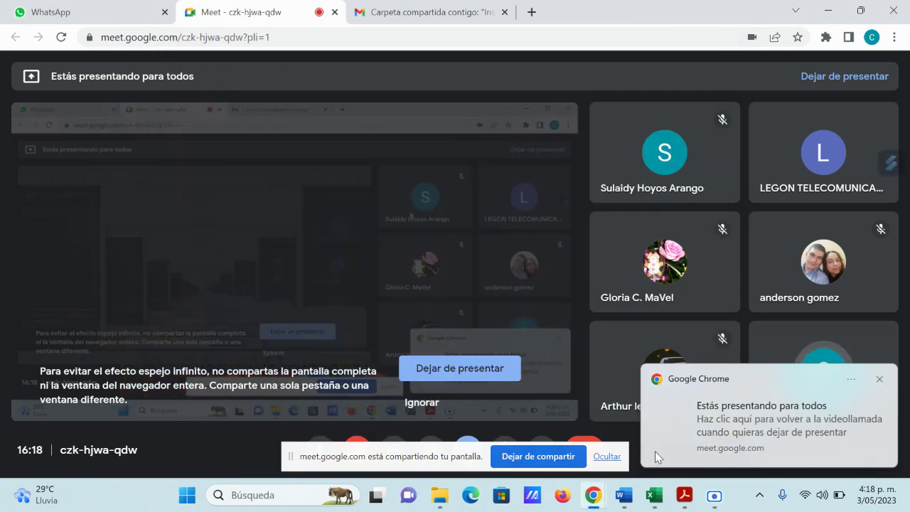
click(684, 493)
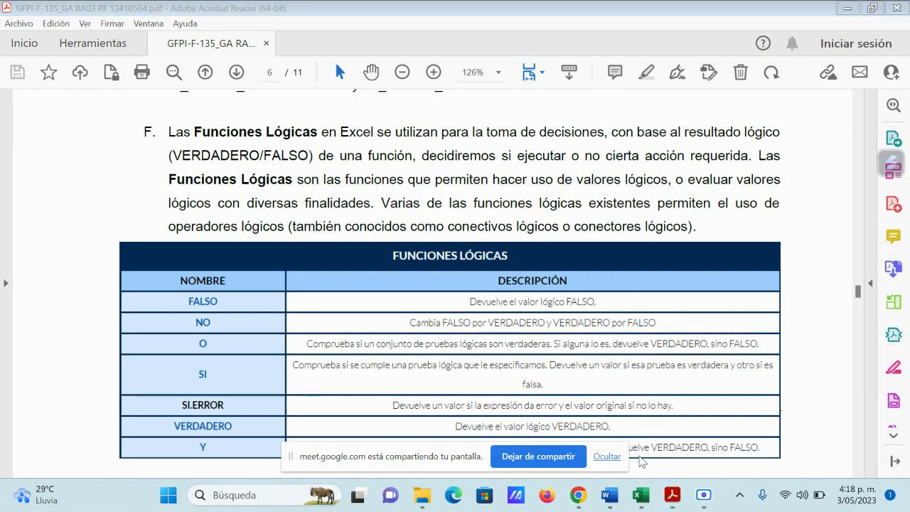
click(607, 456)
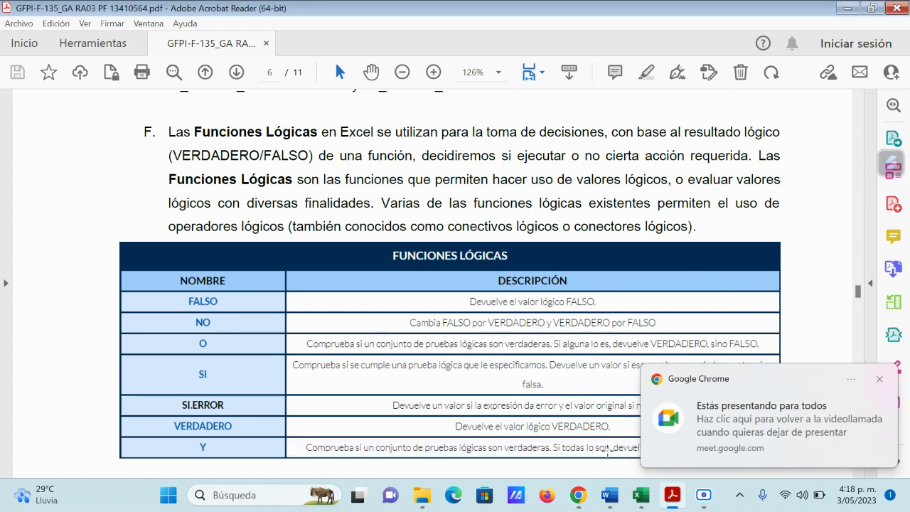
click(879, 379)
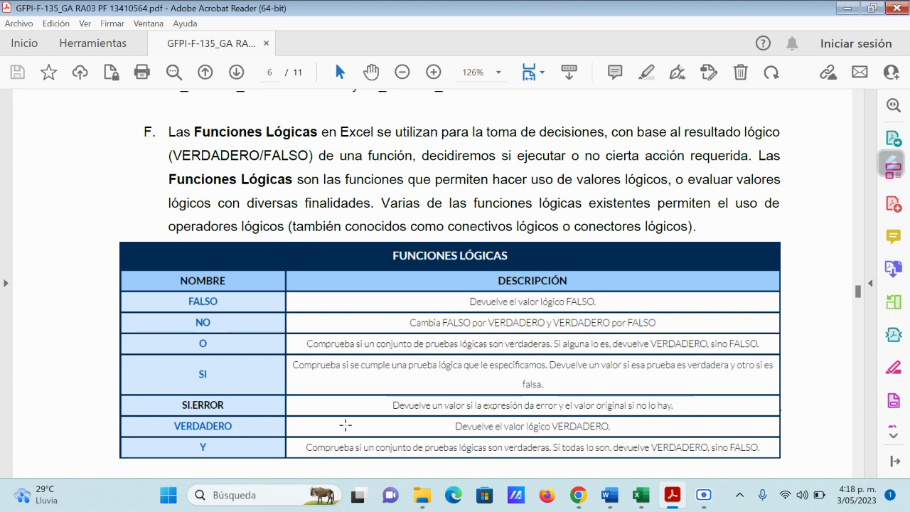
Check the topics scheduled for 3/05/2023 in the Excel workbook Ficha 2704661 - temas.xlsx, and minimize it
mouse_move(639, 498)
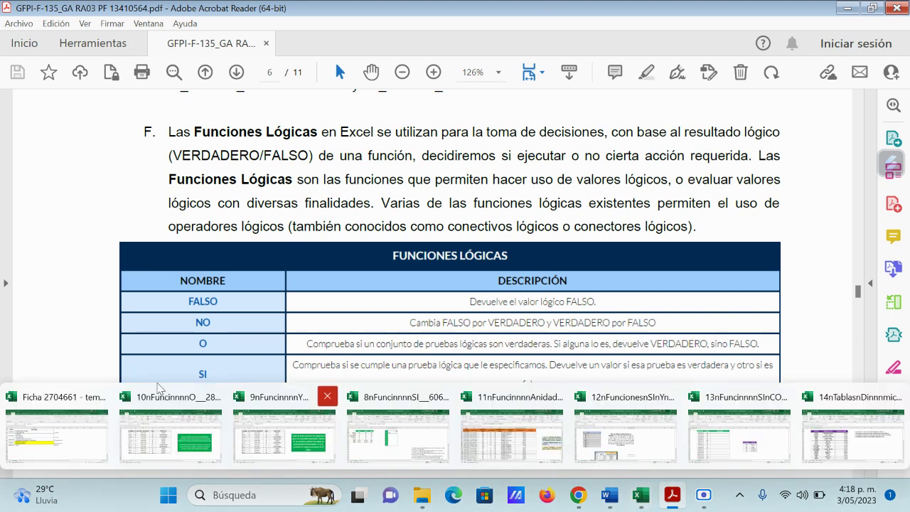
click(64, 398)
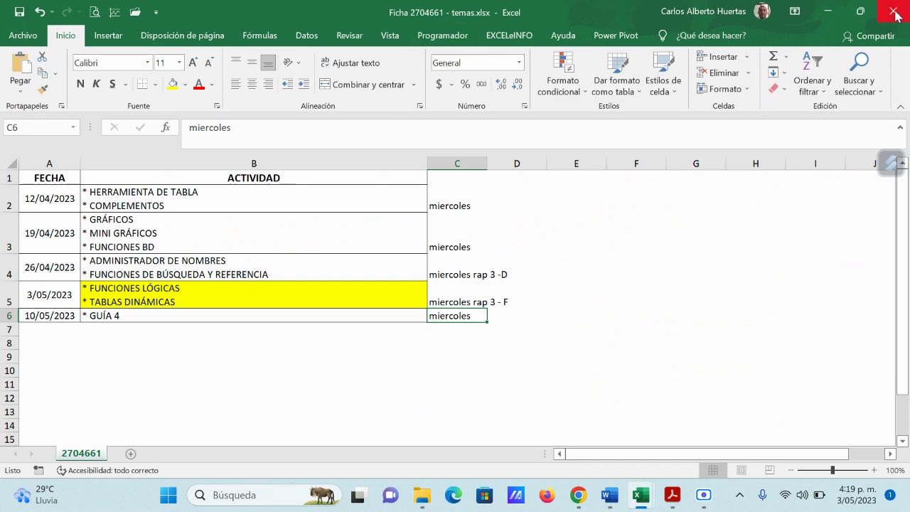
click(822, 11)
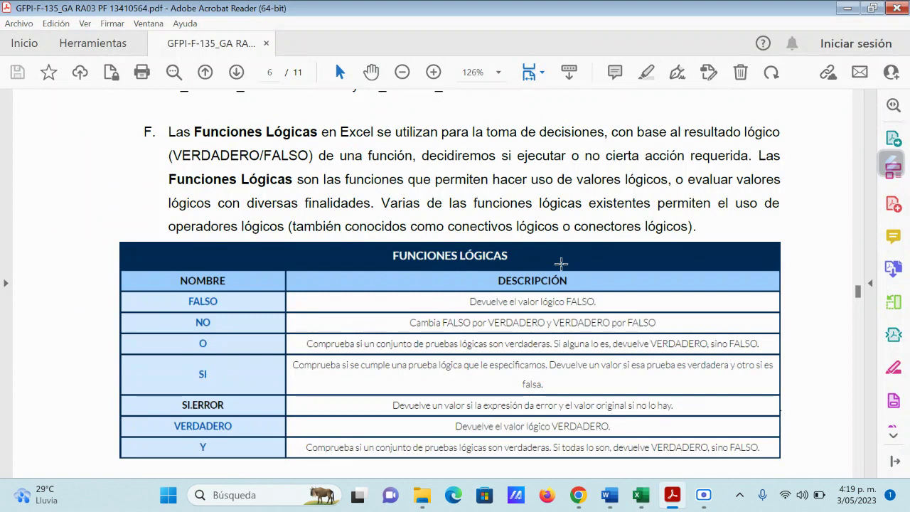
Switch back to the Meet call in Chrome and admit the participant asking to join
mouse_move(609, 495)
mouse_move(578, 495)
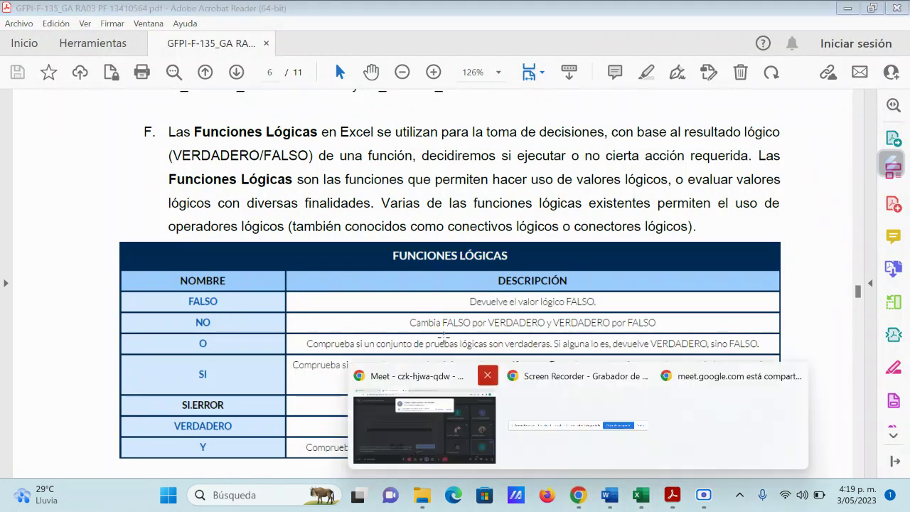
click(427, 454)
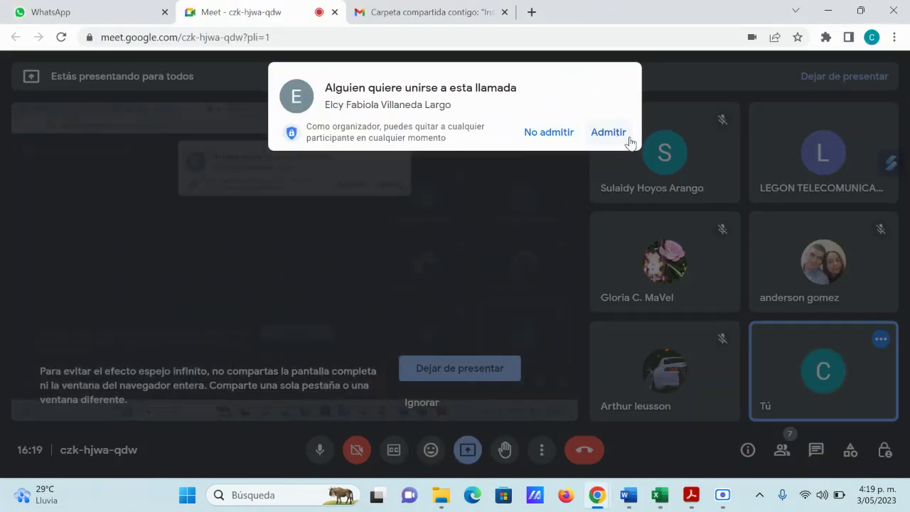
click(607, 133)
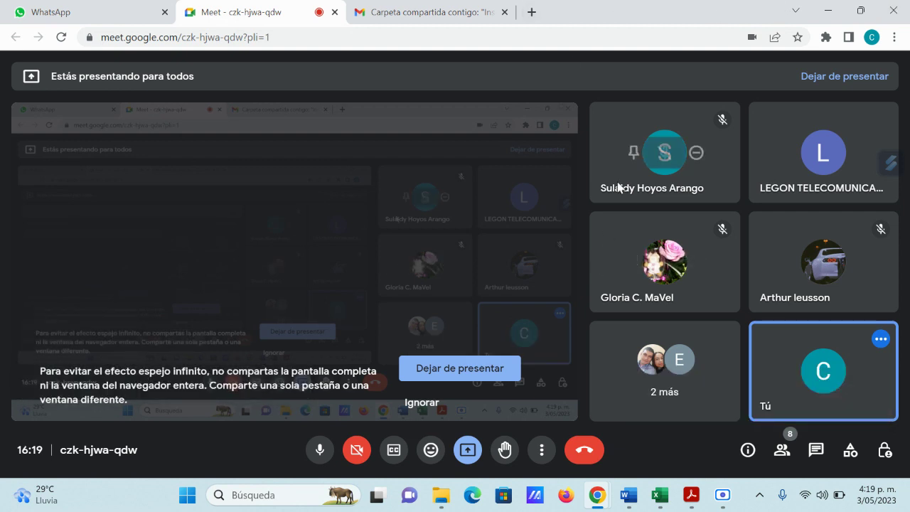
Switch to Word, paste the call screenshot into Clase 03 de mayo Excel Intermedio.docx, and minimize the document
click(628, 494)
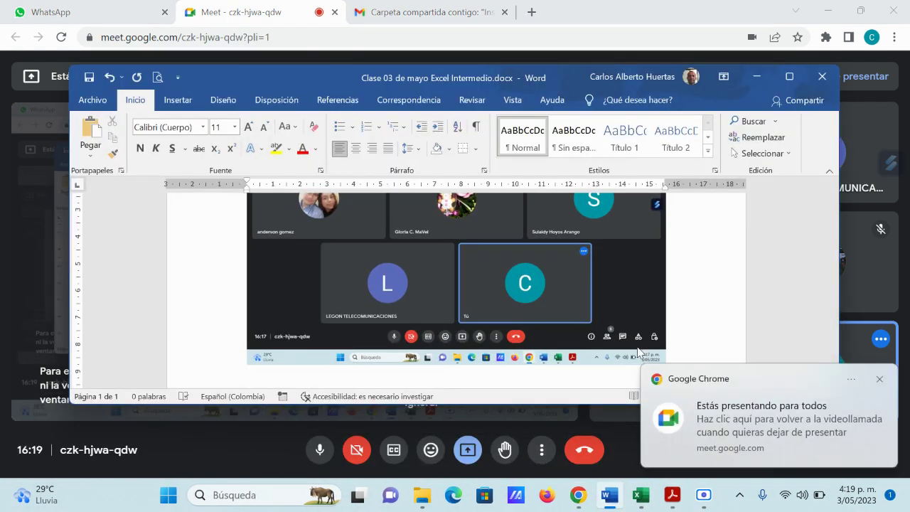
key(ctrl+v)
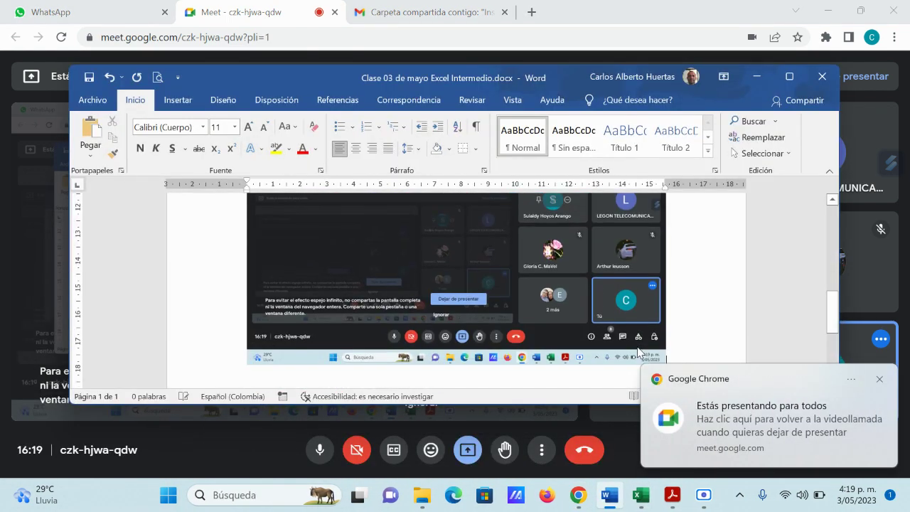
click(756, 77)
Return to the PDF guide in Acrobat Reader and read the Funciones Lógicas table and the Función SI section on page 7
click(671, 494)
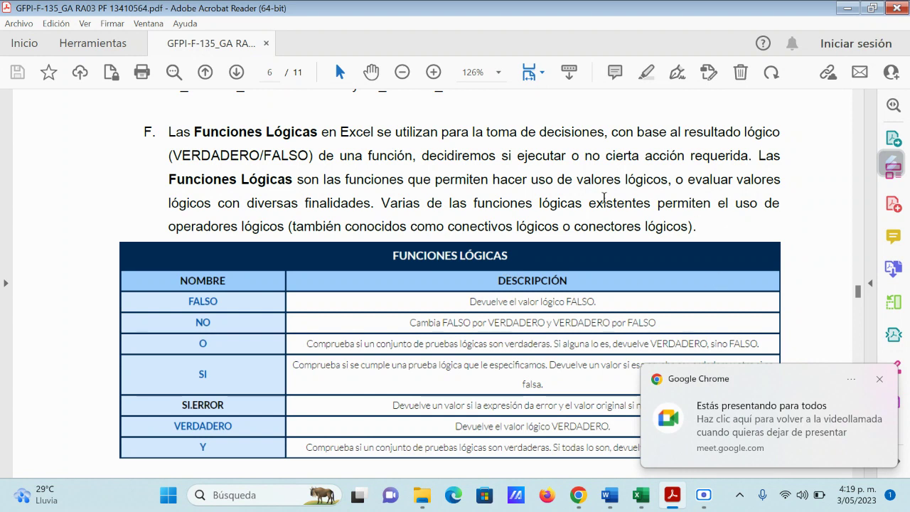
click(880, 380)
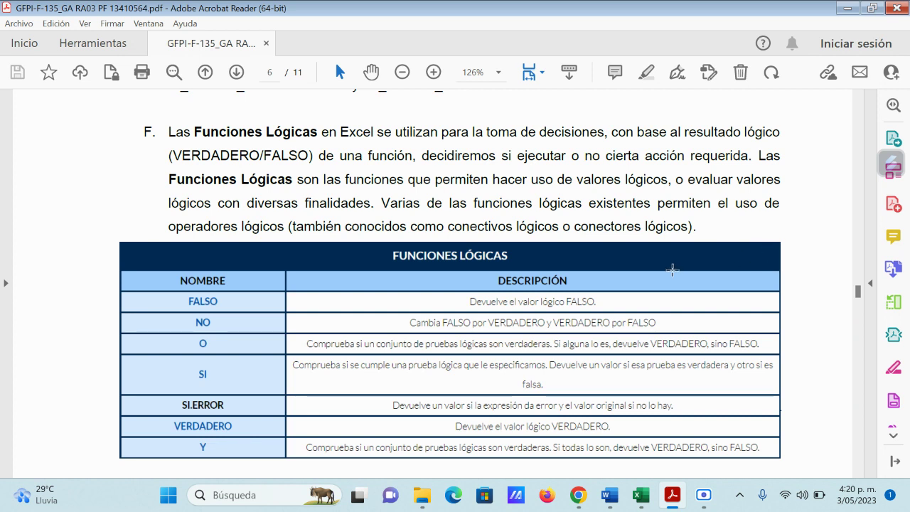
scroll(650, 275, down, 2)
scroll(650, 276, down, 1)
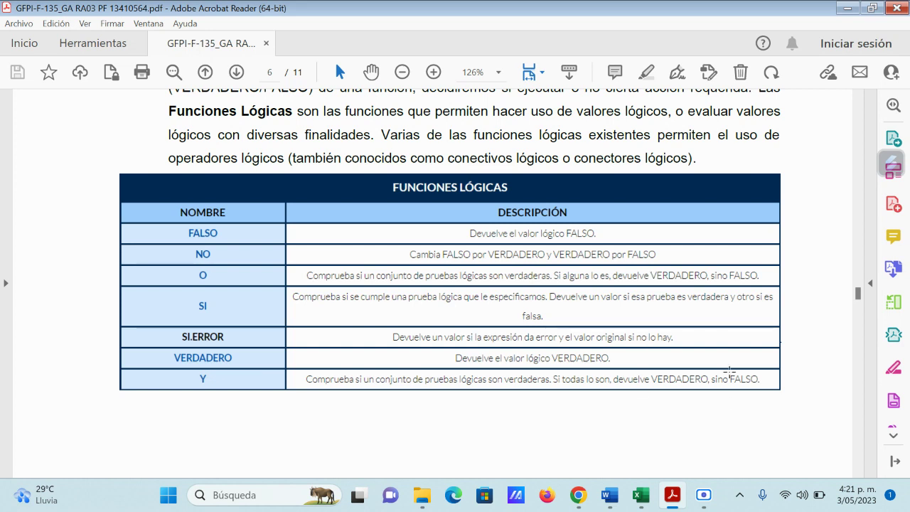
mouse_move(599, 494)
scroll(604, 422, down, 1)
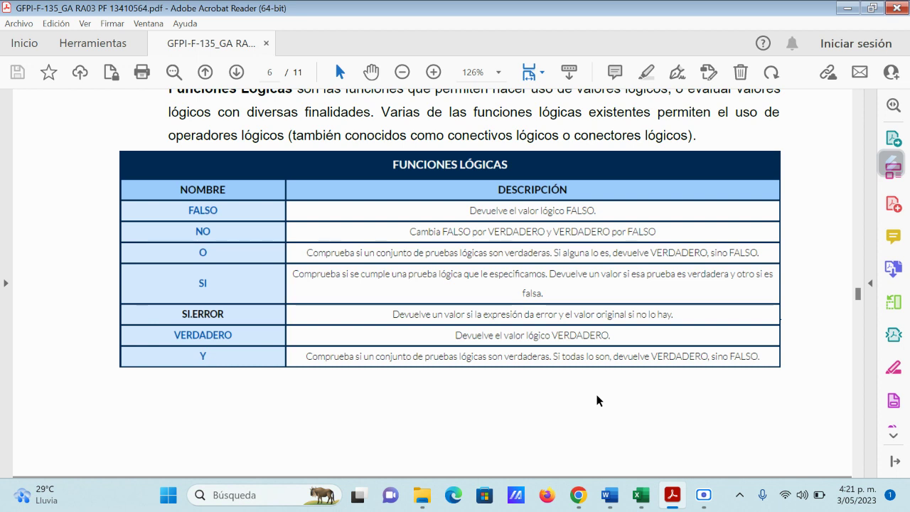
scroll(414, 174, down, 6)
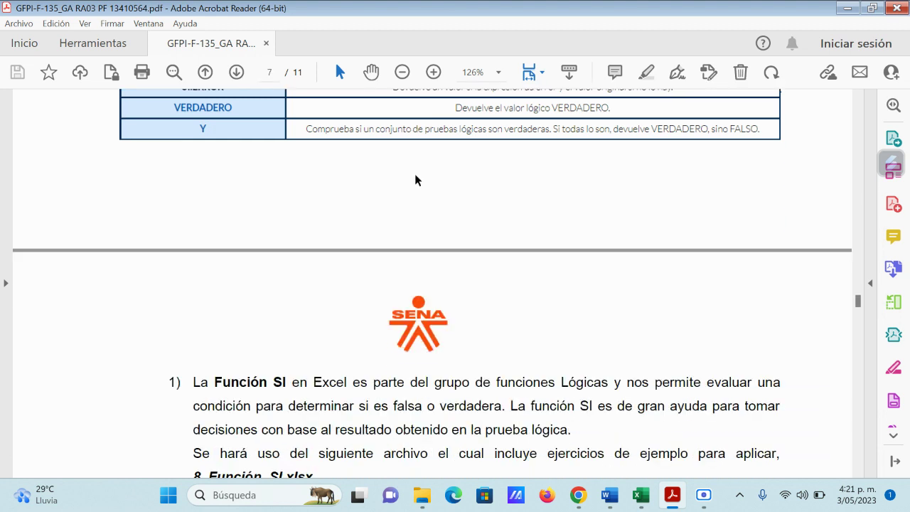
scroll(414, 177, down, 2)
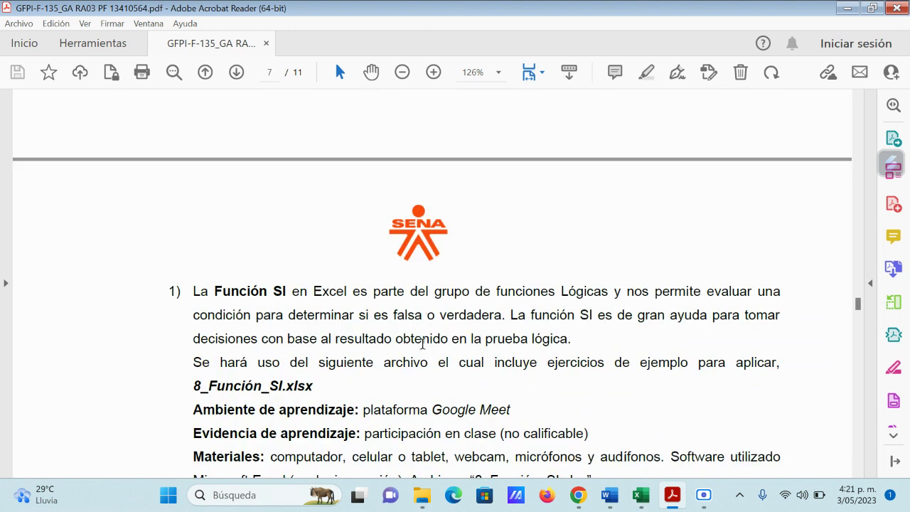
scroll(422, 343, down, 1)
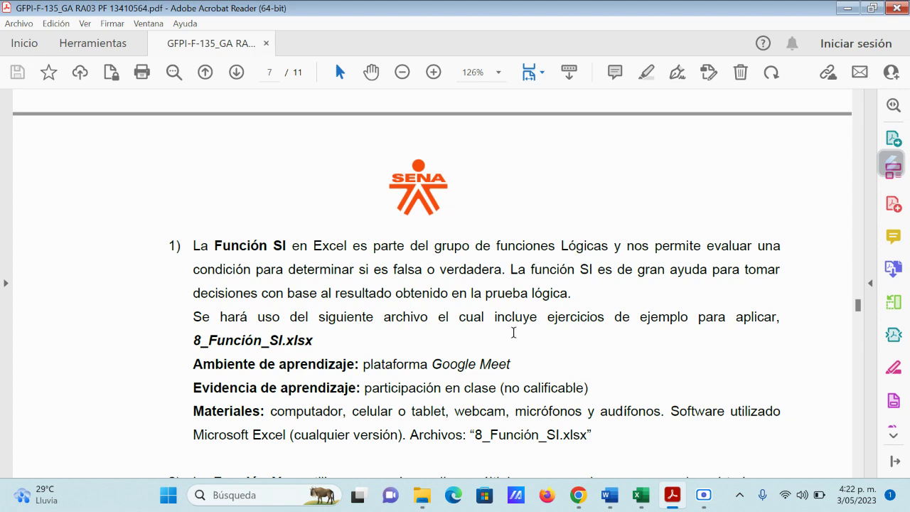
Switch to the Función SI workbook in Excel and examine the formula in K10 of the SI sheet's example table
mouse_move(637, 497)
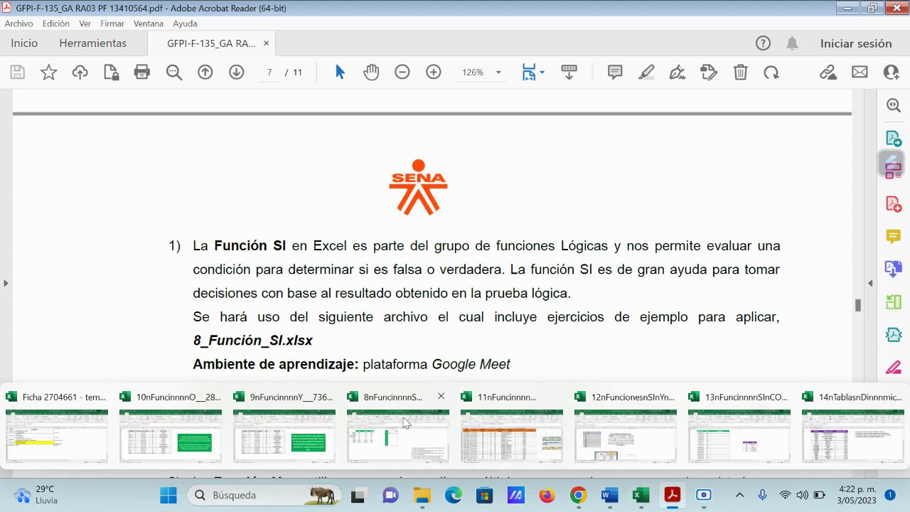
click(400, 432)
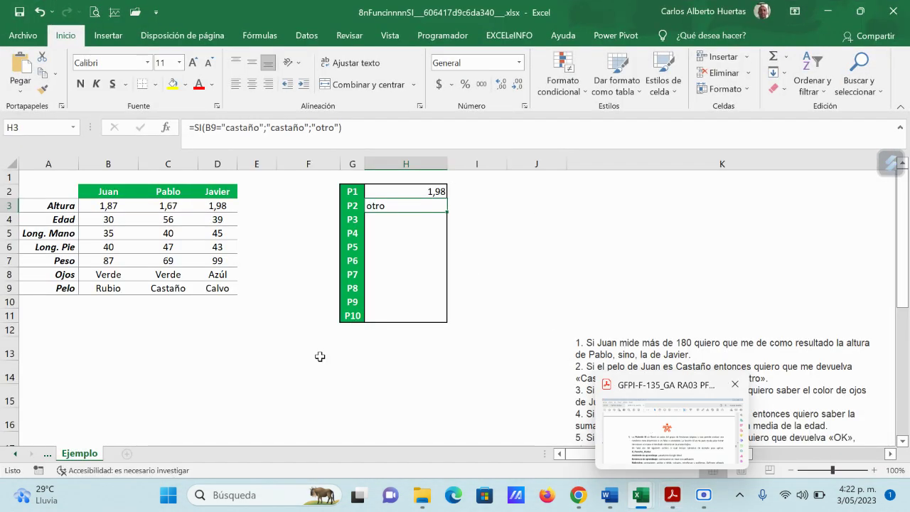
click(14, 455)
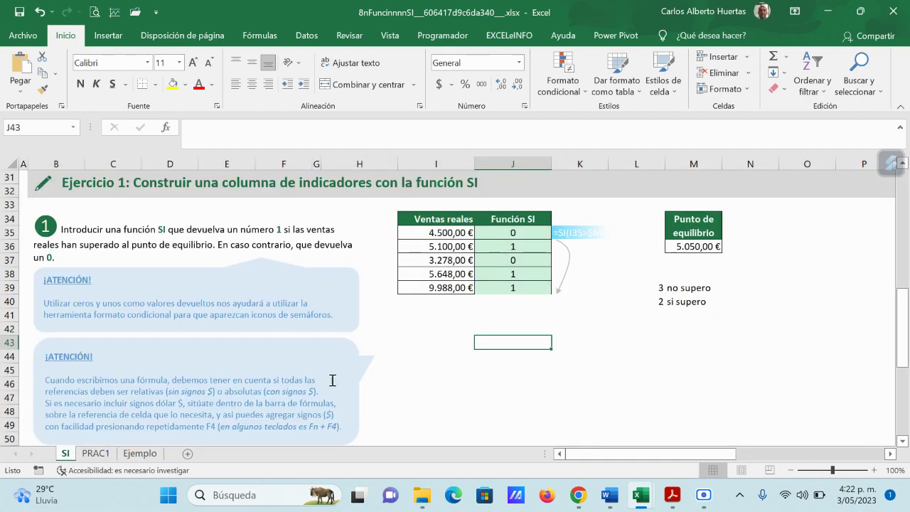
scroll(413, 357, up, 10)
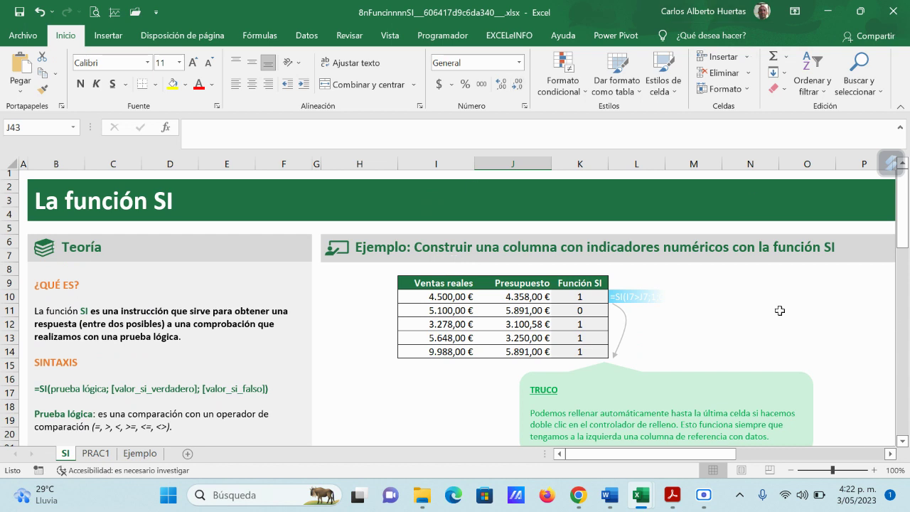
click(584, 300)
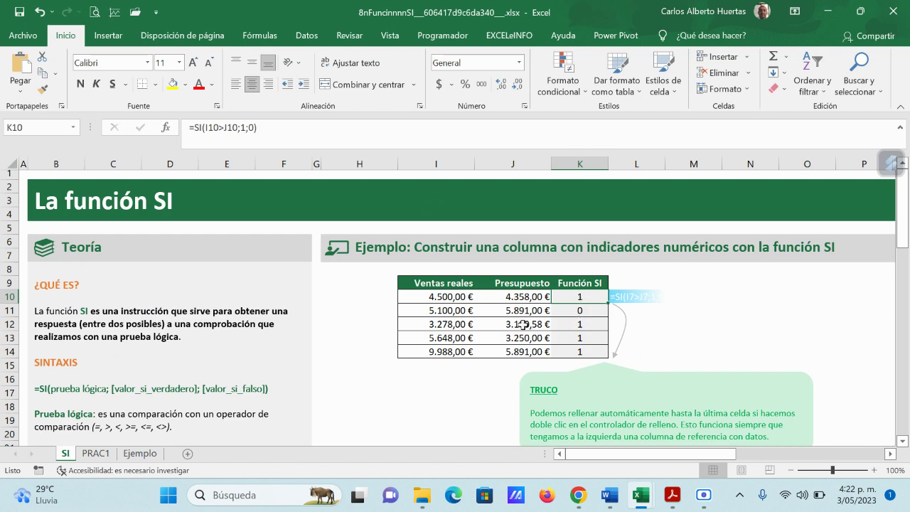
Read the SI syntax and argument explanations in the theory box, highlighting valor_si_verdadero in the syntax line
scroll(190, 346, down, 2)
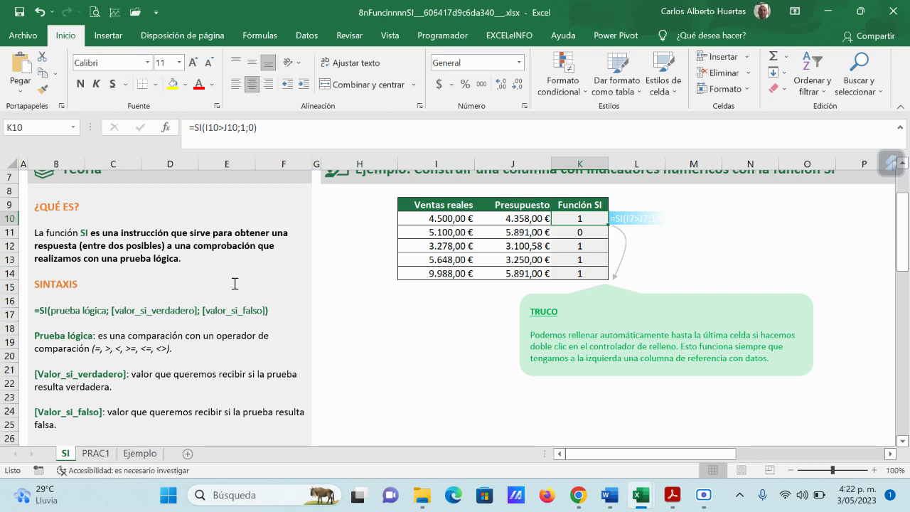
scroll(138, 316, down, 2)
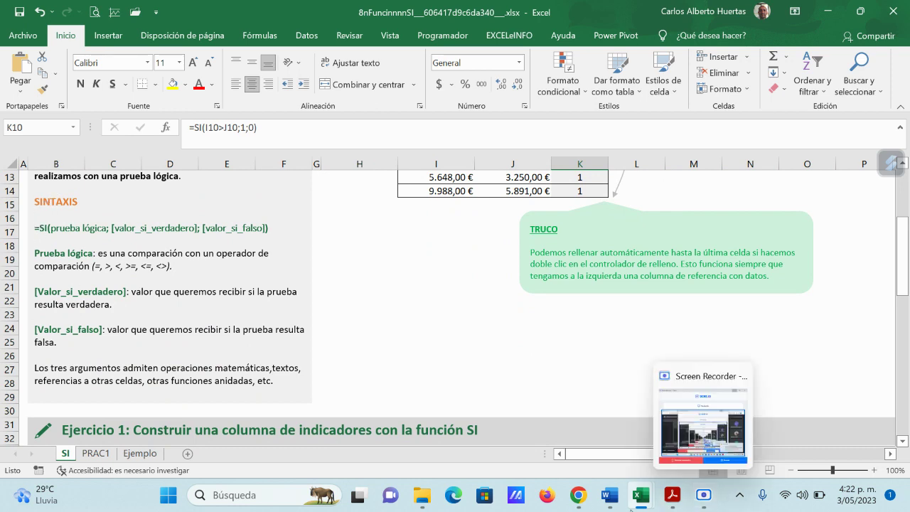
mouse_move(579, 497)
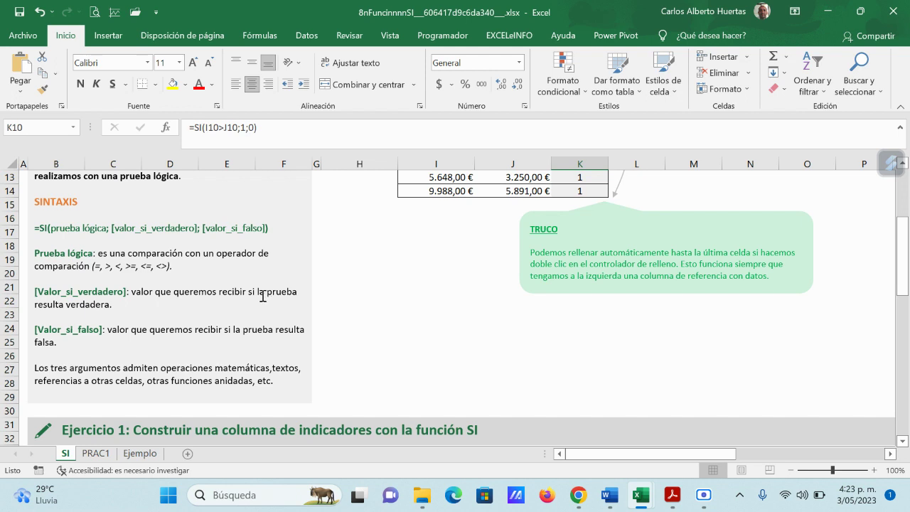
scroll(260, 299, down, 1)
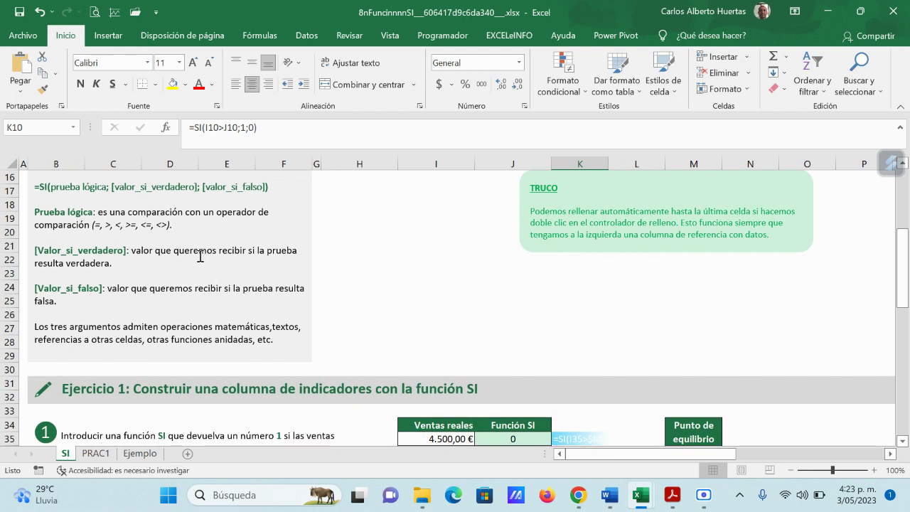
click(114, 186)
drag(114, 187, 194, 186)
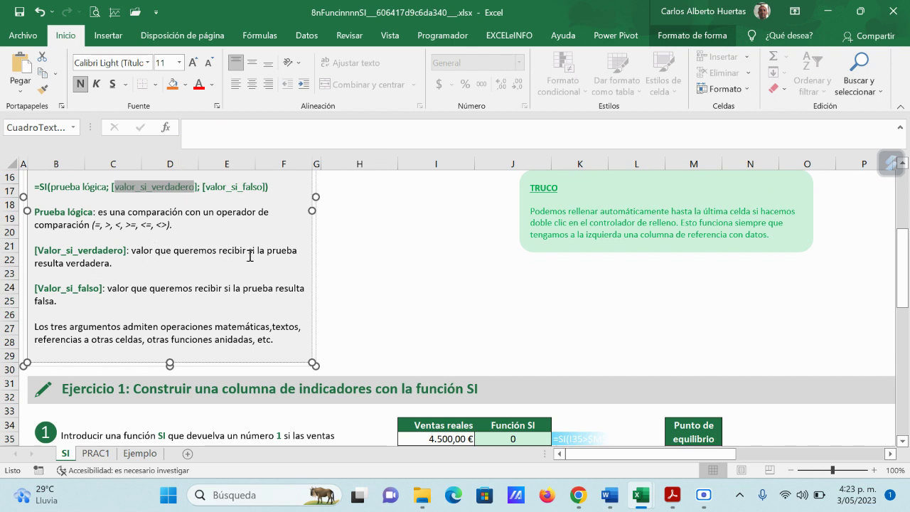
Clear the Función SI results in K10:K14 of the example table
click(122, 263)
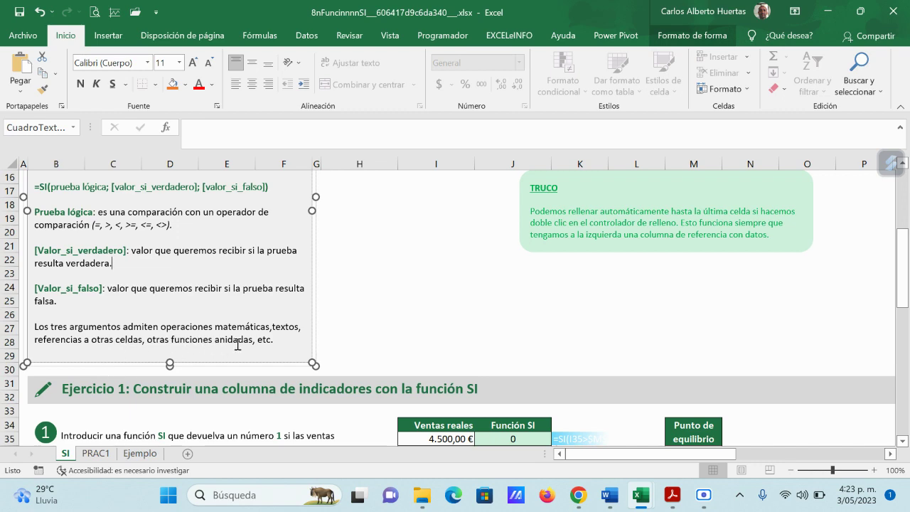
scroll(553, 318, up, 3)
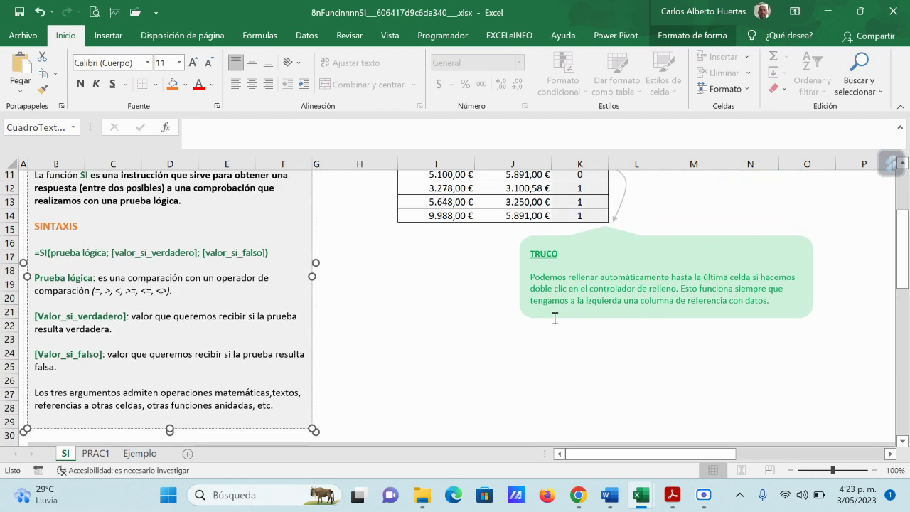
scroll(554, 318, up, 1)
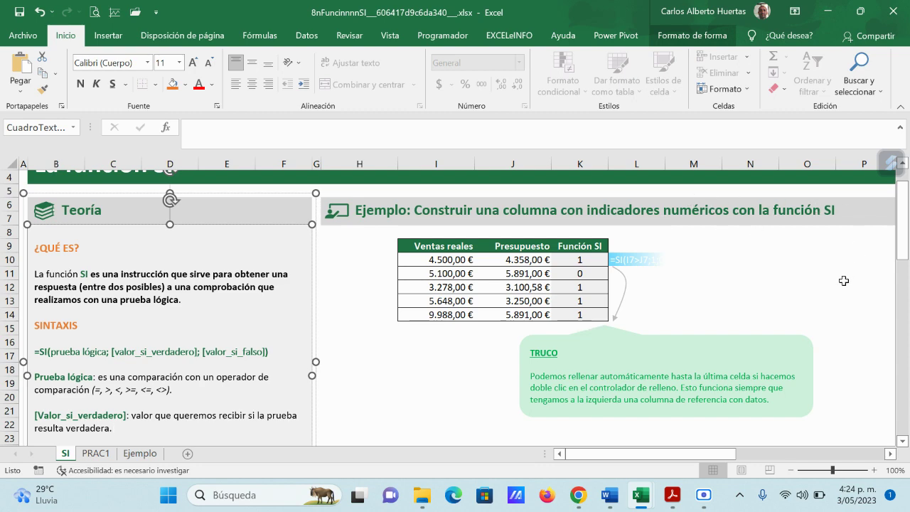
scroll(843, 281, down, 1)
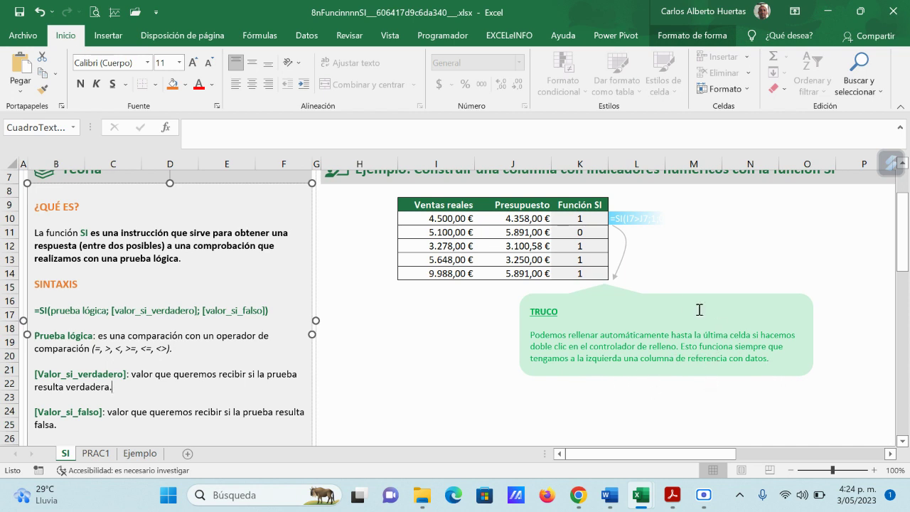
drag(581, 220, 582, 273)
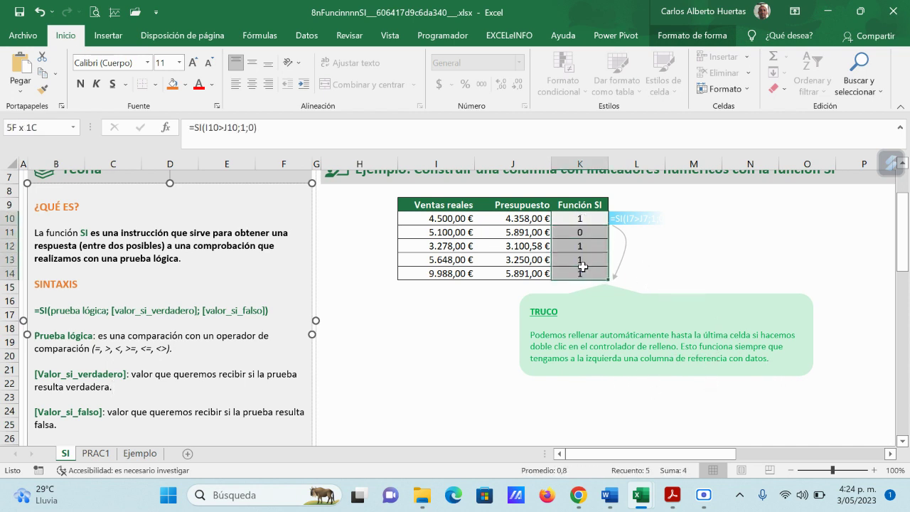
key(Delete)
click(472, 328)
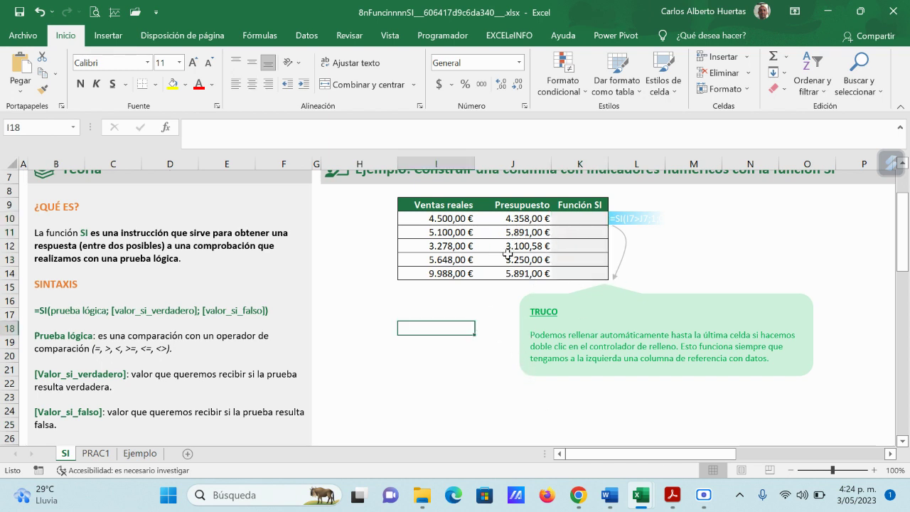
Examine the SI sheet's example table and the Ejercicio 1 section below the theory box
scroll(504, 293, down, 5)
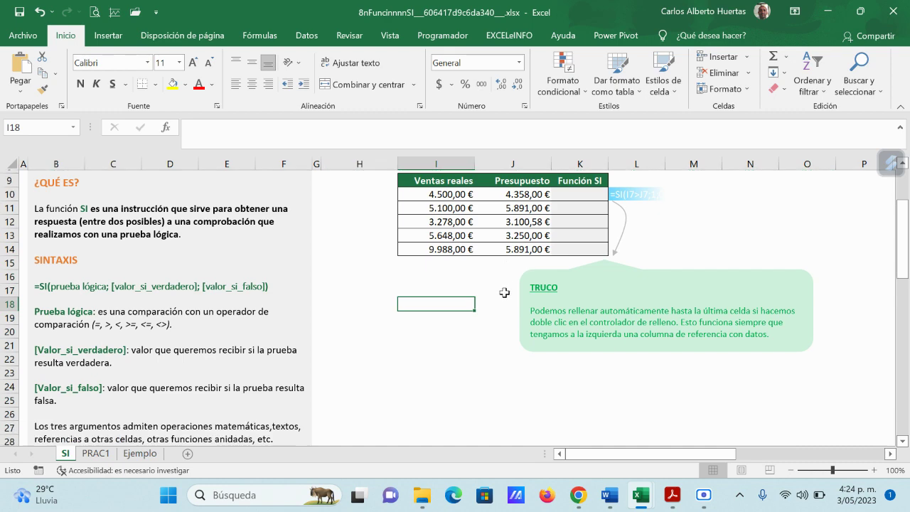
scroll(502, 297, up, 4)
scroll(502, 297, up, 2)
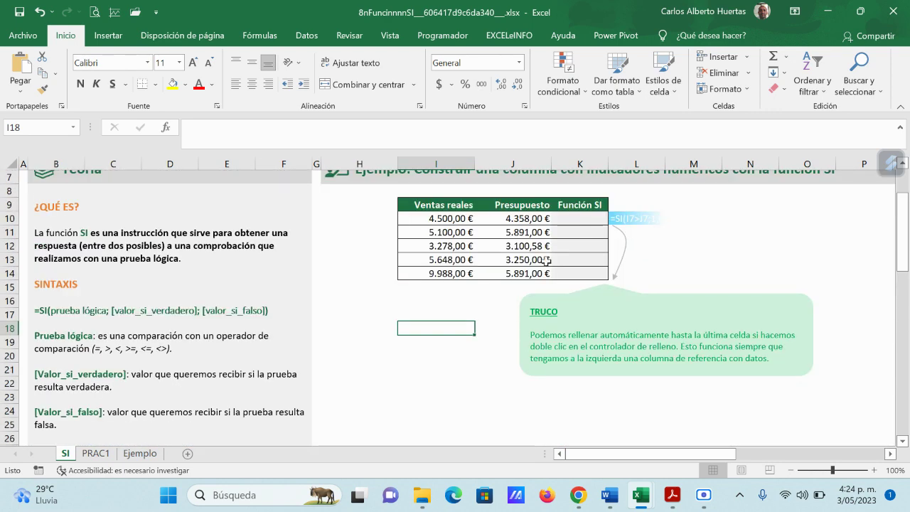
click(578, 218)
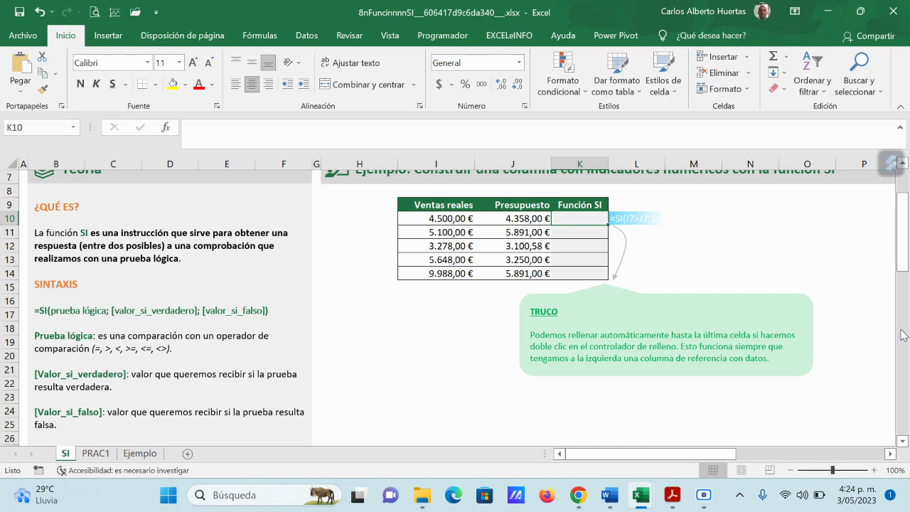
scroll(661, 277, up, 2)
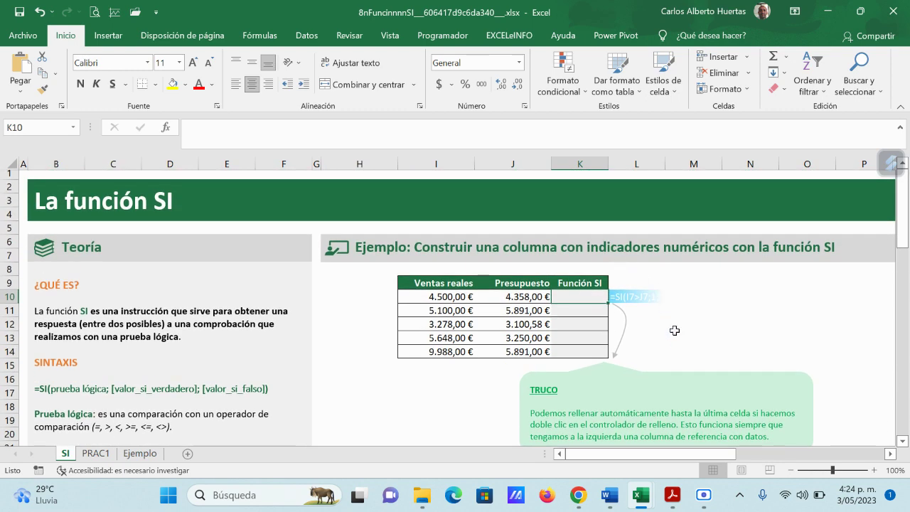
scroll(672, 334, down, 5)
scroll(670, 336, down, 3)
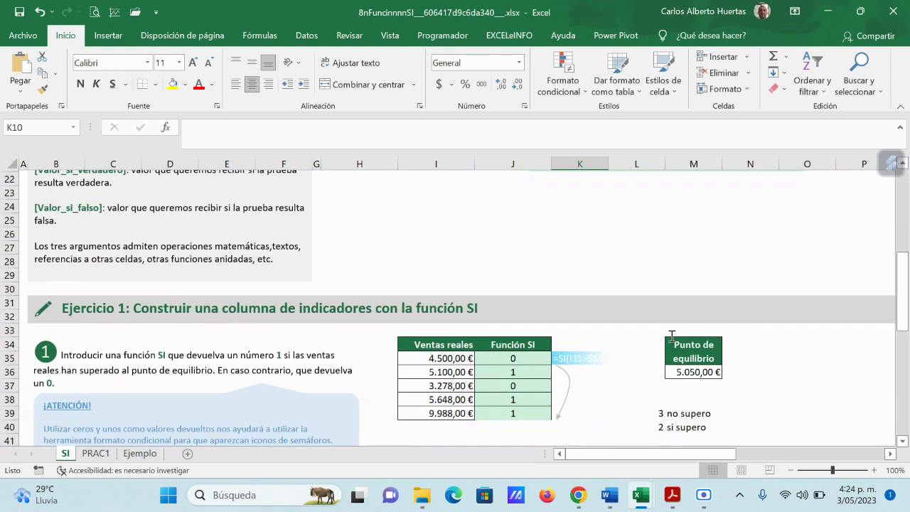
scroll(670, 335, up, 6)
scroll(670, 335, down, 7)
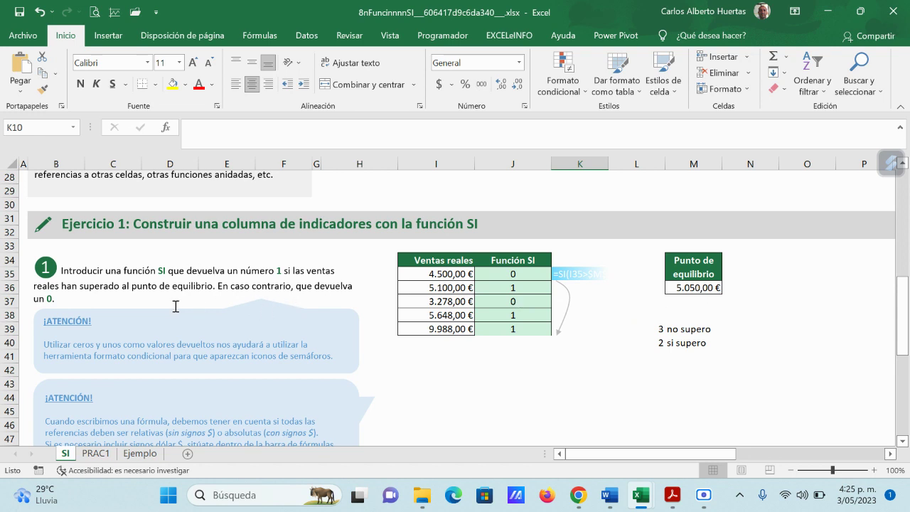
Delete the "3 no supero" and "2 si supero" notes below the Punto de equilibrio cell in Ejercicio 1
mouse_move(693, 329)
mouse_down()
mouse_move(688, 344)
mouse_move(661, 334)
mouse_move(690, 344)
mouse_up()
key(Delete)
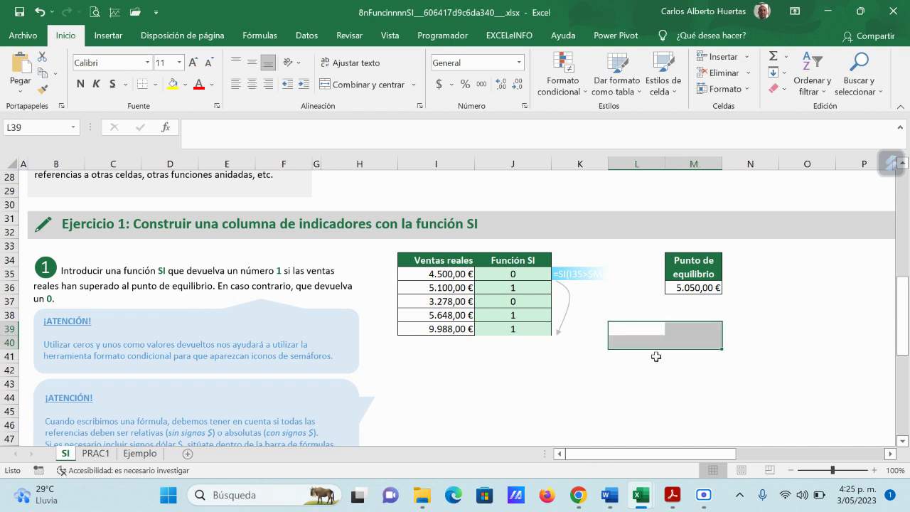
click(373, 398)
Read the Ejercicio 1 instructions and clear the Función SI column in J35:J39
scroll(441, 377, down, 1)
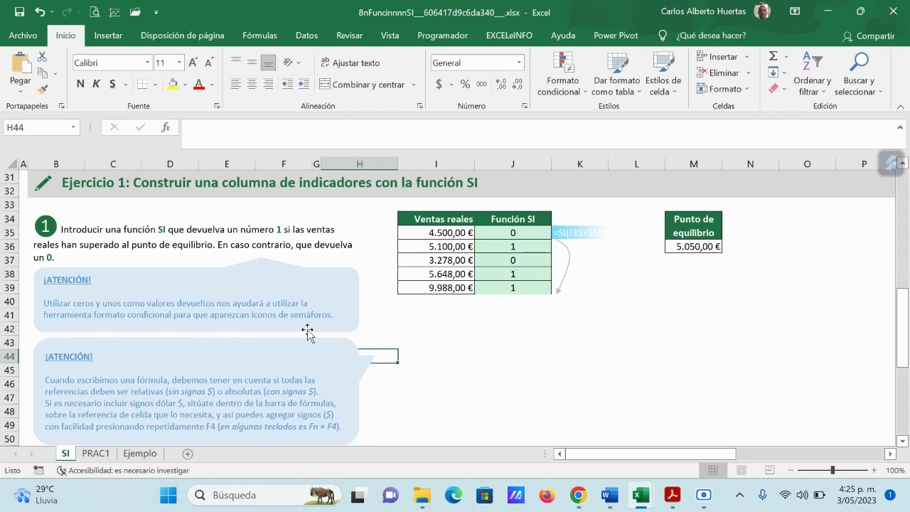
scroll(342, 311, down, 1)
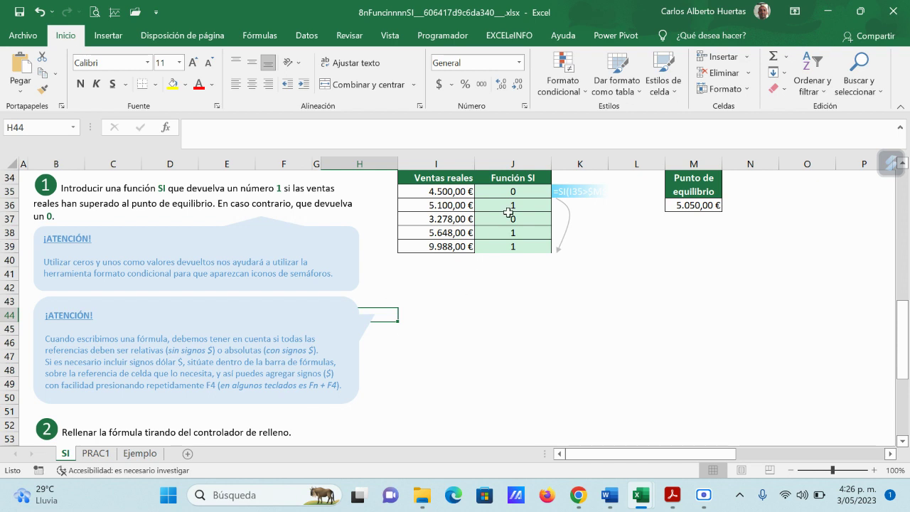
drag(516, 192, 517, 245)
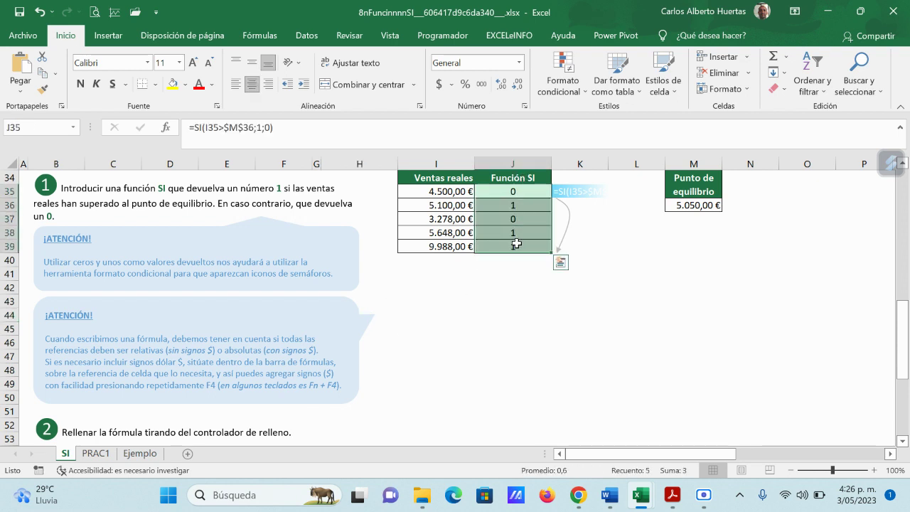
key(Delete)
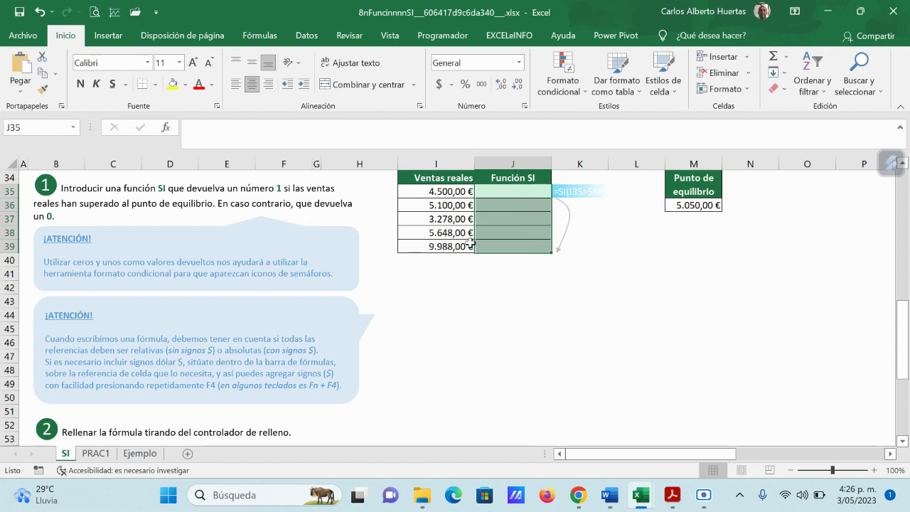
click(510, 198)
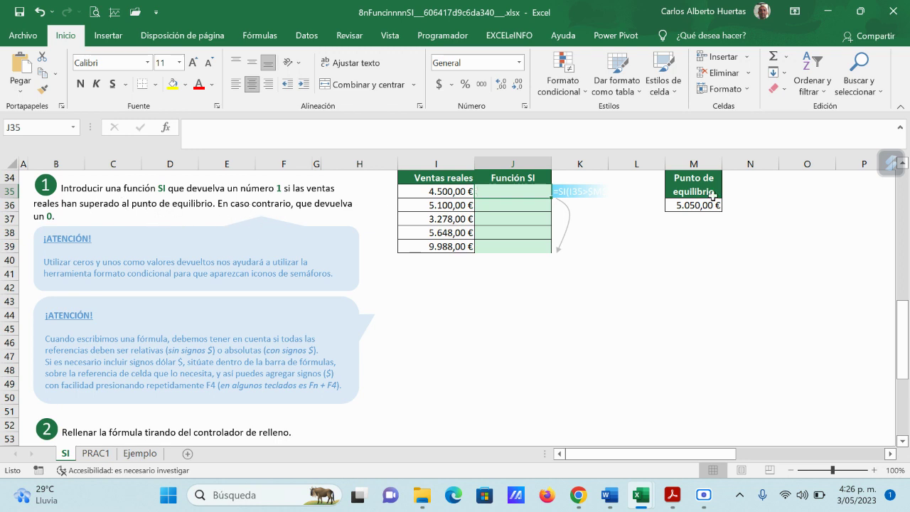
Check the sales value in I35 and the break-even value in M36, and insert the SI function in J35
click(449, 191)
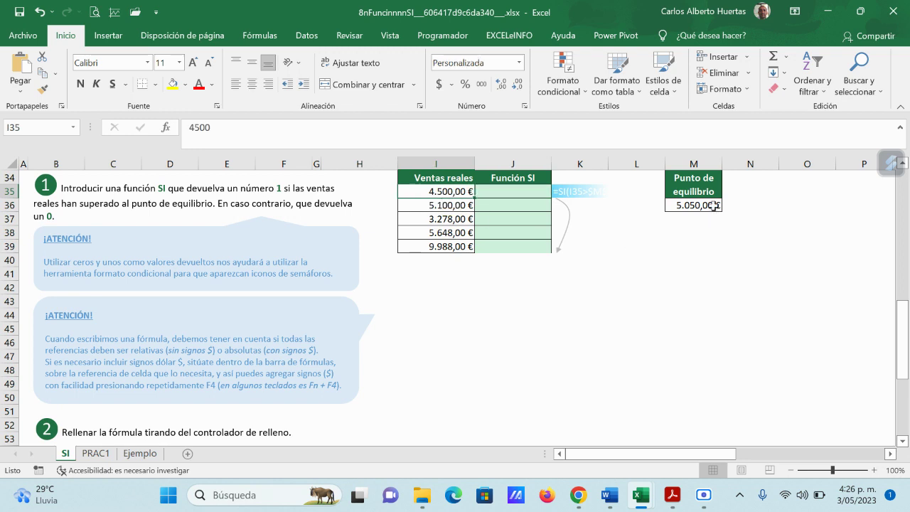
click(691, 205)
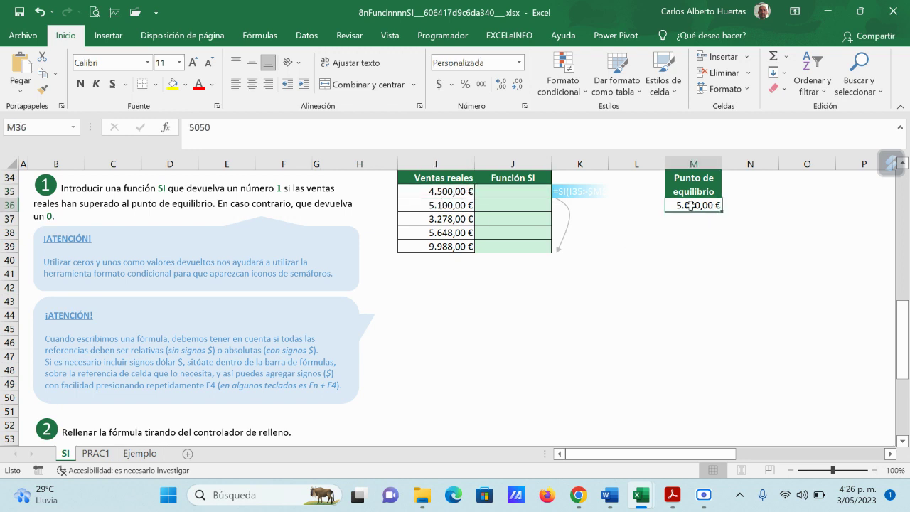
click(533, 190)
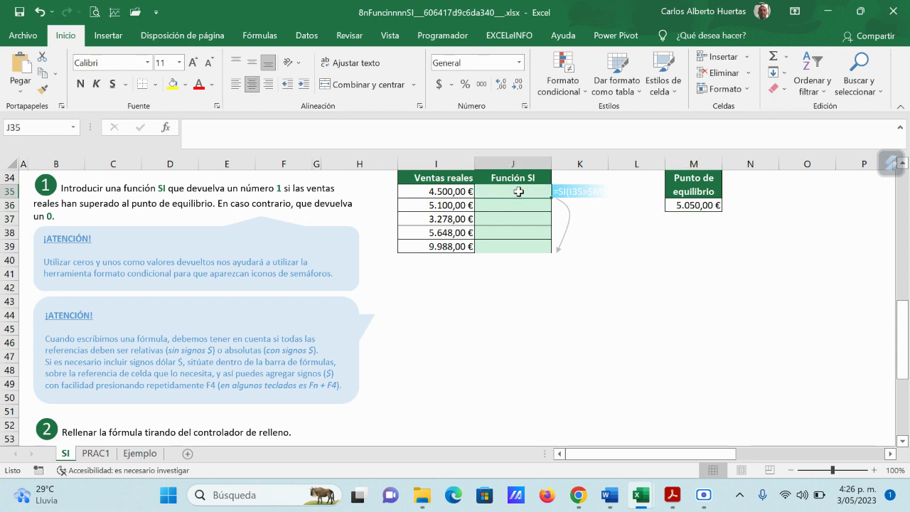
click(166, 128)
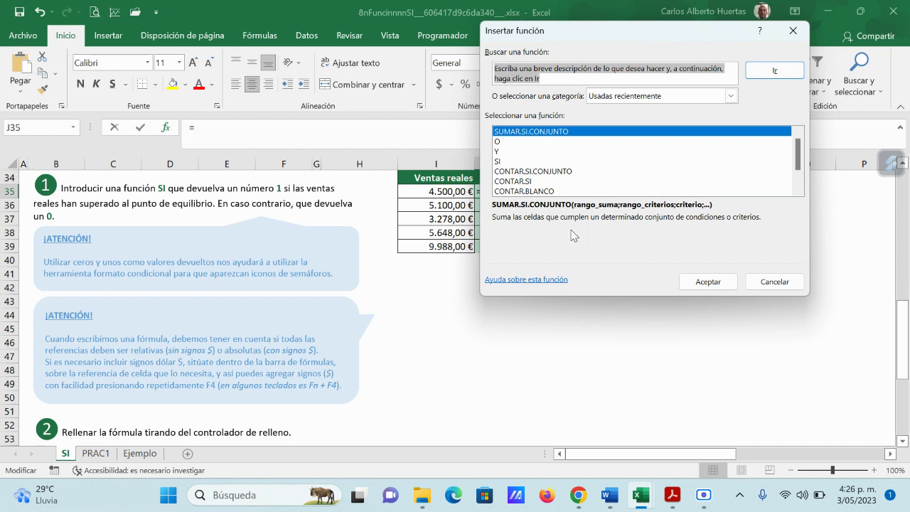
click(500, 161)
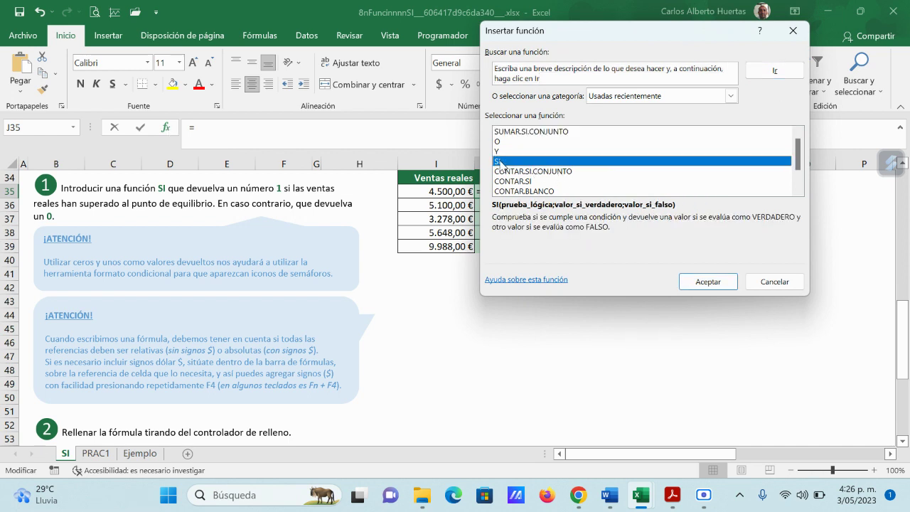
click(714, 281)
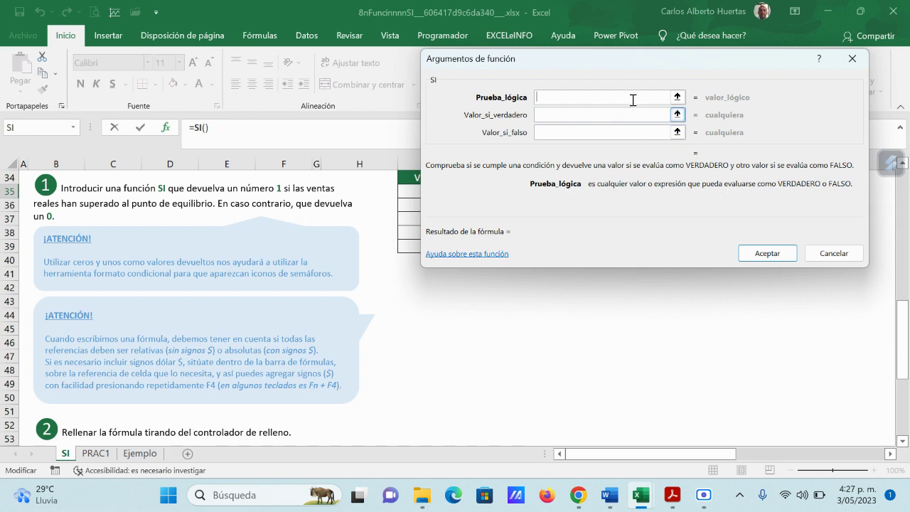
Set the SI function's Prueba_lógica to I35>$M$36, with an absolute reference to the Punto de equilibrio cell
click(676, 97)
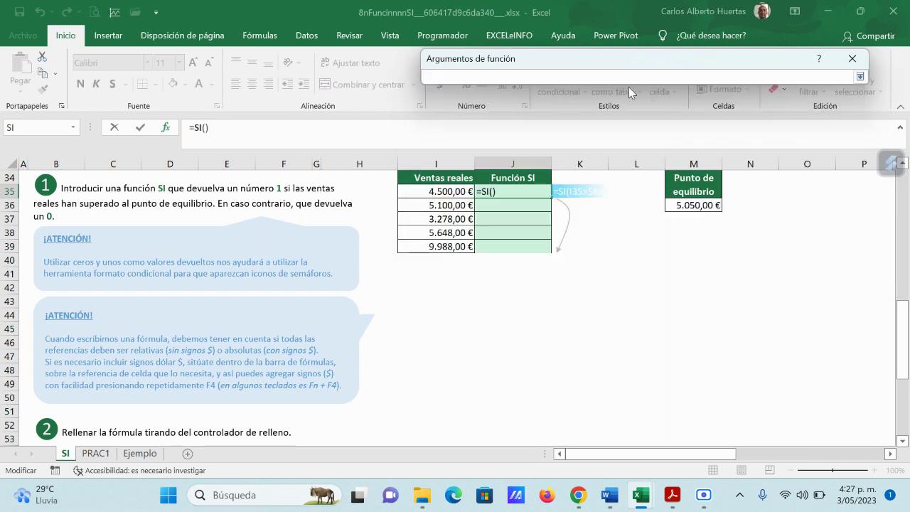
click(443, 192)
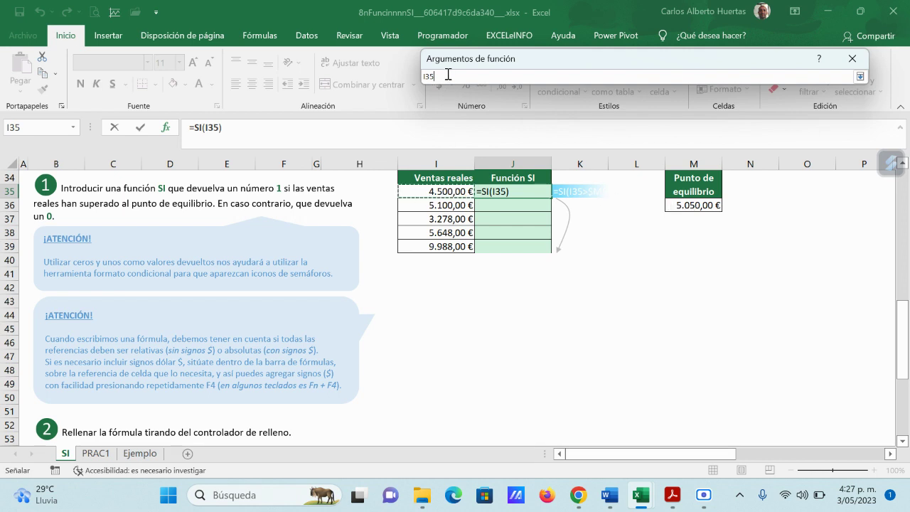
text(>)
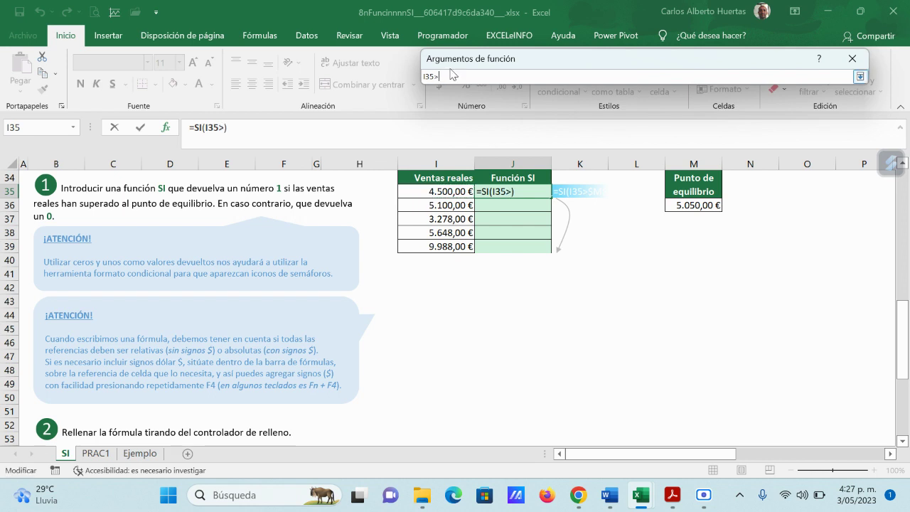
click(703, 206)
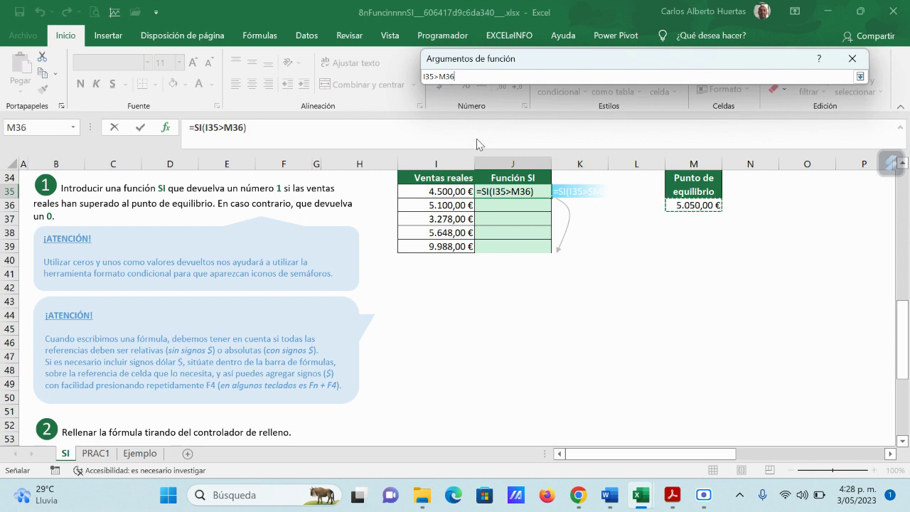
key(F4)
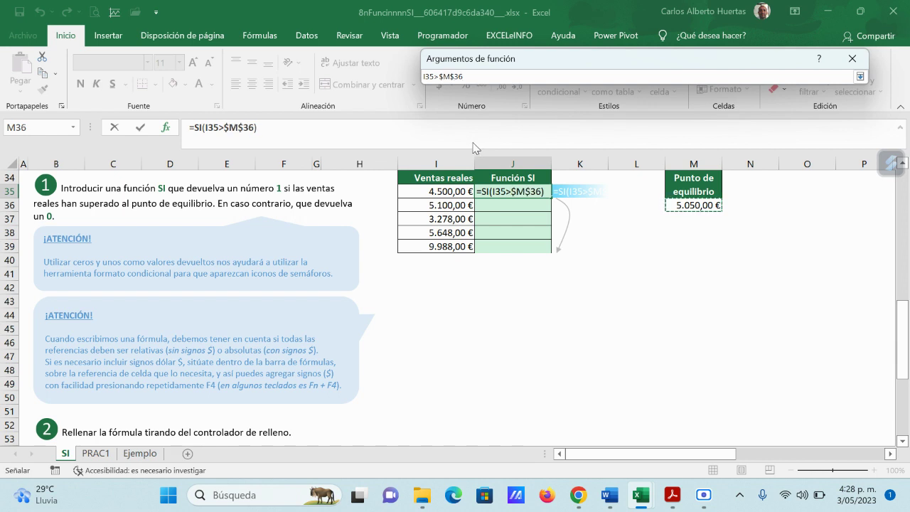
click(472, 78)
click(859, 76)
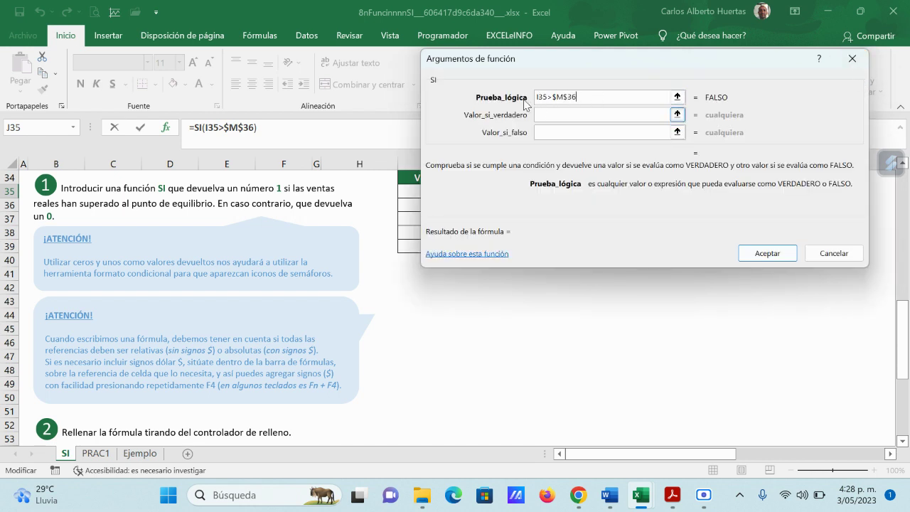
Complete the SI function in J35 with Valor_si_verdadero 1 and Valor_si_falso 0, and accept it
drag(604, 63, 567, 250)
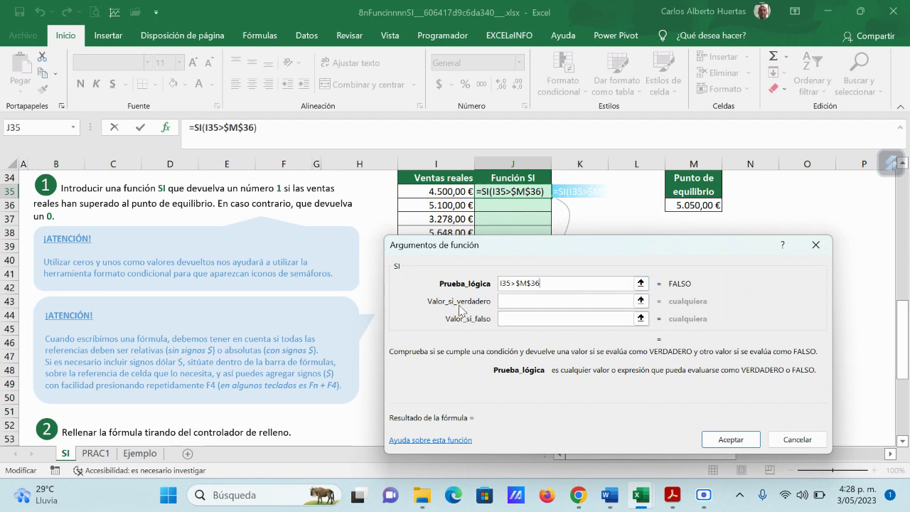
click(512, 301)
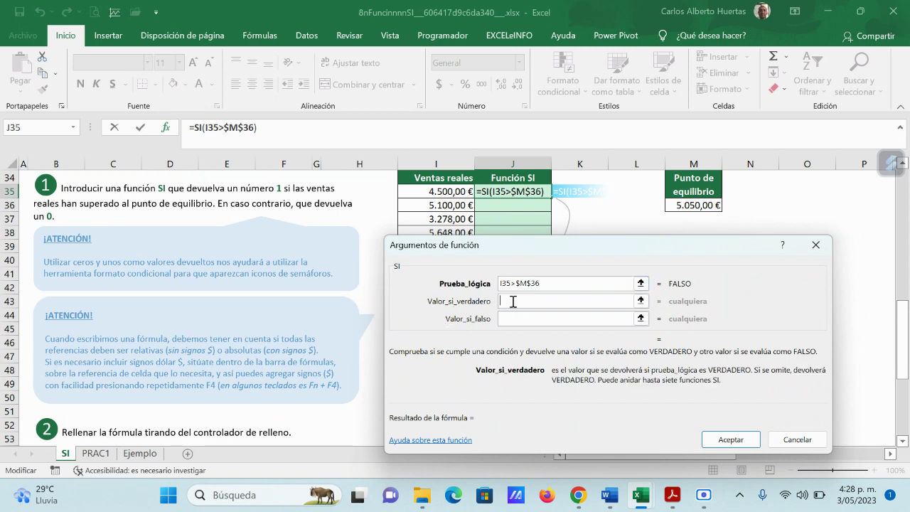
text(1)
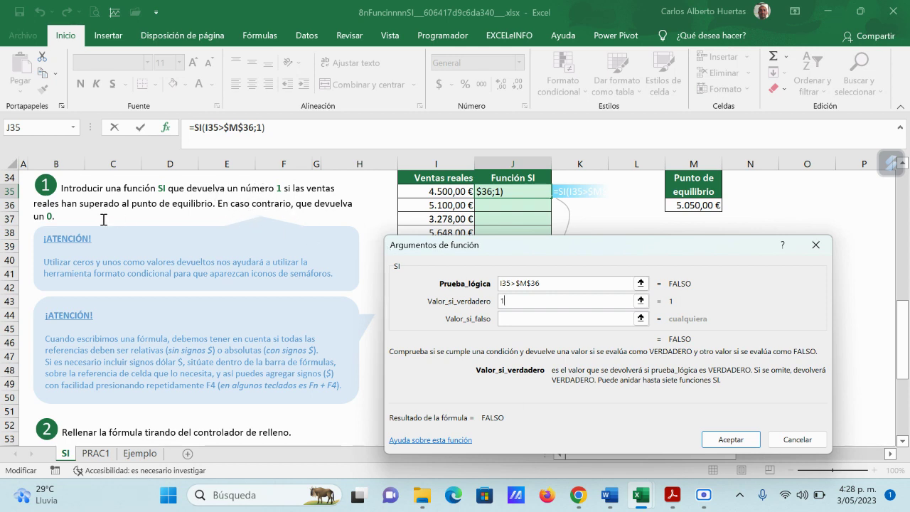
click(511, 319)
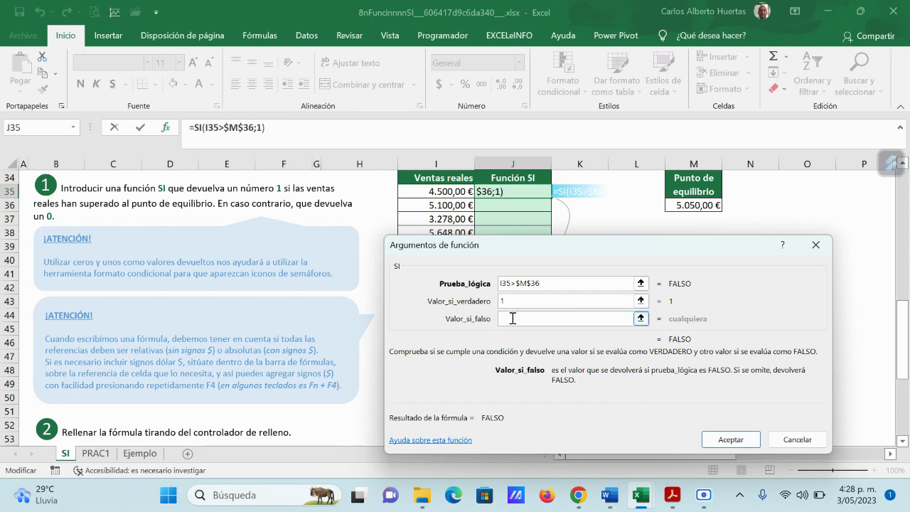
text(0)
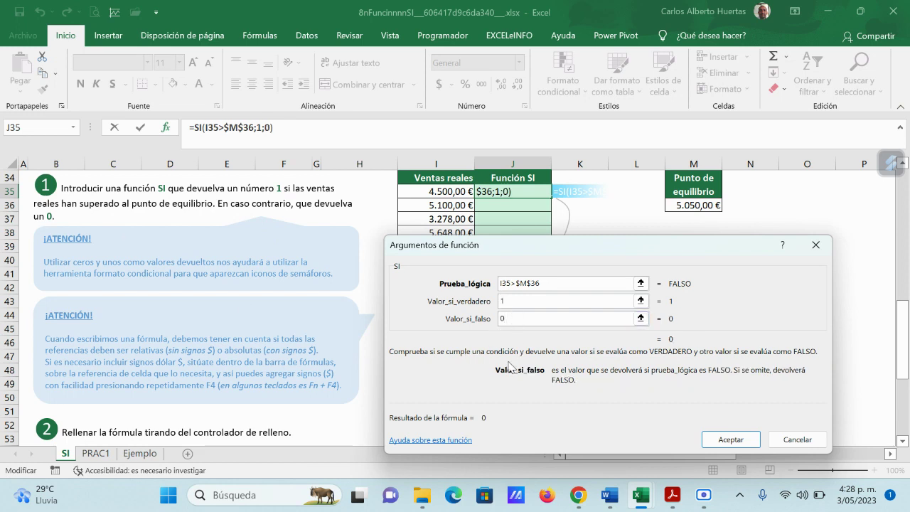
click(730, 440)
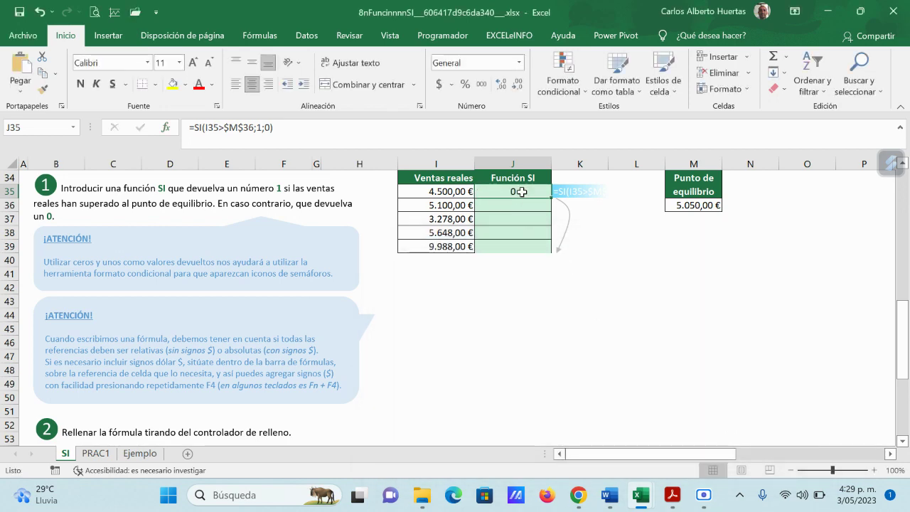
Check the sales value in I35 and fill the J35 formula down to J39
click(440, 191)
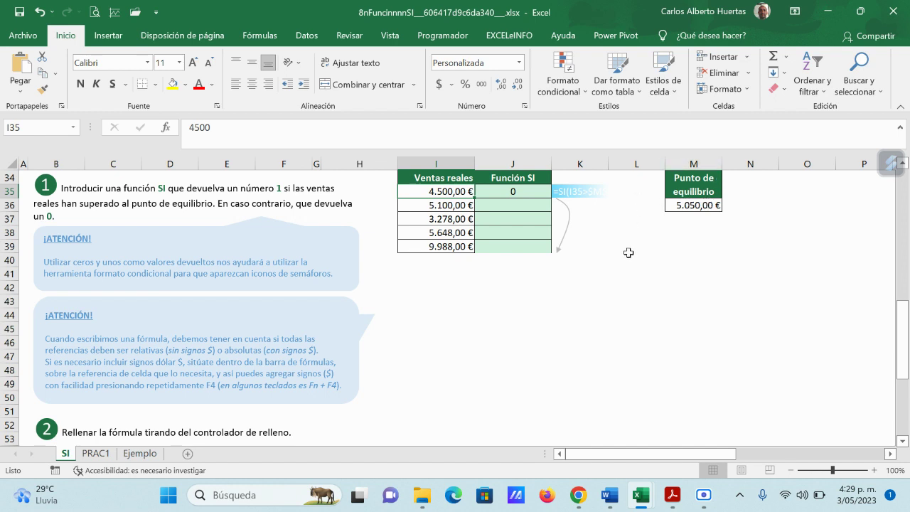
click(503, 190)
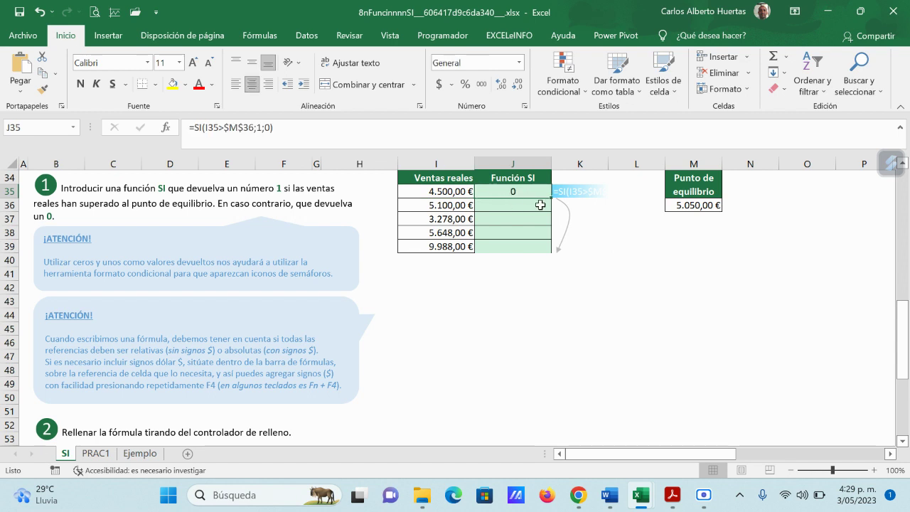
drag(550, 199, 552, 249)
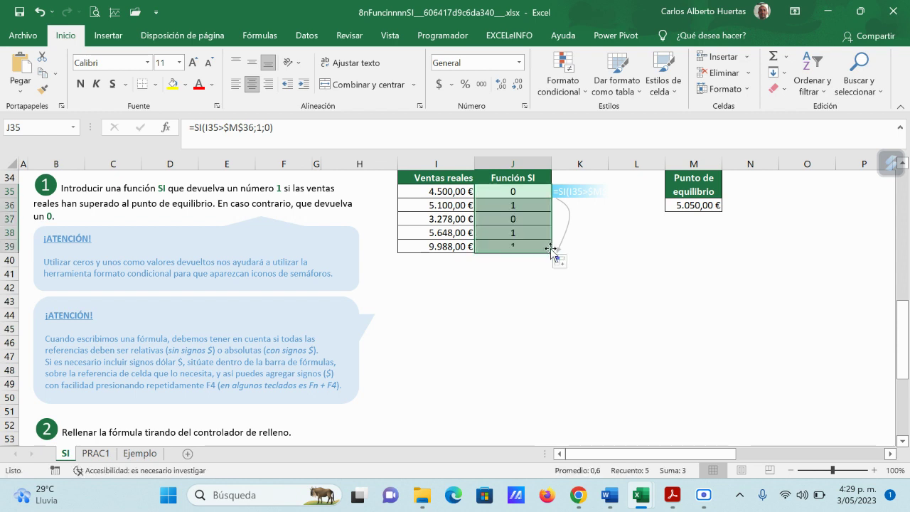
Compare the sales values in I36:I39 with the break-even value in M36 and review the Función SI results
click(455, 207)
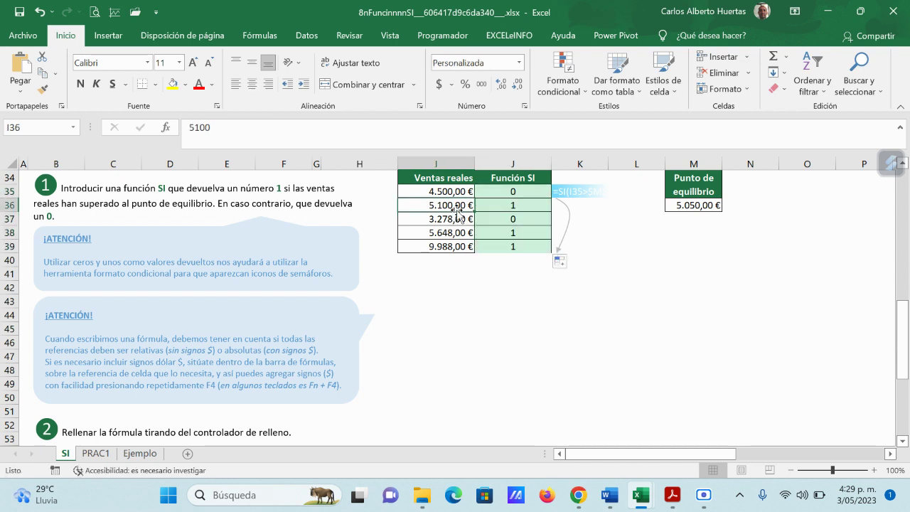
click(702, 206)
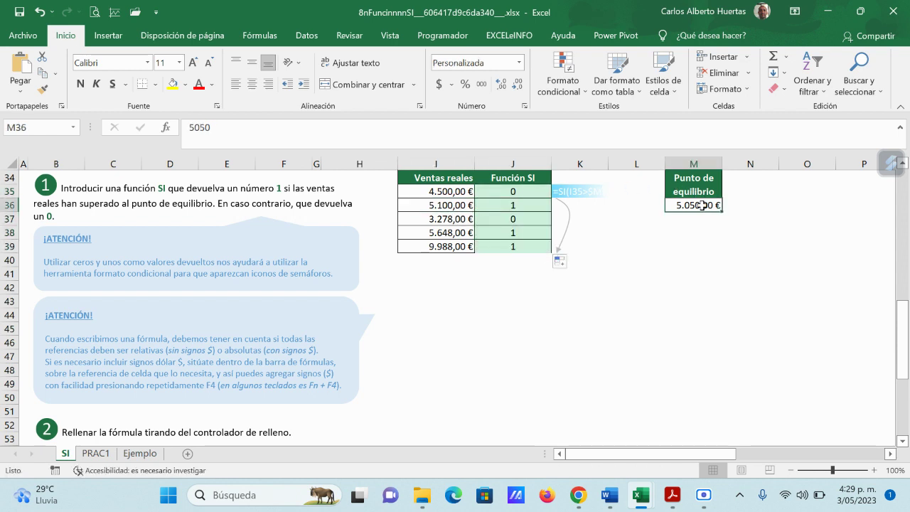
click(518, 205)
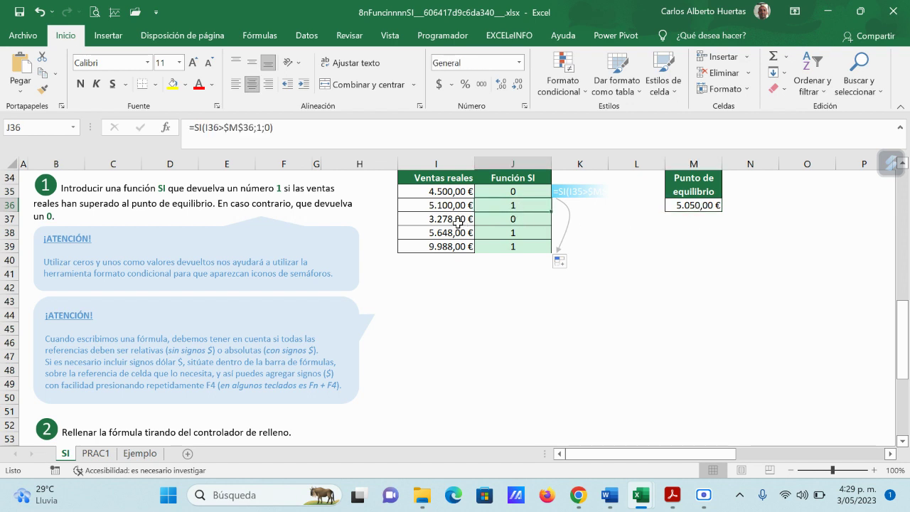
click(524, 220)
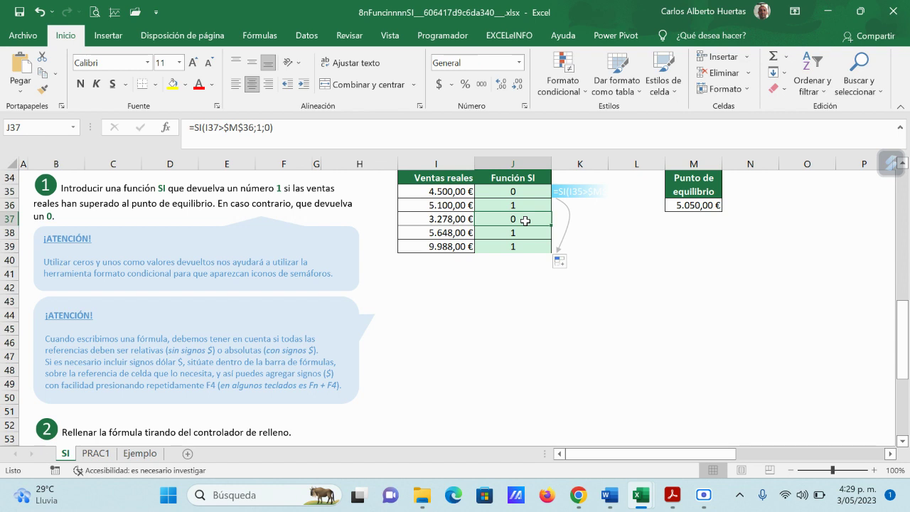
click(460, 234)
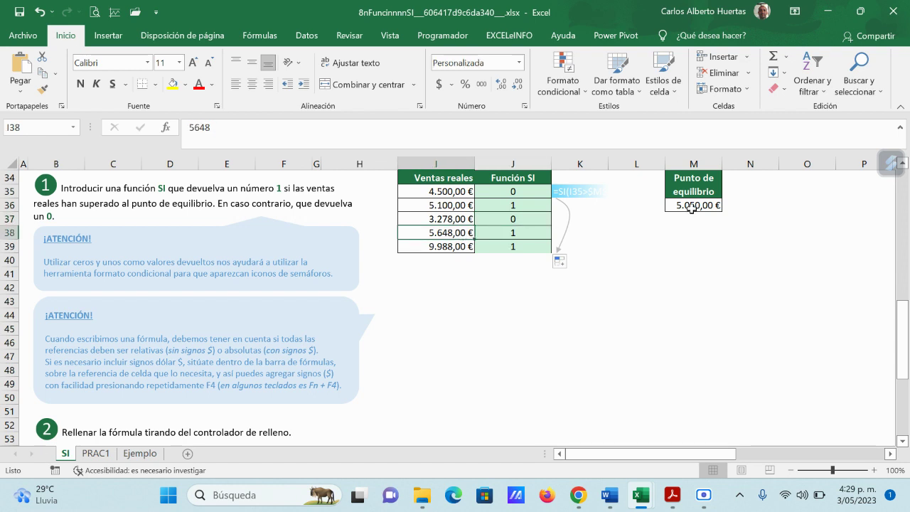
click(456, 249)
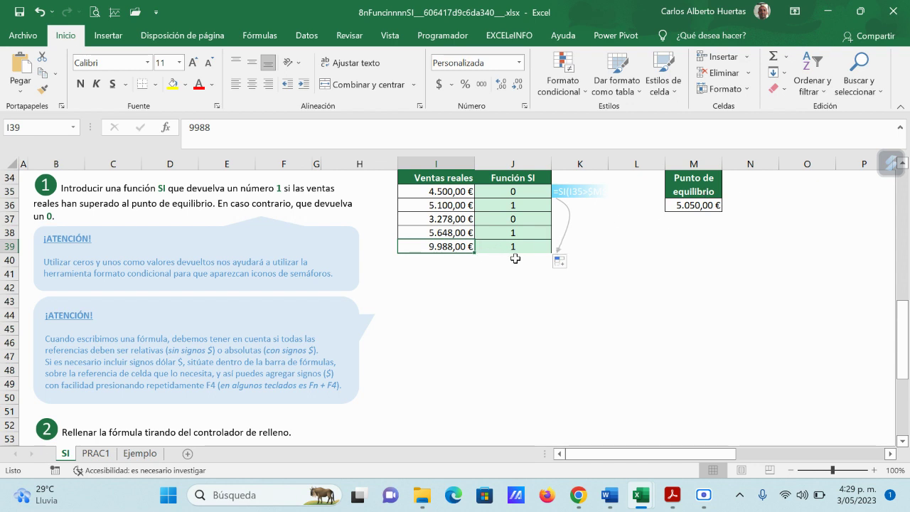
click(520, 193)
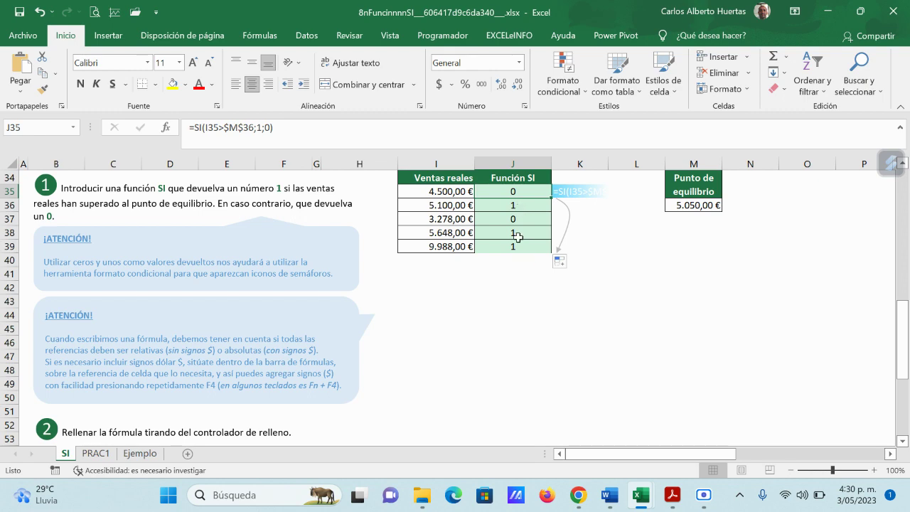
Go to Ejercicio 2 and clear the existing Función SI formulas in K60:K64
scroll(450, 314, down, 2)
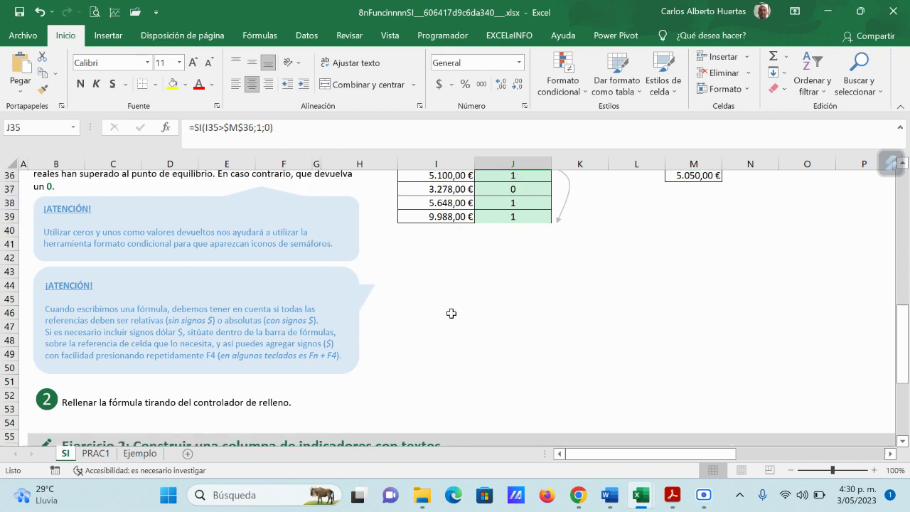
scroll(450, 314, down, 2)
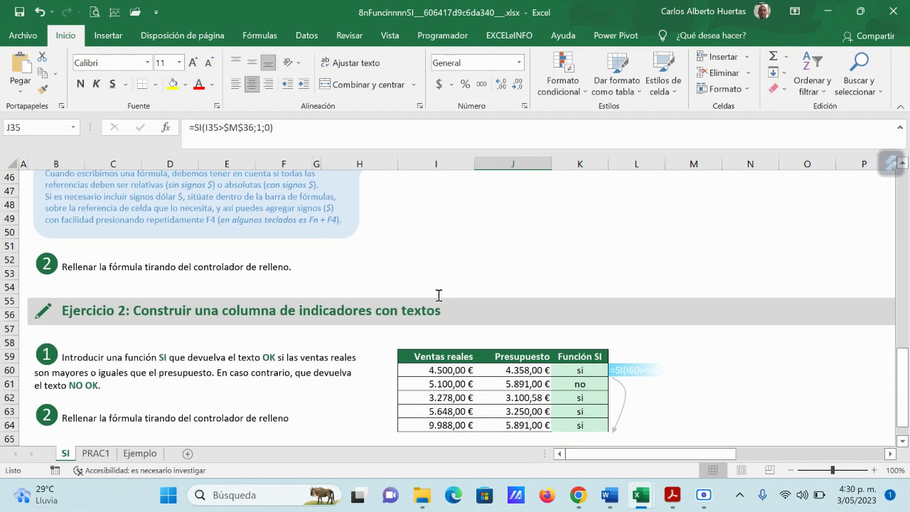
scroll(437, 302, down, 1)
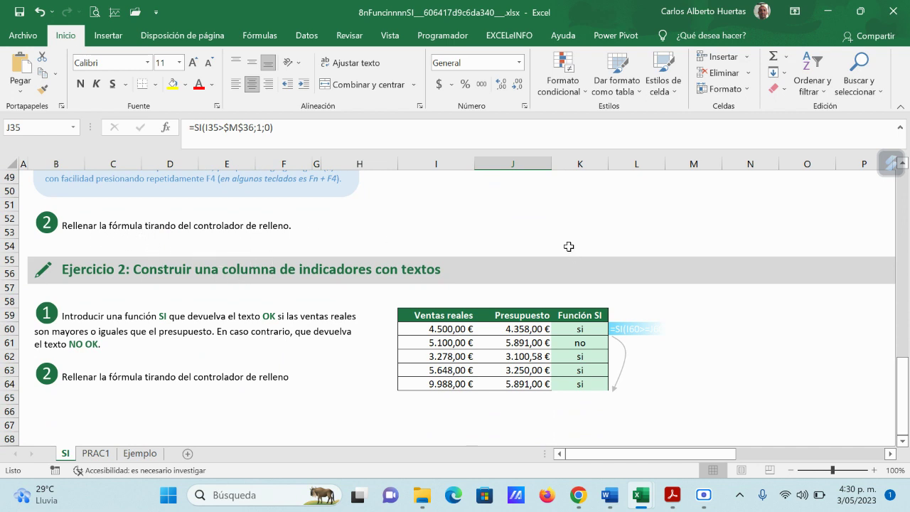
scroll(590, 248, up, 5)
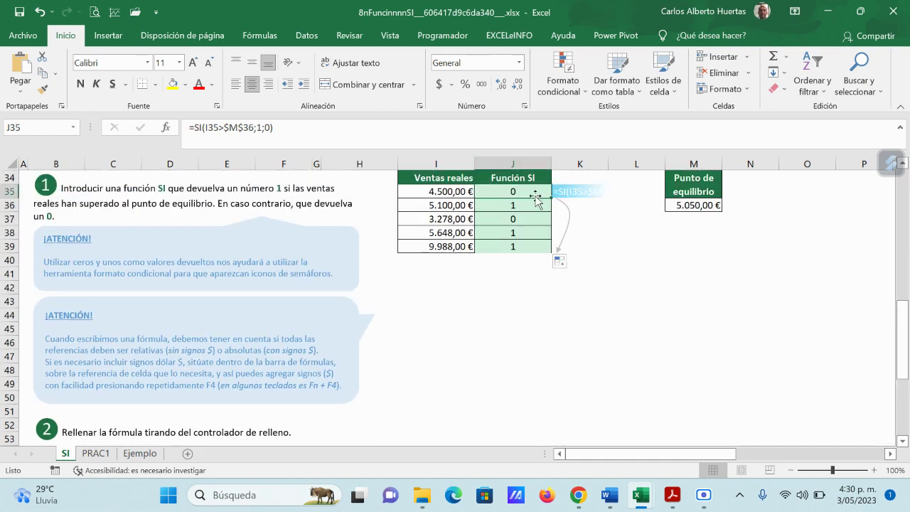
scroll(543, 311, down, 5)
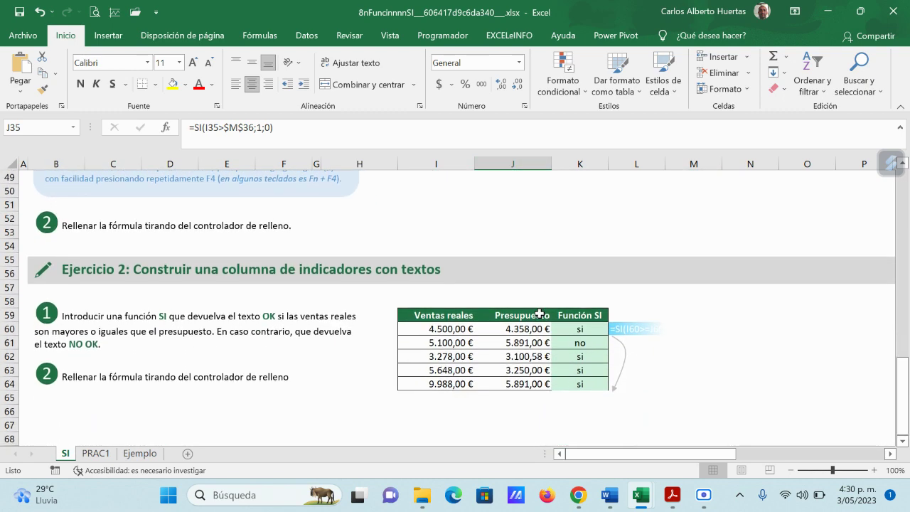
scroll(540, 313, down, 1)
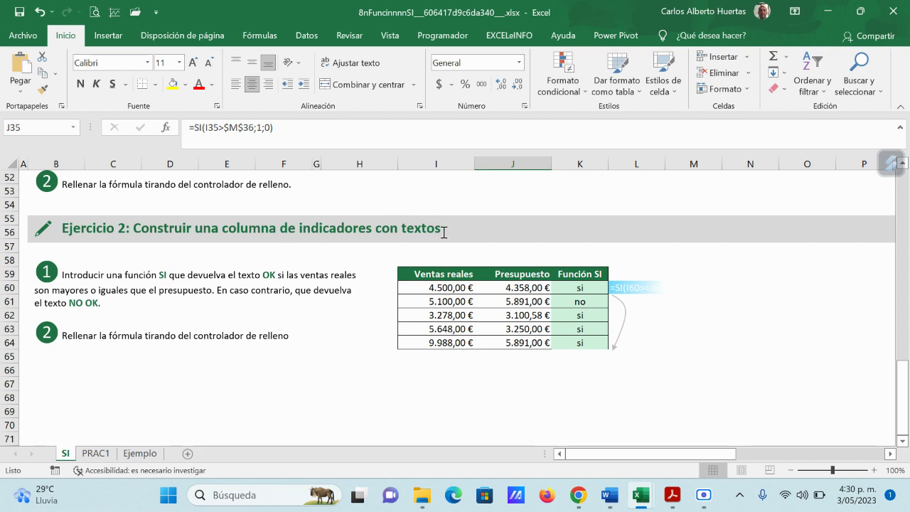
click(576, 288)
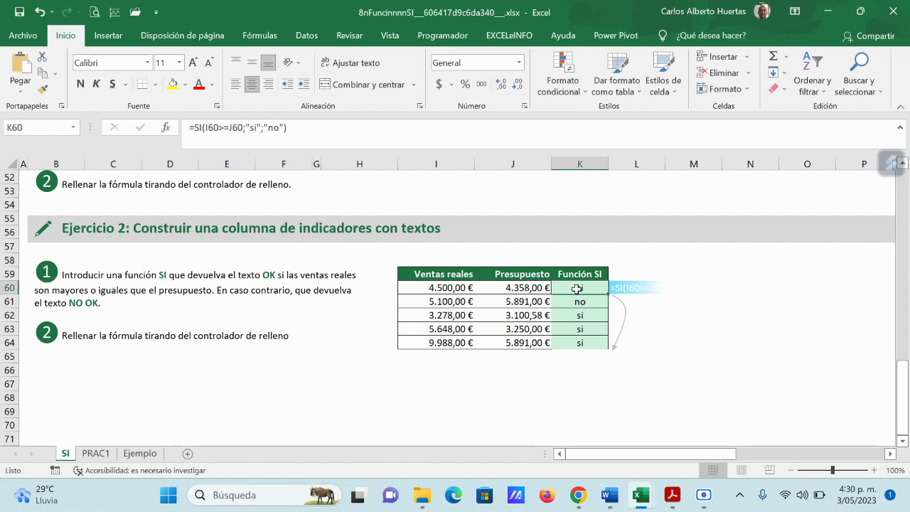
drag(576, 289, 576, 339)
key(Delete)
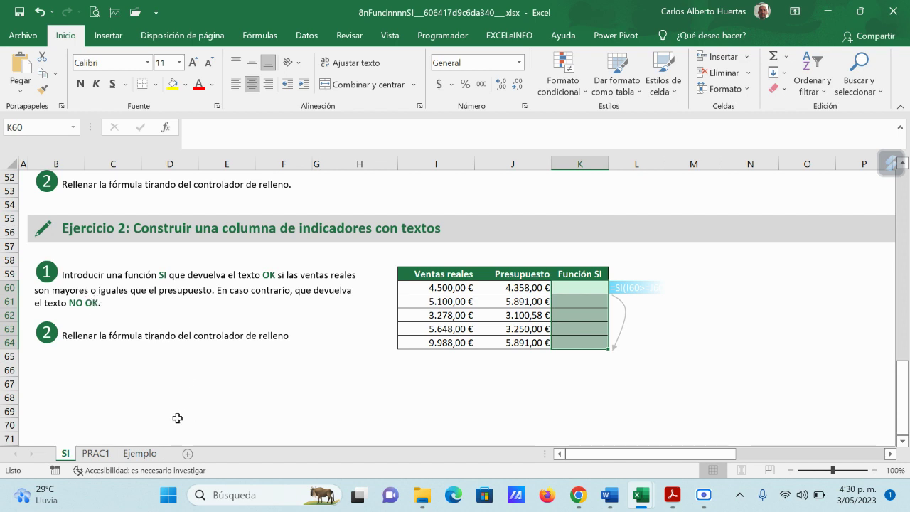
Insert the SI function in K60 with Prueba_lógica I60>=J60, comparing Ventas reales with Presupuesto
click(580, 291)
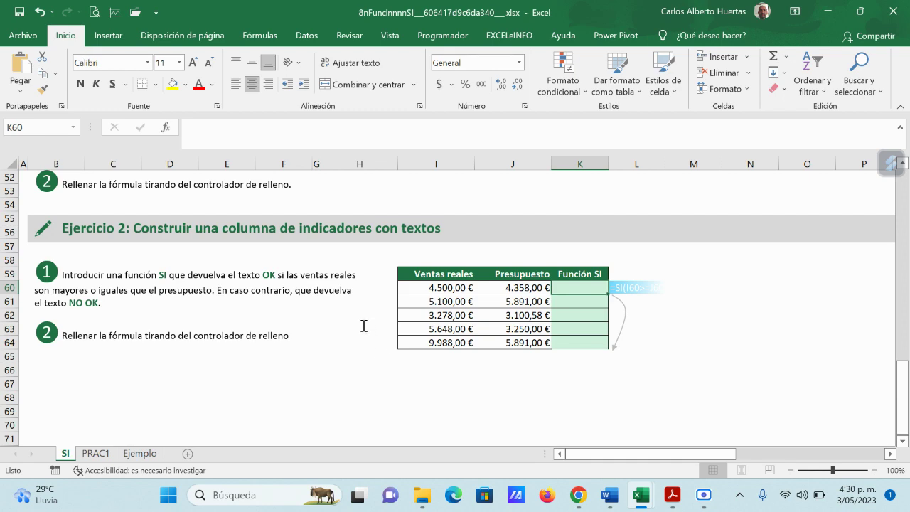
click(167, 129)
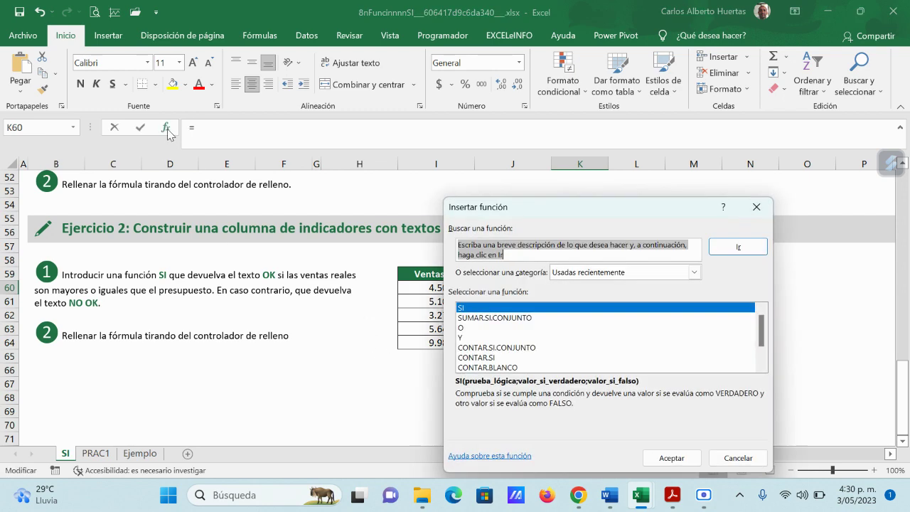
click(672, 458)
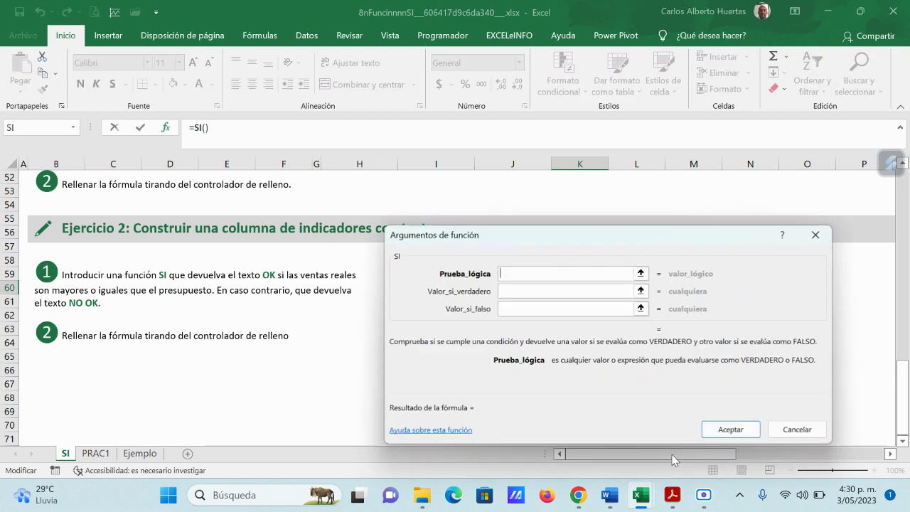
click(640, 273)
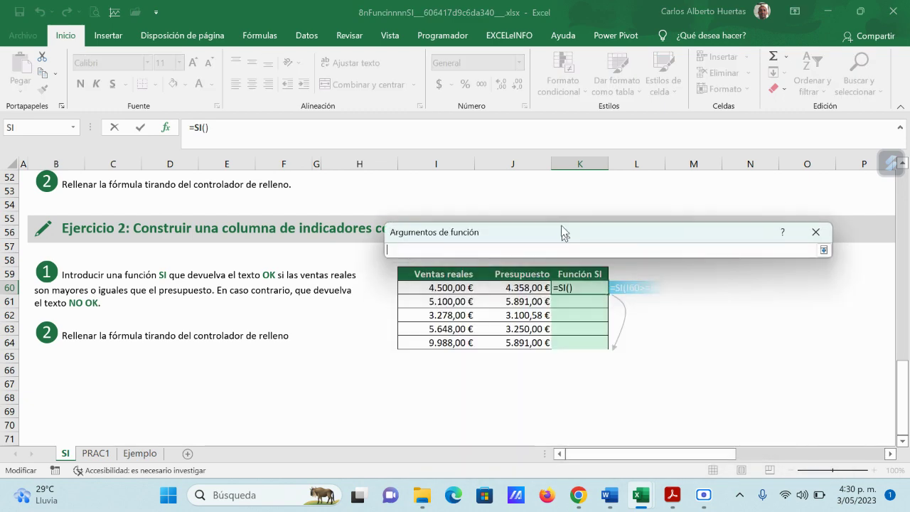
drag(565, 229, 540, 152)
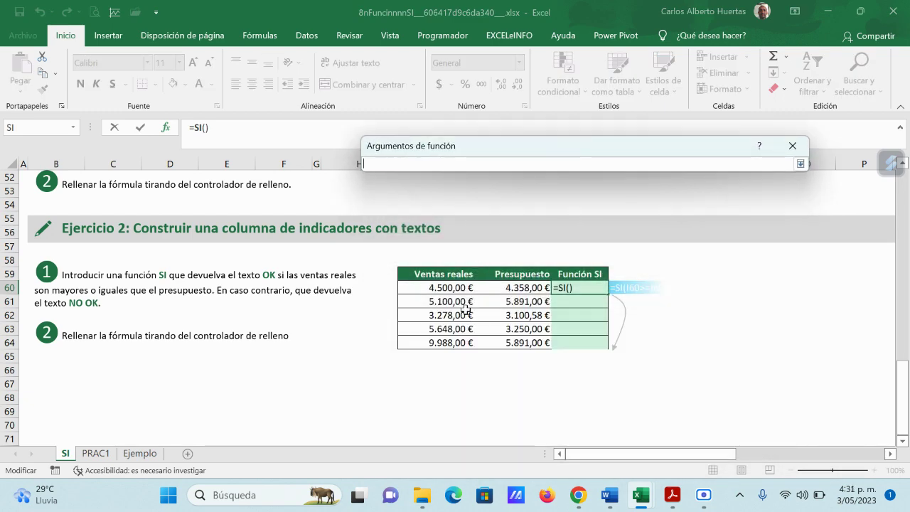
click(445, 287)
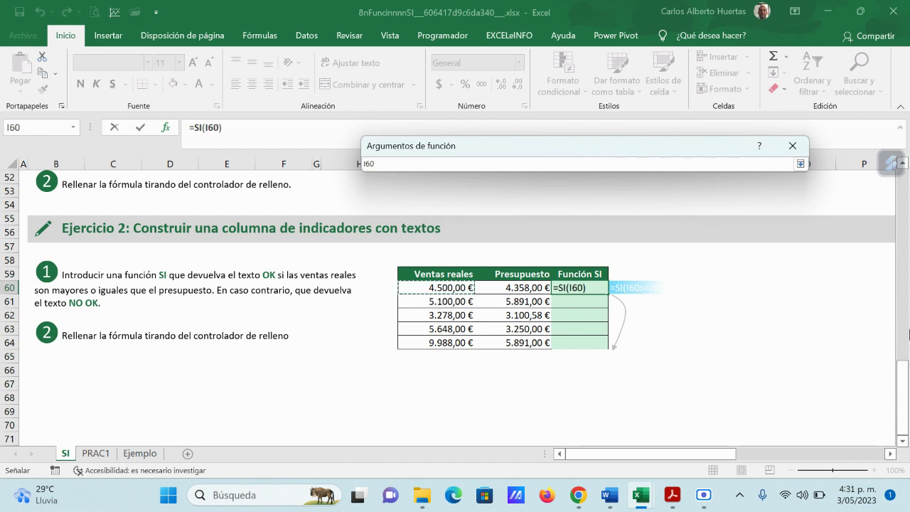
text(>=)
click(530, 288)
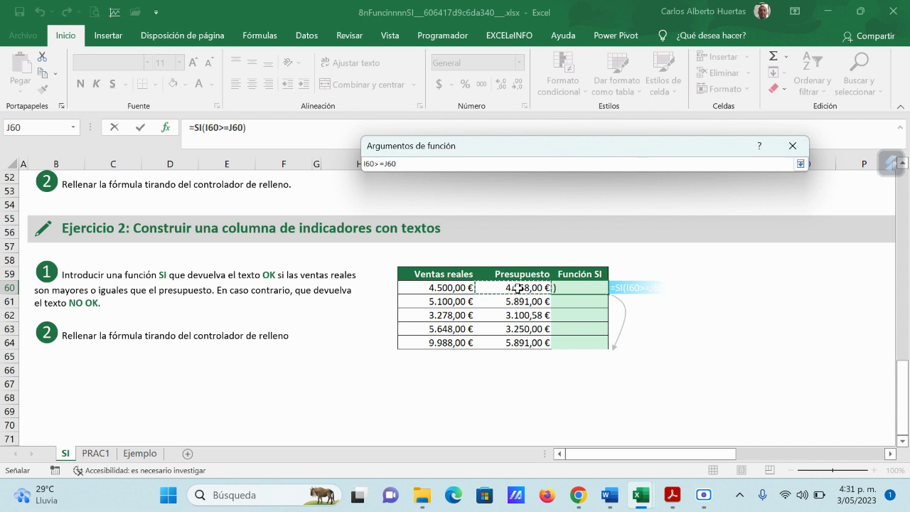
click(800, 164)
Set the K60 formula to return "ok" when true and "no ok" when false, and fill it down to K64
click(497, 203)
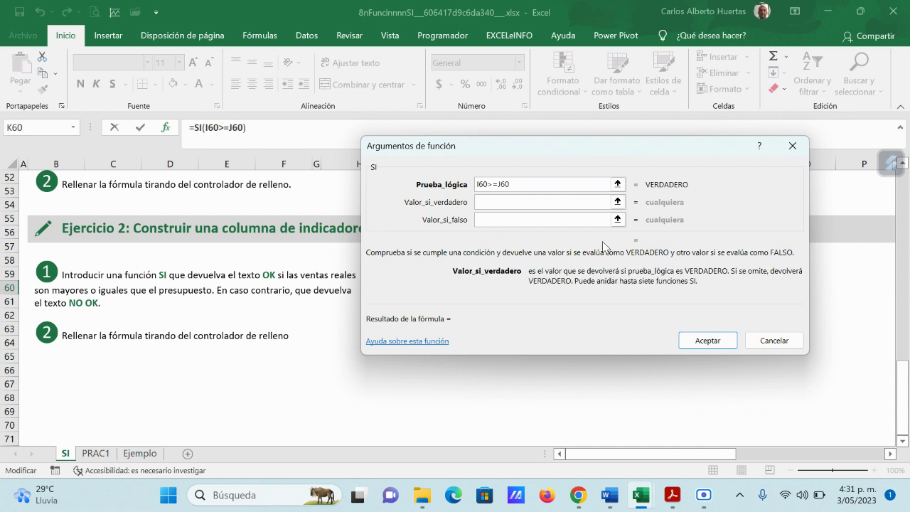
text(ok)
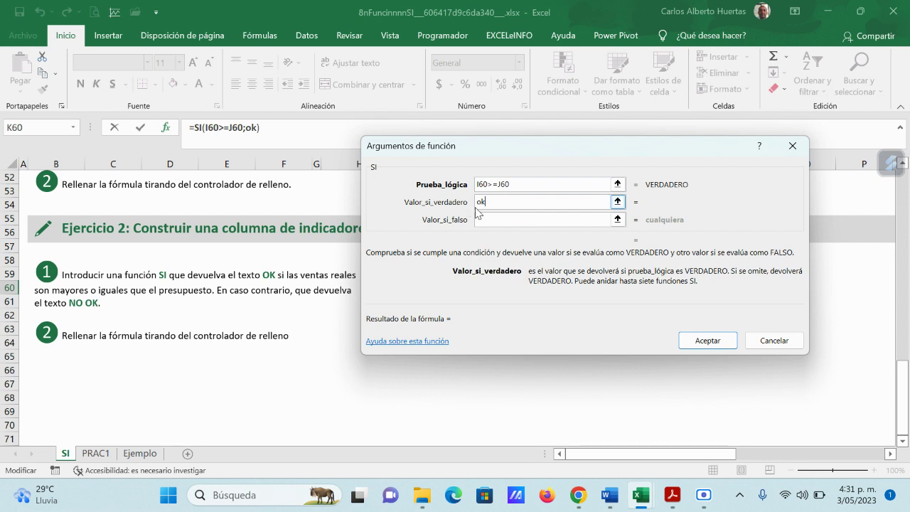
click(484, 224)
click(484, 220)
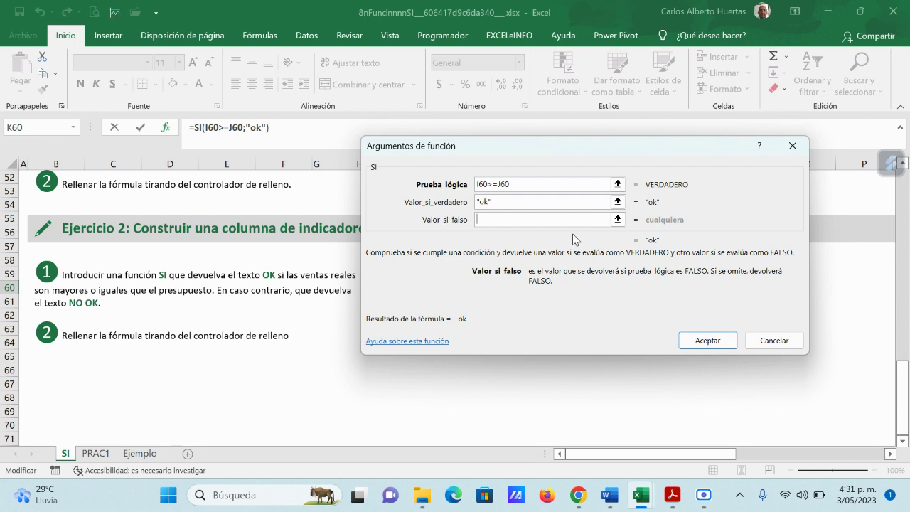
text(no ok)
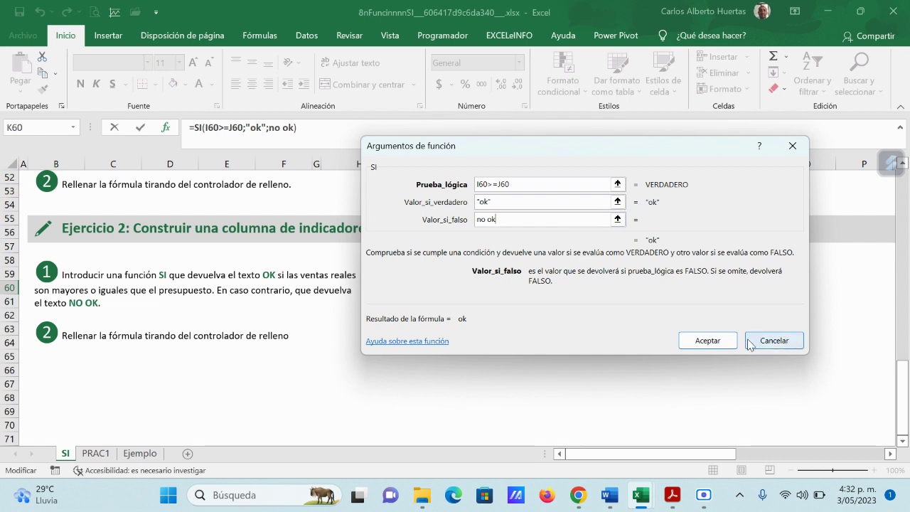
click(707, 341)
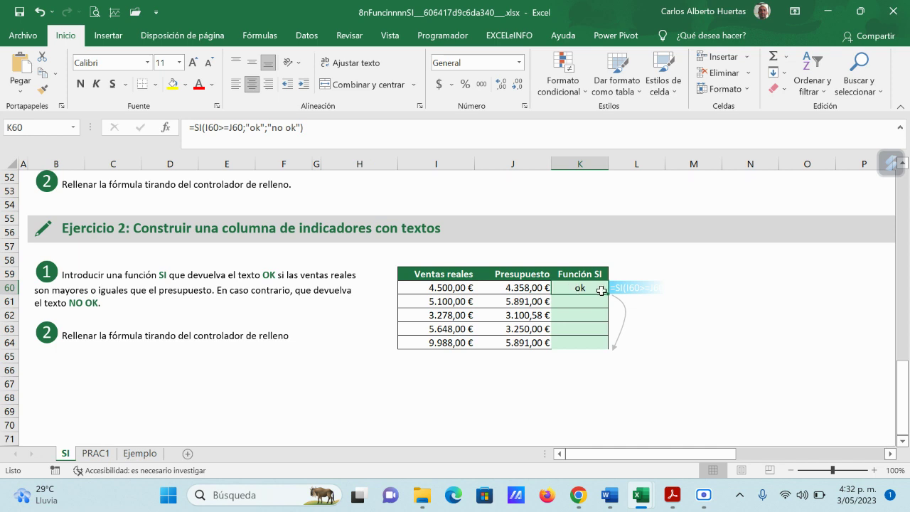
drag(608, 293, 608, 344)
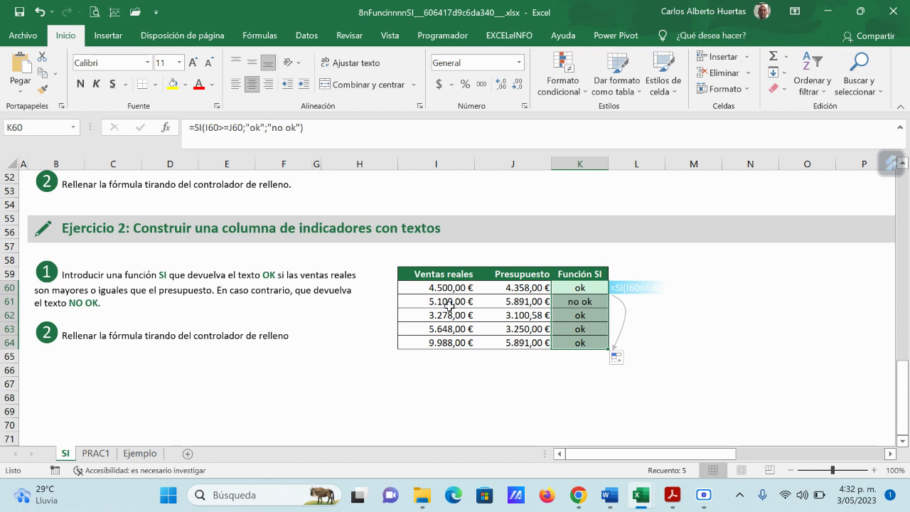
Compare Ventas reales with Presupuesto in rows 61 to 64 and check the matching Función SI results
click(581, 301)
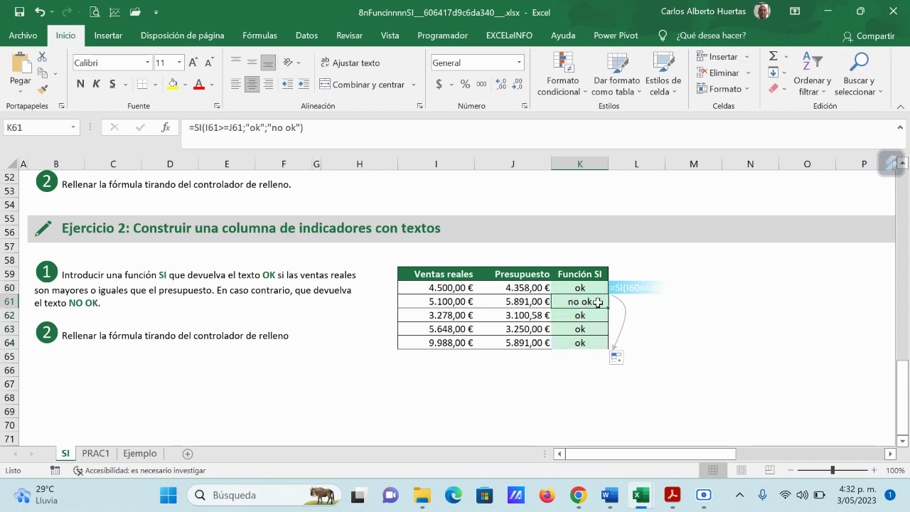
click(459, 318)
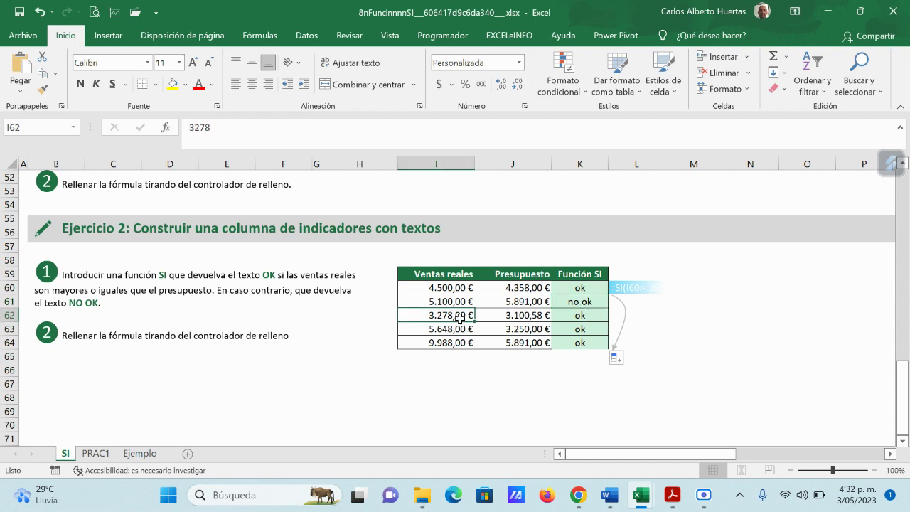
click(534, 318)
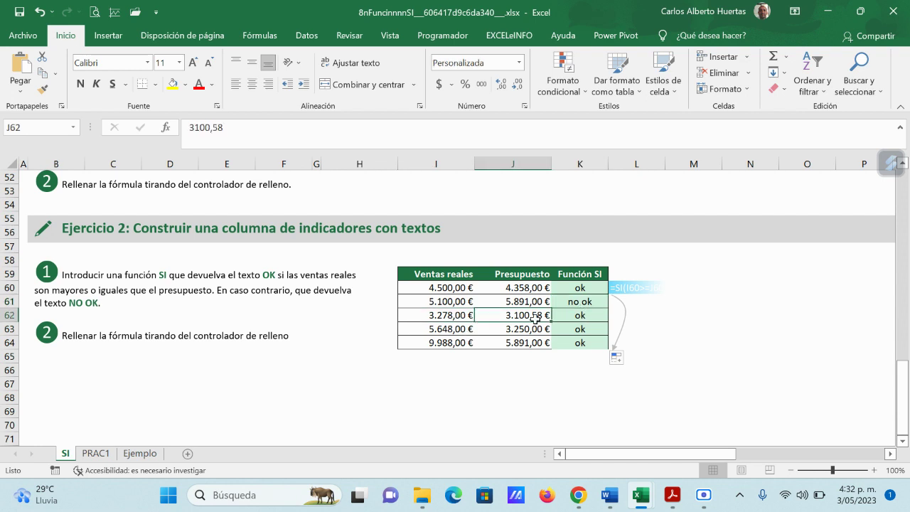
click(582, 318)
click(463, 328)
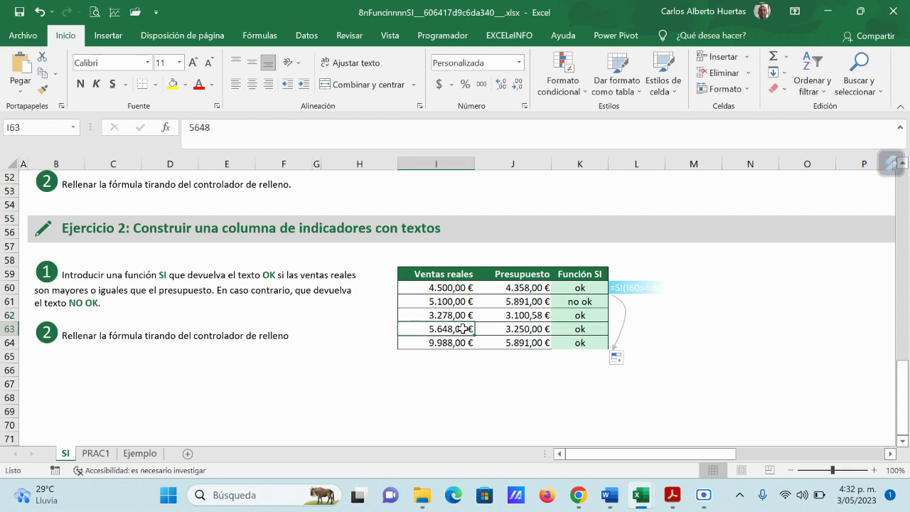
click(526, 331)
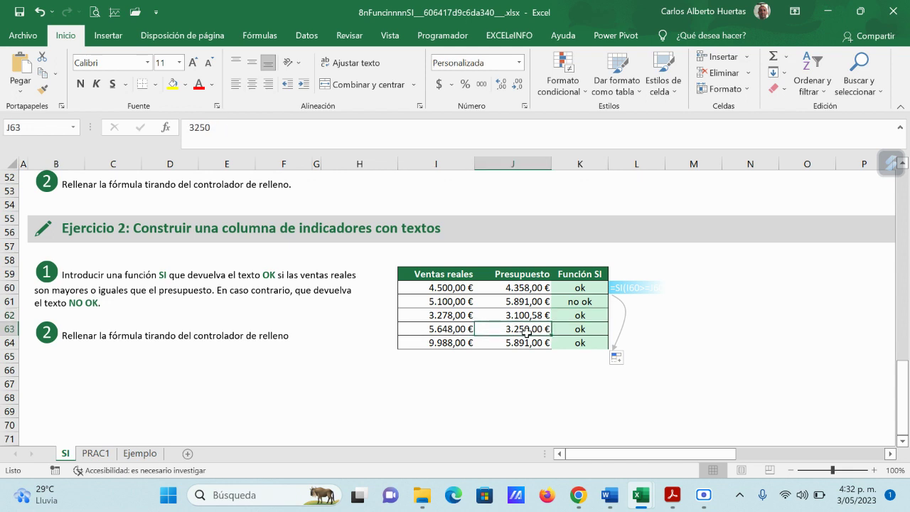
click(587, 327)
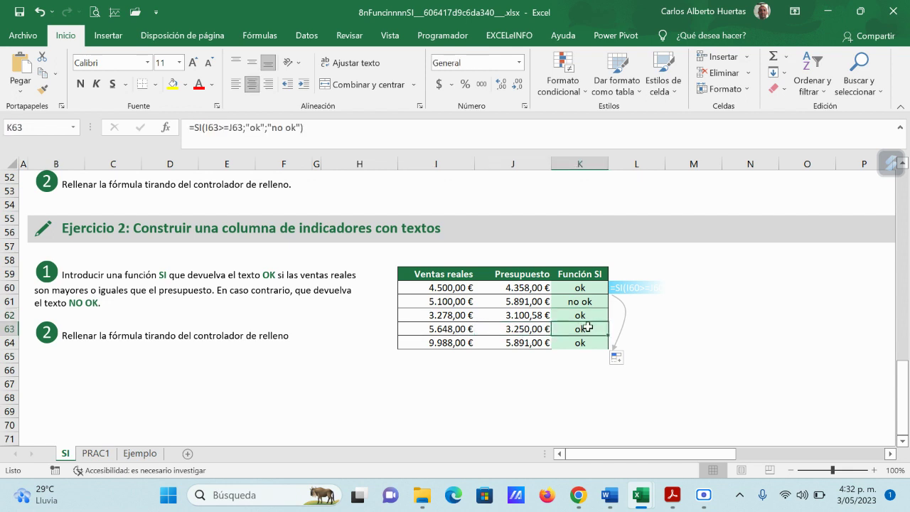
click(467, 343)
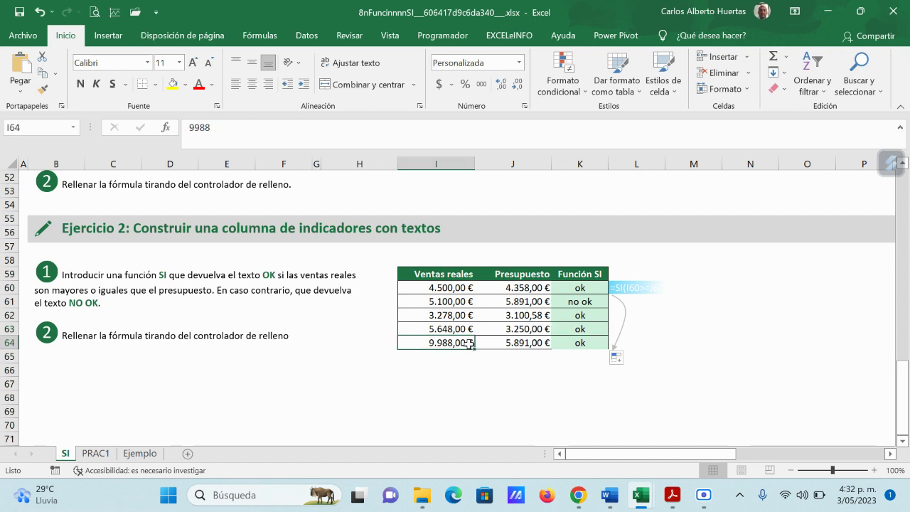
click(513, 342)
click(580, 343)
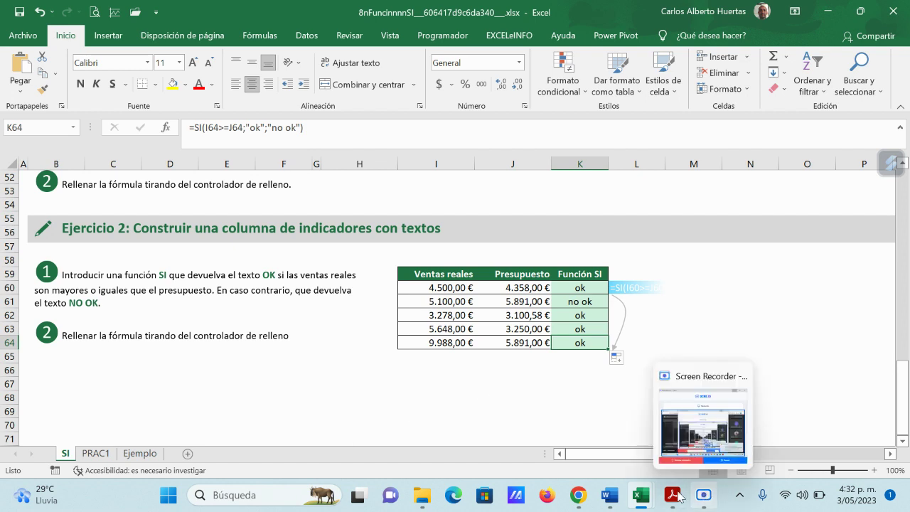
Look back over the Ejemplo, Ejercicio 1 and Ejercicio 2 tables on the SI sheet
mouse_move(578, 494)
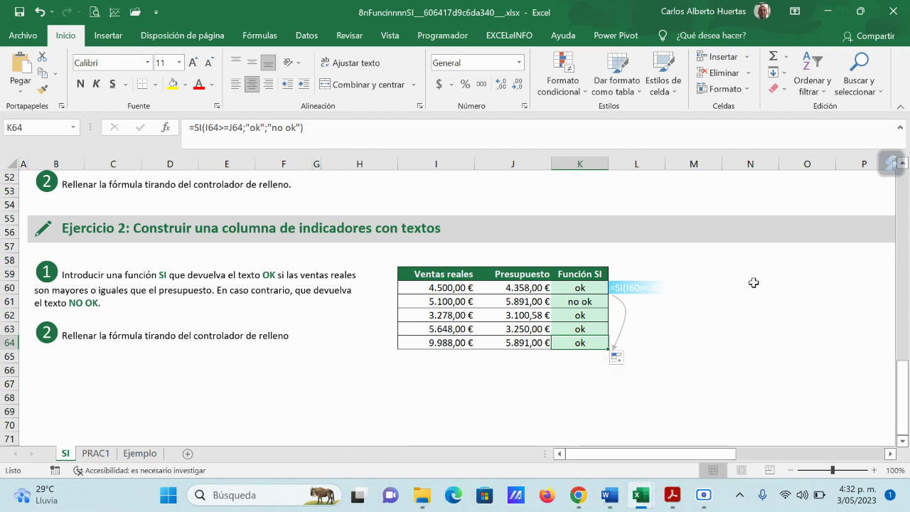
scroll(735, 367, down, 5)
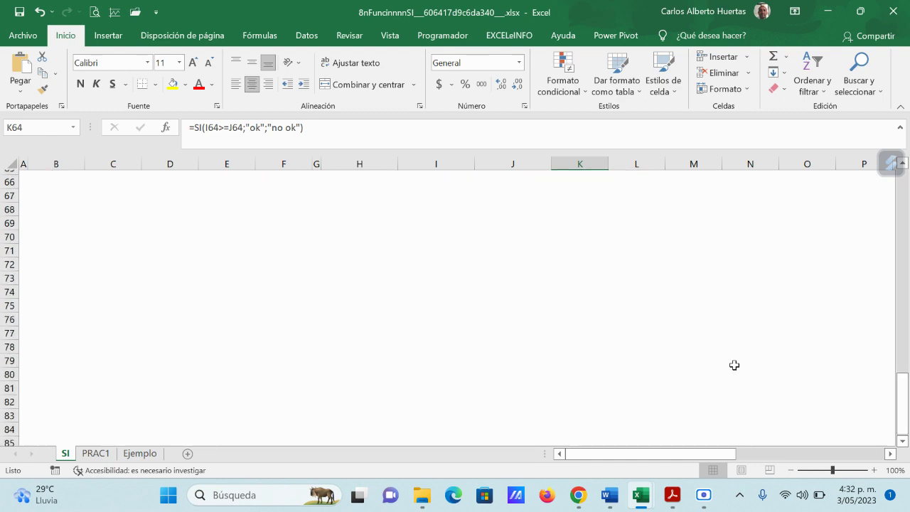
scroll(734, 366, up, 7)
scroll(731, 365, up, 12)
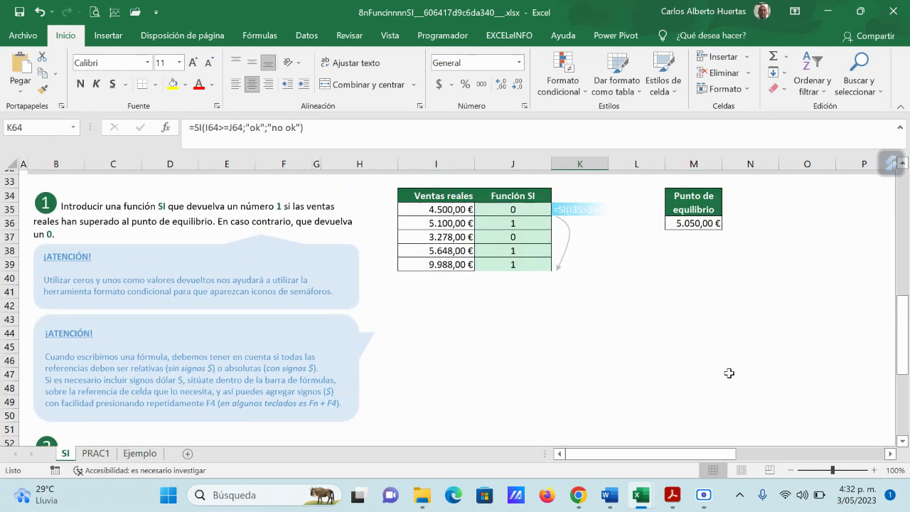
scroll(726, 374, up, 3)
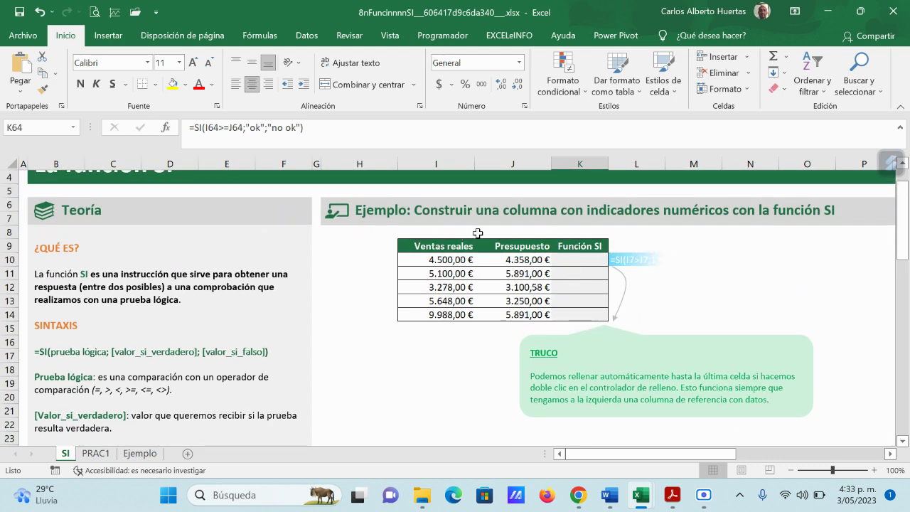
scroll(543, 380, down, 5)
scroll(543, 380, down, 10)
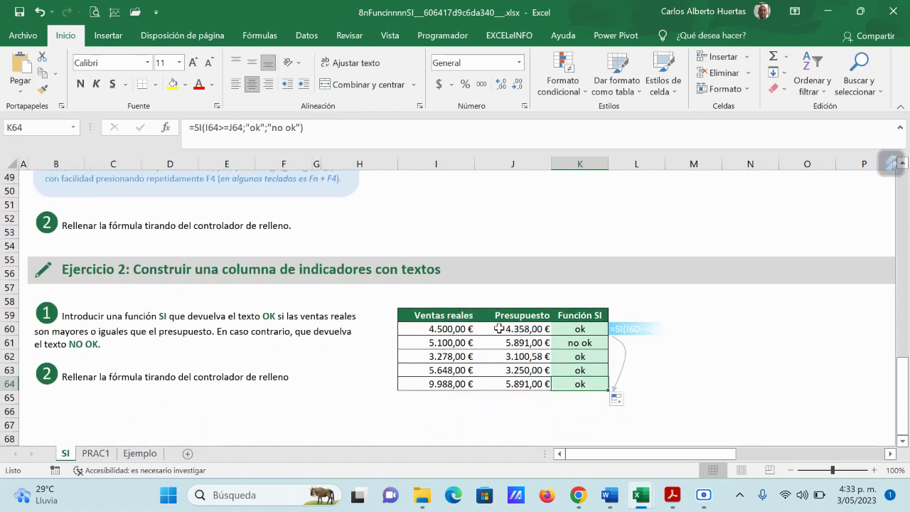
Insert the SI function in K10 of the Ejemplo table with Prueba_lógica I10>J10
scroll(611, 367, up, 7)
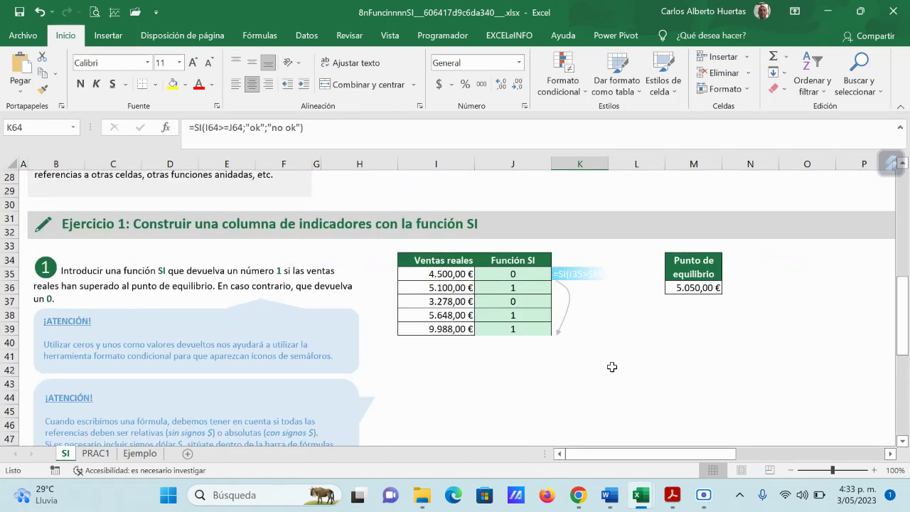
scroll(611, 367, up, 8)
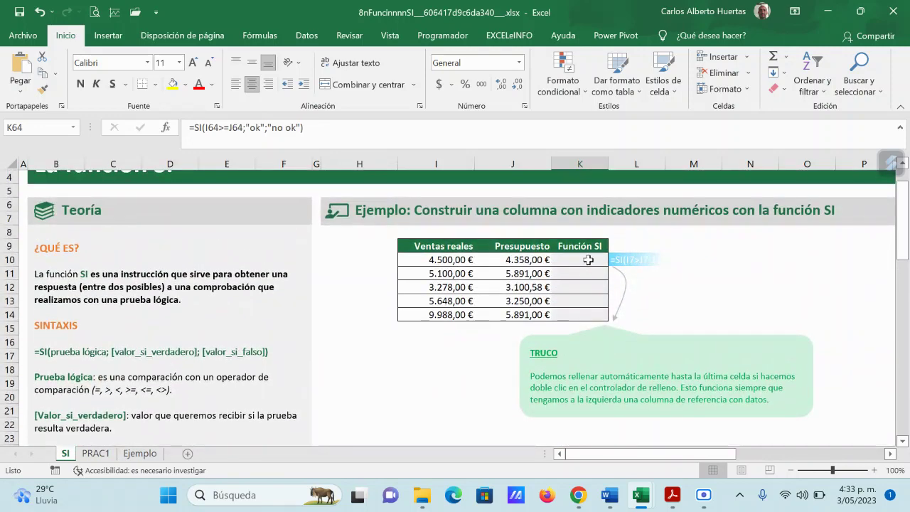
click(587, 260)
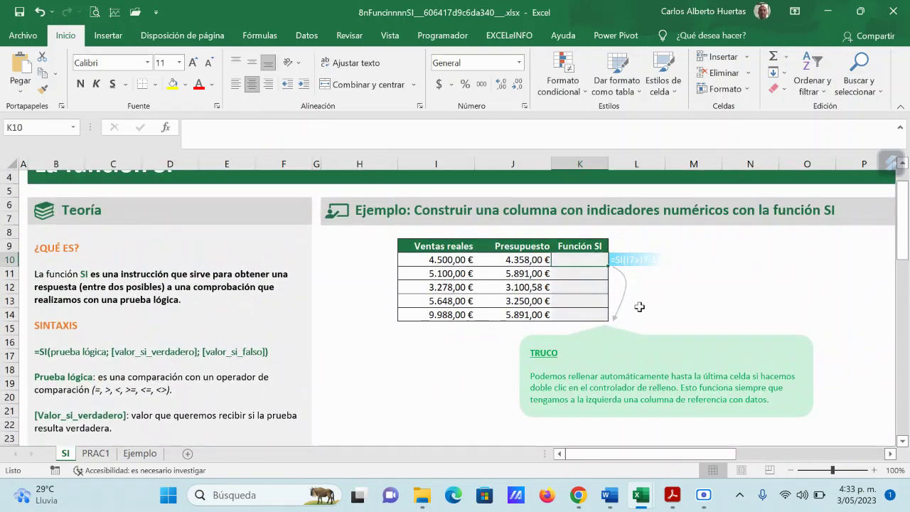
click(166, 128)
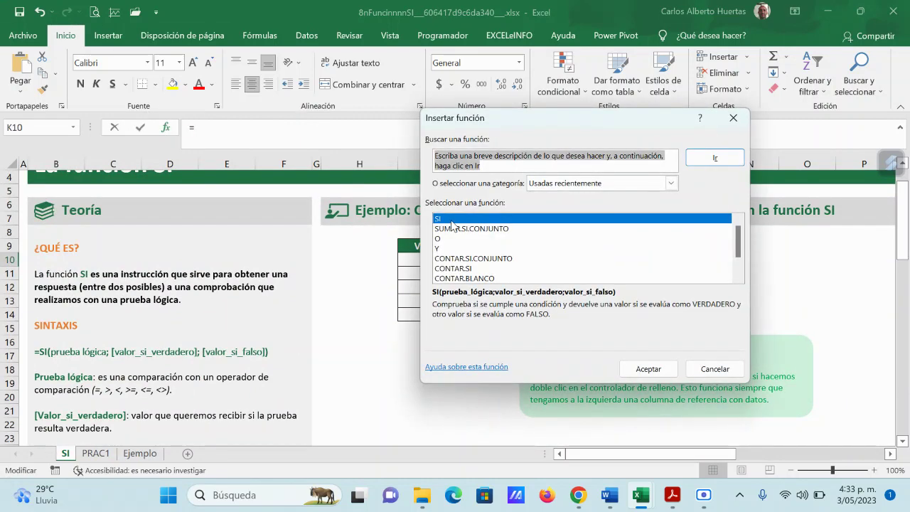
click(647, 369)
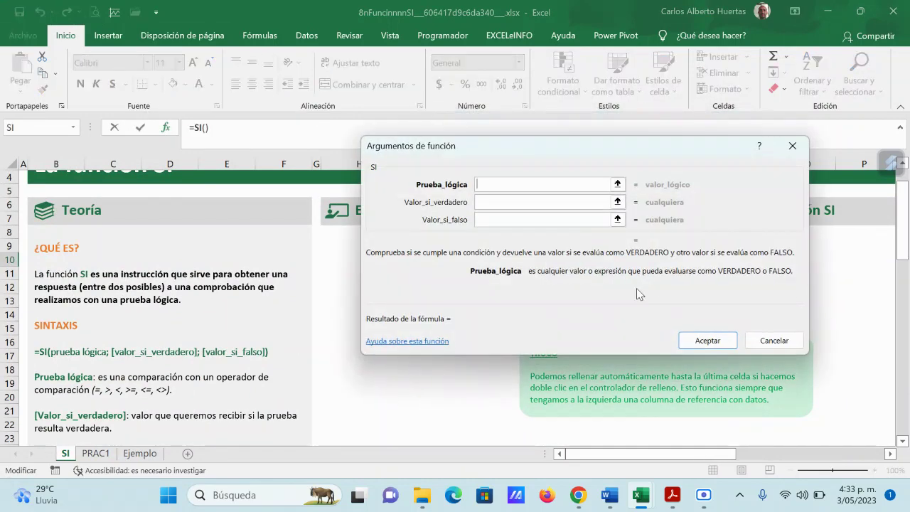
click(618, 184)
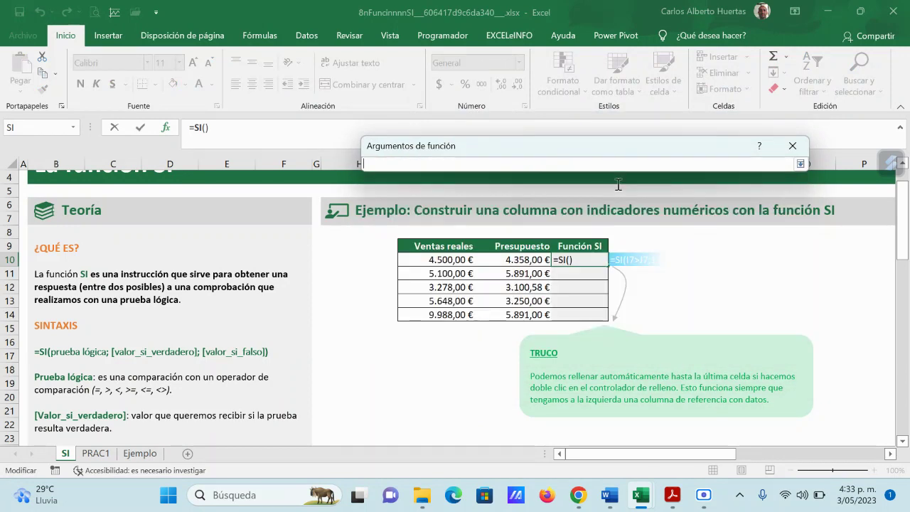
click(453, 261)
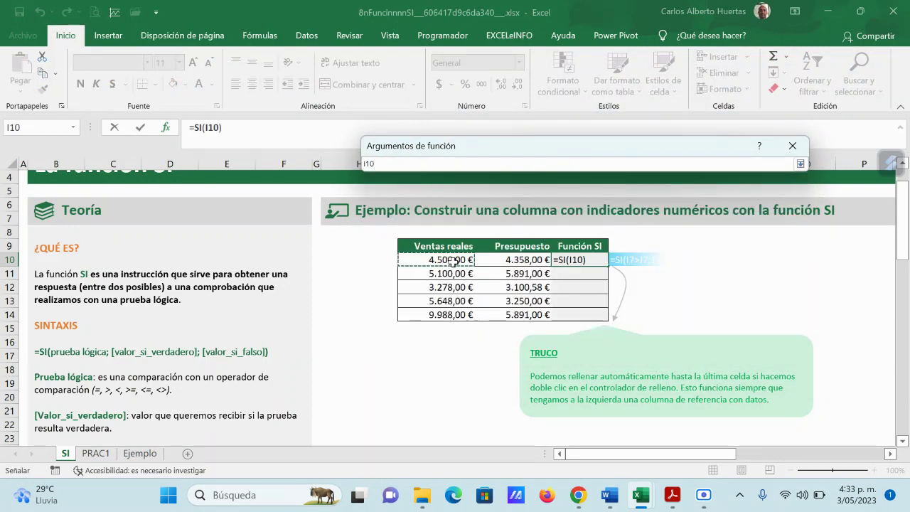
text(>)
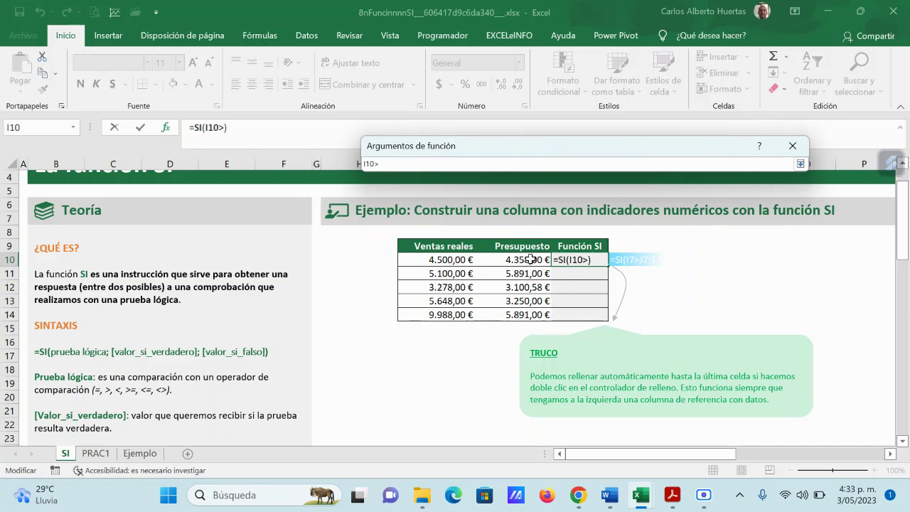
click(530, 259)
click(801, 164)
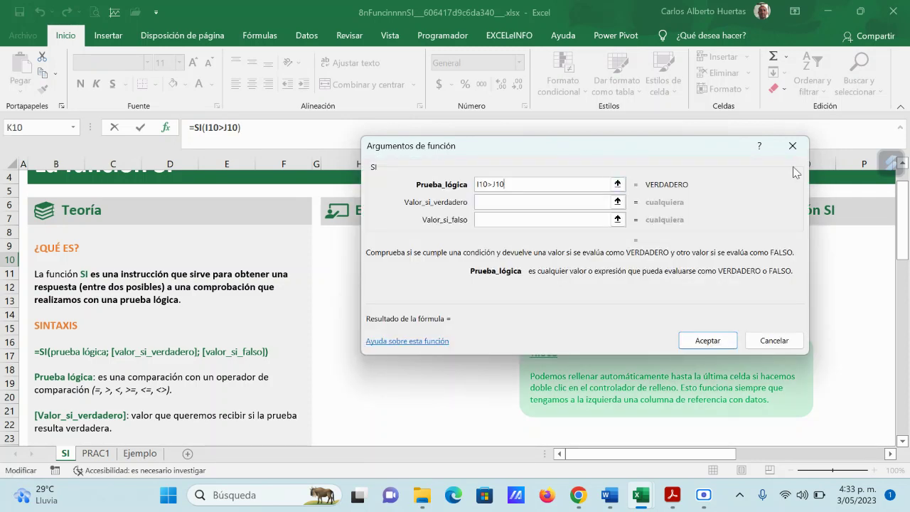
Set the K10 formula to return 1 when true and 0 when false, and fill it down to K14
click(495, 203)
text(1)
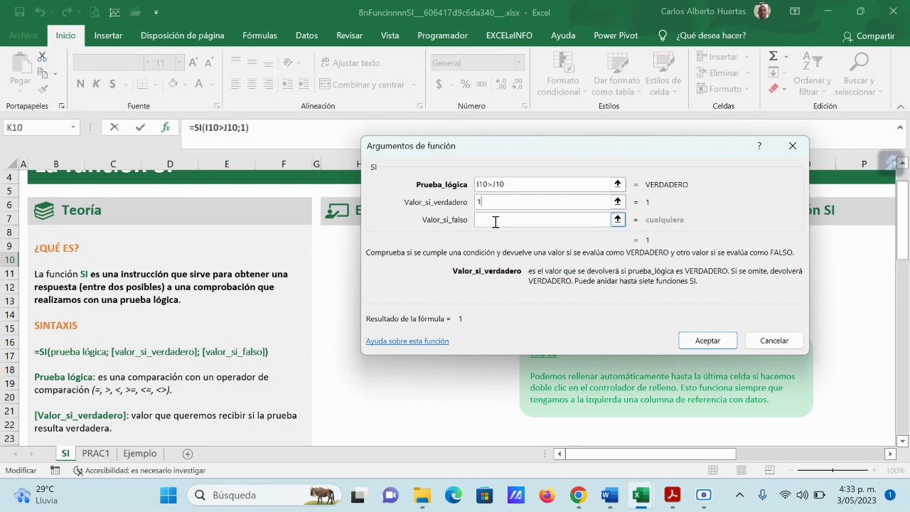
click(495, 221)
text(0)
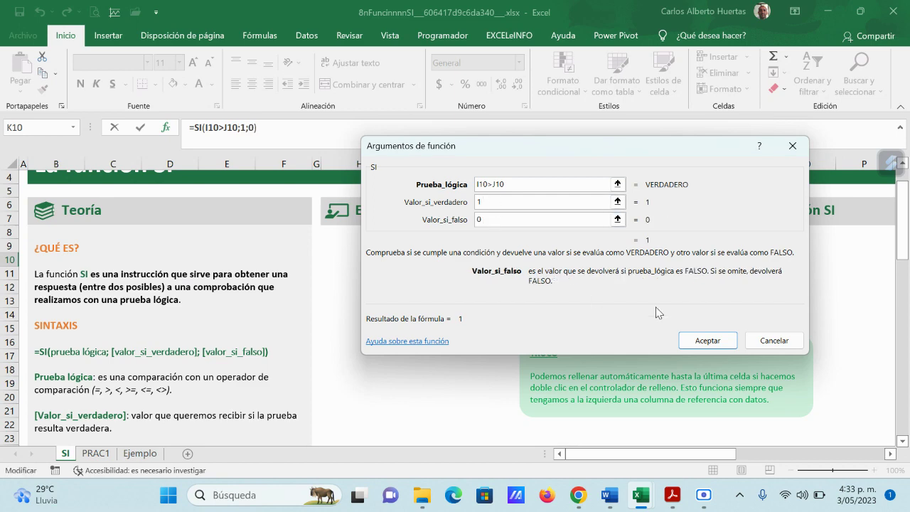
click(707, 340)
drag(608, 266, 608, 319)
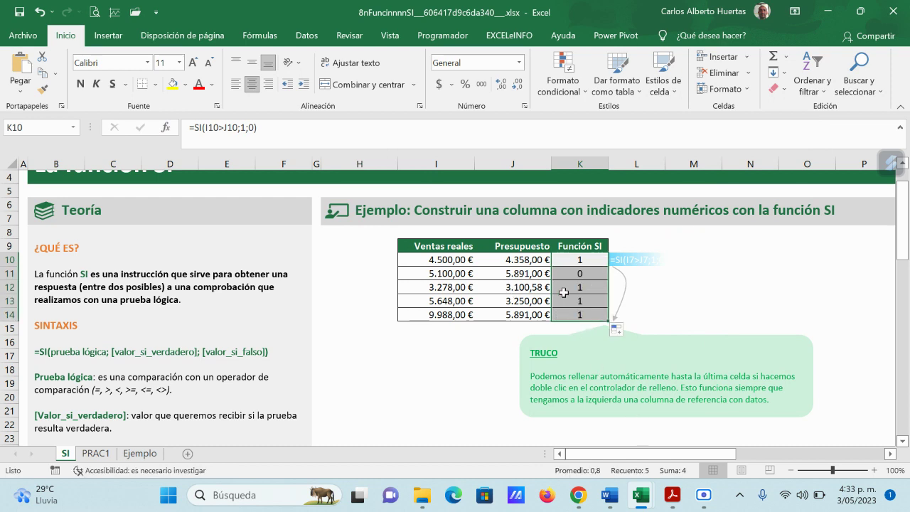
Compare the sales in I11 with the budget in J11 and review the solved exercises on the sheet
click(456, 274)
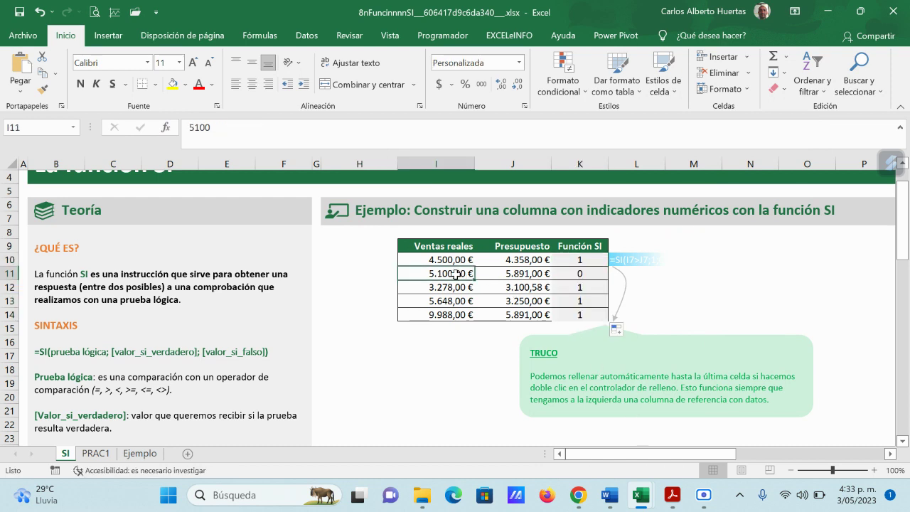
click(525, 277)
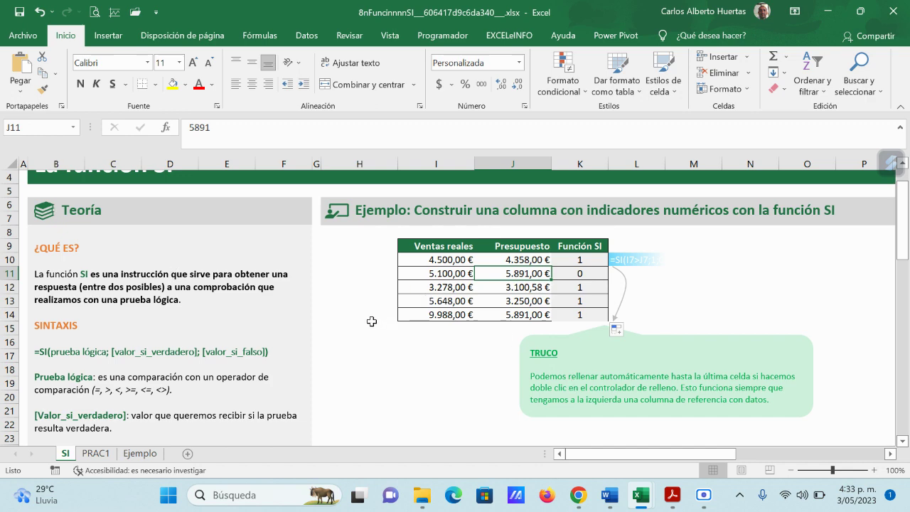
scroll(371, 321, up, 1)
scroll(372, 322, down, 9)
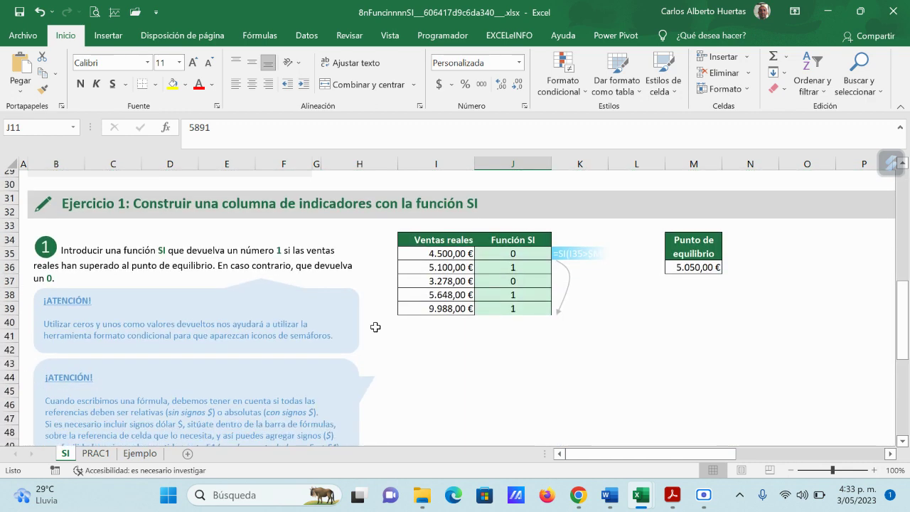
scroll(374, 326, down, 4)
scroll(375, 327, up, 12)
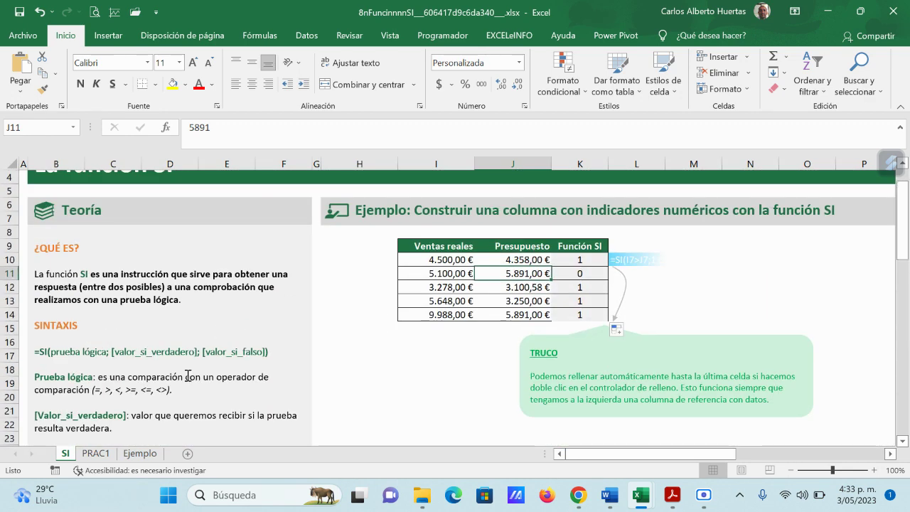
Clear the existing REVISIÓN results from E6 downward on the PRAC1 sheet
click(106, 454)
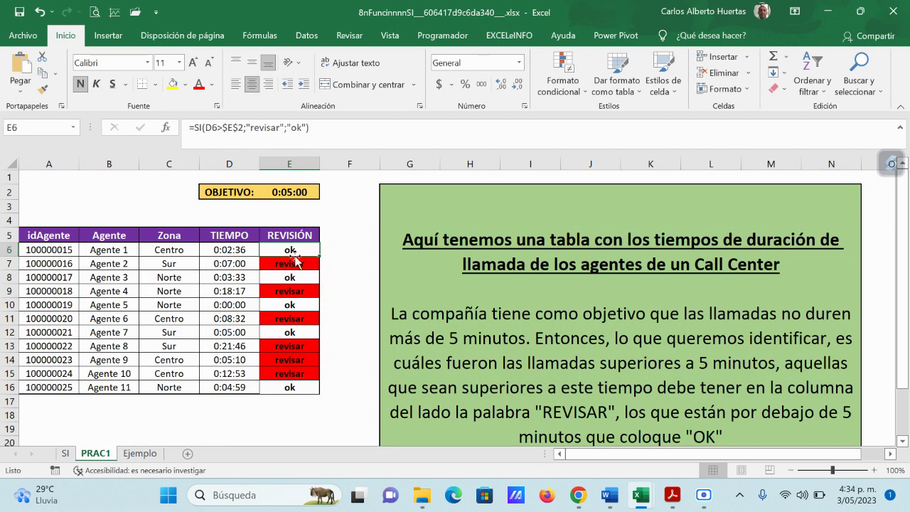
drag(289, 250, 292, 399)
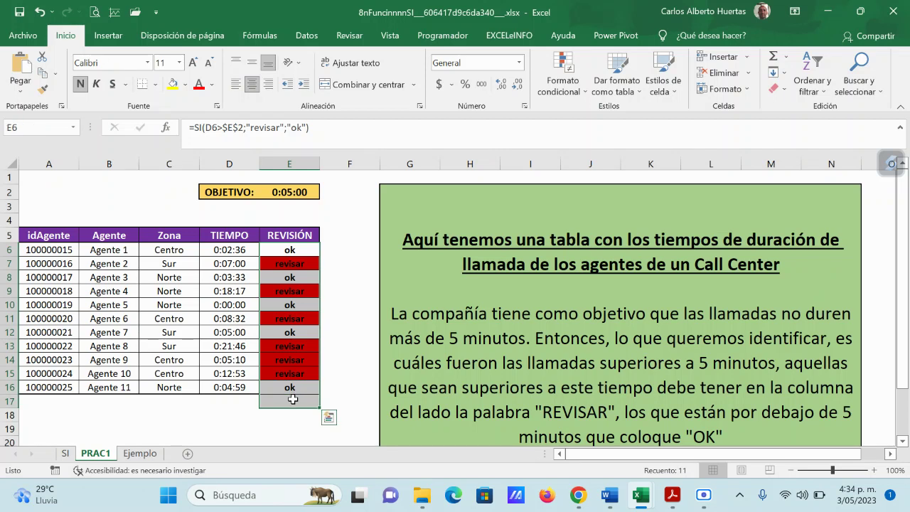
key(Delete)
click(262, 304)
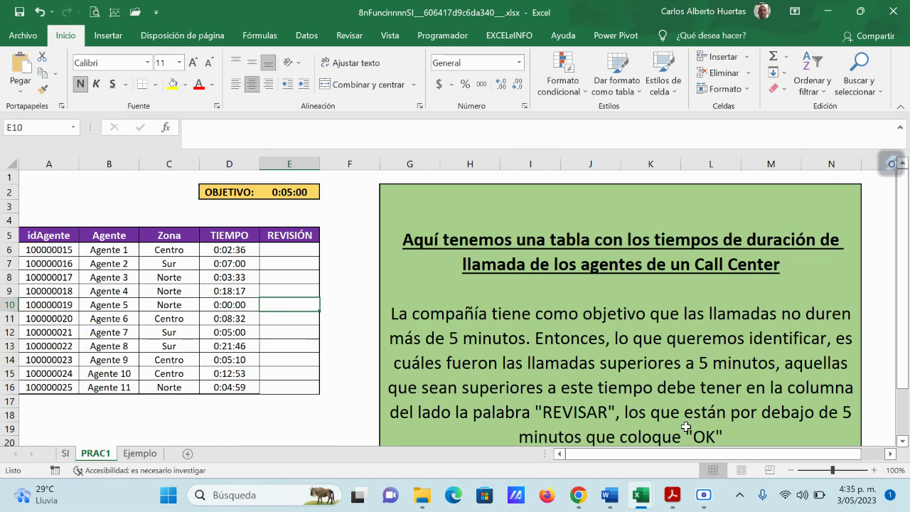
Insert the SI function in E6 with Prueba_lógica D6>$E$2, comparing the call time with the fixed OBJETIVO cell
click(235, 249)
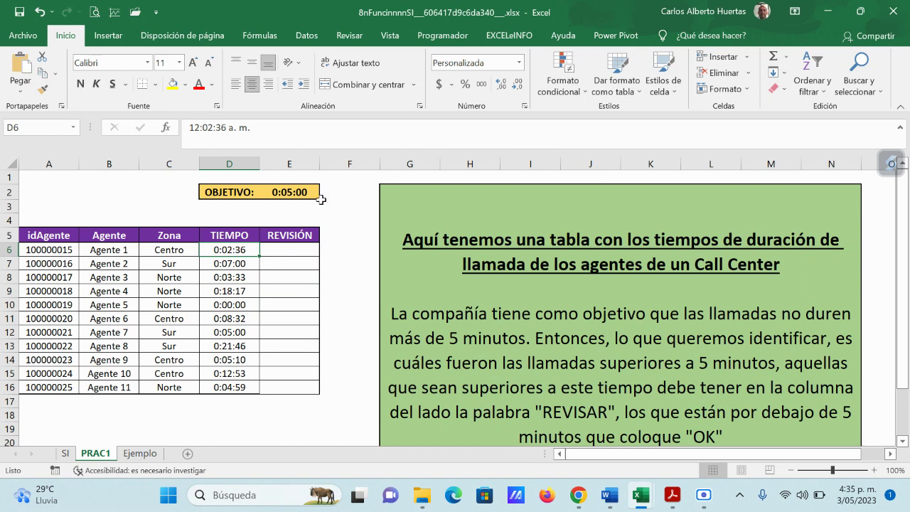
click(292, 190)
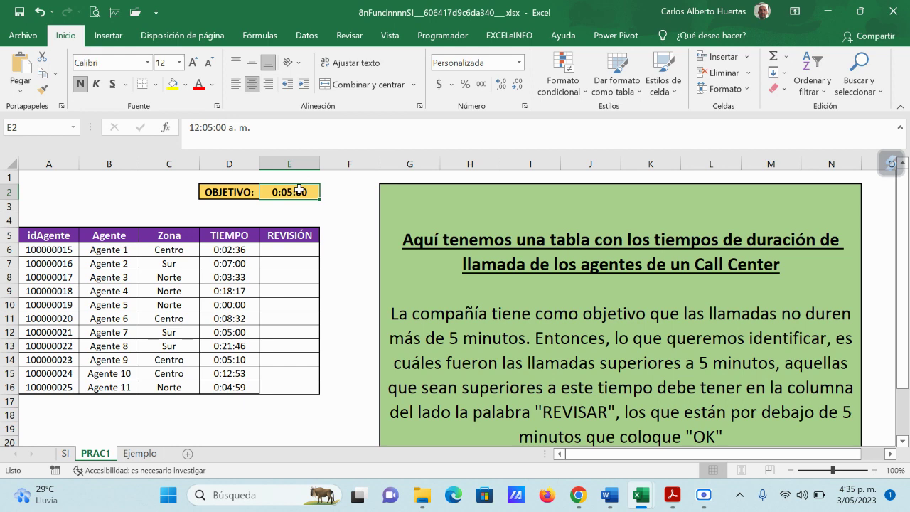
click(290, 251)
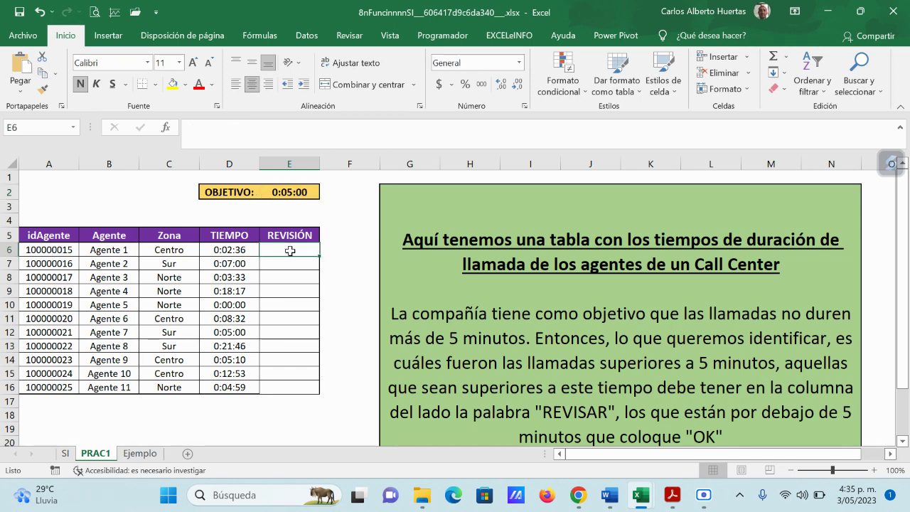
click(168, 133)
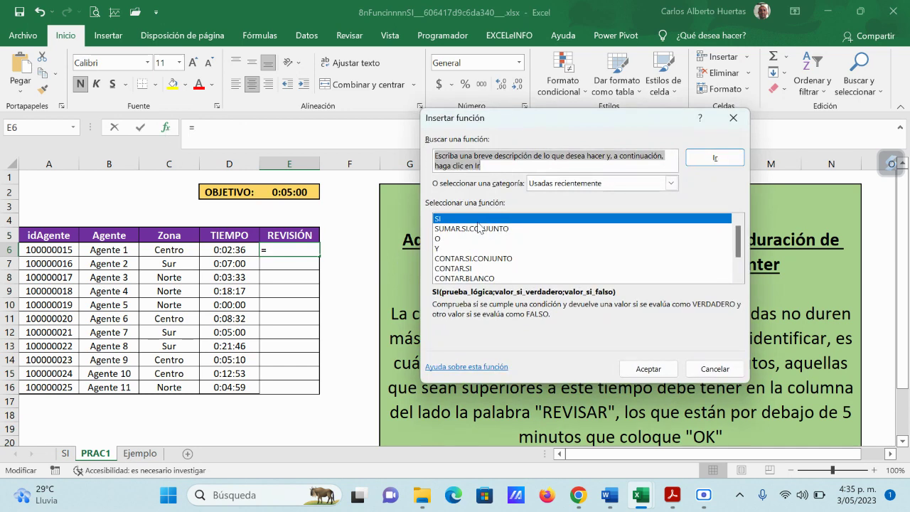
click(648, 367)
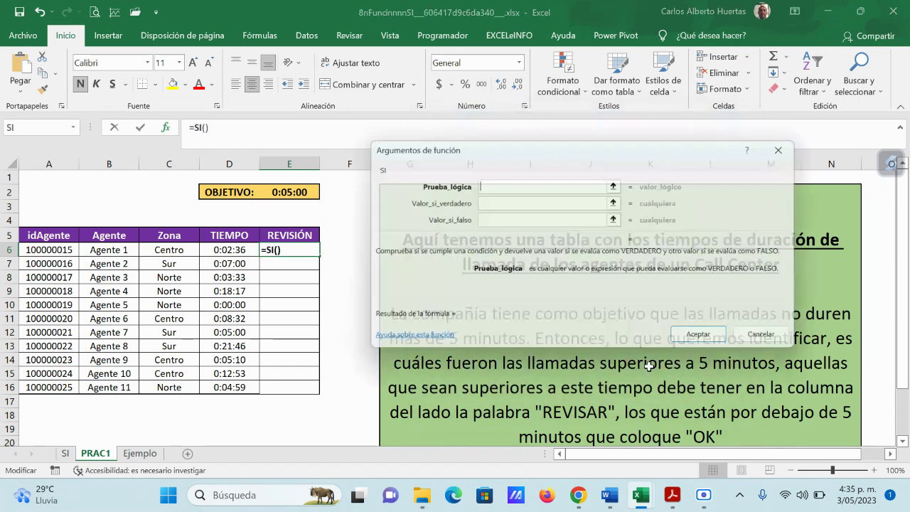
click(617, 184)
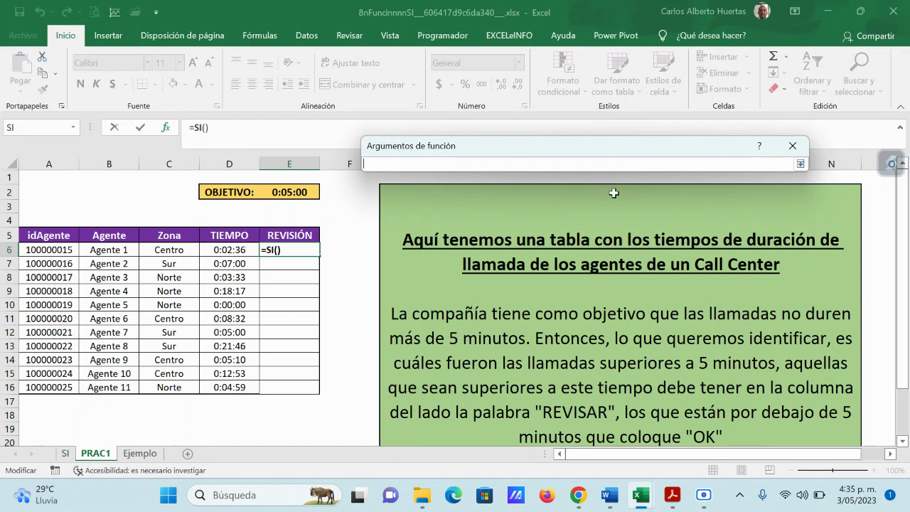
click(240, 250)
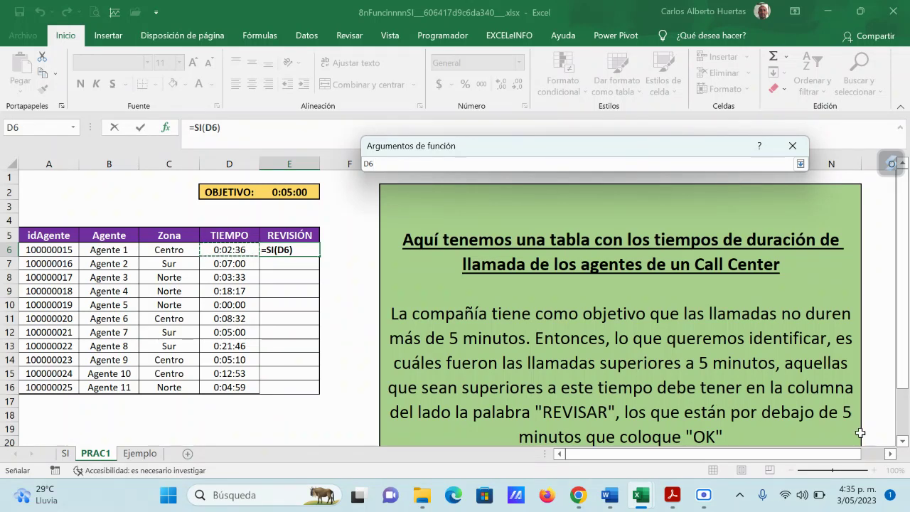
text(>)
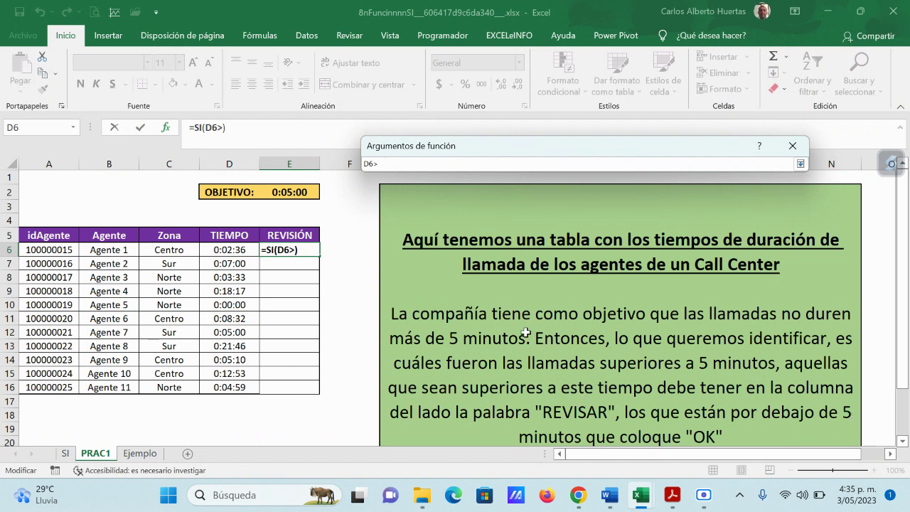
click(302, 193)
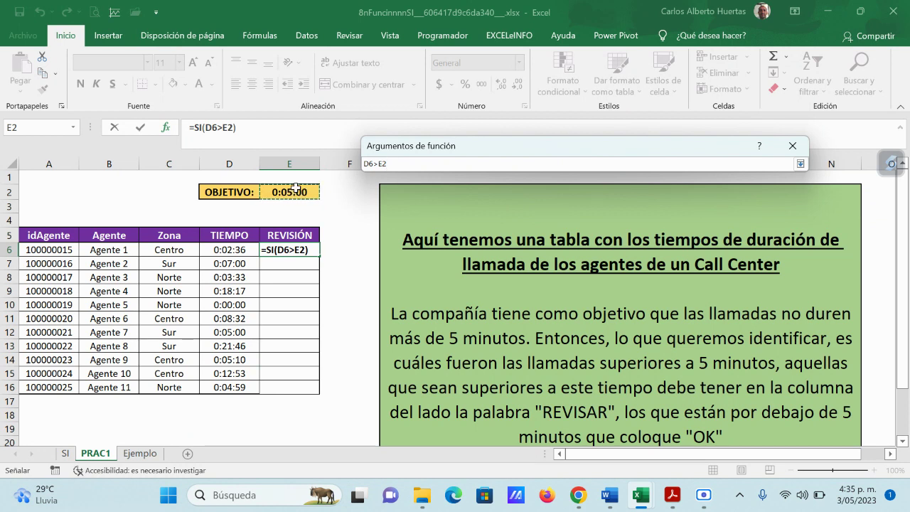
key(F4)
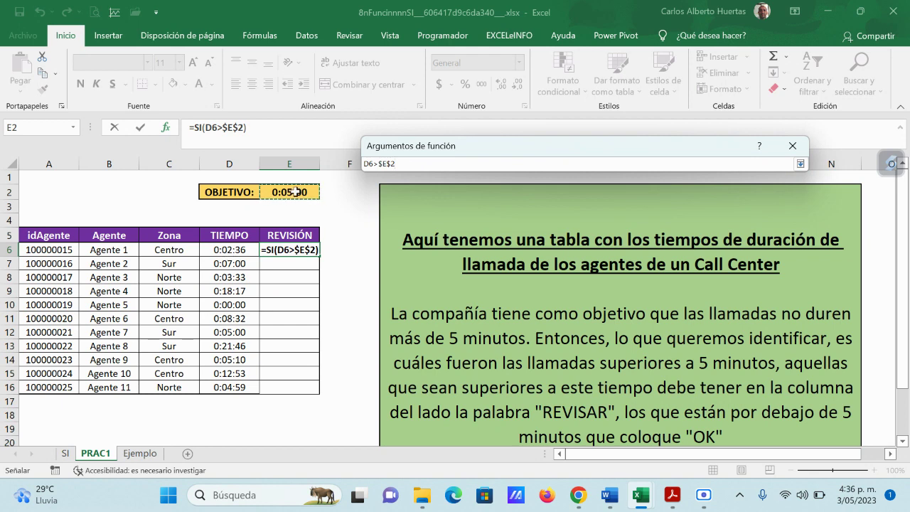
click(799, 164)
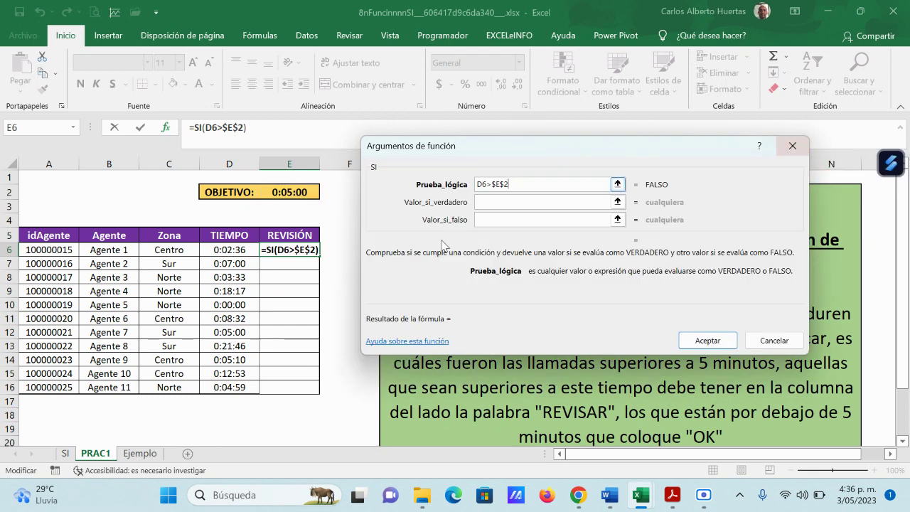
Set the E6 formula to return "revisar" when true and "OK" when false, and fill it down to E16
click(488, 201)
text(rev)
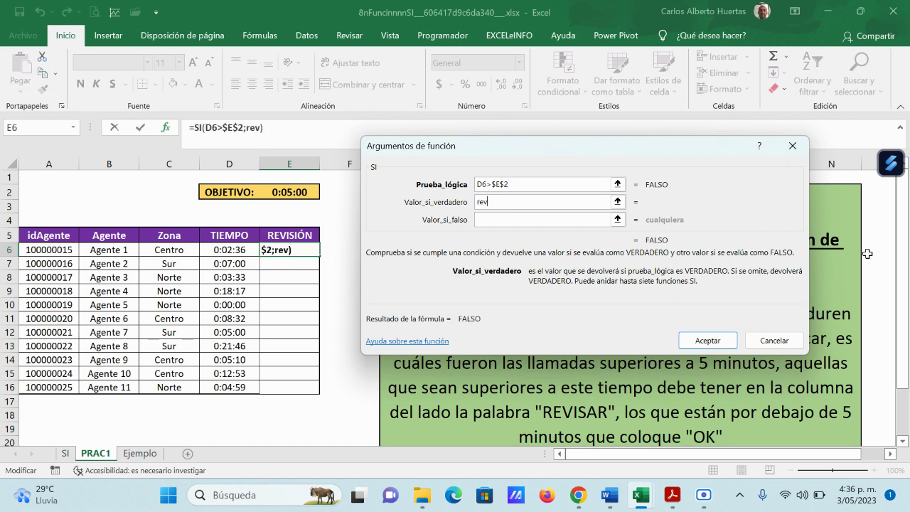
text(isar)
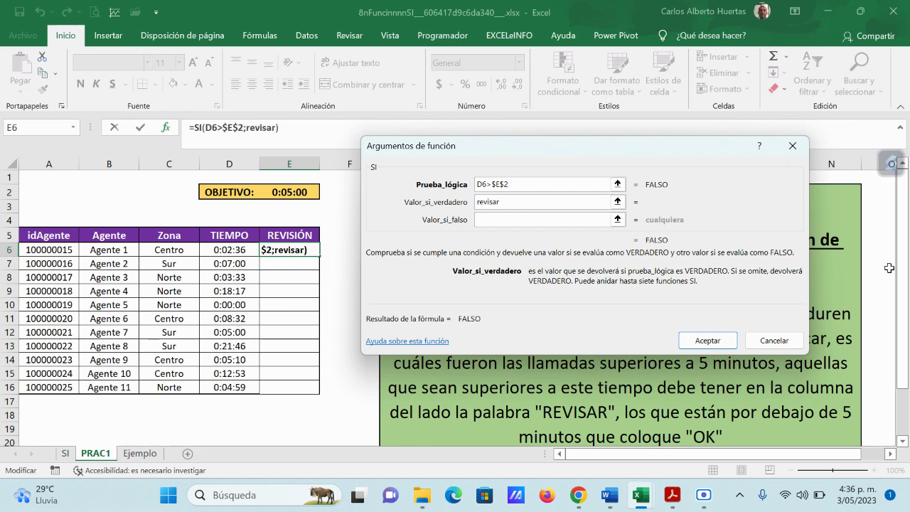
click(521, 220)
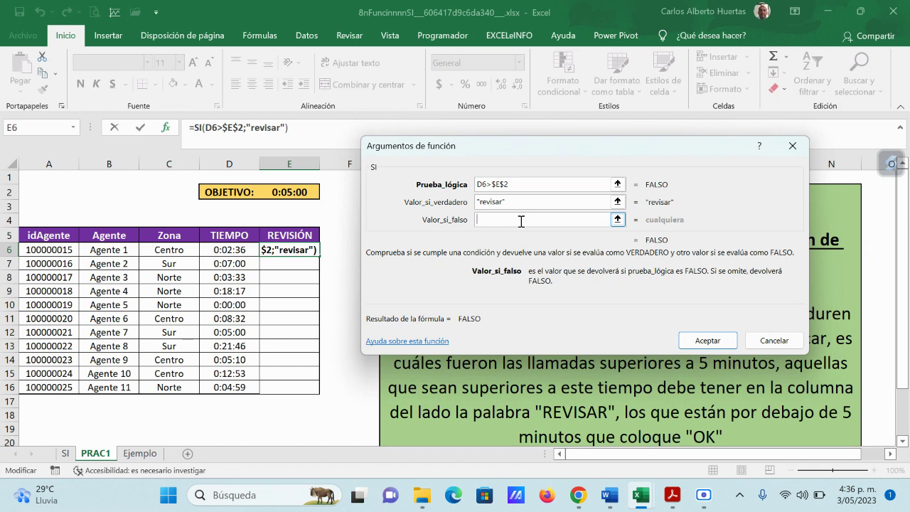
text(ok)
key(BackSpace)
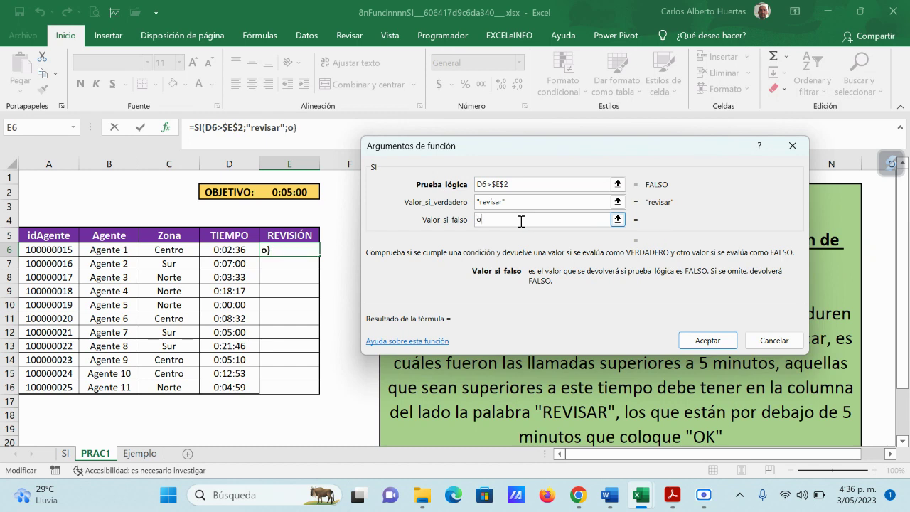
text(OK)
key(BackSpace)
key(BackSpace)
key(BackSpace)
text(OK)
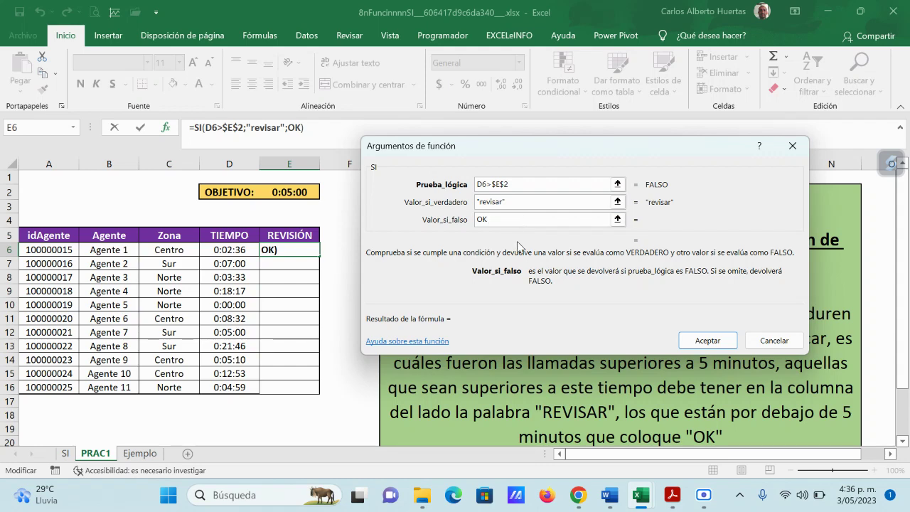
click(718, 342)
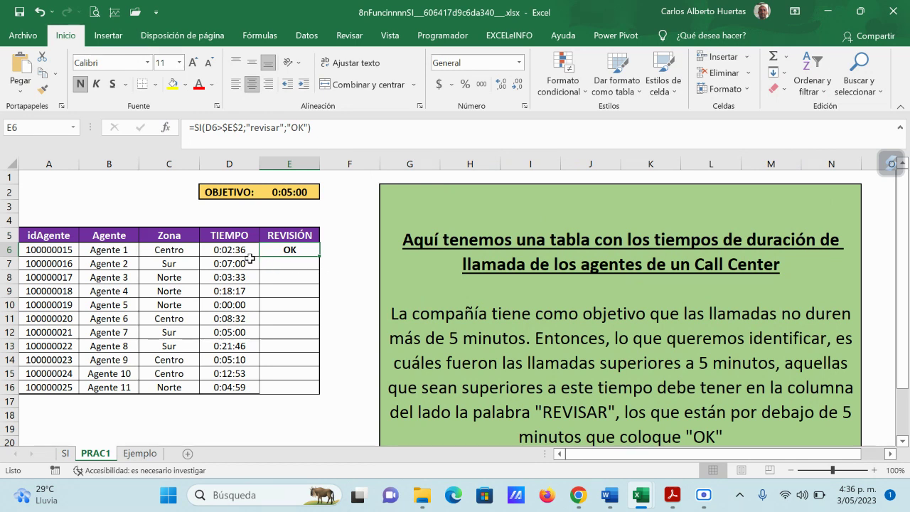
drag(321, 258, 314, 387)
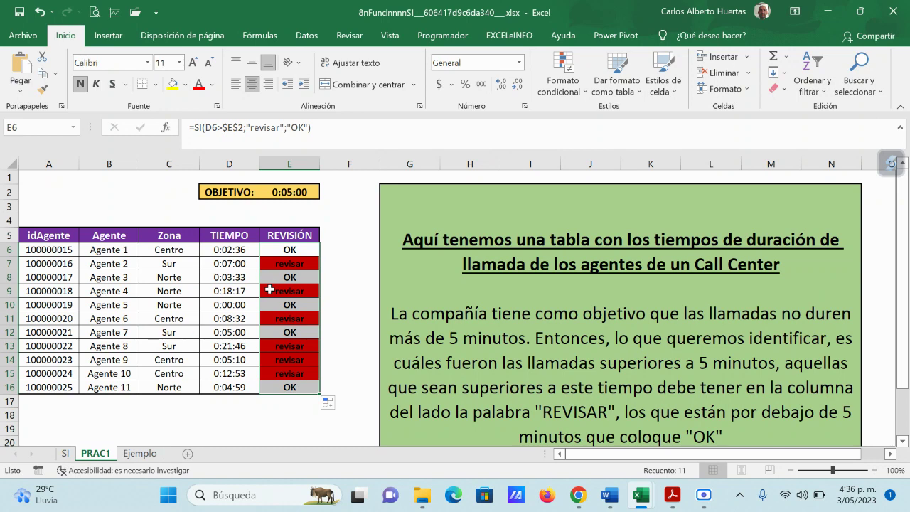
Check the long call times in the TIEMPO column against their REVISIÓN results and review the E6 formula
click(243, 265)
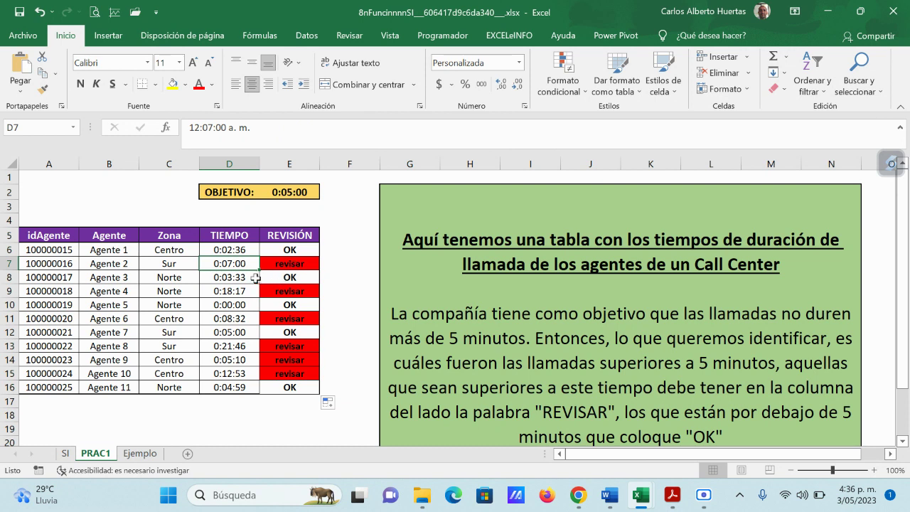
click(241, 293)
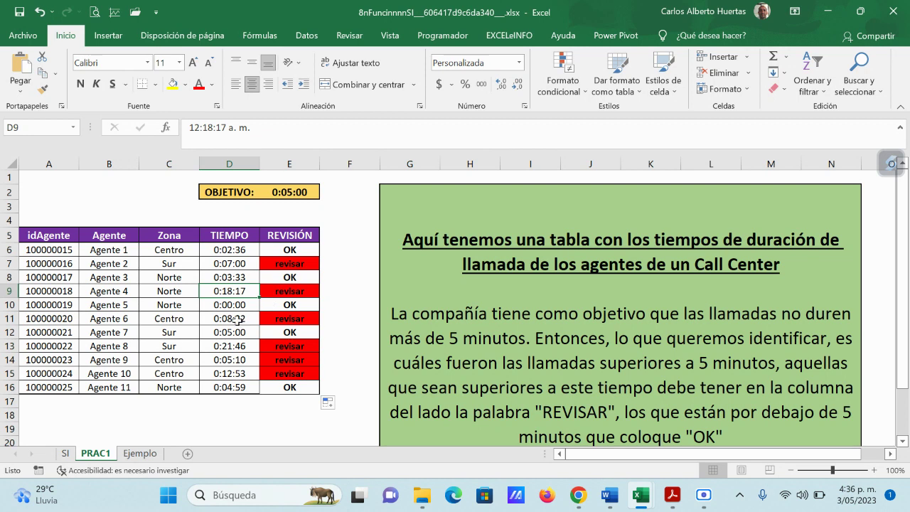
click(238, 321)
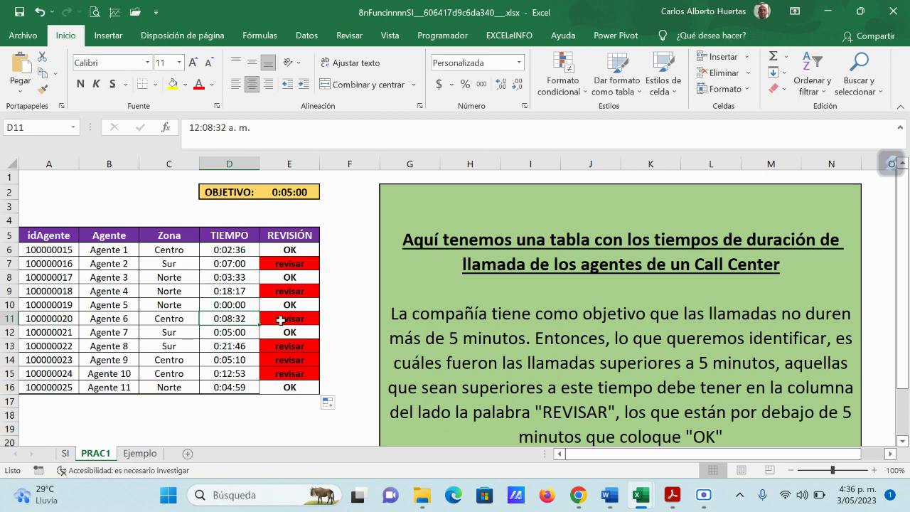
click(247, 346)
click(230, 360)
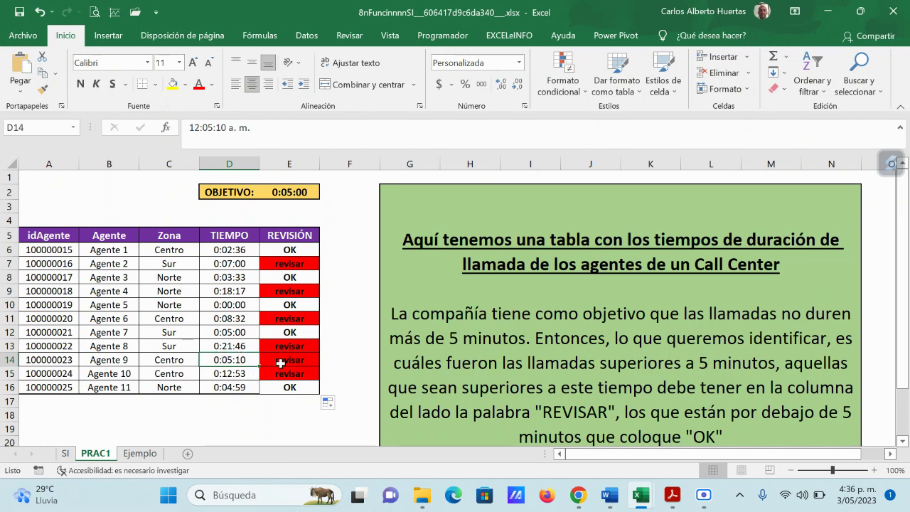
click(248, 374)
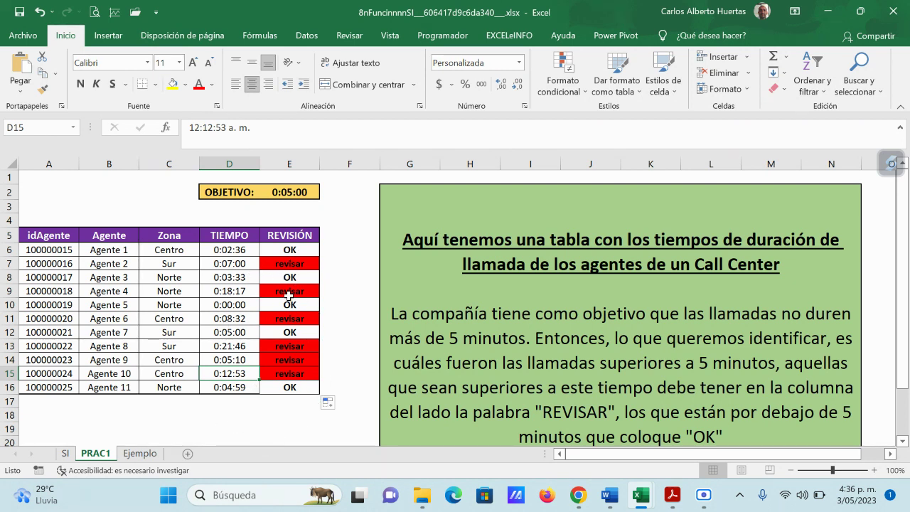
click(293, 253)
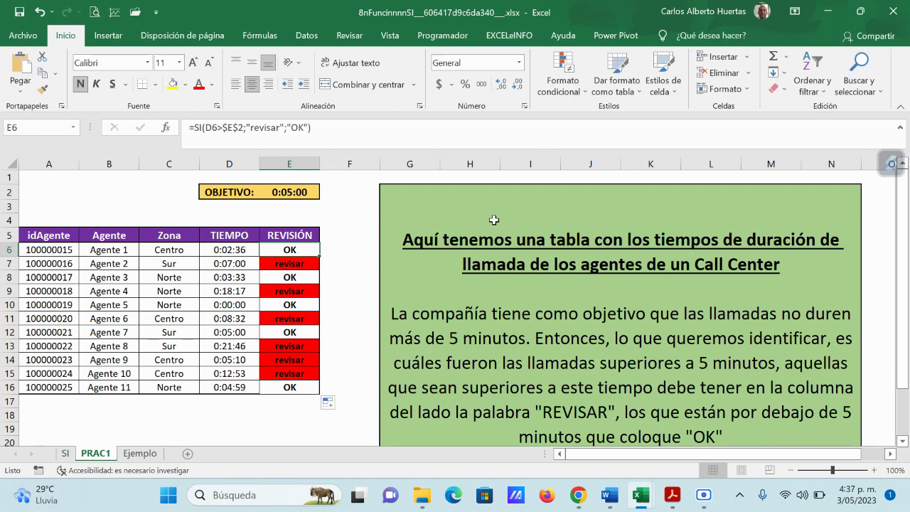
scroll(569, 291, down, 2)
scroll(590, 230, up, 1)
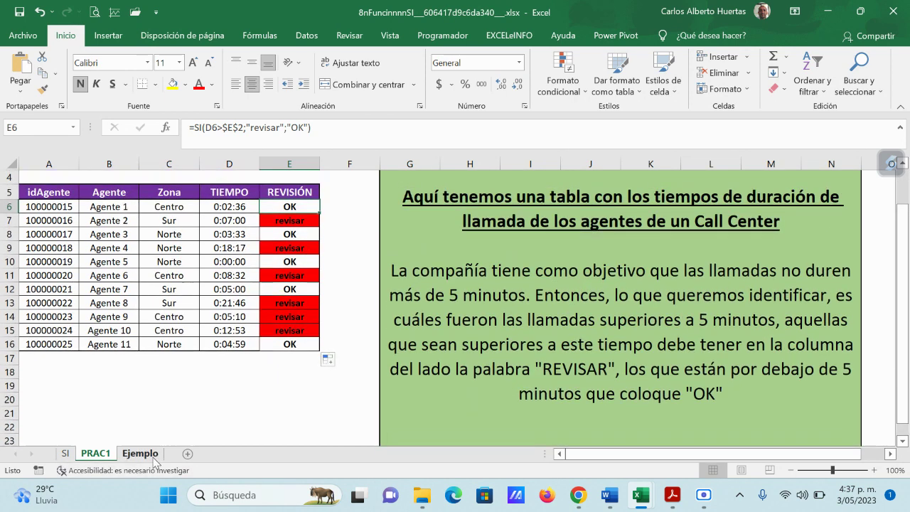
Go over the people's data table on the Ejemplo sheet, from the column headings through the Altura to Pelo rows
click(148, 455)
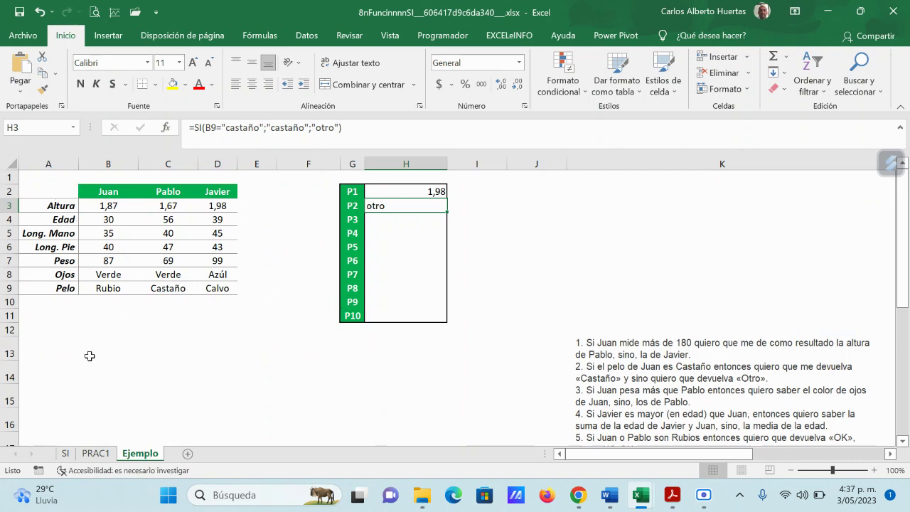
click(114, 194)
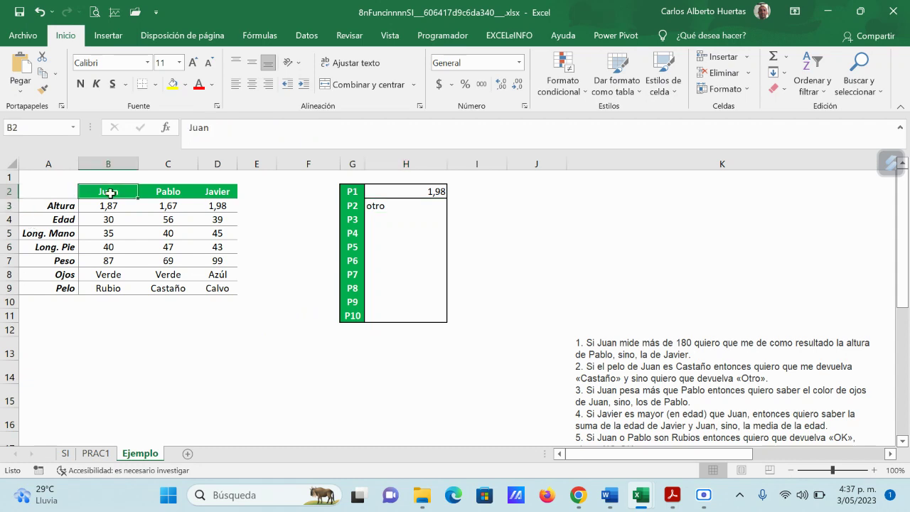
click(171, 193)
click(223, 193)
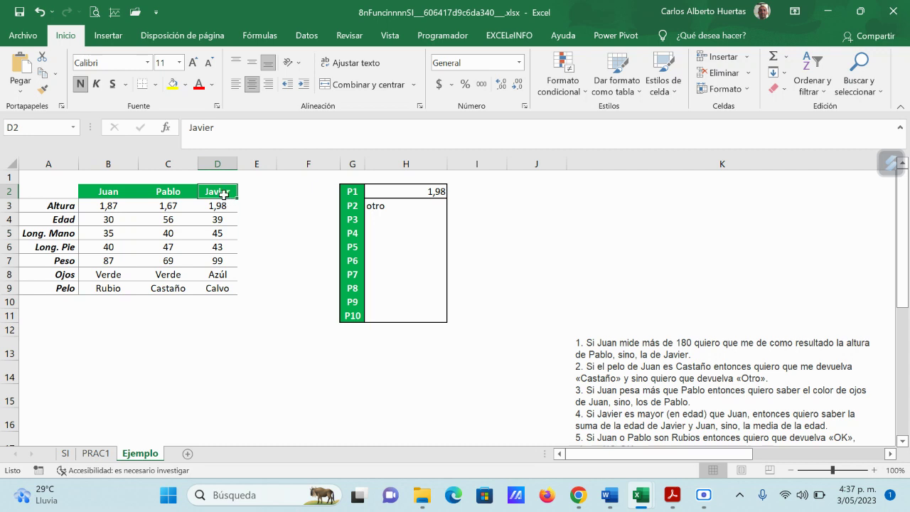
click(65, 206)
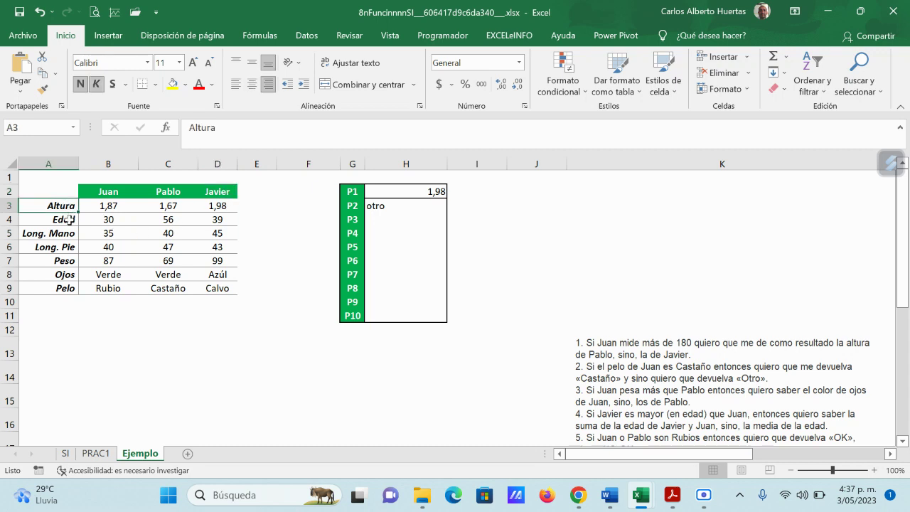
click(68, 219)
click(67, 234)
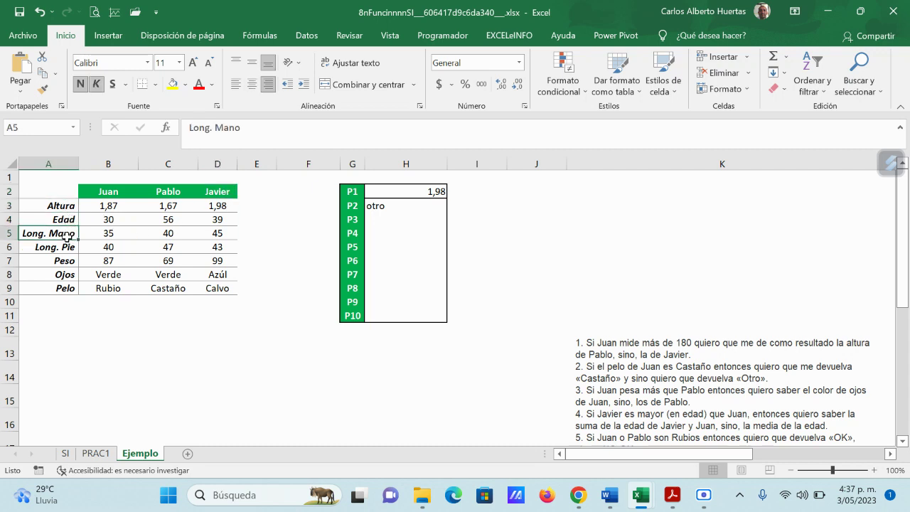
click(68, 247)
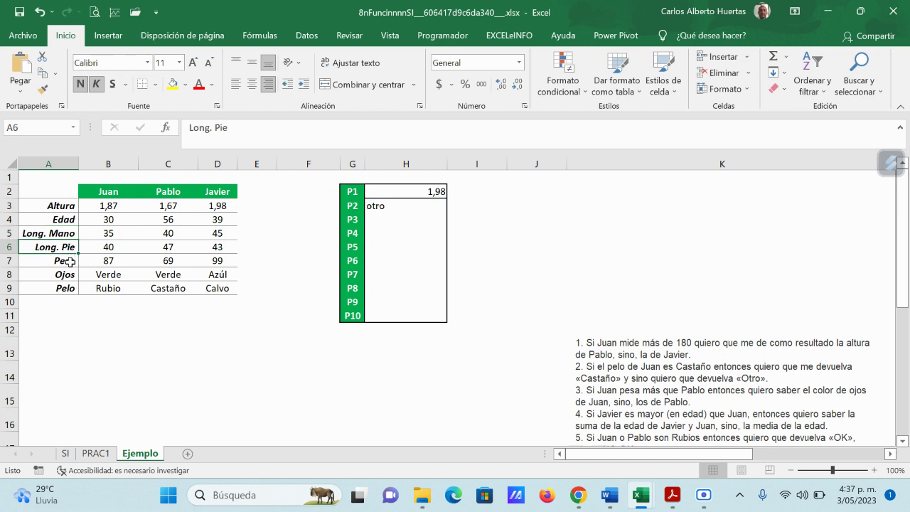
click(69, 260)
click(67, 274)
click(69, 289)
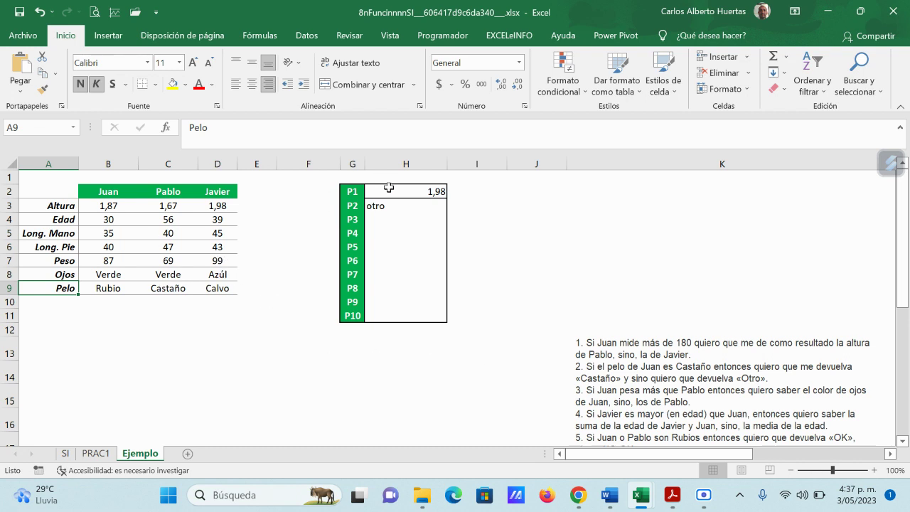
Clear the existing P1 and P2 answers in H2:H3 on the Ejemplo sheet
click(428, 191)
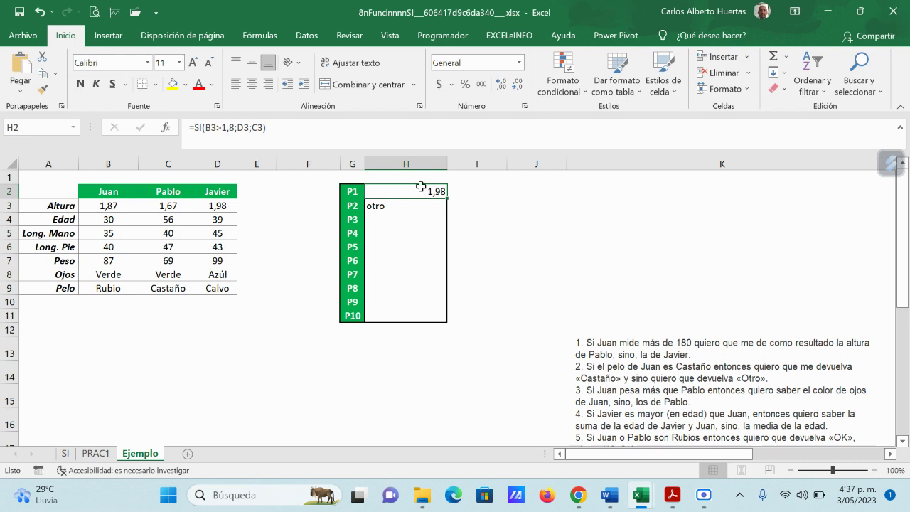
drag(420, 192, 421, 205)
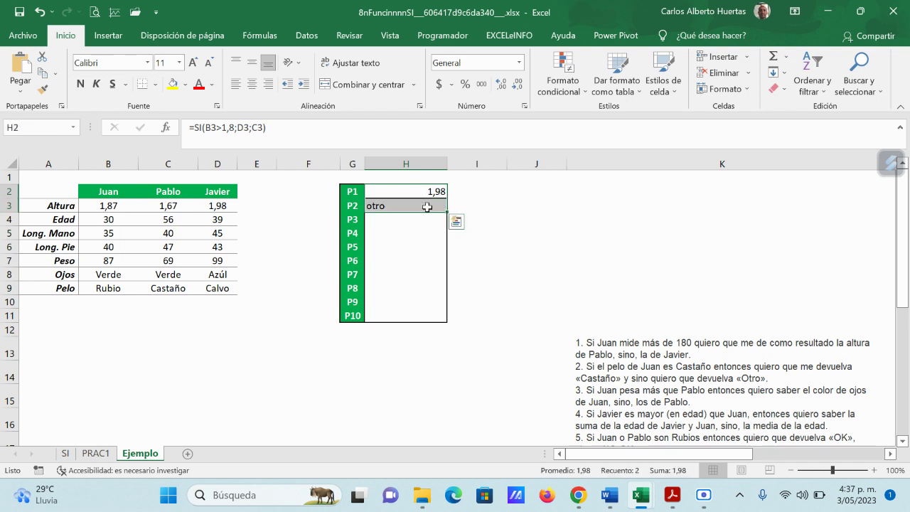
key(Delete)
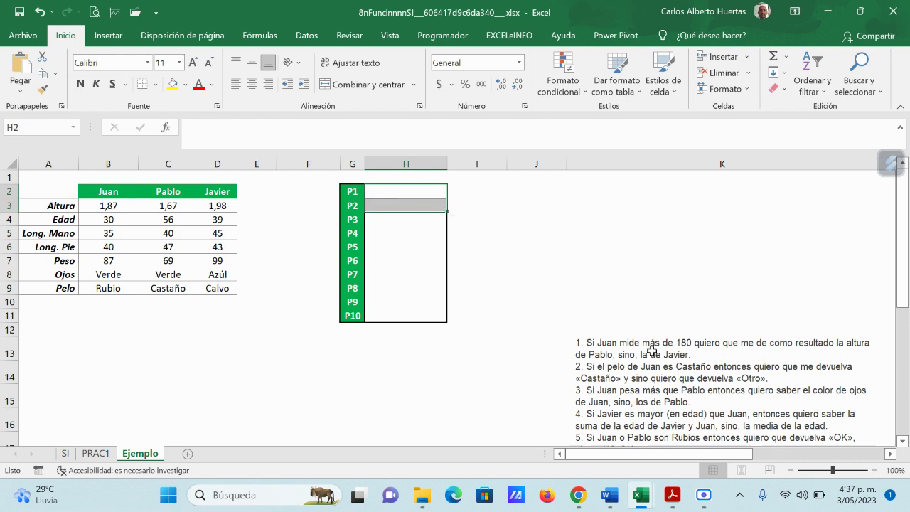
click(412, 192)
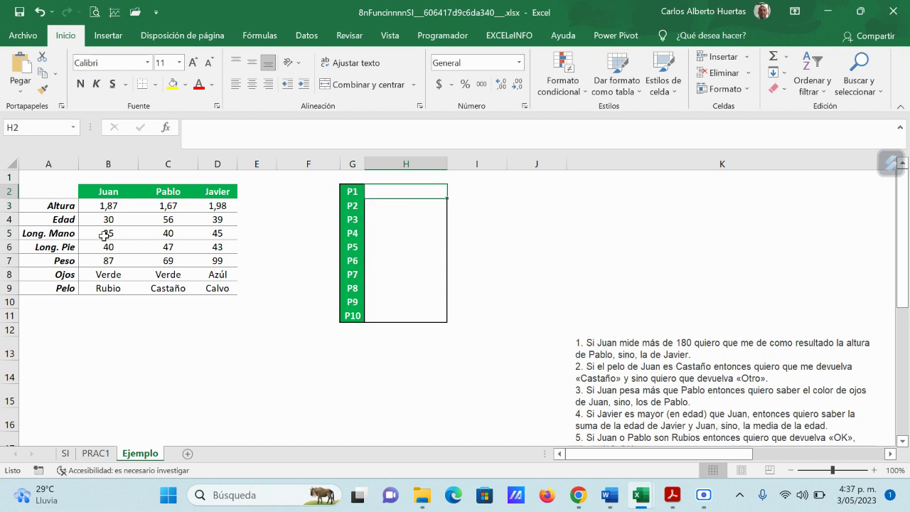
Insert the SI function in H2 for question P1 with Prueba_lógica B3>1,80, testing the first person's height
drag(108, 192, 103, 289)
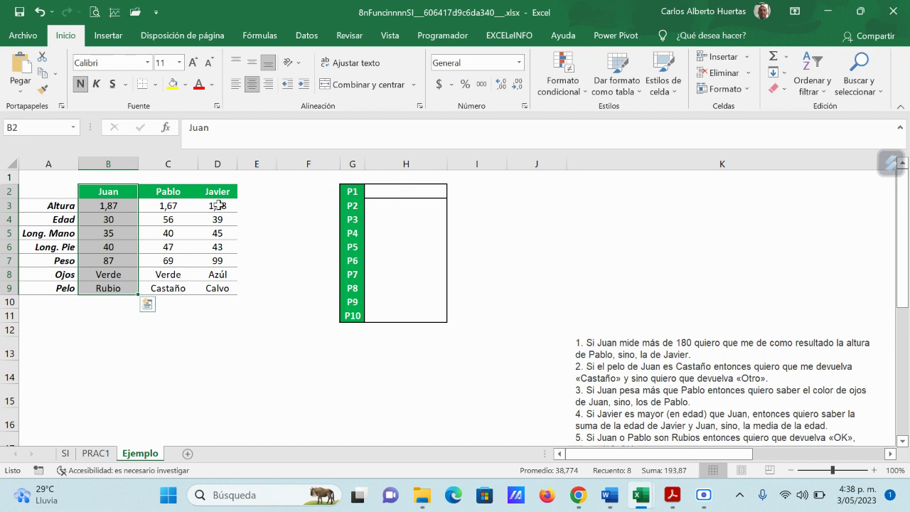
click(392, 192)
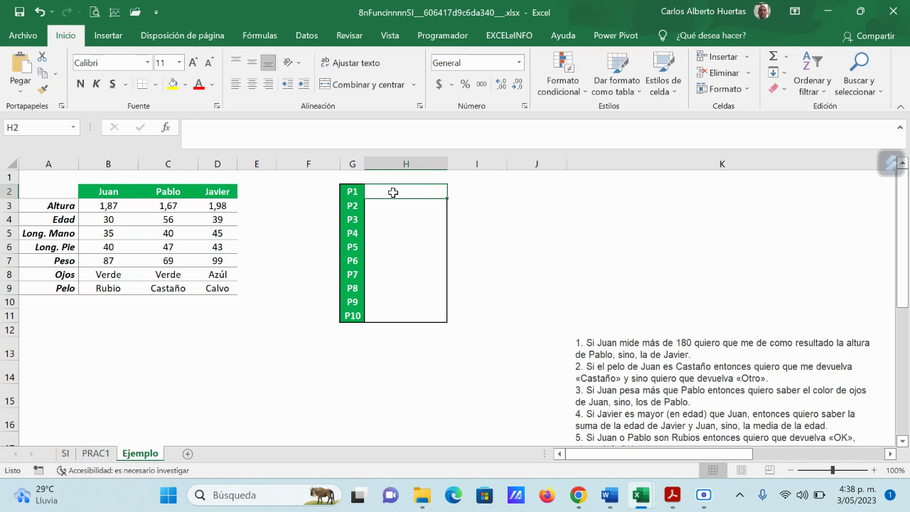
click(166, 127)
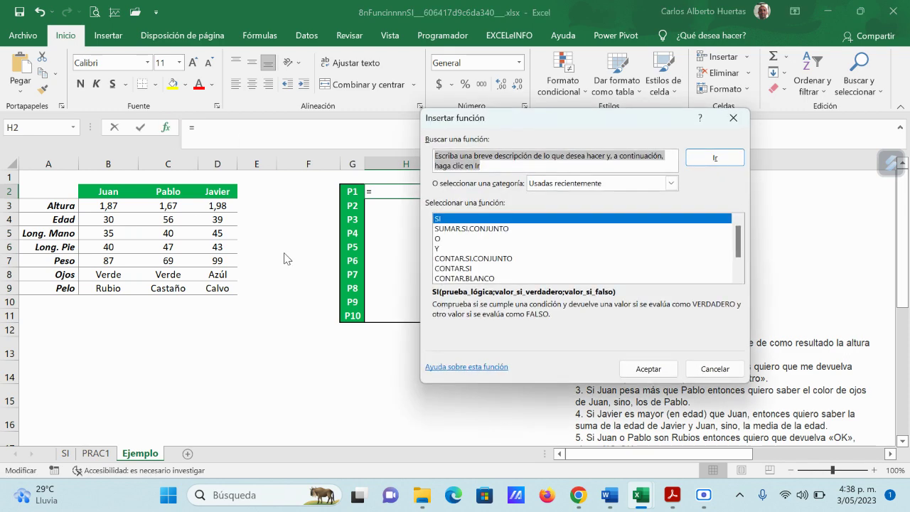
double_click(438, 221)
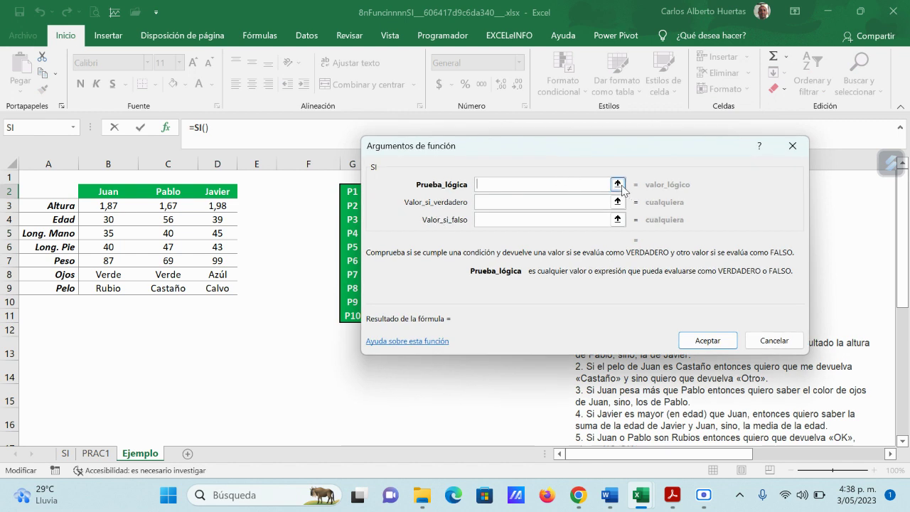
click(617, 184)
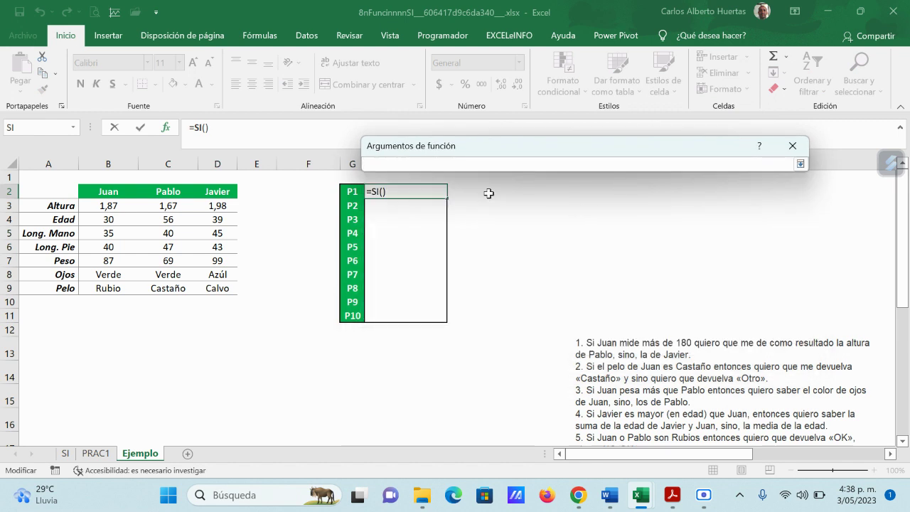
click(109, 206)
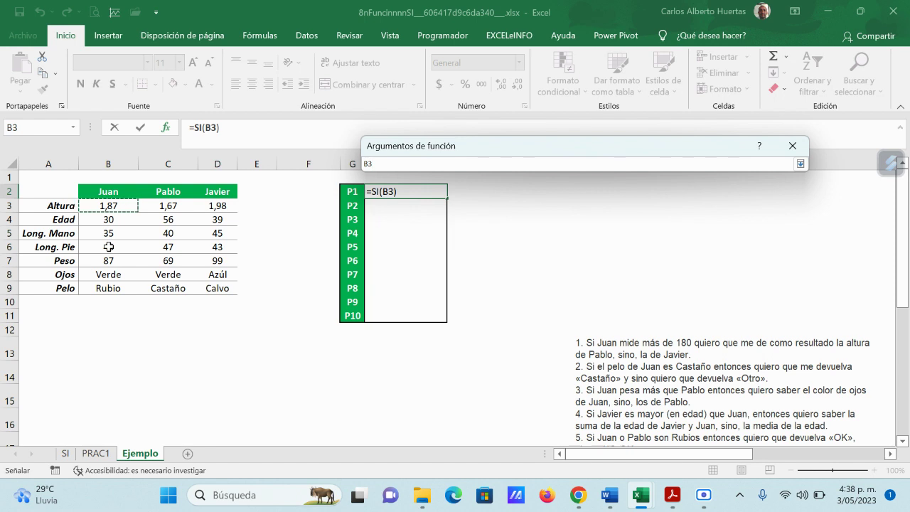
text(>)
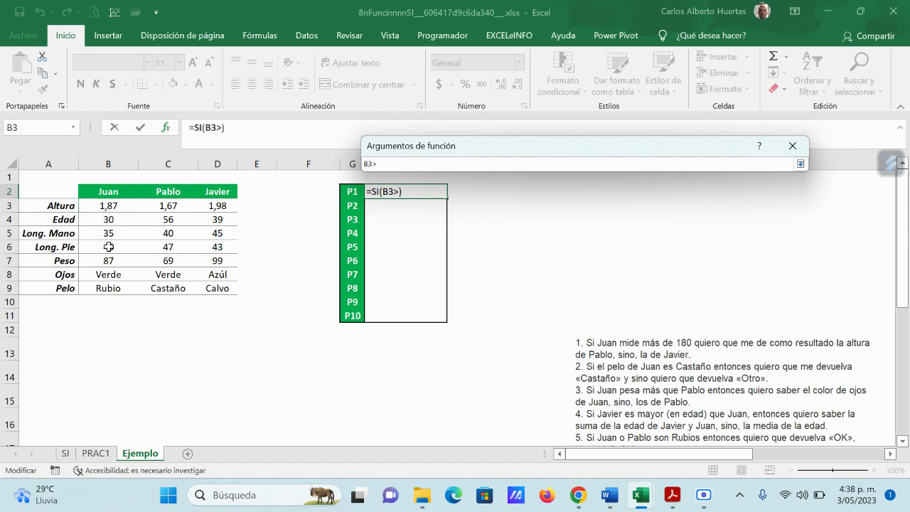
text(1,1)
key(BackSpace)
text(80)
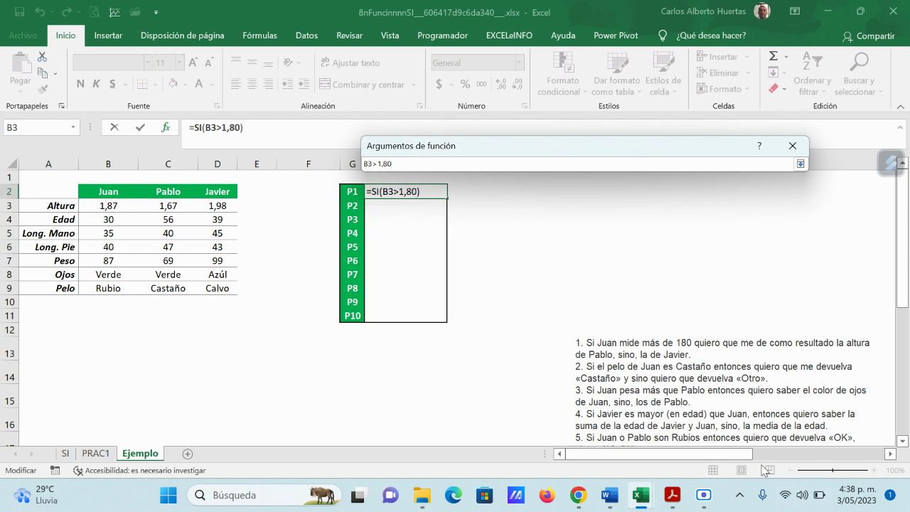
click(800, 164)
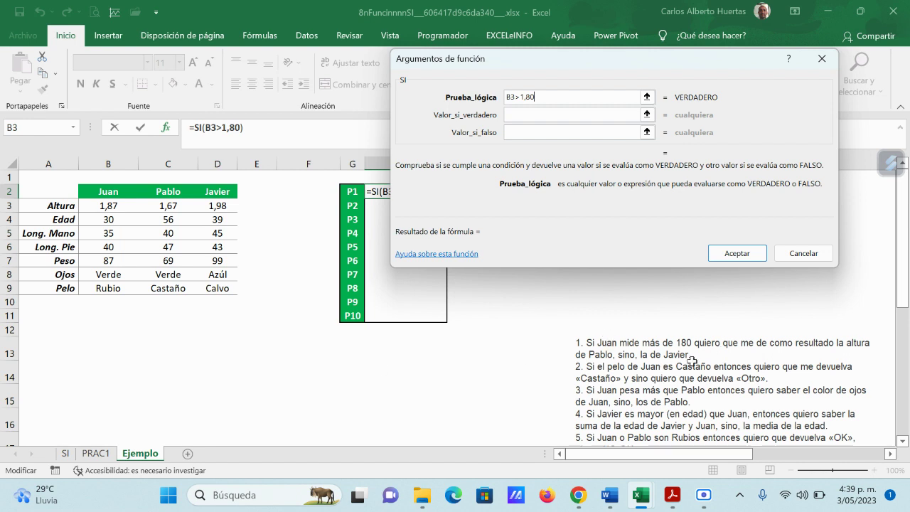
Set the H2 formula to return D3 when true and 0 when false, and accept it
click(526, 115)
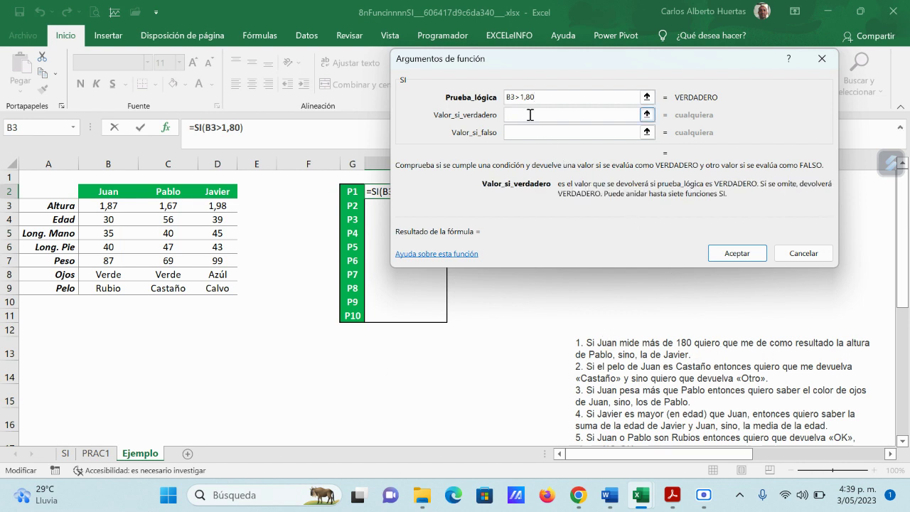
click(646, 114)
click(225, 203)
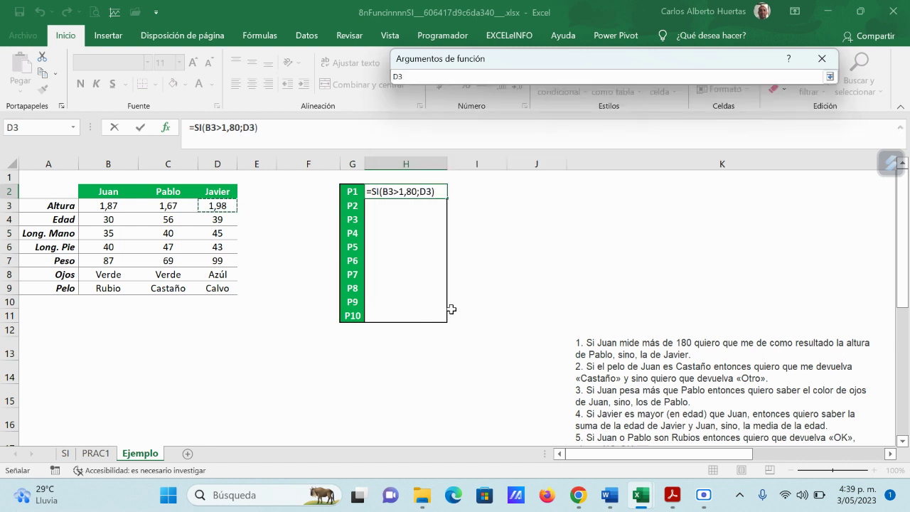
click(828, 78)
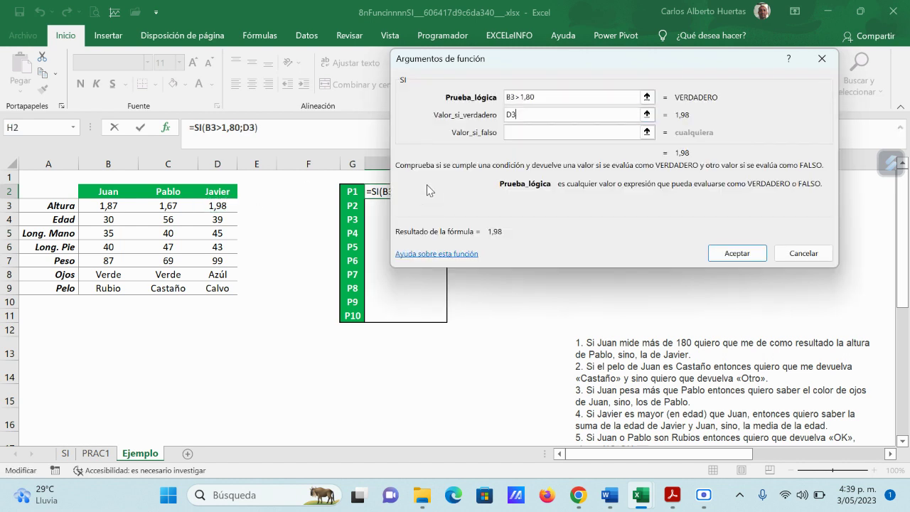
click(523, 133)
text(0)
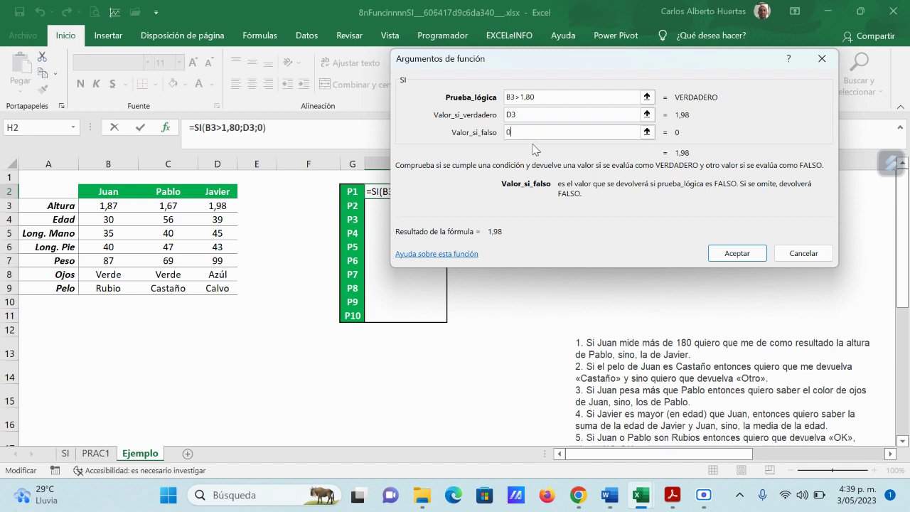
click(734, 253)
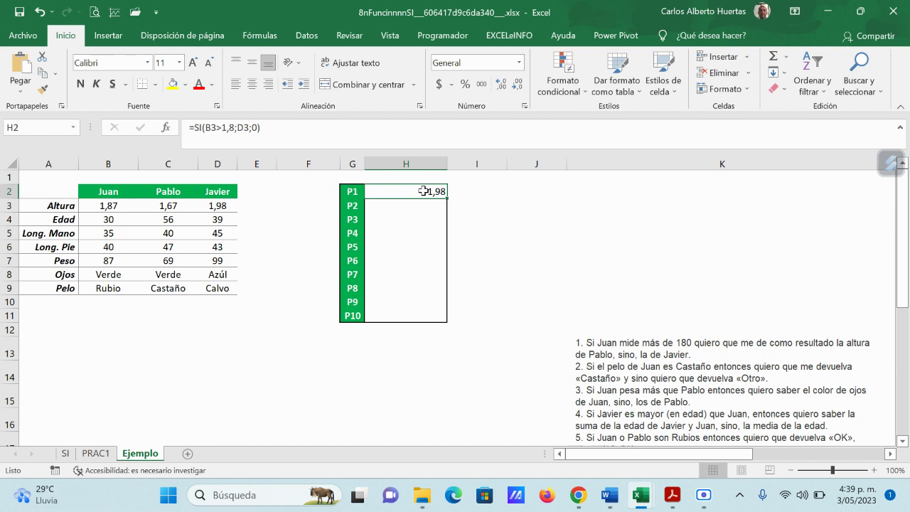
Insert the SI function in H3 for question P2 with Prueba_lógica B9="CASTAÑO", testing the first person's hair
click(388, 206)
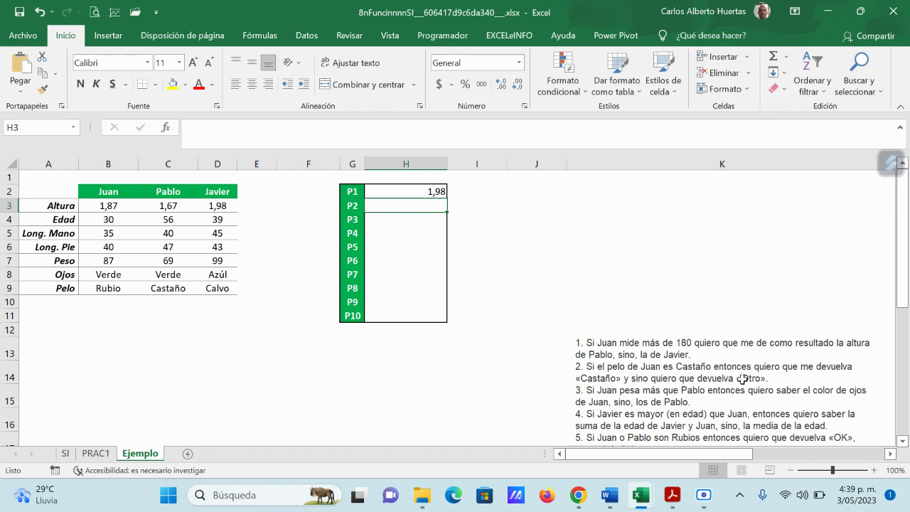
click(170, 128)
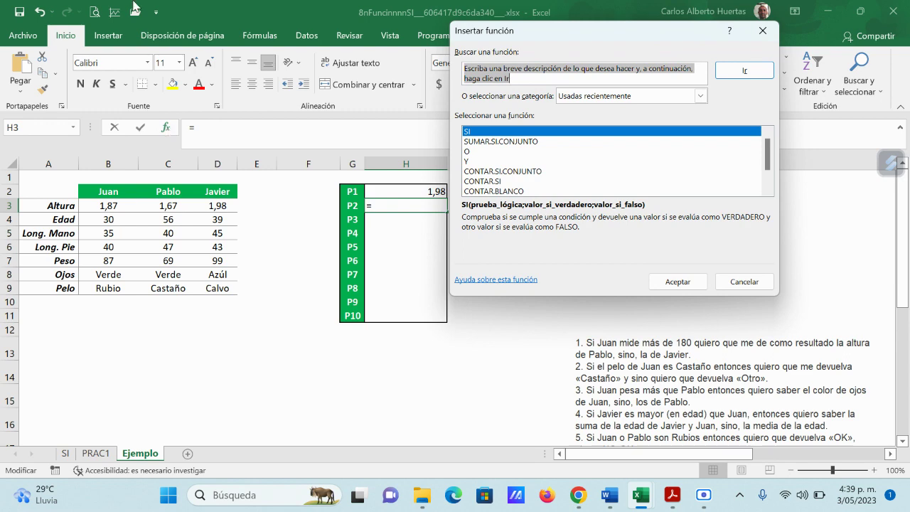
double_click(471, 133)
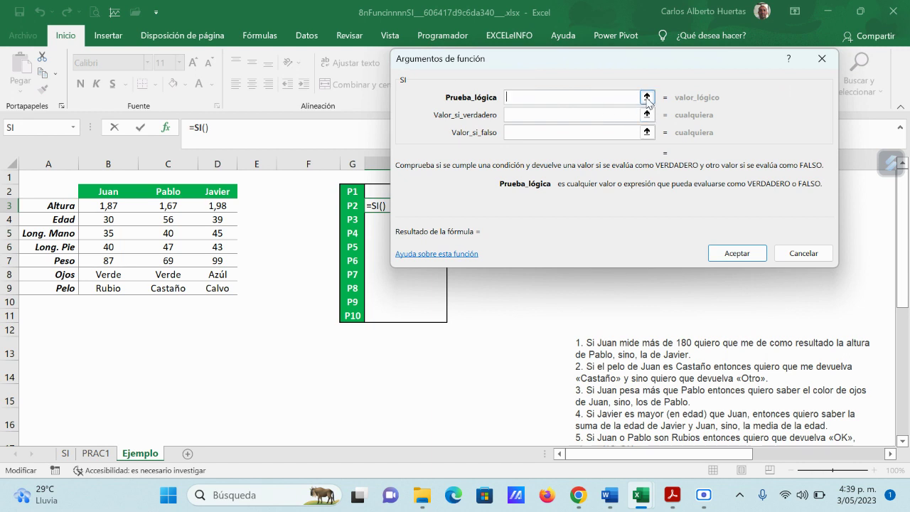
click(646, 98)
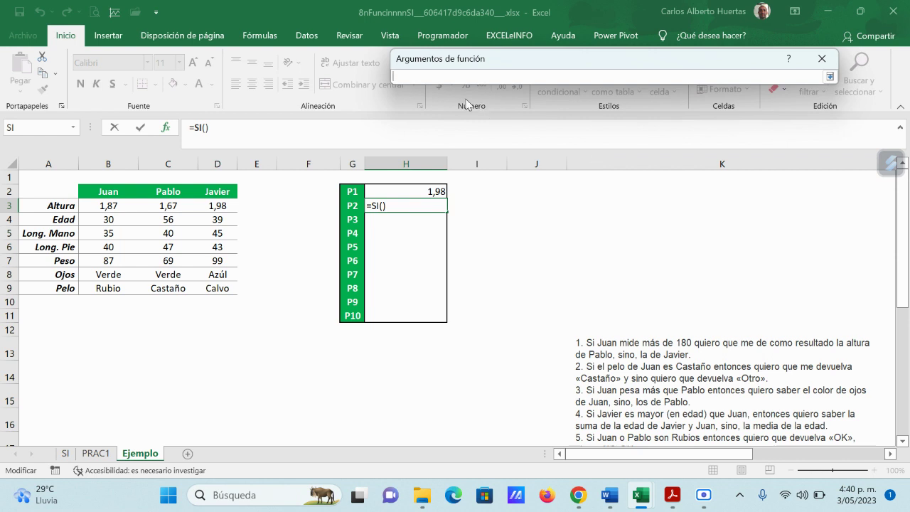
click(107, 290)
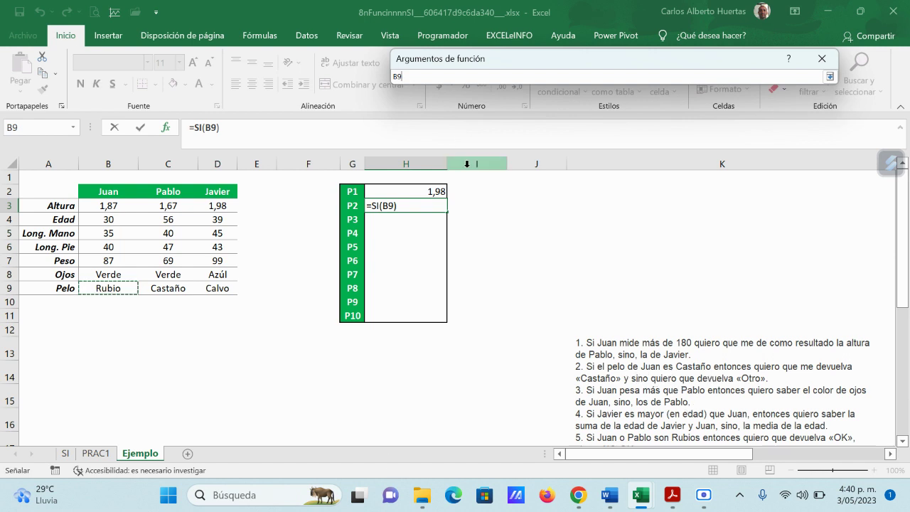
text(=)
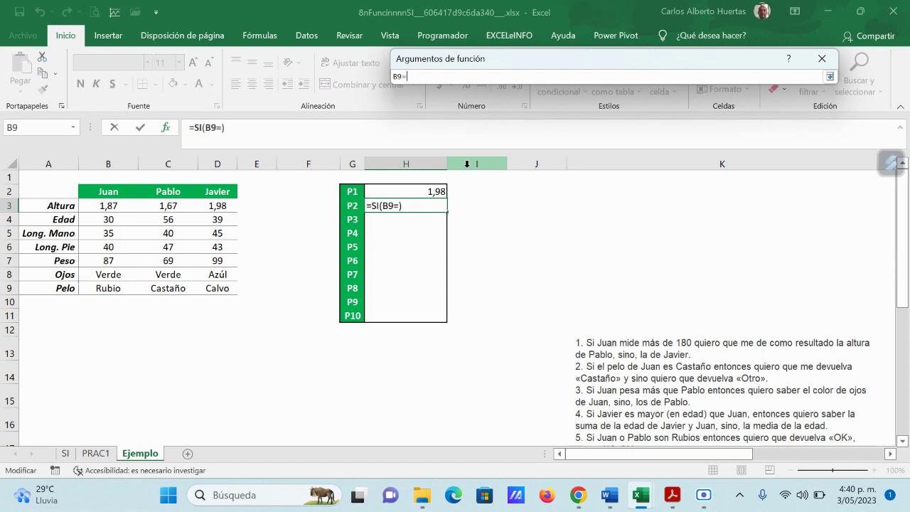
text("CASTAÑO)
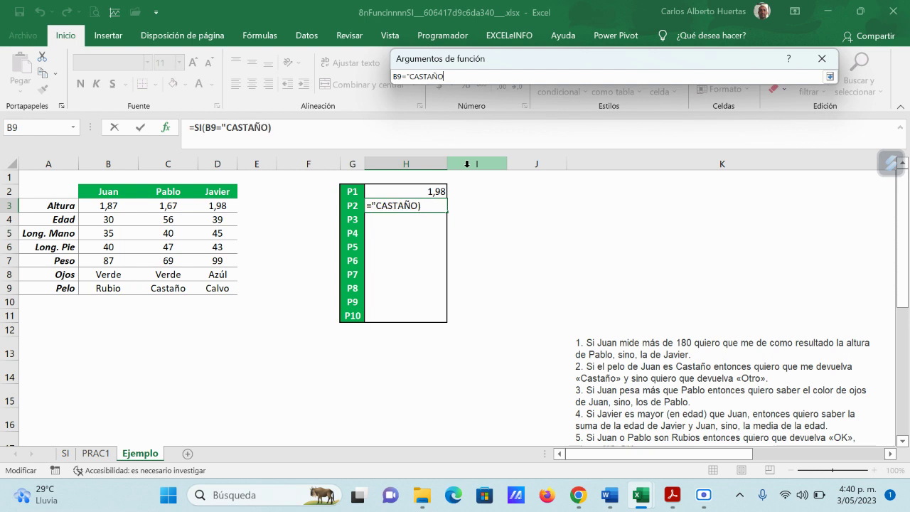
text(")
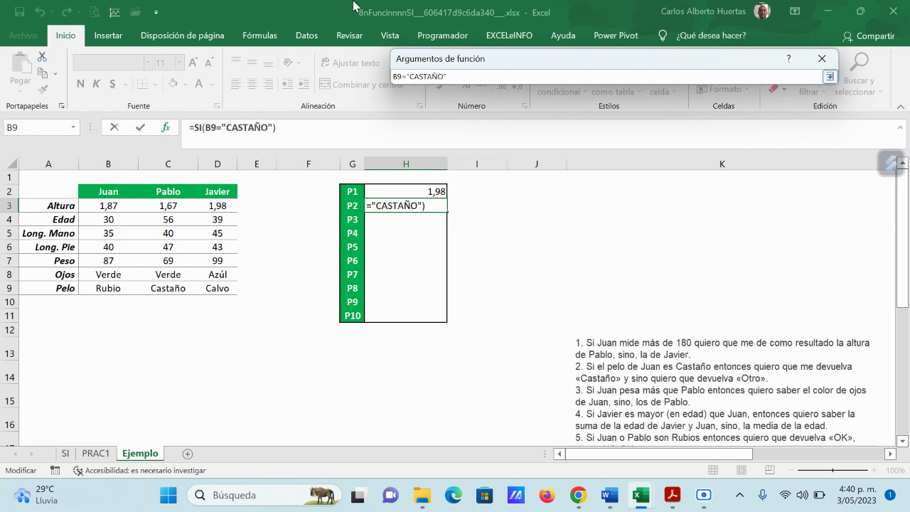
click(830, 78)
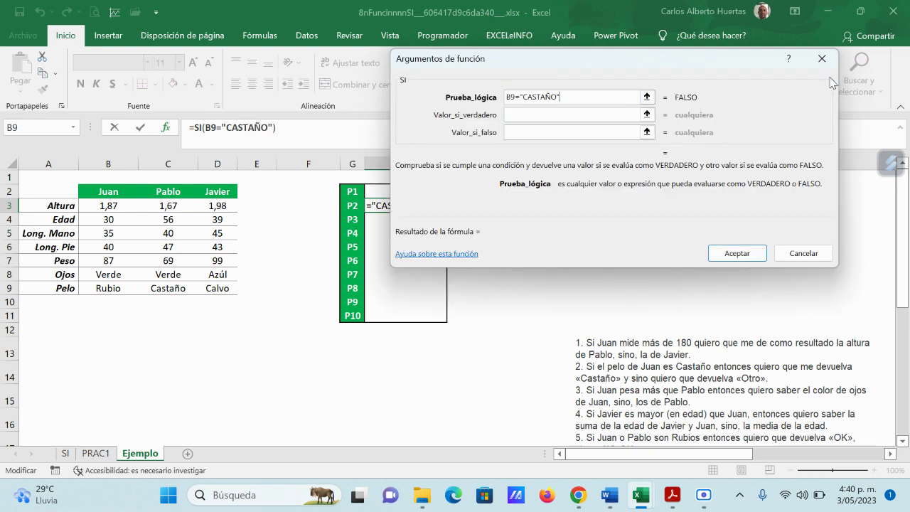
Set the H3 formula to return "CASTAÑO" when true and "OTRO" when false, and accept it
click(526, 114)
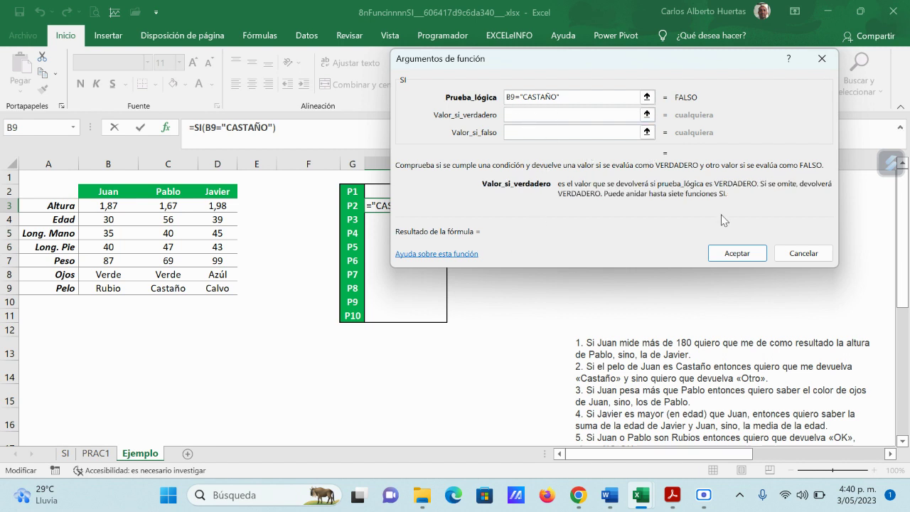
text(CAST)
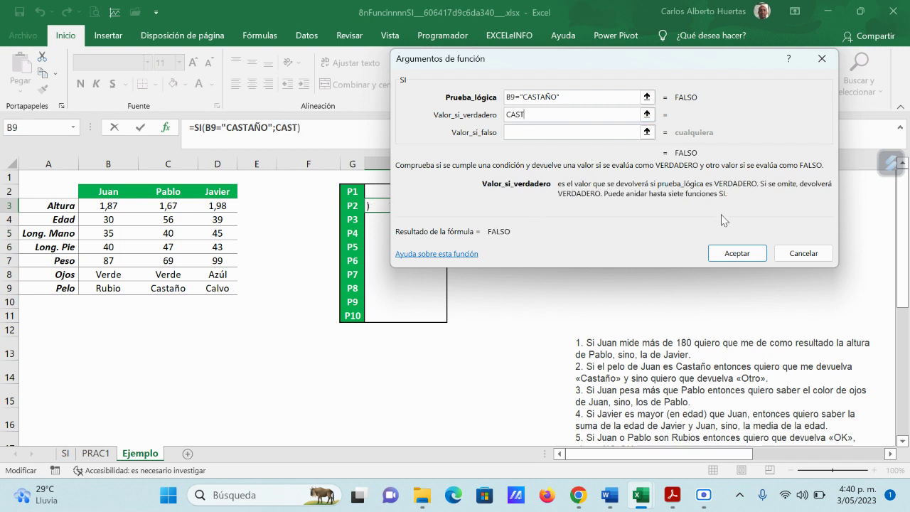
text(AÑO)
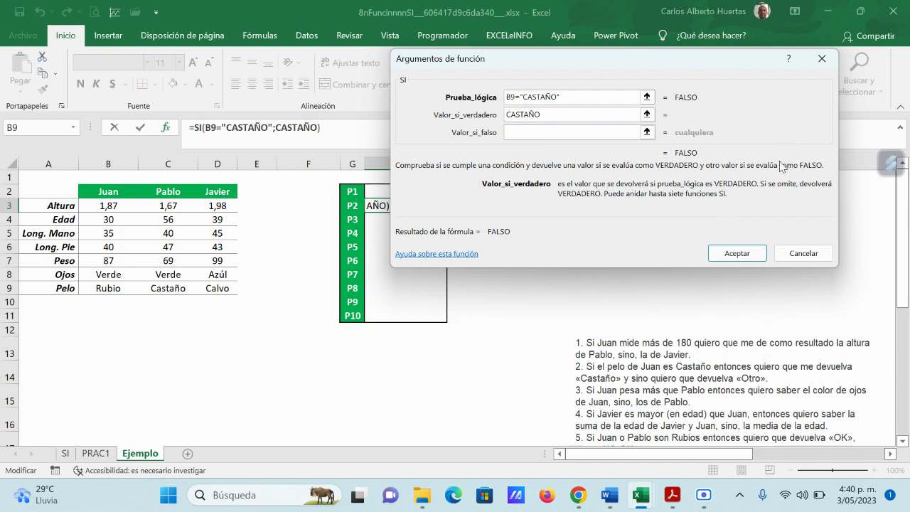
click(538, 133)
text(O)
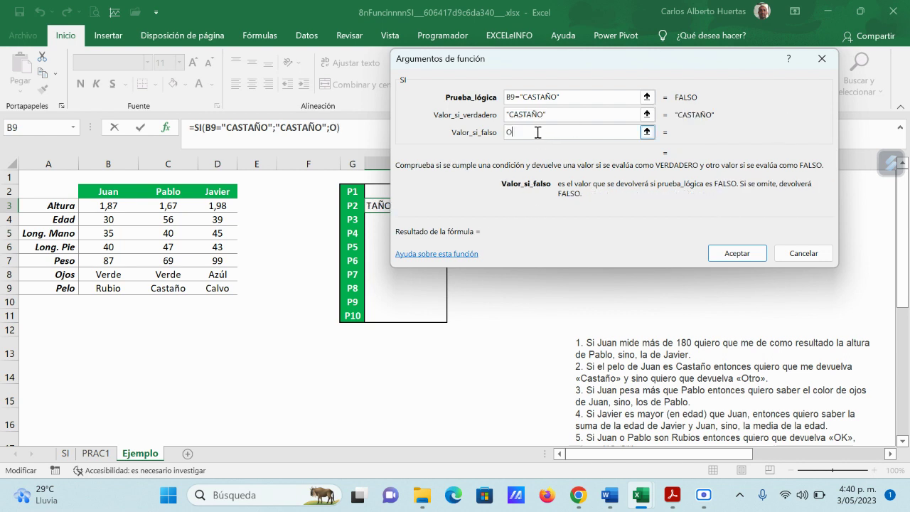
text(TRO)
click(742, 254)
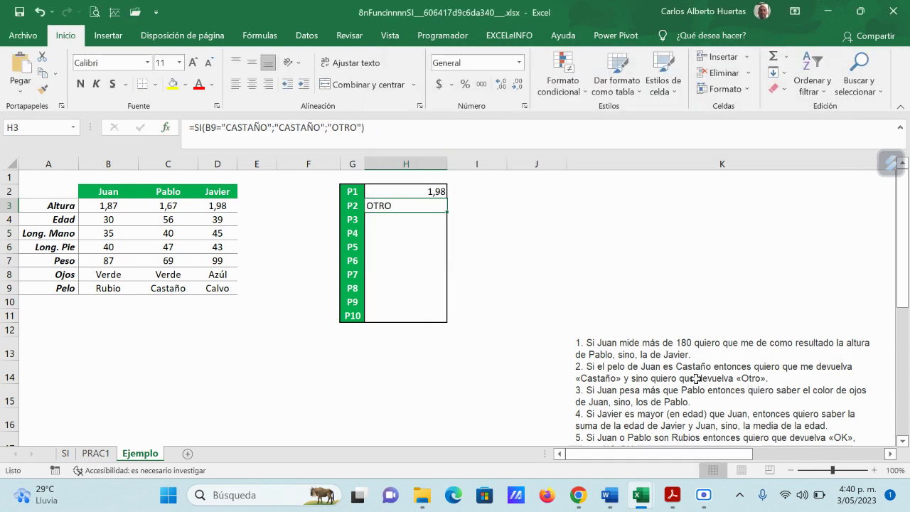
mouse_move(579, 498)
scroll(674, 375, down, 4)
scroll(667, 370, up, 4)
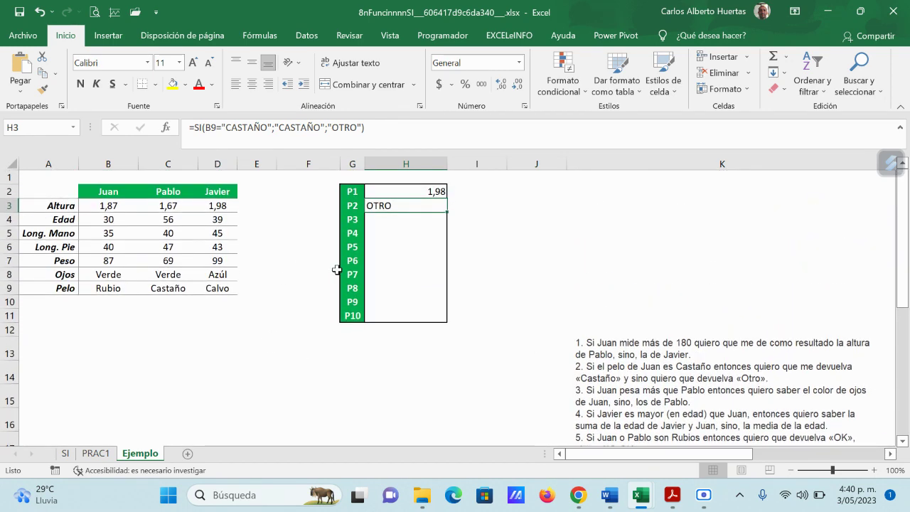
click(383, 226)
mouse_move(383, 226)
mouse_down()
mouse_move(385, 316)
mouse_move(392, 220)
mouse_up()
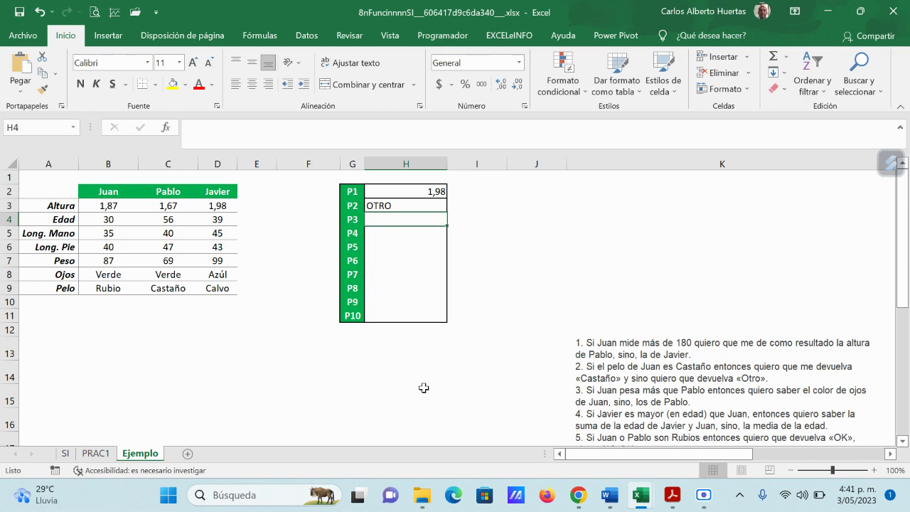
Switch to the GFPI-F-135 guide PDF in Adobe Acrobat Reader and view the Función SI activity on page 7
click(671, 497)
scroll(569, 386, down, 1)
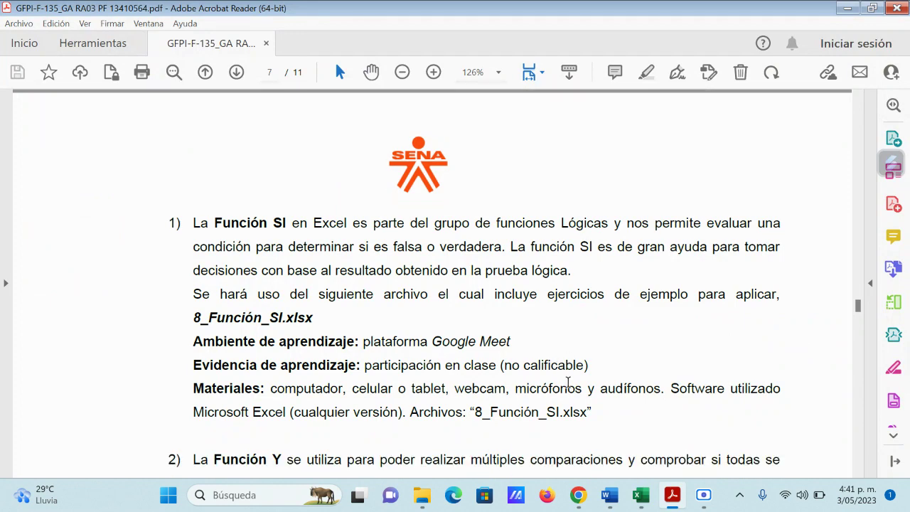
Read the Función Y activity, item 2, on page 7 of the guide
scroll(545, 375, down, 5)
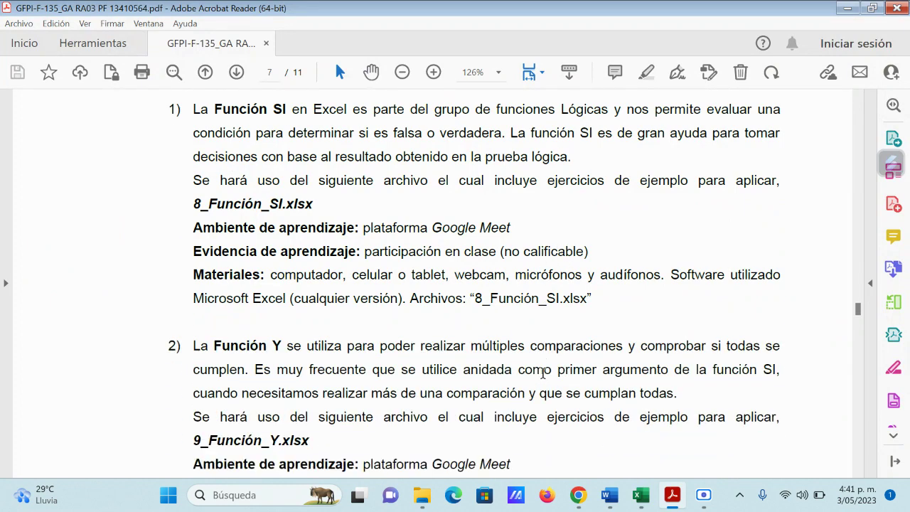
scroll(545, 376, down, 1)
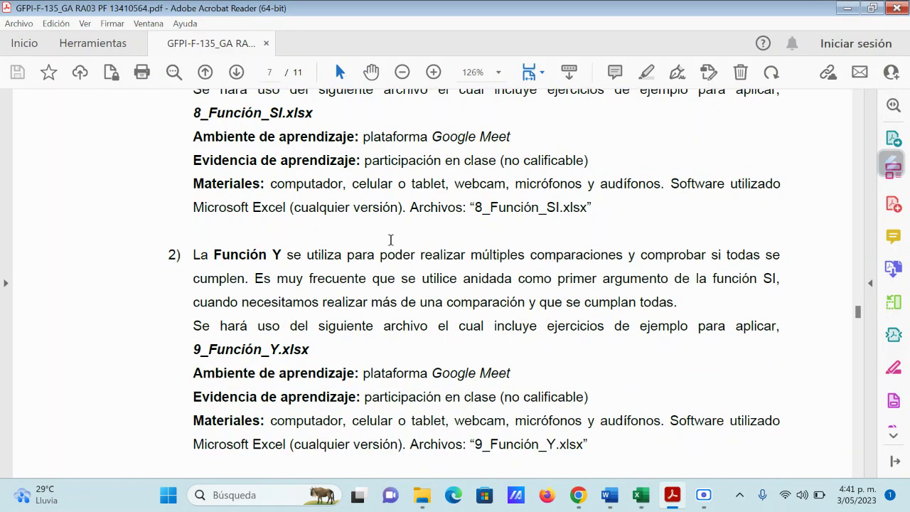
double_click(275, 255)
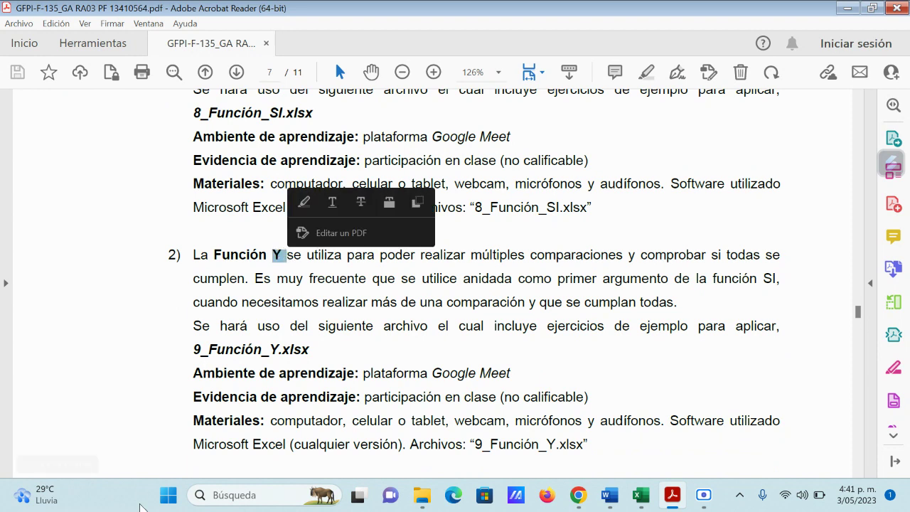
click(368, 319)
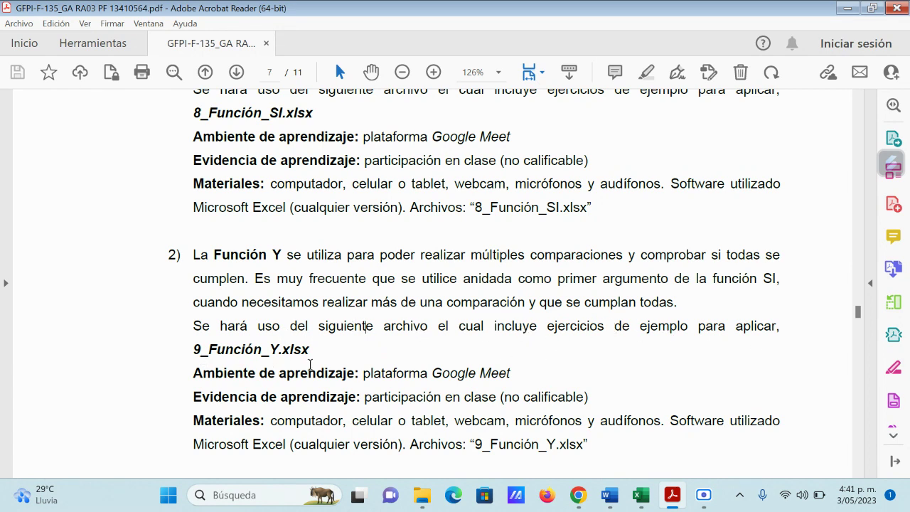
Switch to the Función Y workbook in Excel and set the font colour of the PREFERENTE results in F3:F13 to white
mouse_move(642, 498)
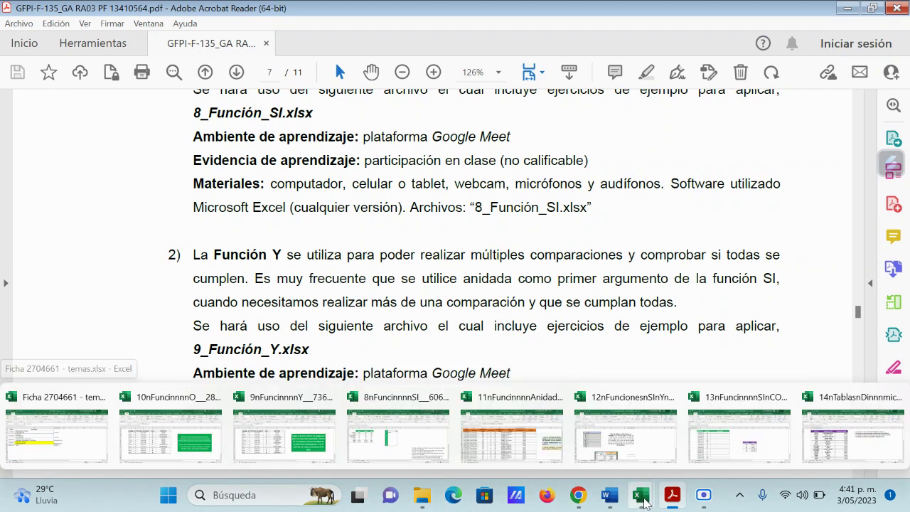
click(269, 445)
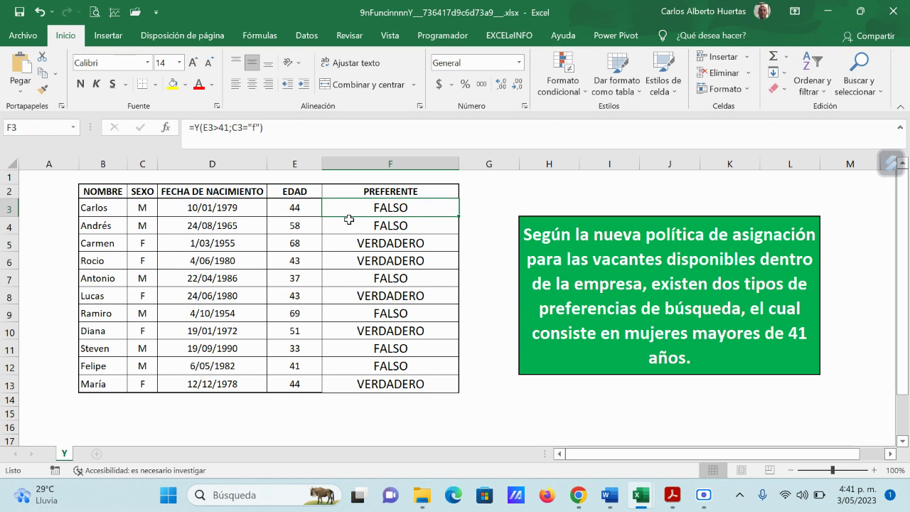
mouse_move(420, 208)
mouse_down()
mouse_move(406, 345)
mouse_move(421, 383)
mouse_up()
click(211, 84)
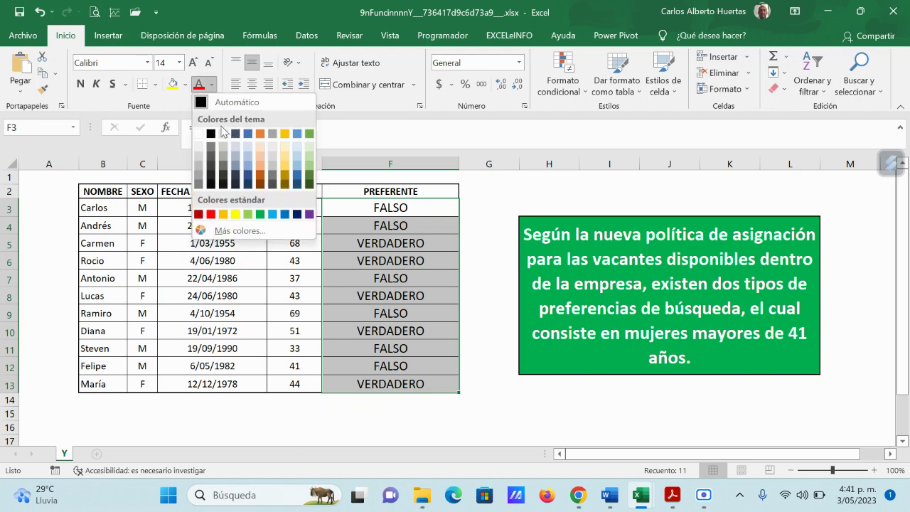
click(202, 134)
click(416, 279)
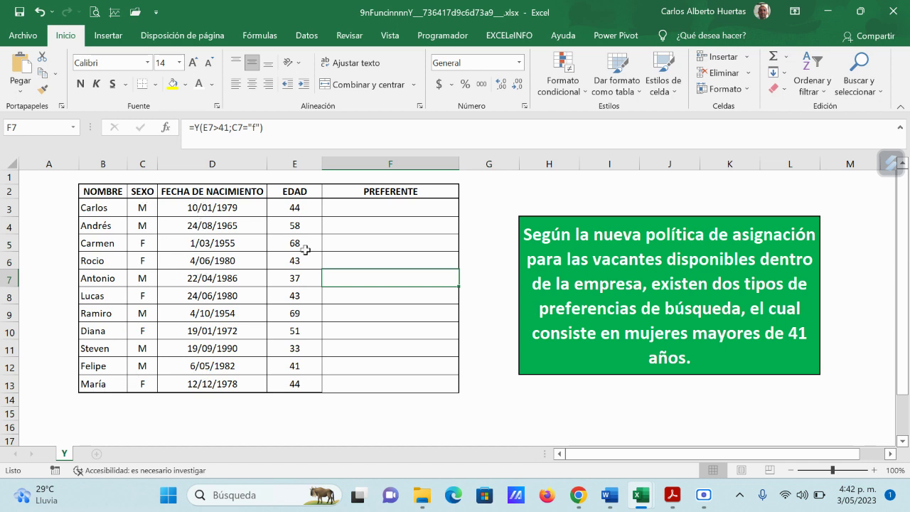
Examine the formula in F3, the EDAD column in E3:E13 and the SEXO value in C3
click(387, 207)
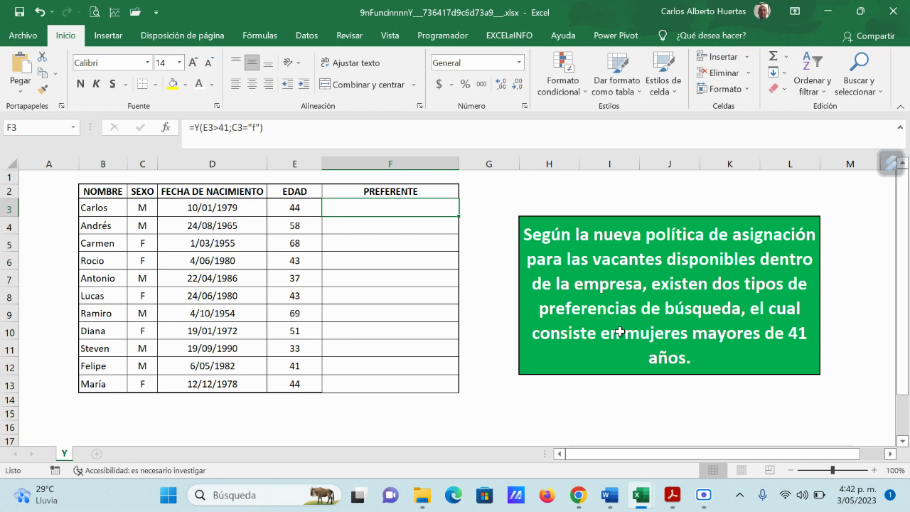
click(300, 208)
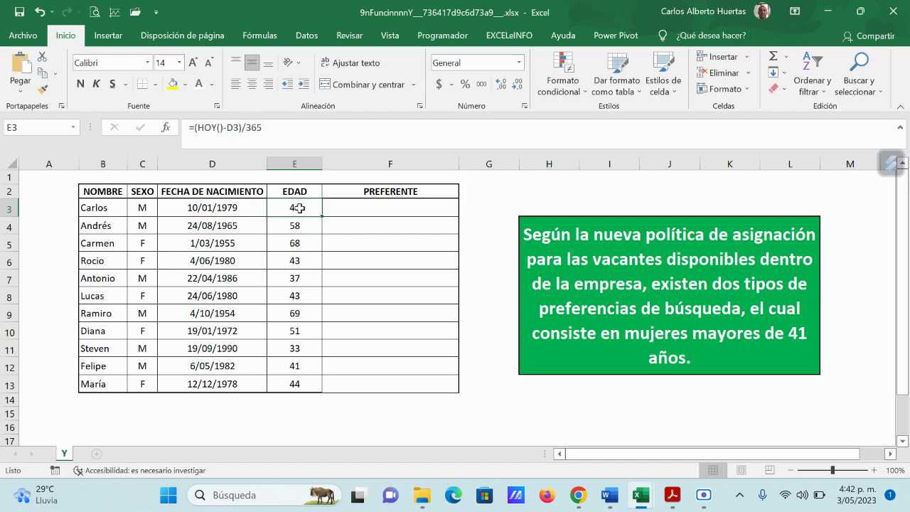
drag(300, 209, 297, 381)
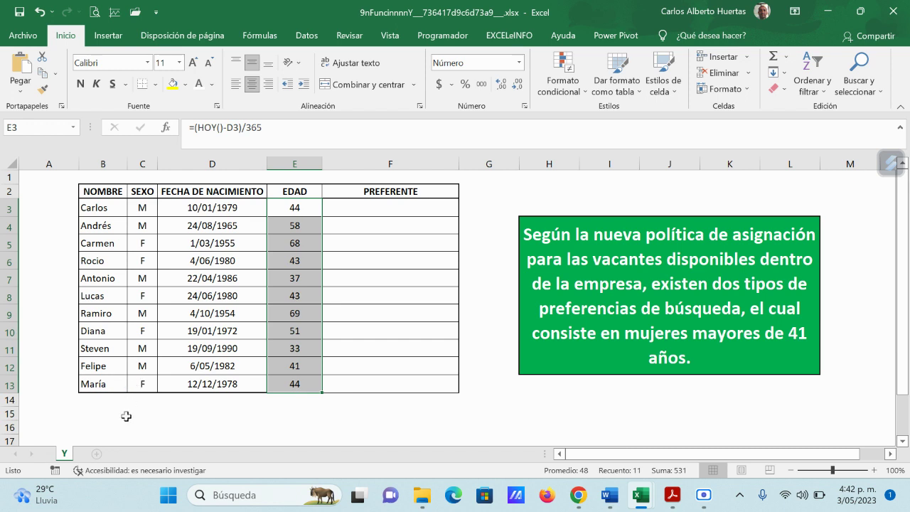
click(144, 208)
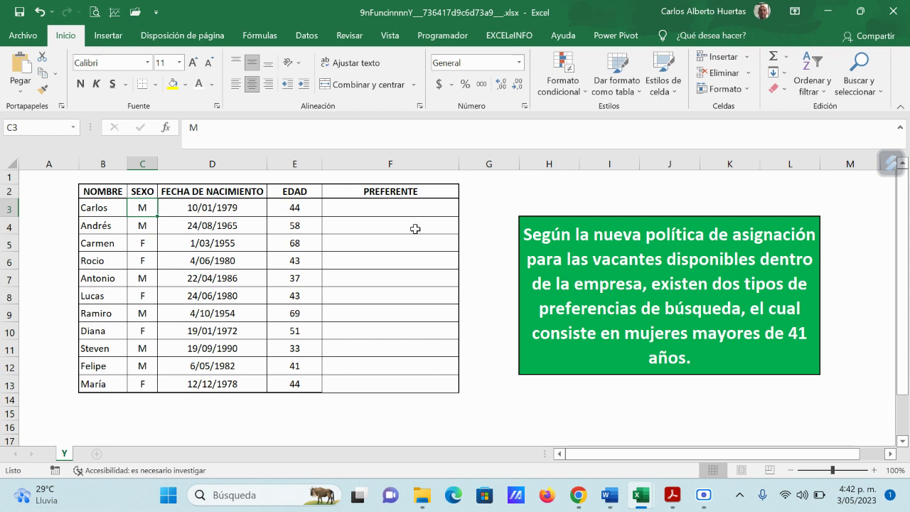
Clear the formula from F3 and set the cell's font colour to Automático
click(388, 207)
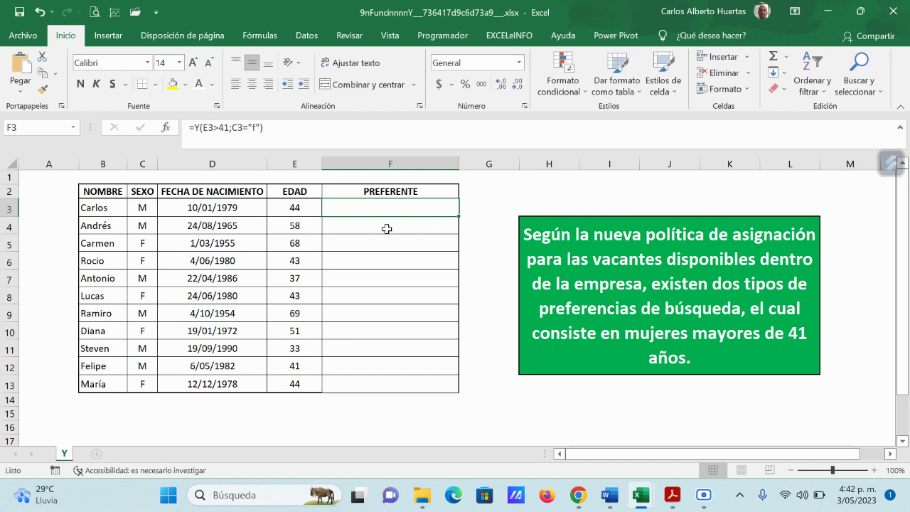
text(=)
key(Delete)
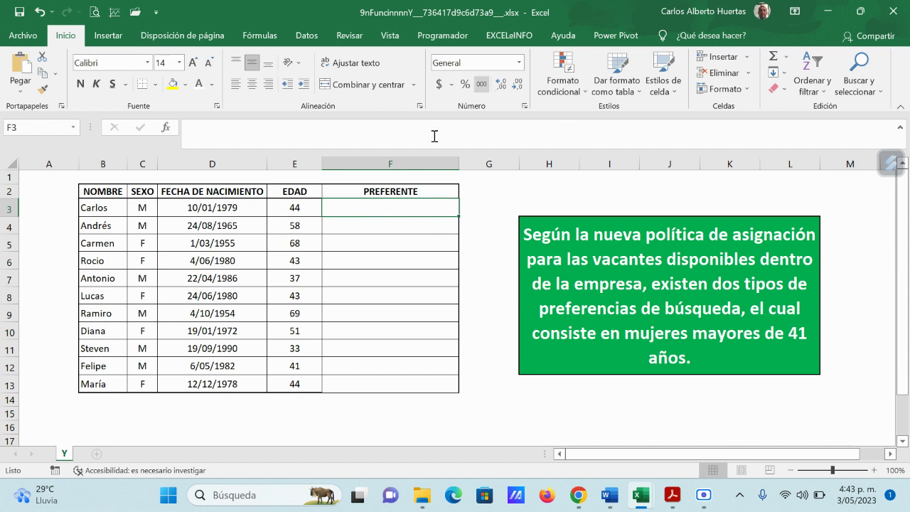
click(212, 84)
click(231, 103)
Insert the Y function in F3 with Valor_lógico1 set to E3>41
click(167, 128)
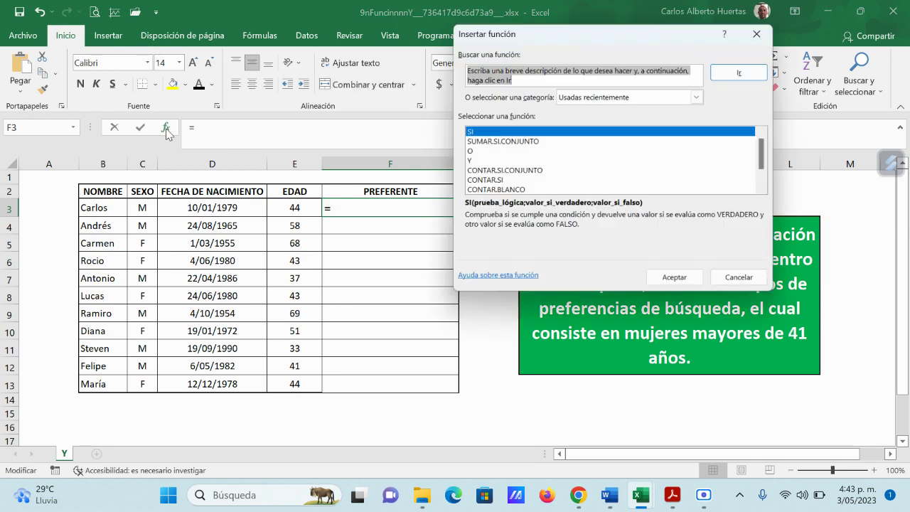
click(468, 161)
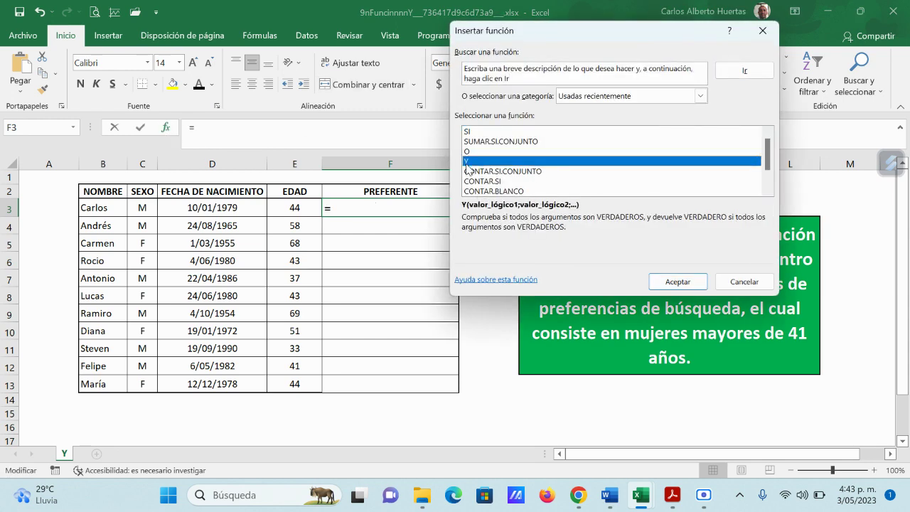
click(676, 287)
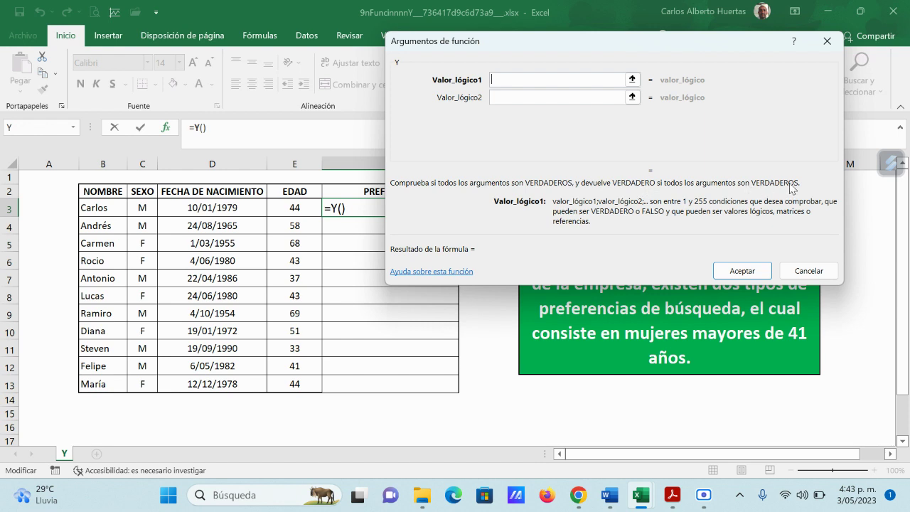
drag(598, 46, 640, 28)
click(674, 61)
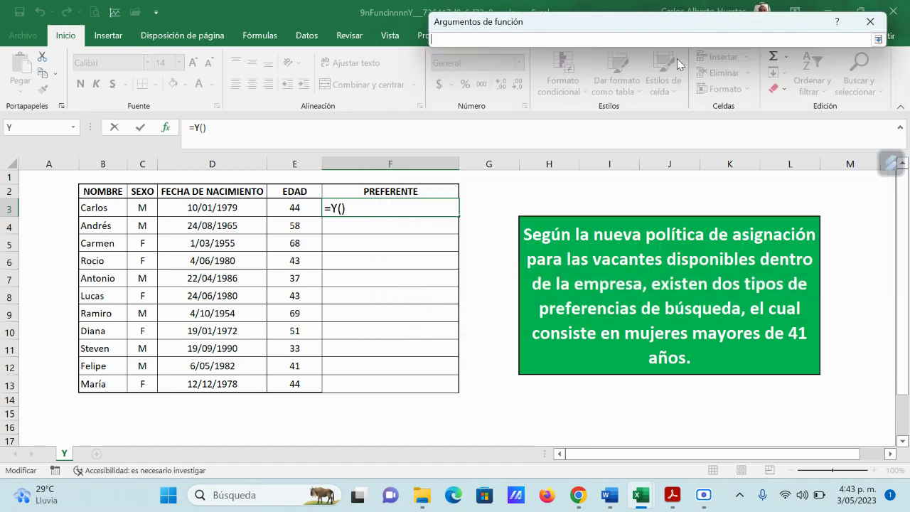
click(302, 207)
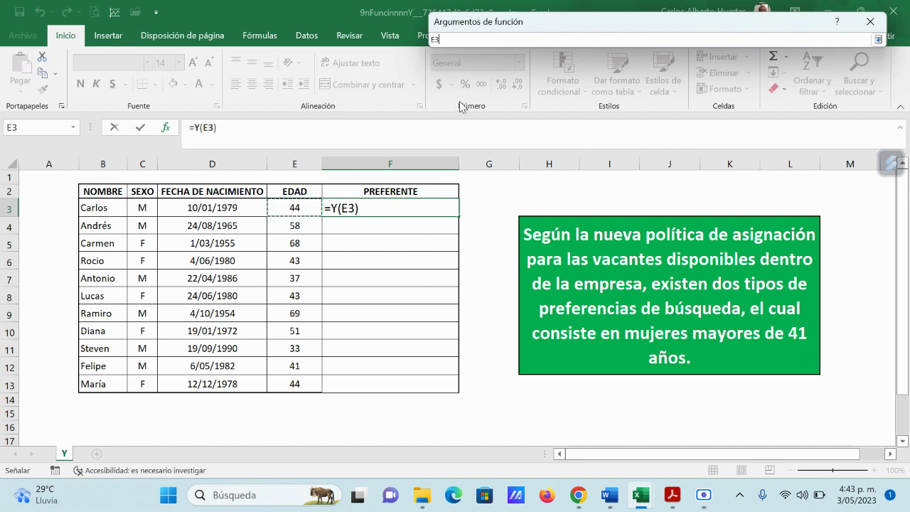
text(>41)
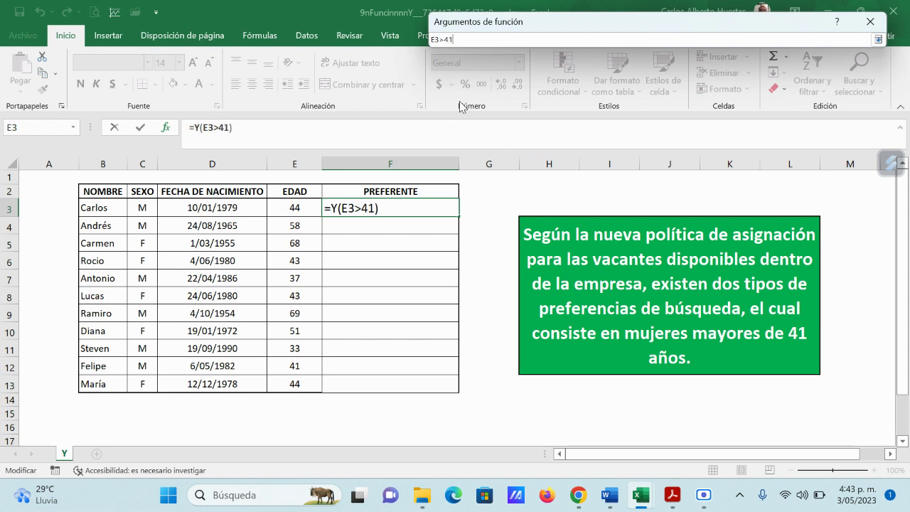
click(878, 39)
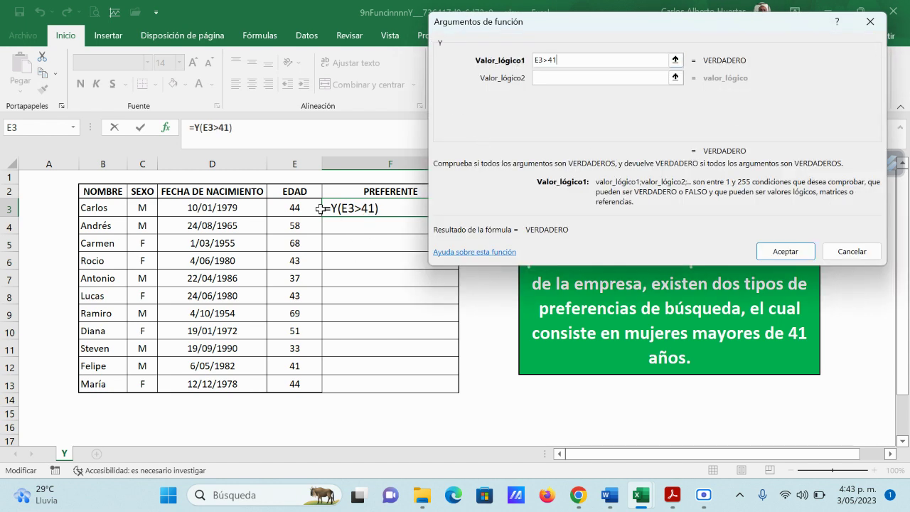
Complete the F3 formula with Valor_lógico2 set to C3="F", and fill it down to F13
click(566, 76)
click(675, 77)
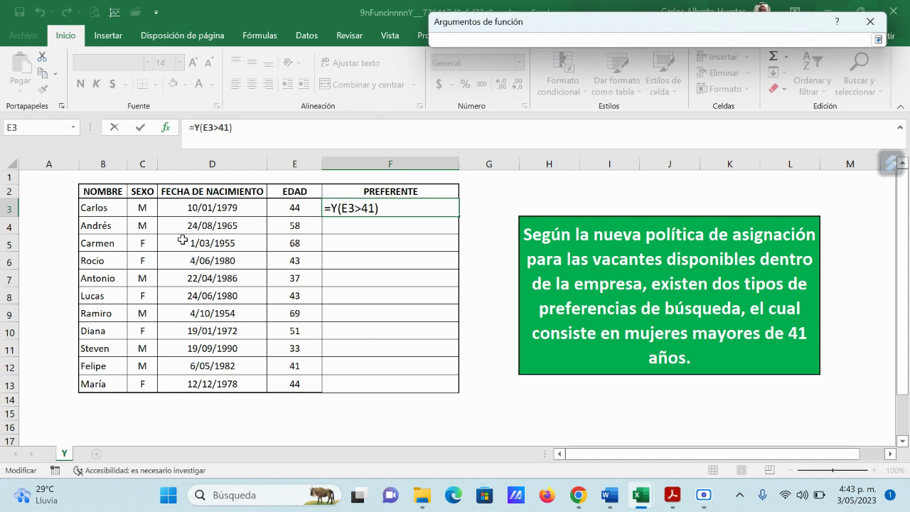
click(143, 206)
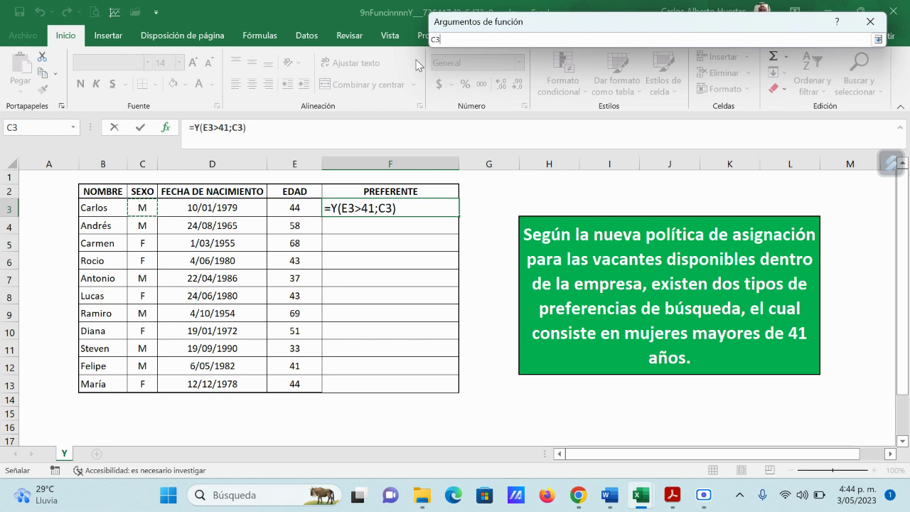
text(="F)
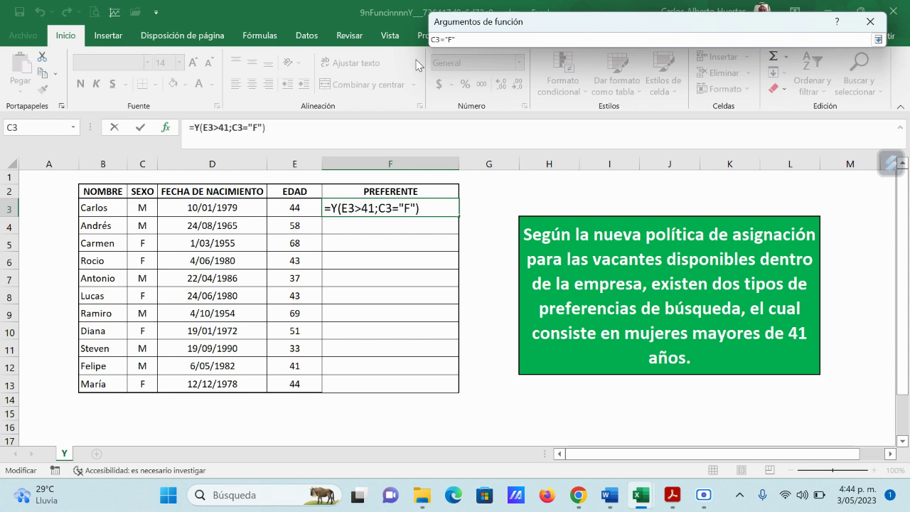
text(")
click(878, 39)
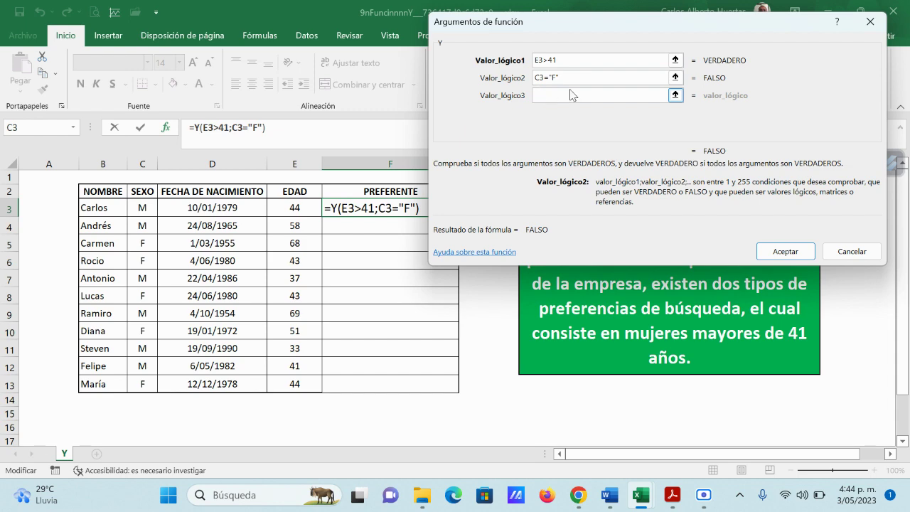
click(796, 250)
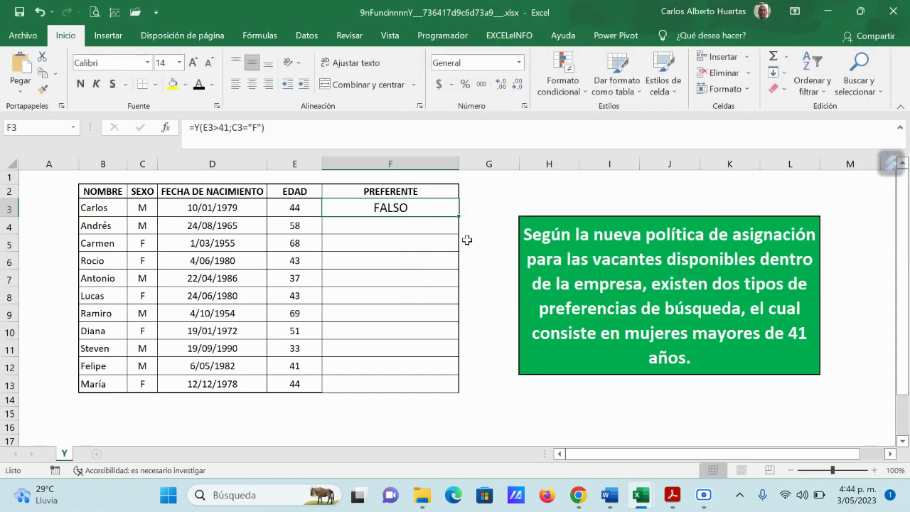
drag(457, 216, 457, 392)
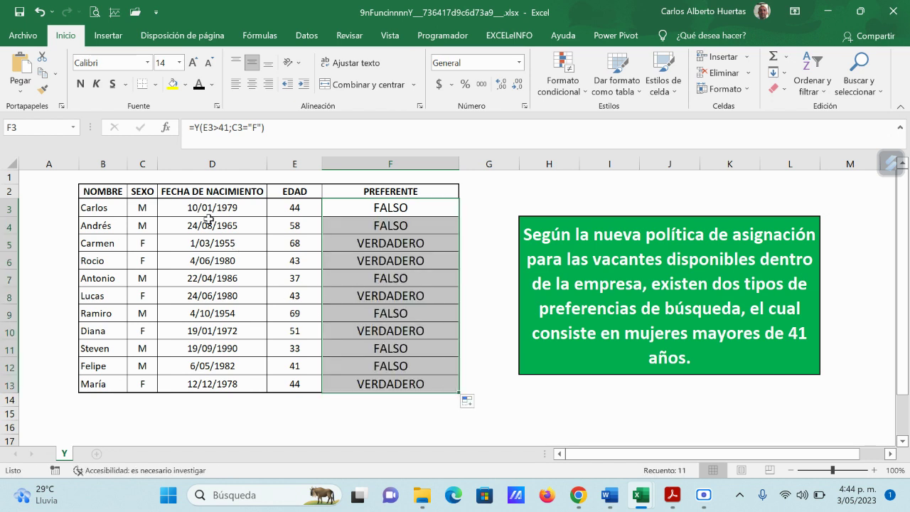
Check the PREFERENTE results against the SEXO and EDAD values in rows 3 to 13
click(143, 208)
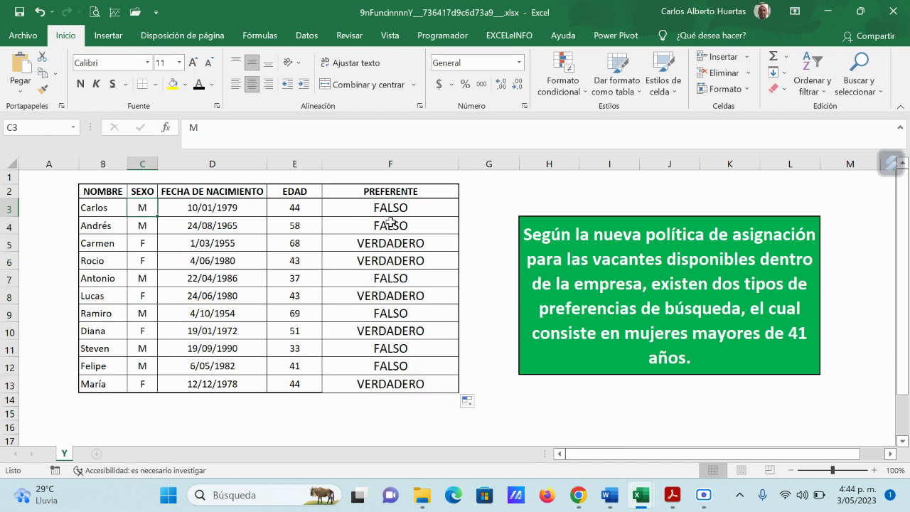
click(146, 244)
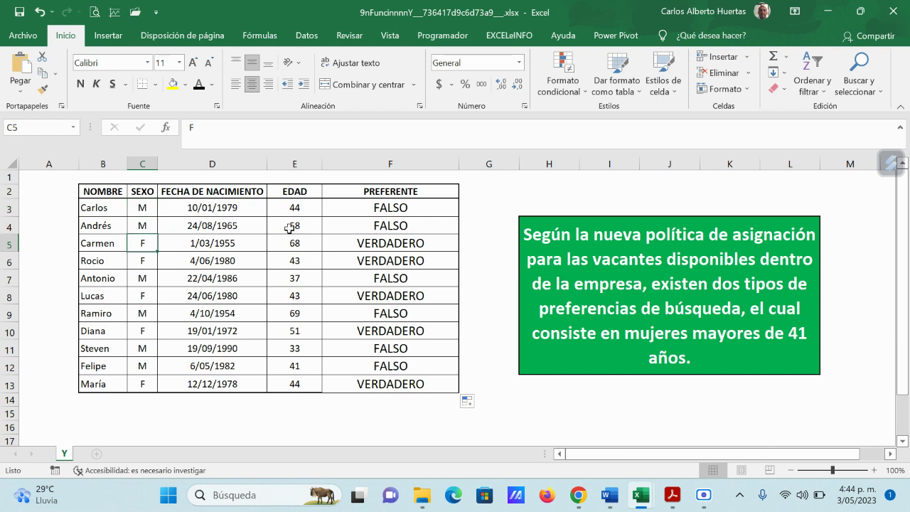
click(374, 243)
click(369, 260)
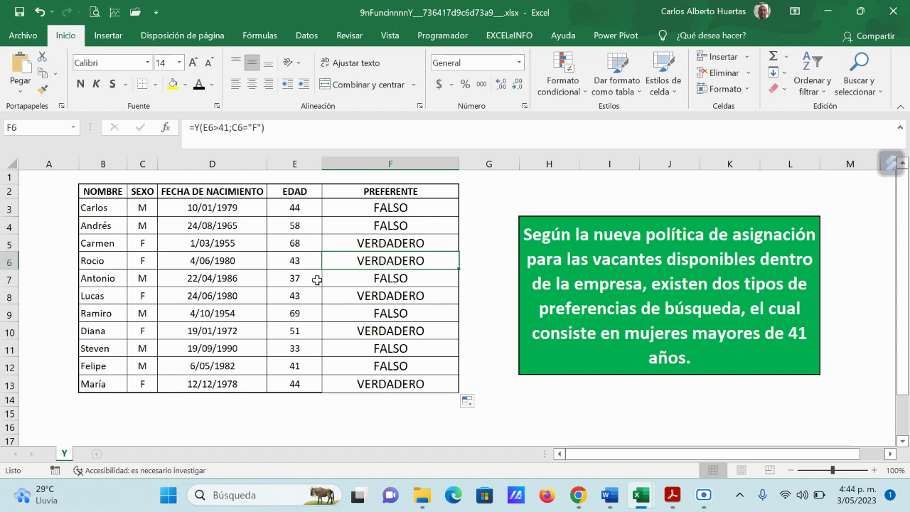
click(375, 297)
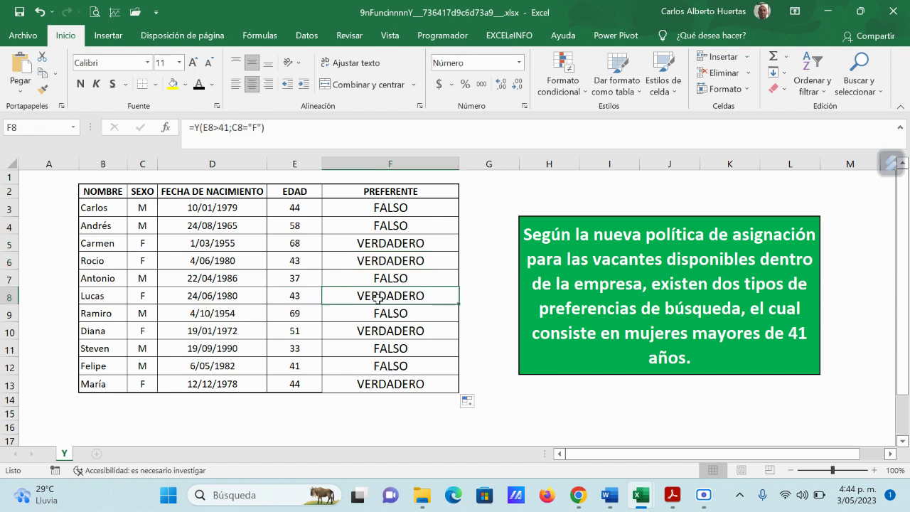
click(370, 313)
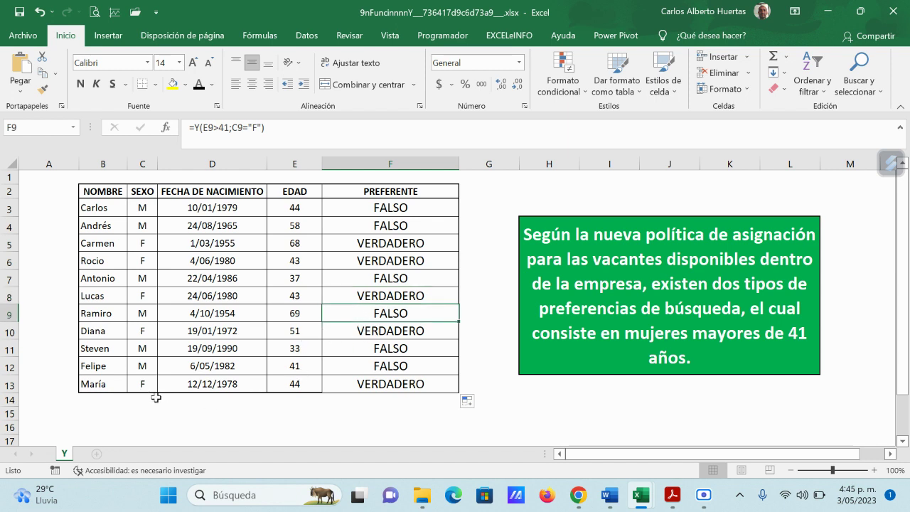
click(410, 388)
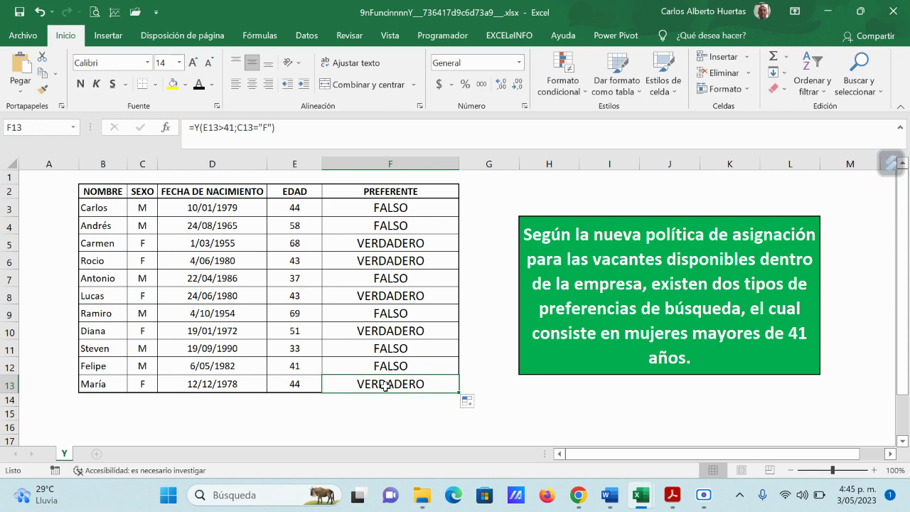
Switch to the course guide PDF in Adobe Acrobat Reader and read item 3 on the Función O and its example file
mouse_move(580, 501)
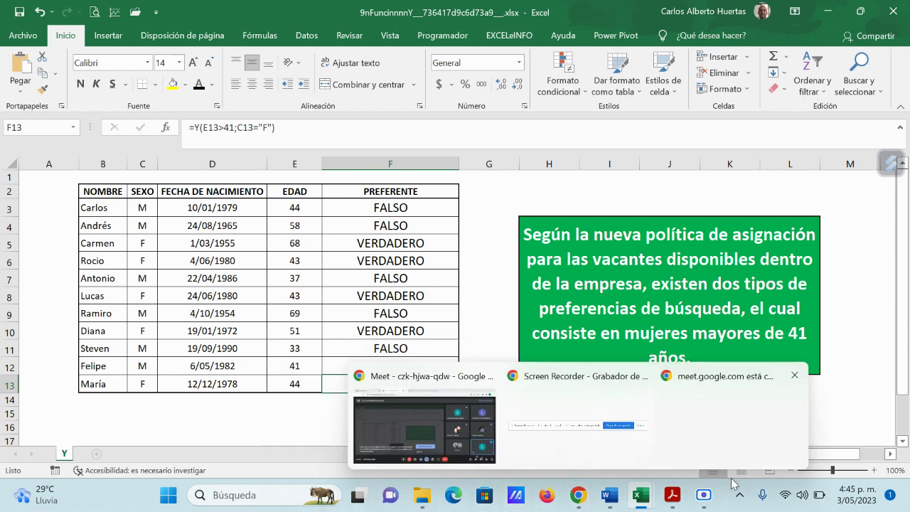
click(672, 494)
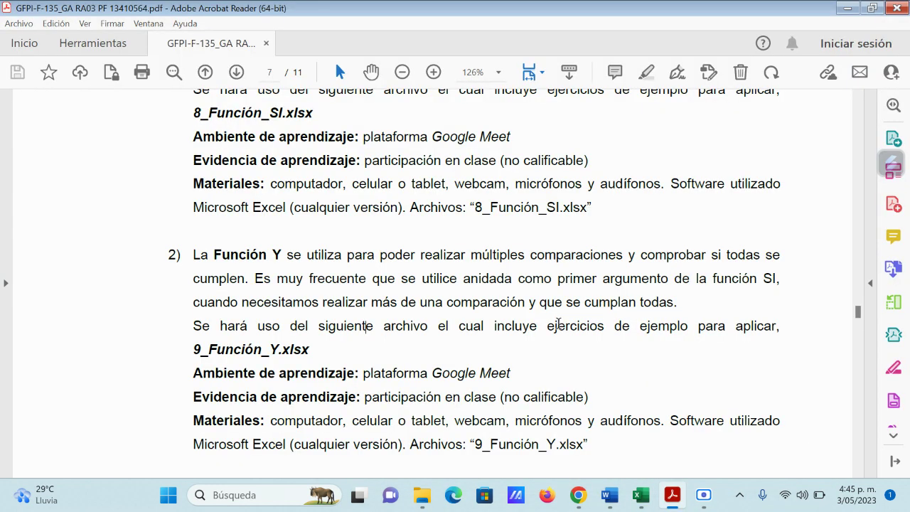
scroll(558, 323, down, 1)
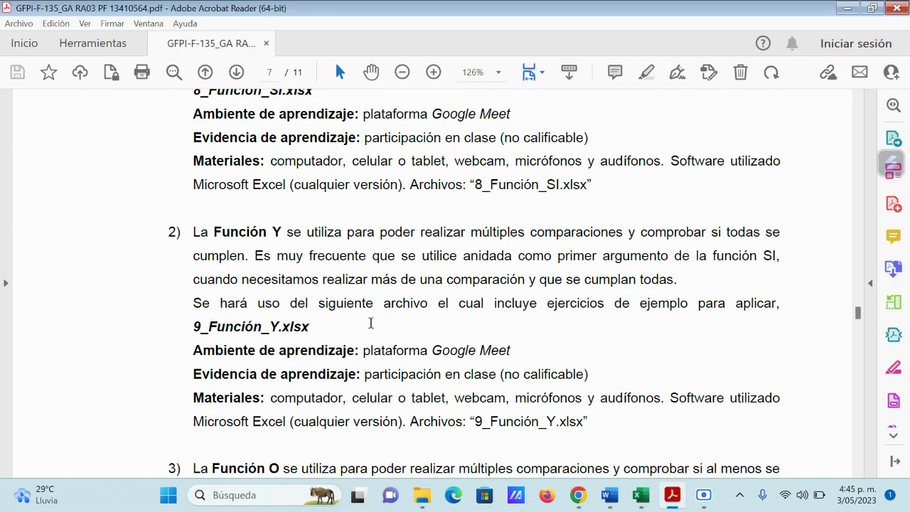
scroll(370, 323, down, 6)
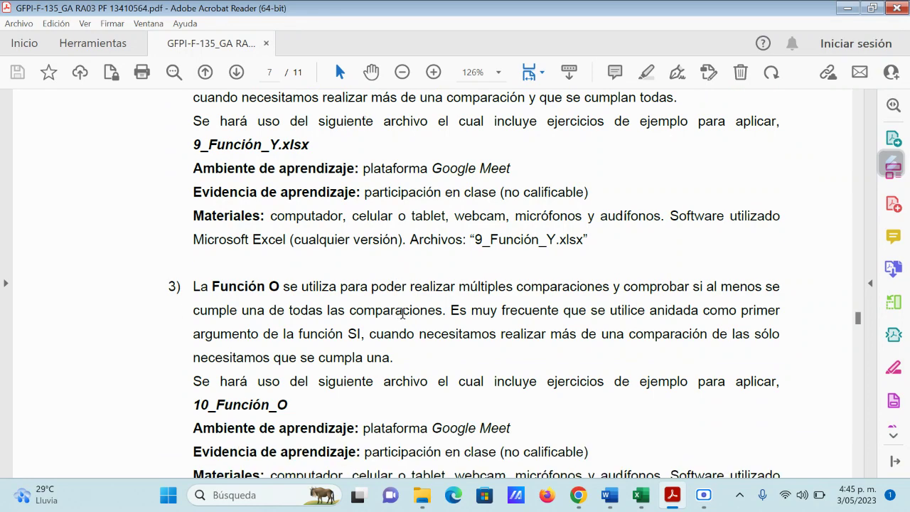
scroll(402, 313, down, 2)
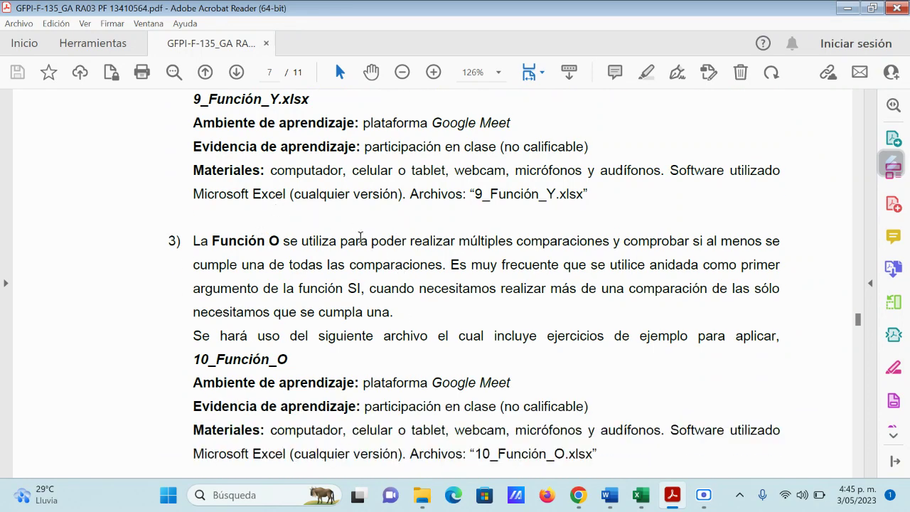
scroll(363, 248, down, 5)
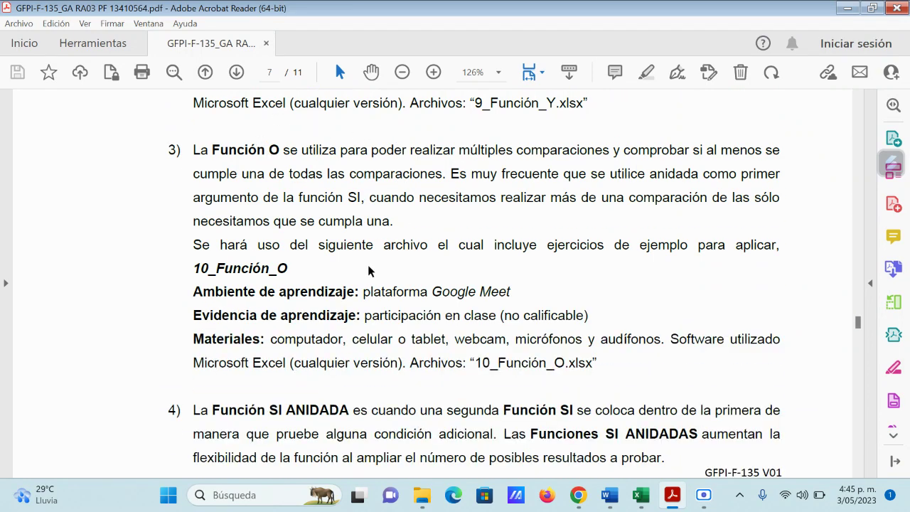
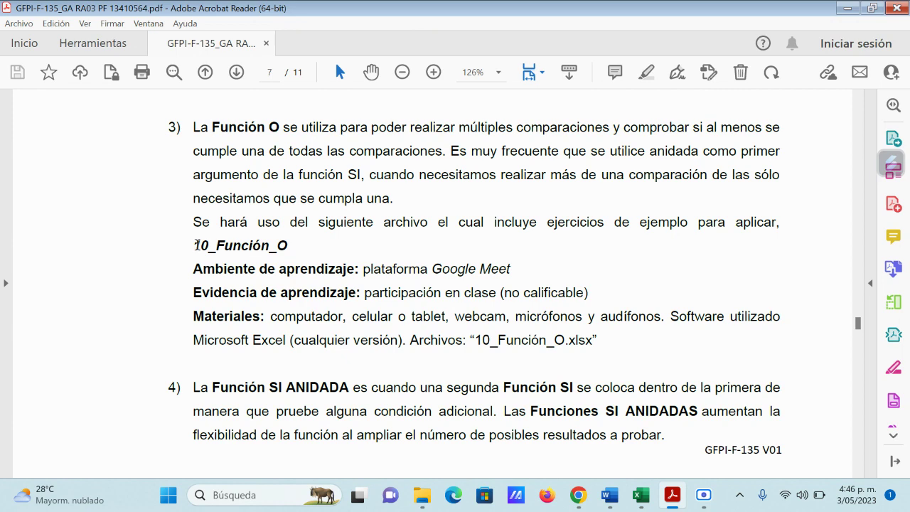
Switch to the Función O workbook in Excel and hide the PREFERENTE results in F3:F13 with a white font colour
mouse_move(644, 501)
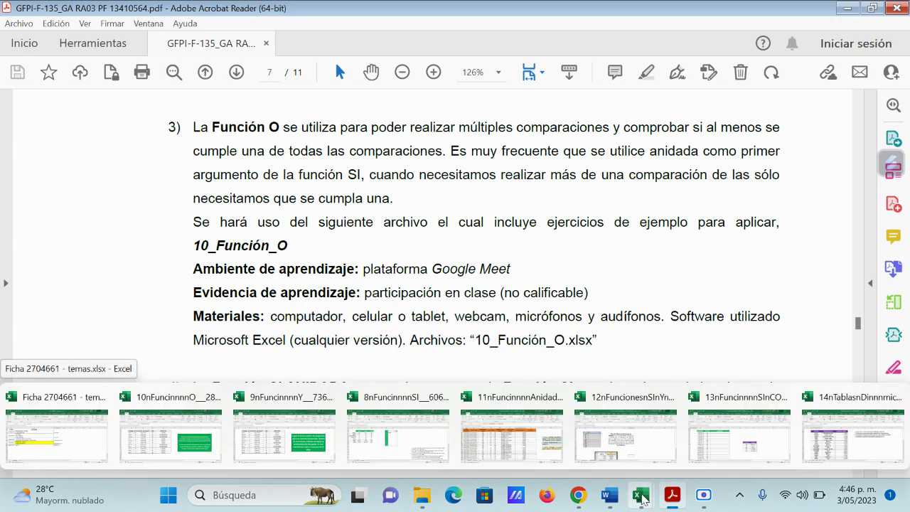
click(164, 427)
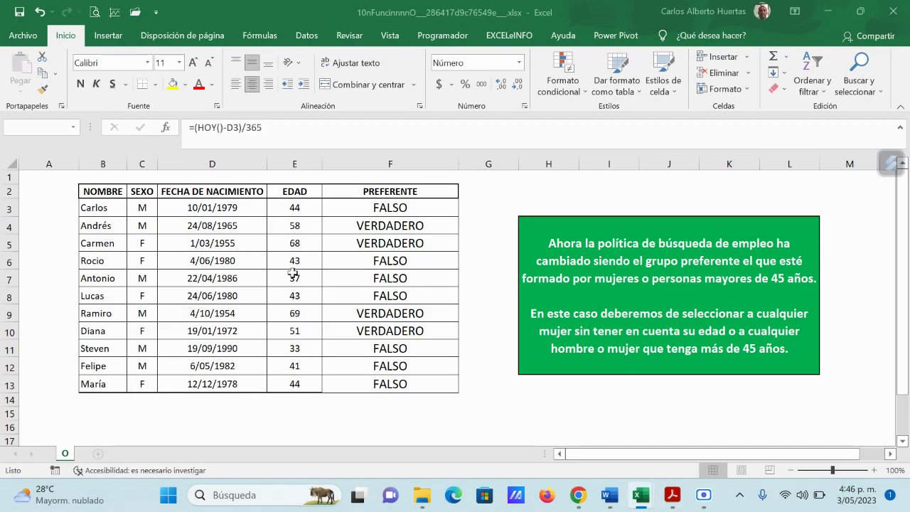
click(412, 208)
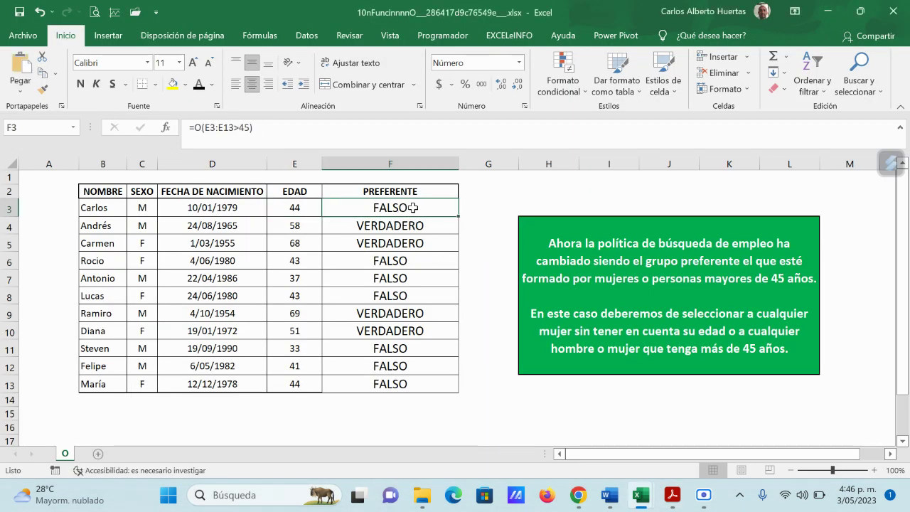
drag(412, 207, 417, 383)
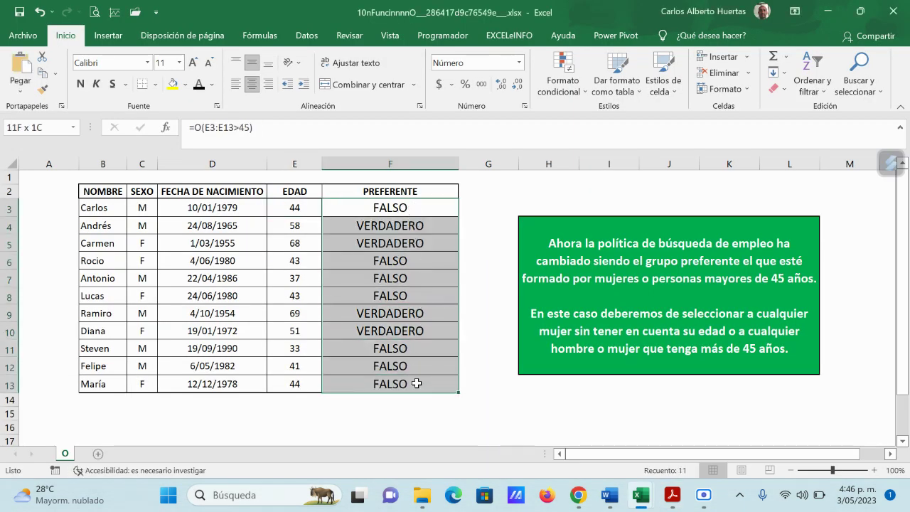
click(213, 88)
click(199, 135)
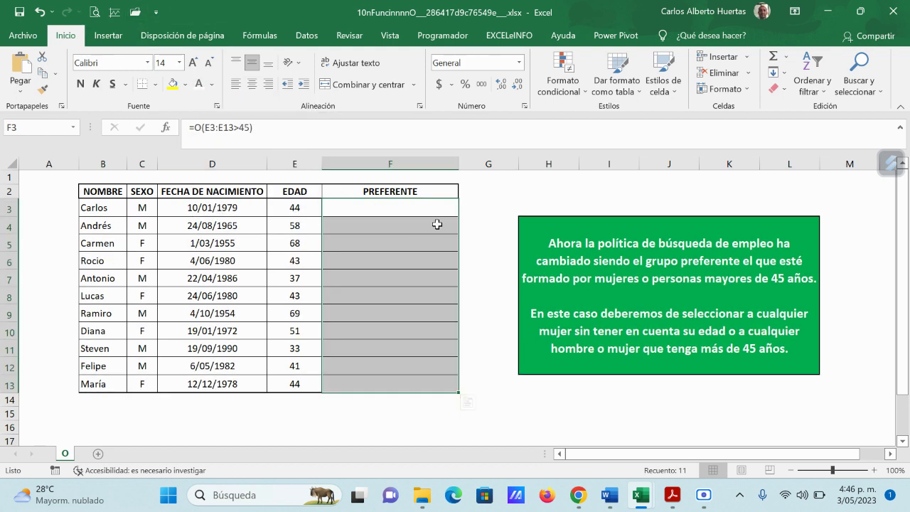
Clear the formula from F3 and set that cell's font colour to Automático
click(407, 226)
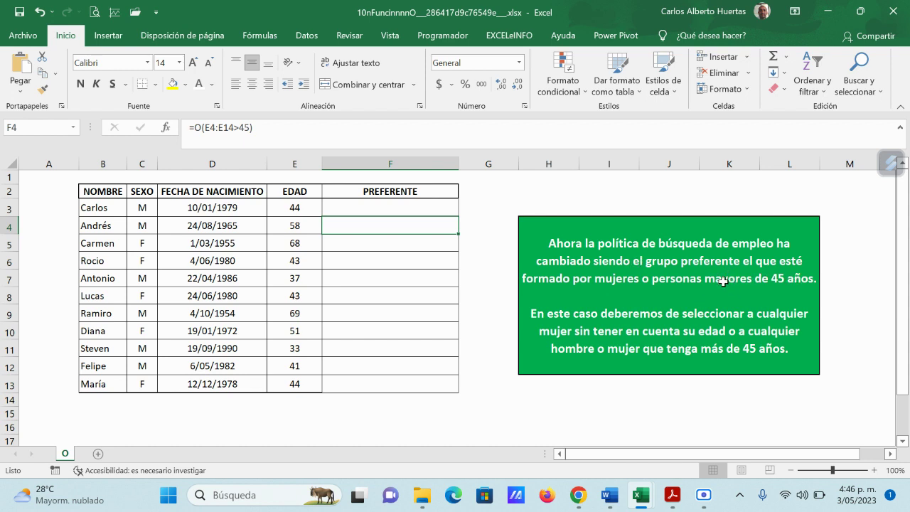
mouse_move(142, 208)
mouse_down()
mouse_move(142, 381)
mouse_move(142, 207)
mouse_up()
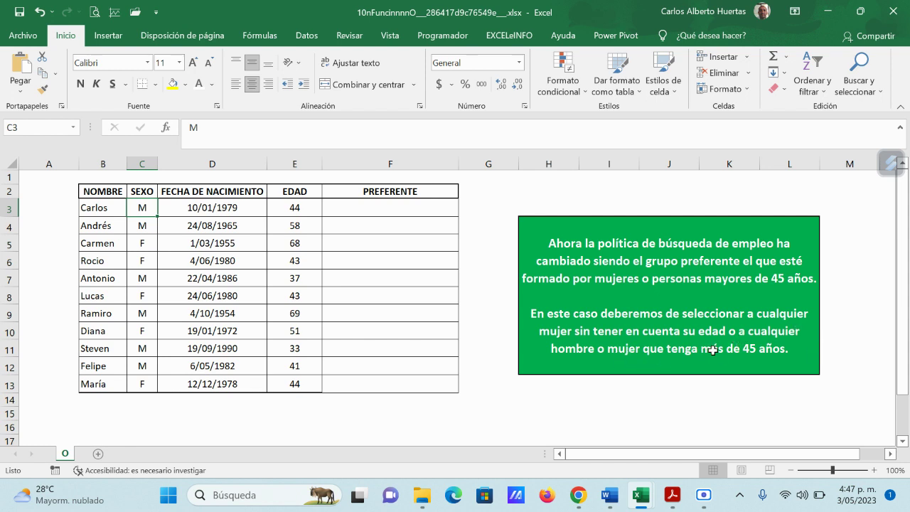
click(430, 211)
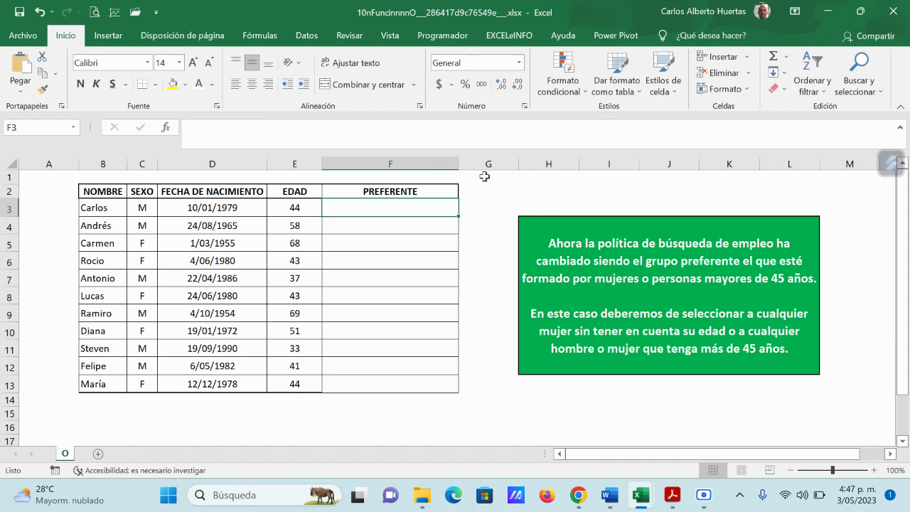
click(211, 83)
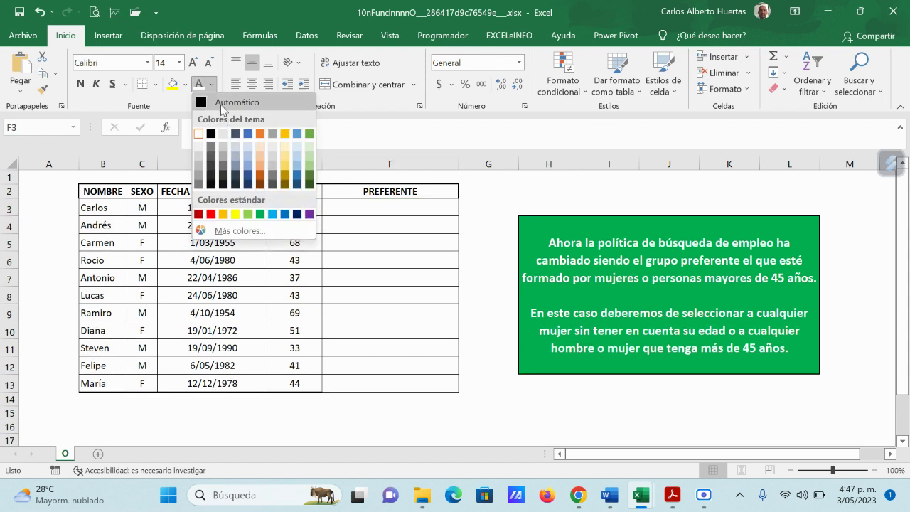
click(216, 101)
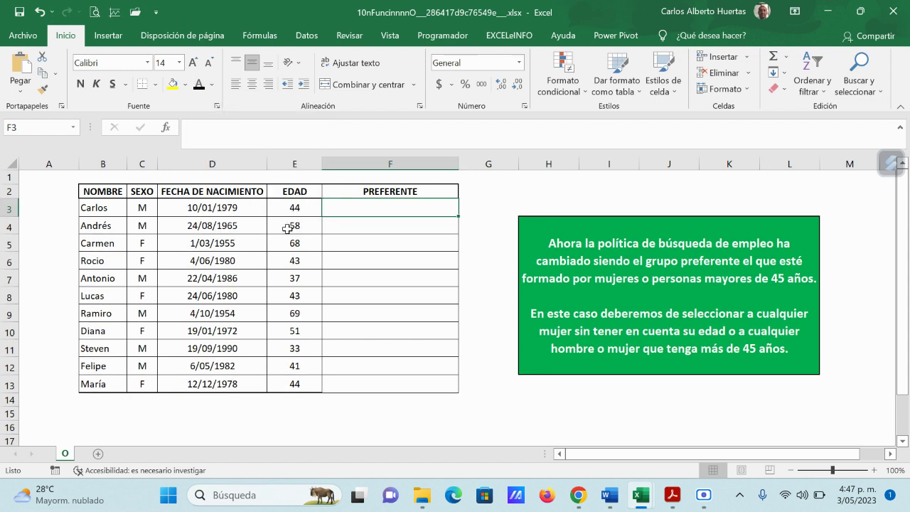
Insert the O function in F3 with Valor_lógico1 set to E3:E13>45, and fill it down to F13
click(166, 128)
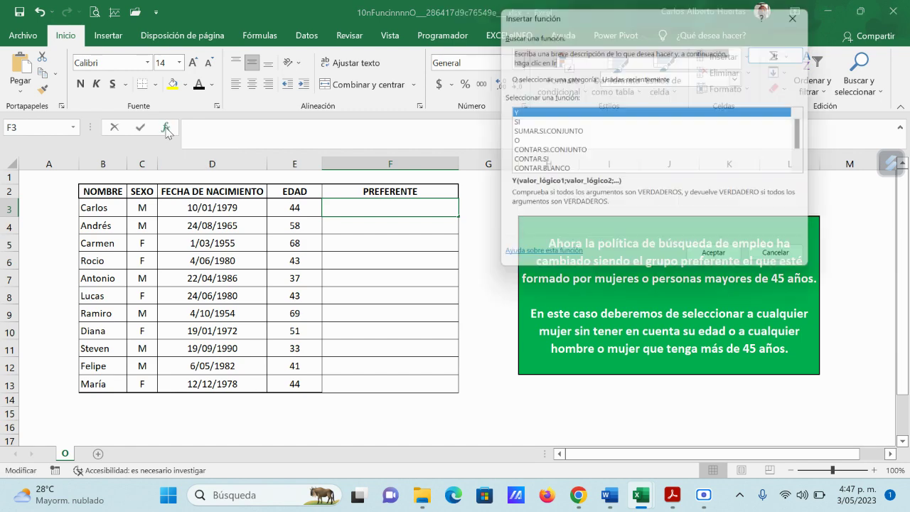
click(511, 142)
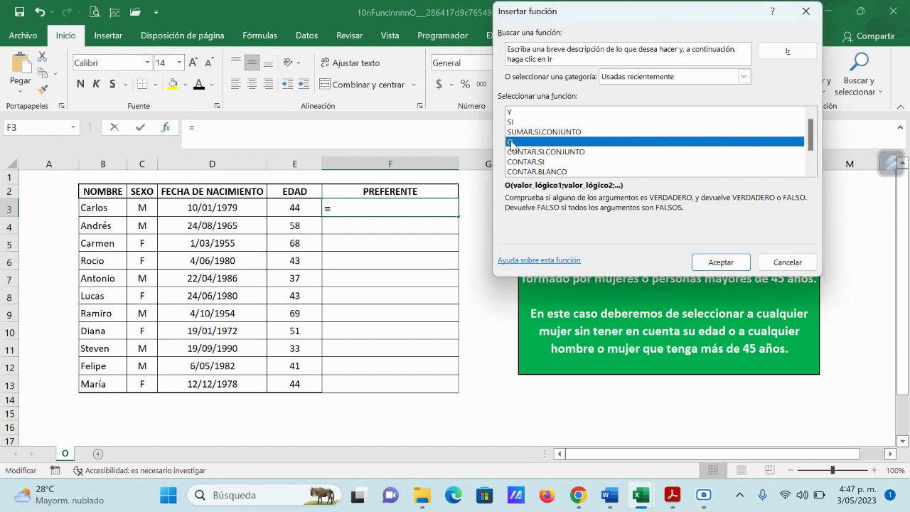
click(718, 261)
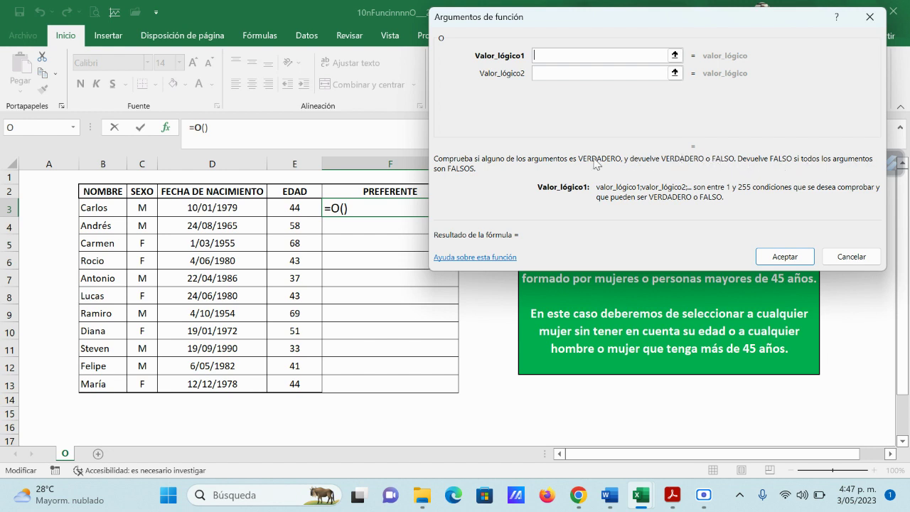
click(674, 55)
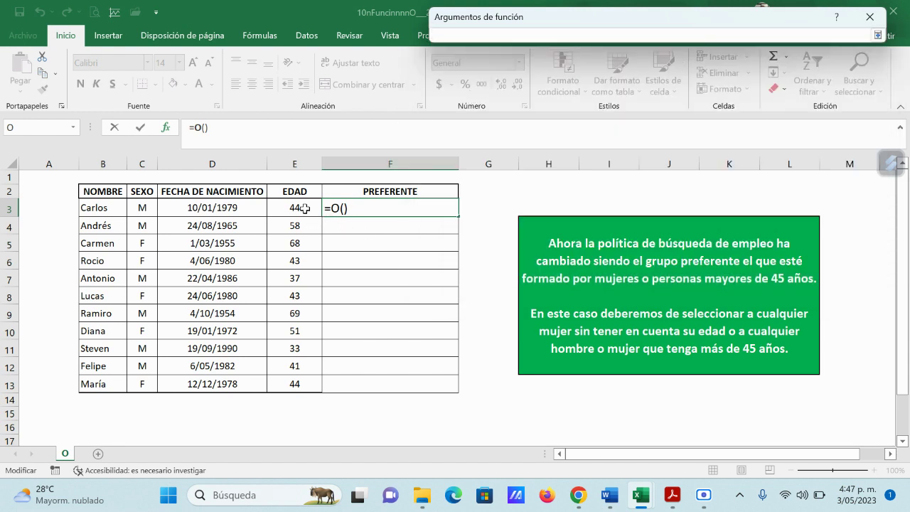
drag(304, 209, 302, 387)
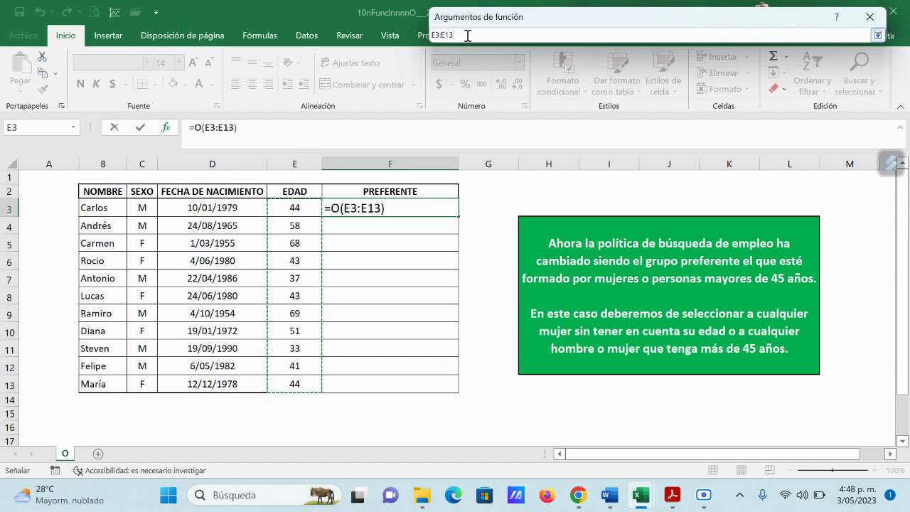
text(>)
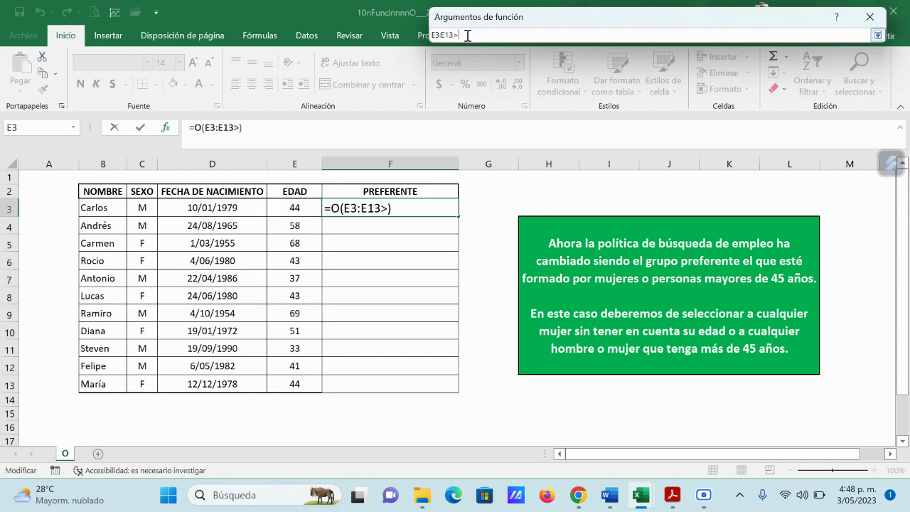
text(45)
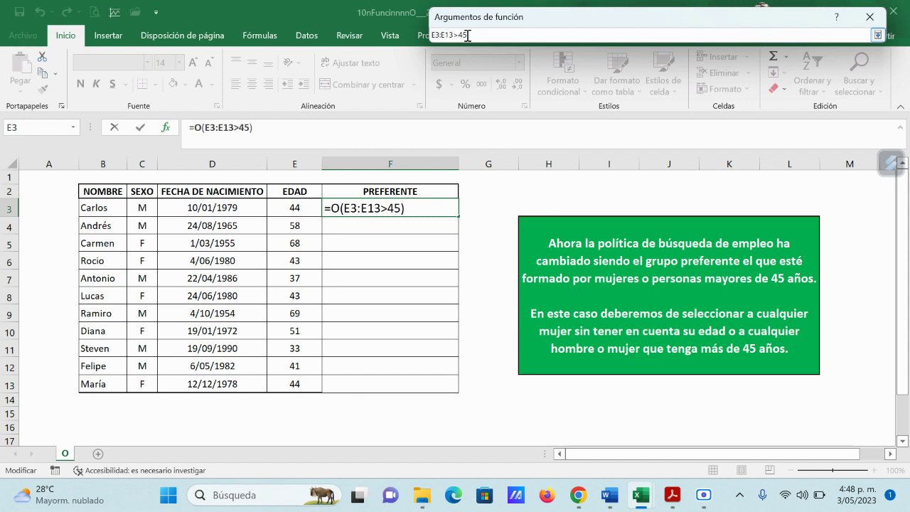
click(878, 35)
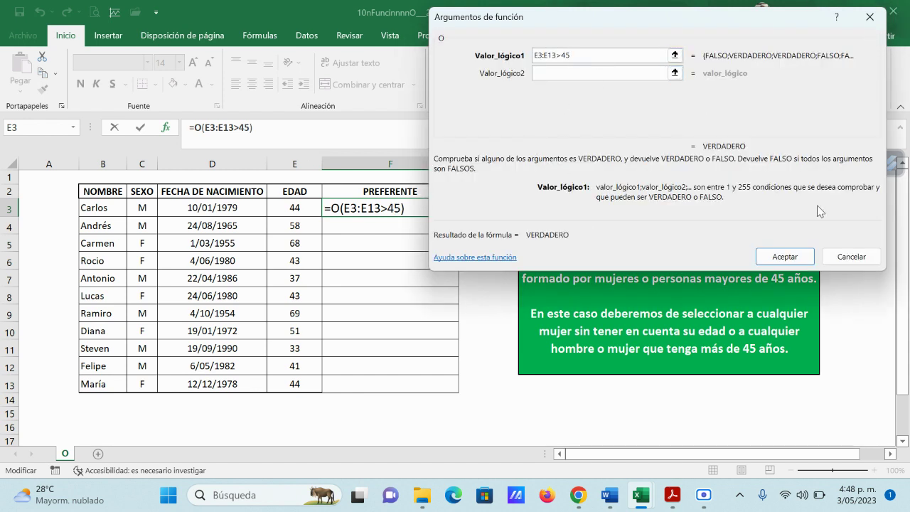
click(810, 263)
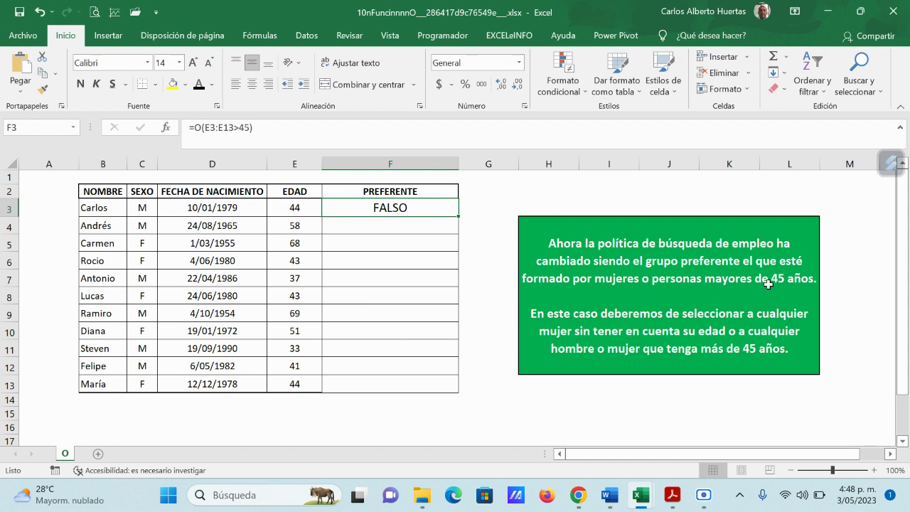
drag(459, 215, 458, 393)
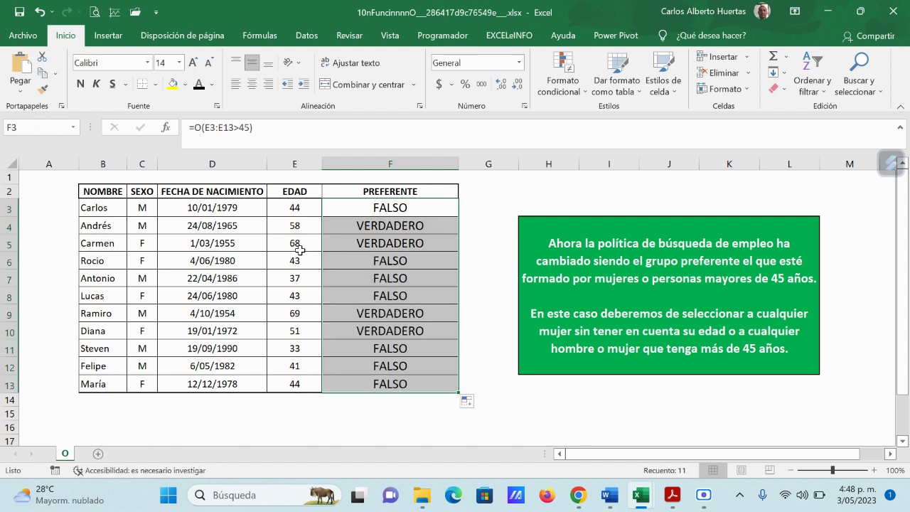
Check the PREFERENTE results against the EDAD values in rows 3 to 13
click(298, 207)
click(382, 208)
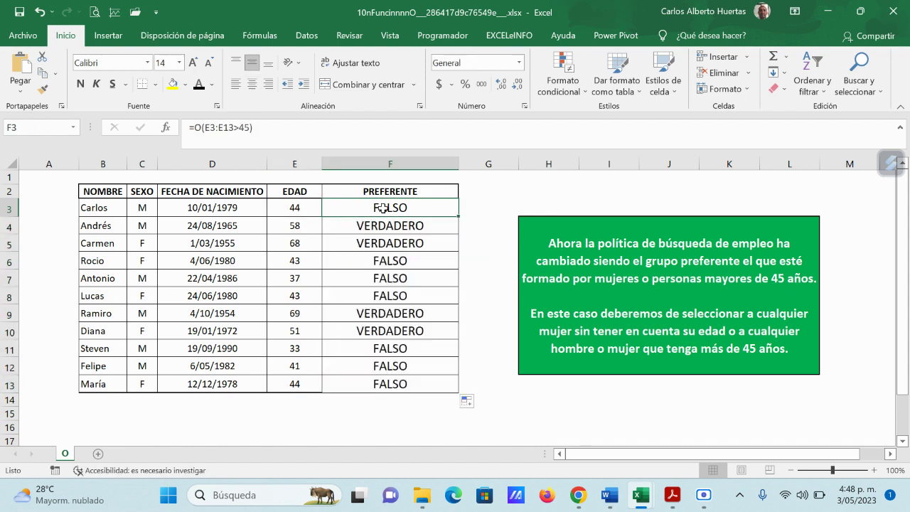
click(302, 230)
click(300, 242)
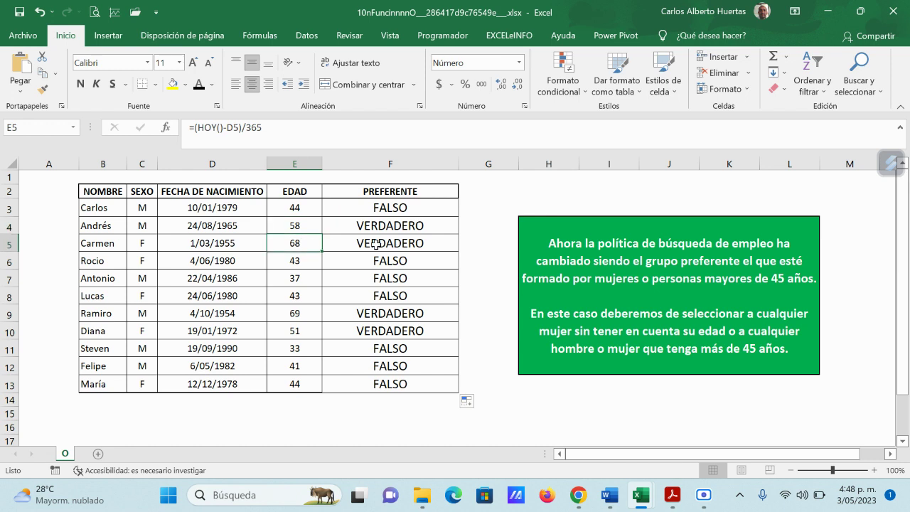
click(303, 262)
click(304, 277)
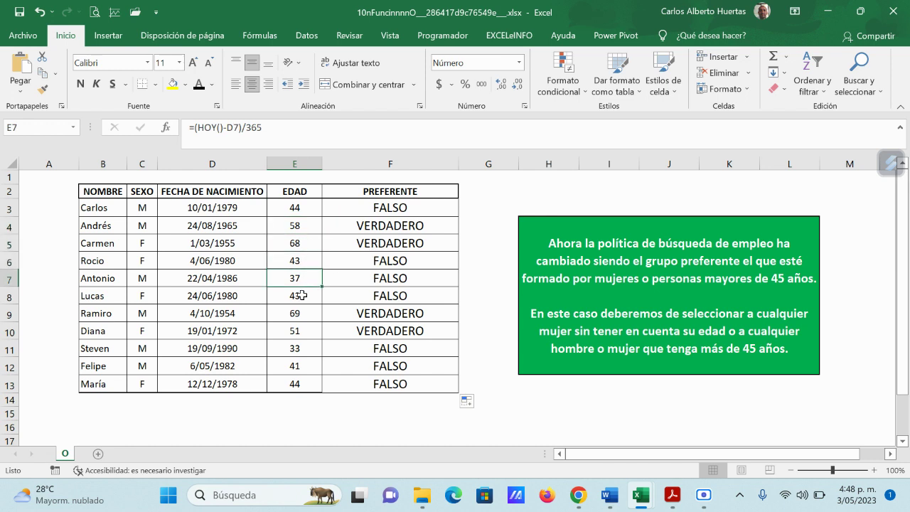
click(302, 295)
click(365, 298)
click(307, 314)
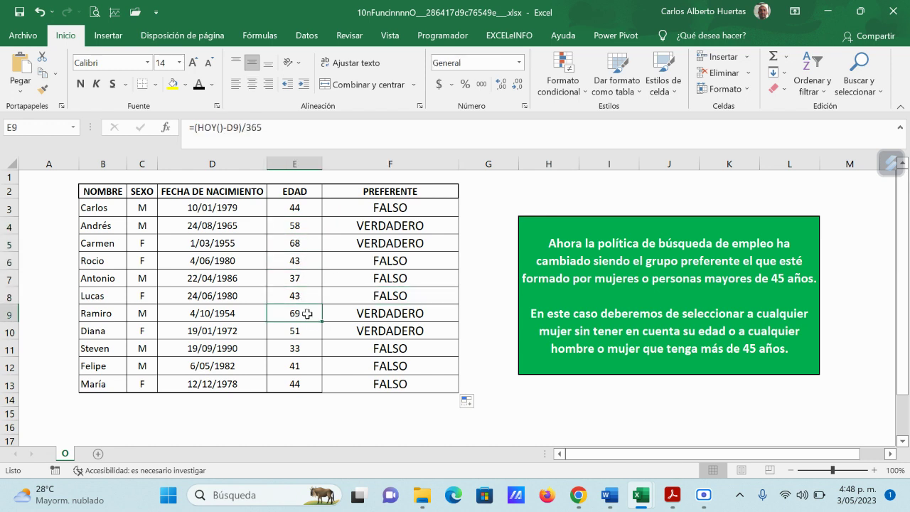
click(299, 330)
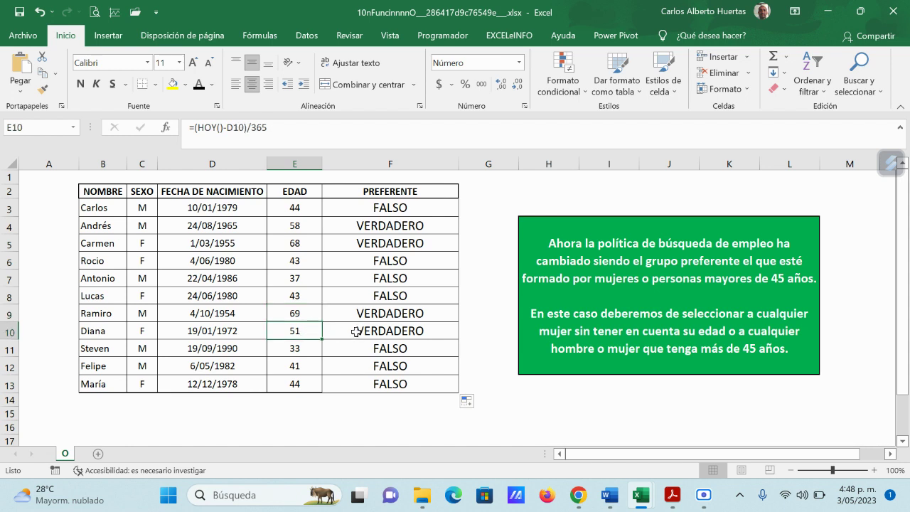
drag(304, 348, 307, 386)
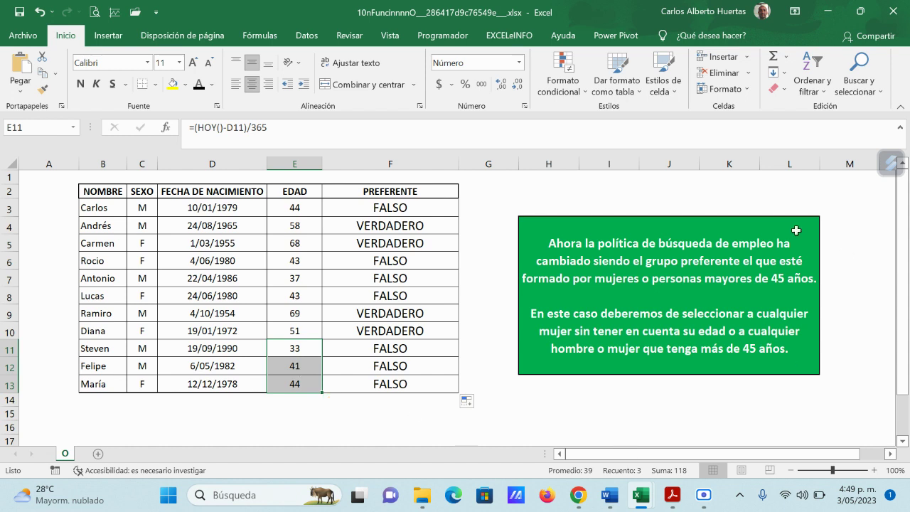
click(369, 303)
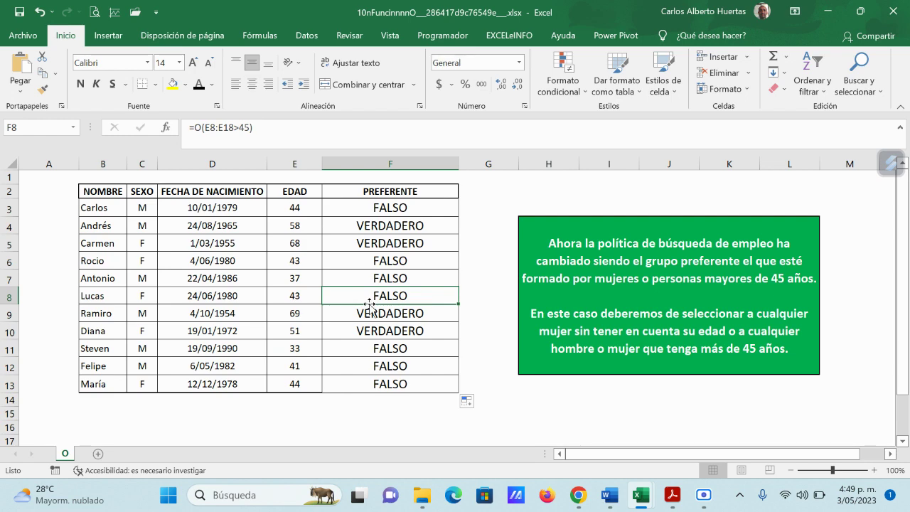
Switch to the guide PDF in Acrobat Reader and read item 4 on Función SI ANIDADA, including its flowchart and example files
click(671, 497)
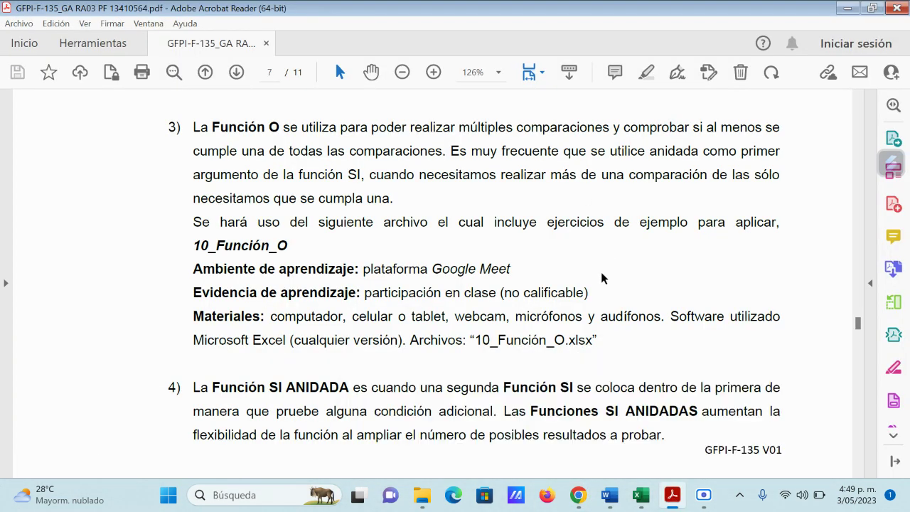
scroll(604, 267, down, 5)
scroll(603, 263, down, 3)
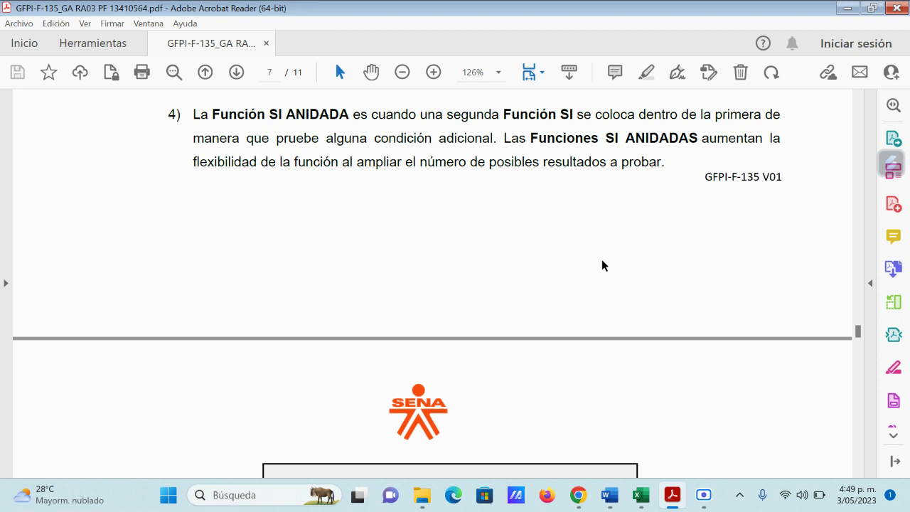
scroll(595, 284, down, 5)
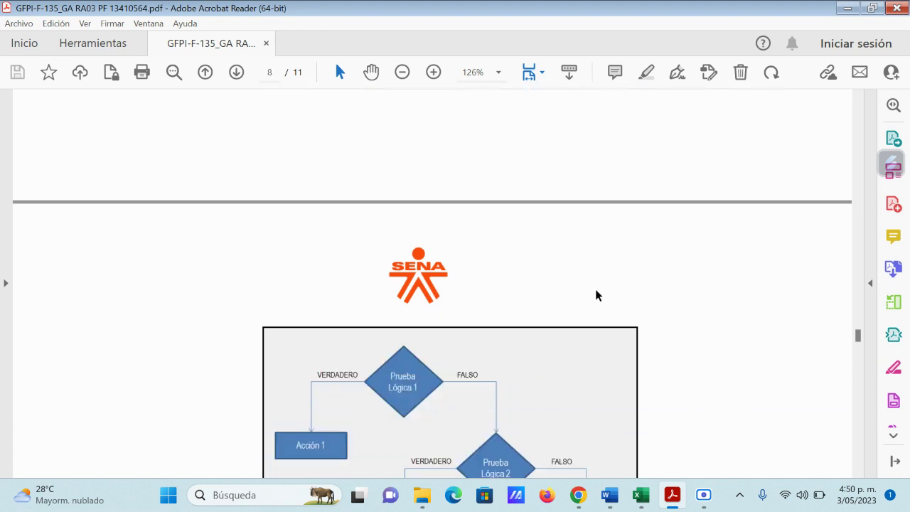
scroll(597, 298, down, 1)
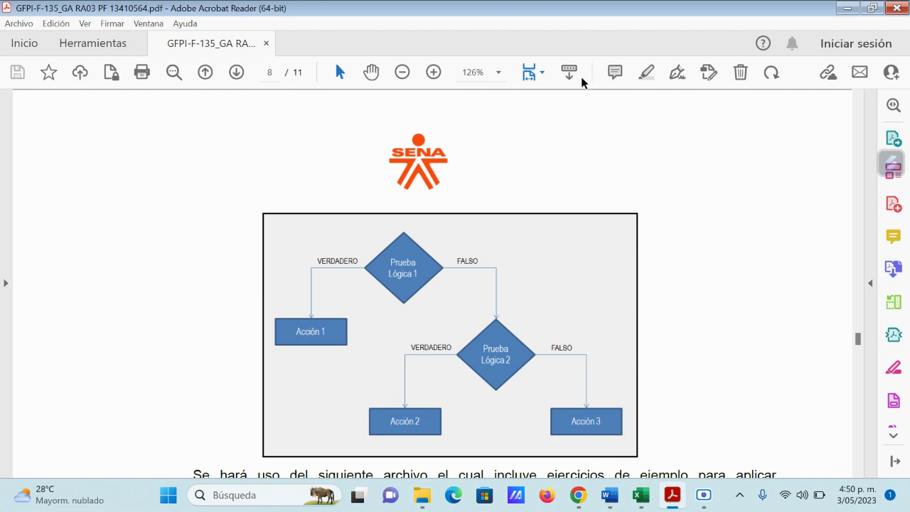
scroll(657, 270, down, 3)
scroll(654, 262, down, 2)
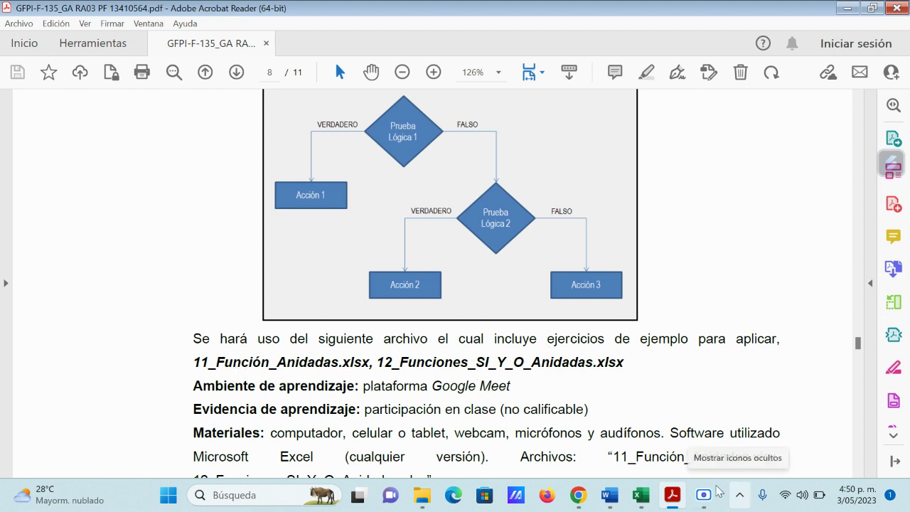
Switch to the Función Anidadas workbook in Excel, hide F2:G122 on sheet PRACT2 with a white font colour, and go to sheet PRACT1
mouse_move(647, 497)
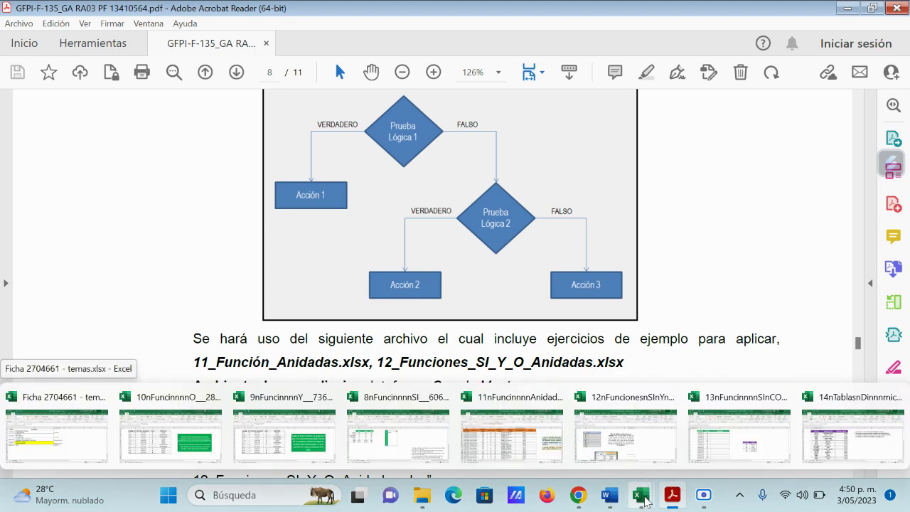
click(521, 439)
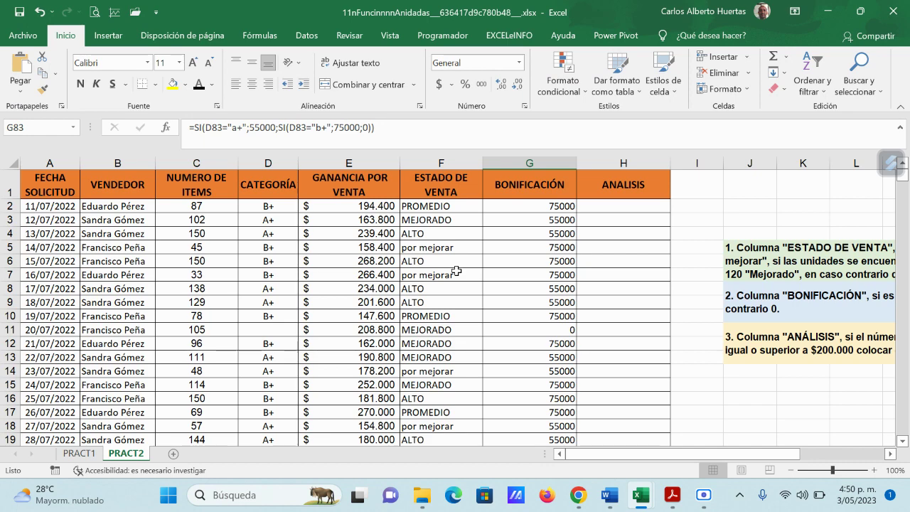
drag(439, 205, 561, 412)
click(212, 85)
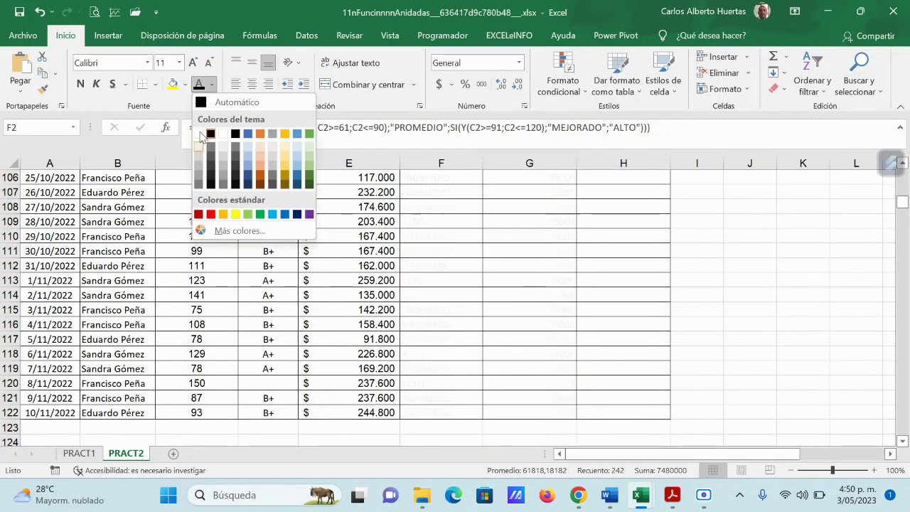
click(199, 135)
click(494, 245)
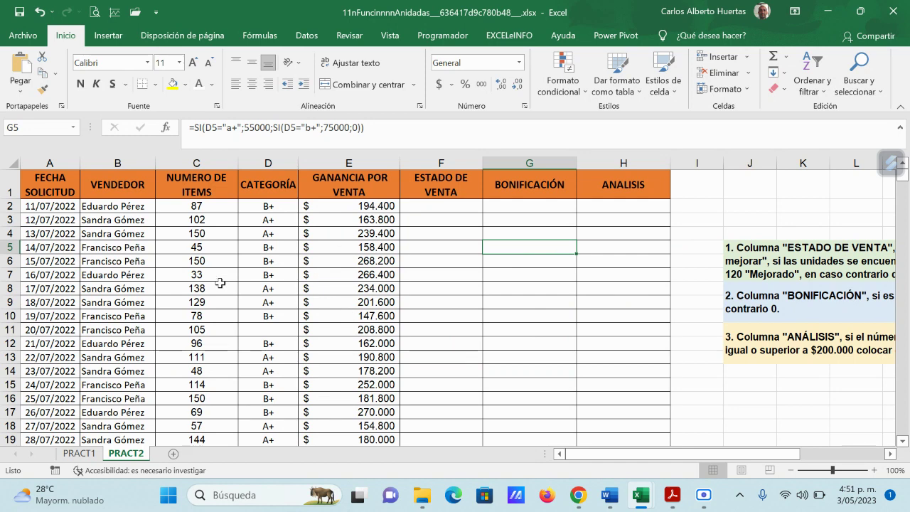
click(86, 455)
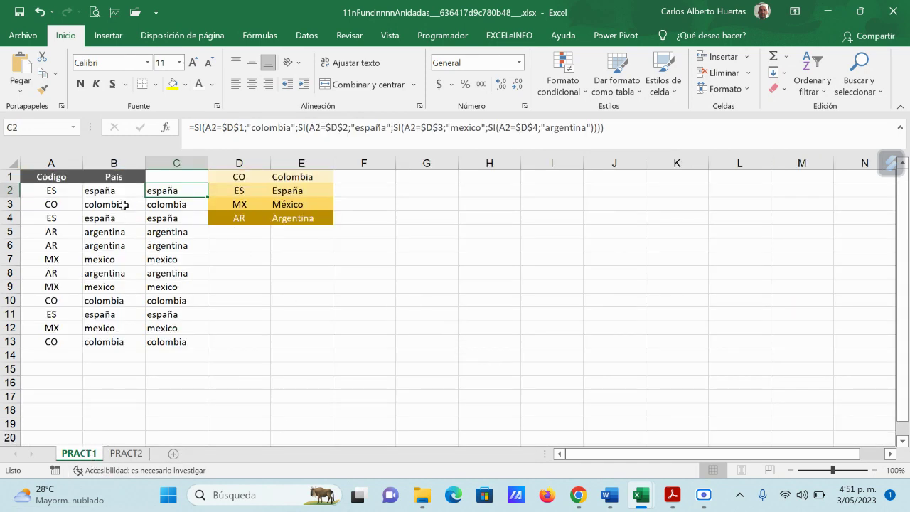
drag(118, 192, 175, 342)
key(Delete)
click(299, 303)
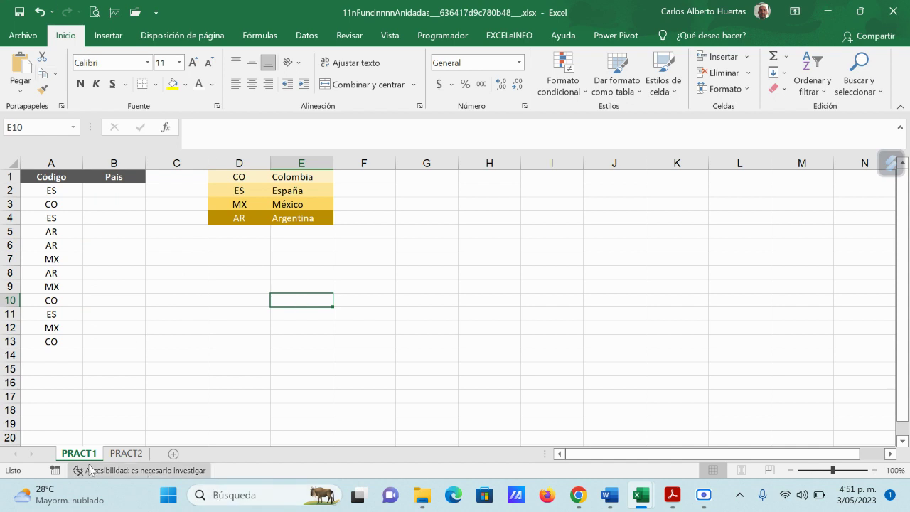
click(40, 14)
click(160, 290)
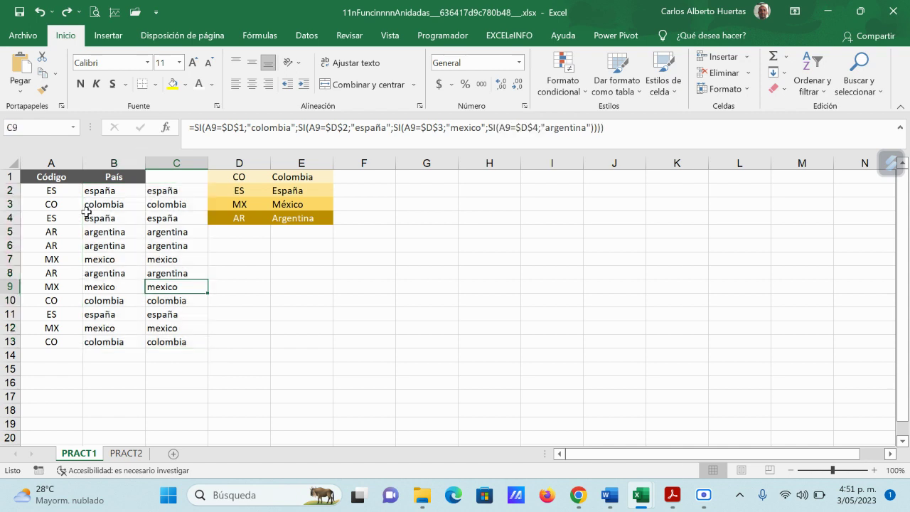
Clear the País results in B2:B13 and hide the formulas in C2:C13 with a white font colour
drag(95, 193, 107, 342)
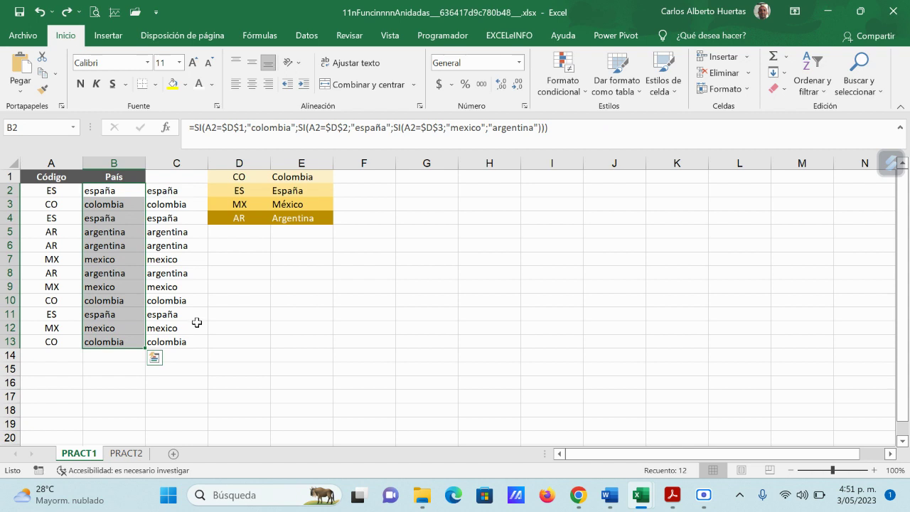
key(Delete)
click(276, 313)
drag(186, 192, 179, 342)
key(Delete)
click(230, 289)
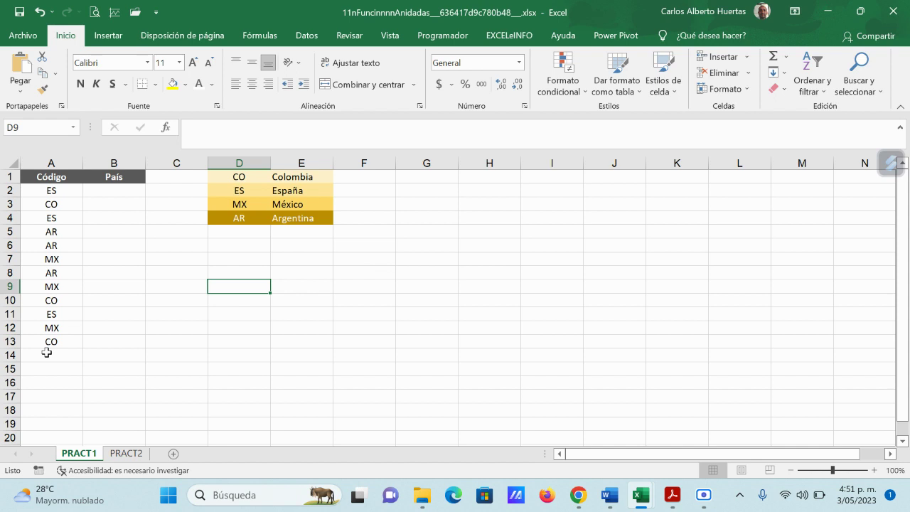
Insert the SI function in País cell B2 and place its arguments window clear of the country code table
click(54, 190)
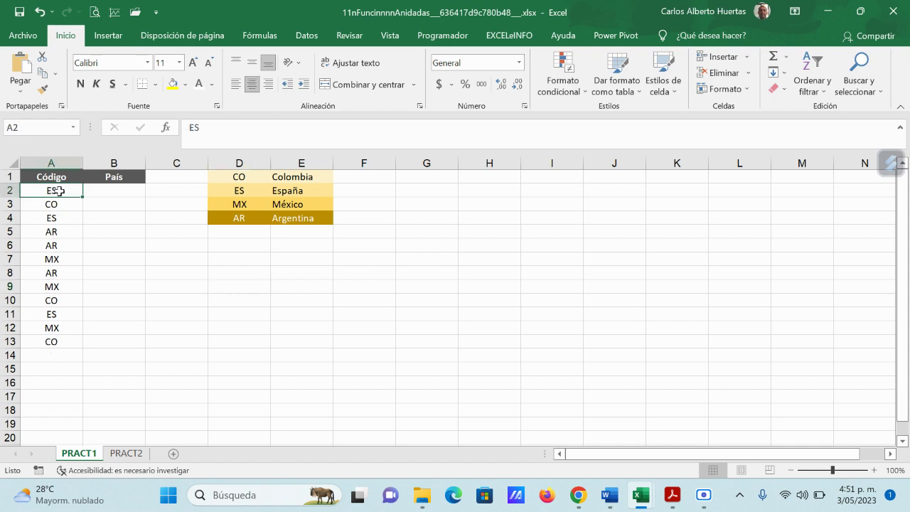
click(108, 191)
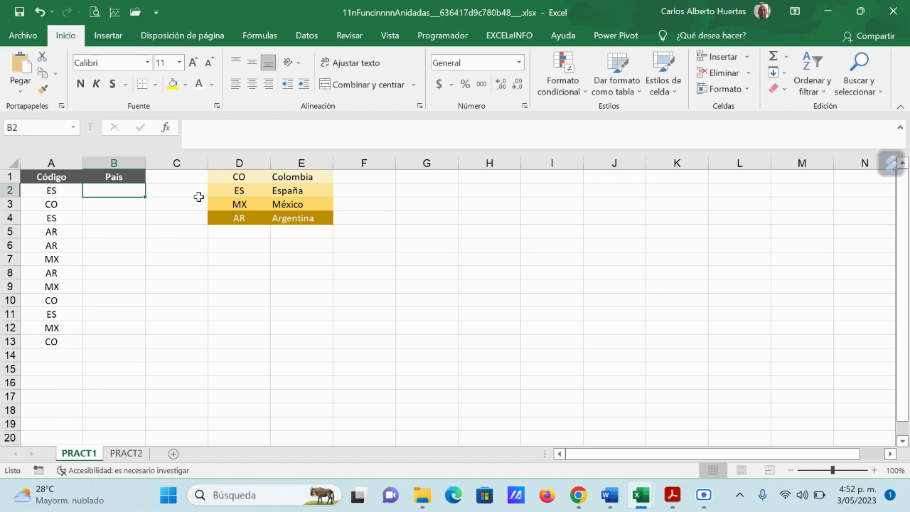
click(174, 191)
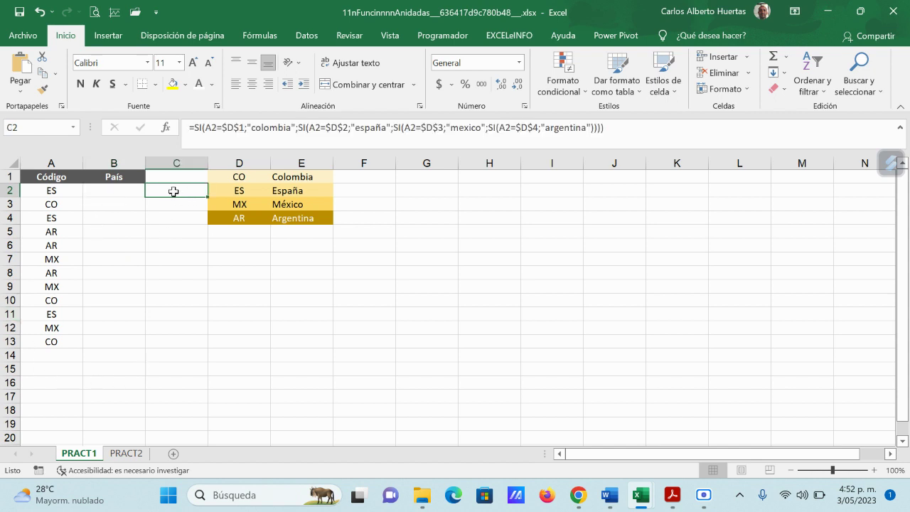
click(132, 193)
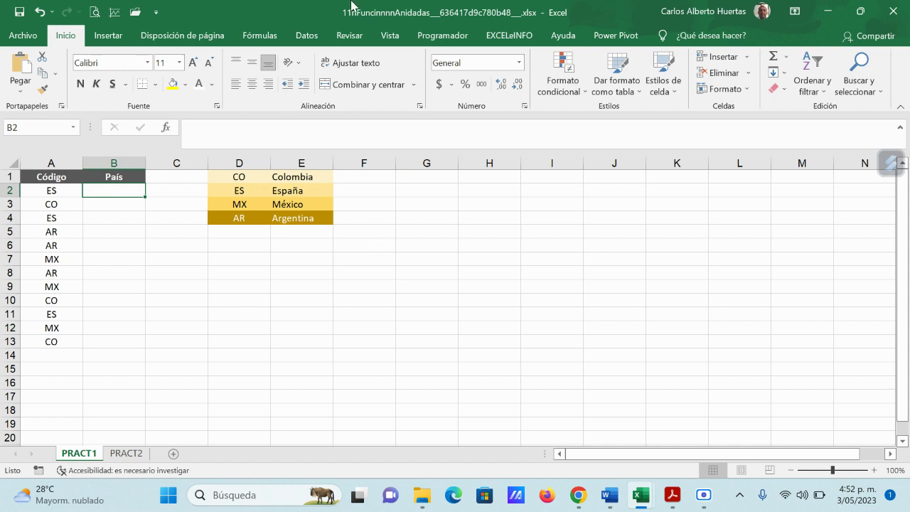
click(165, 128)
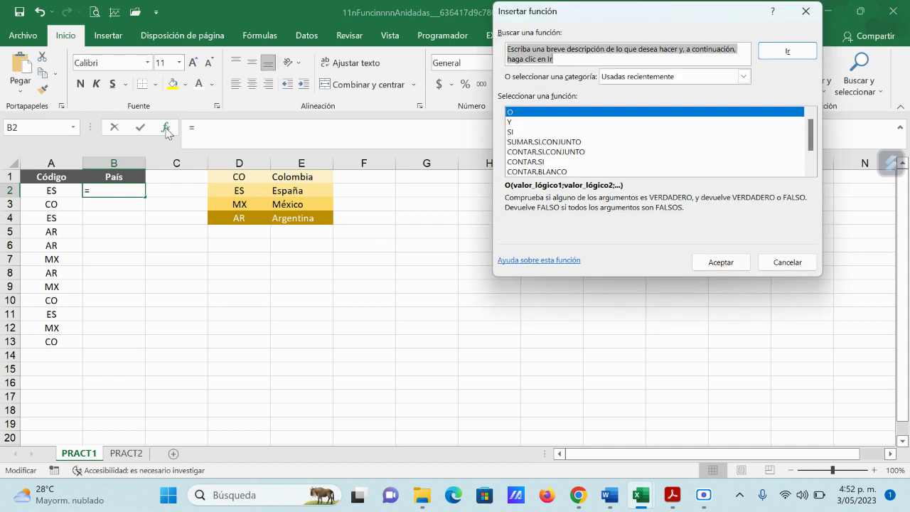
click(509, 132)
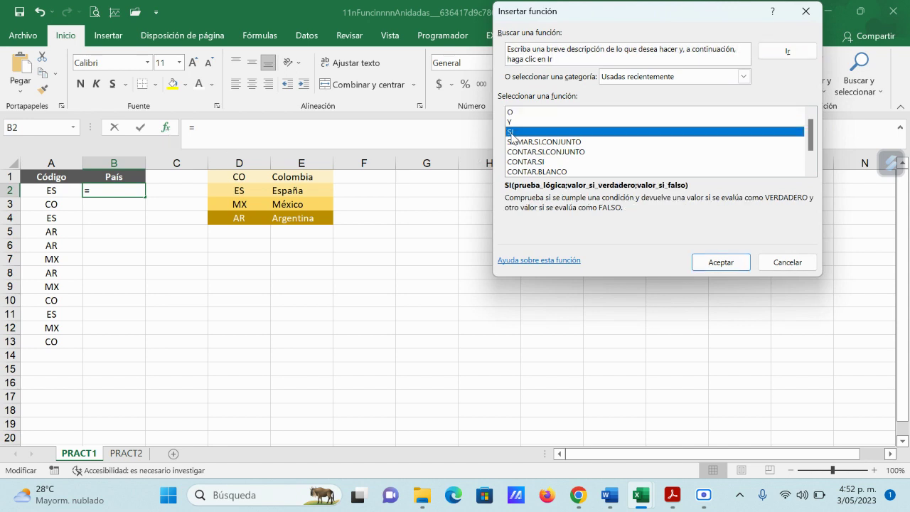
click(739, 262)
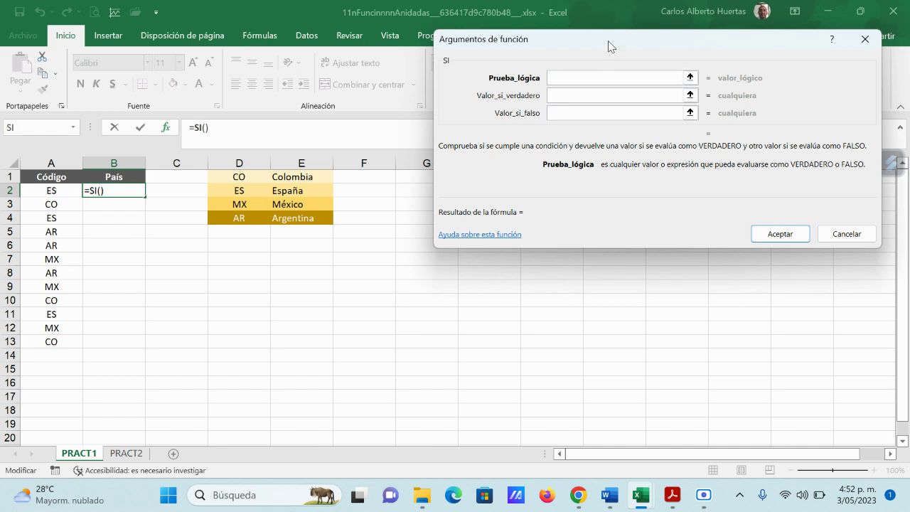
drag(608, 41, 536, 219)
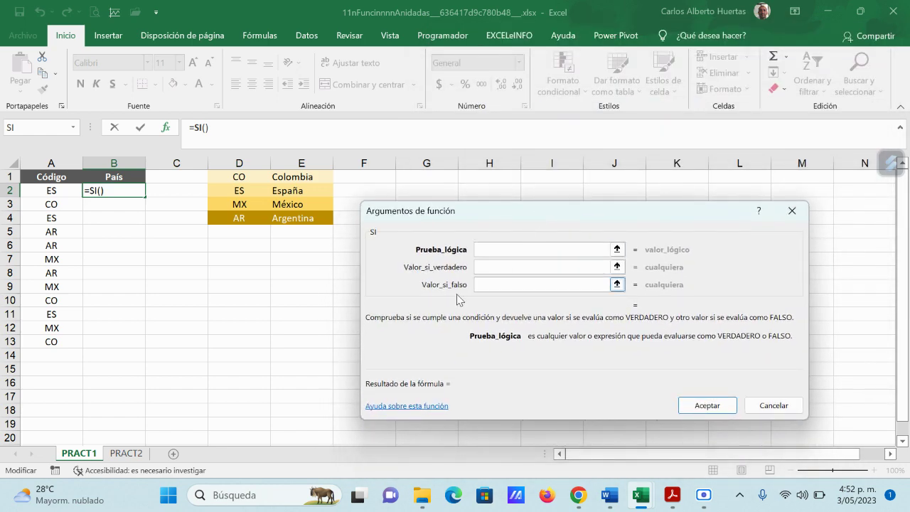
Set the SI function's Prueba_lógica to A2=$D$2, with an absolute reference to the ES code
click(617, 249)
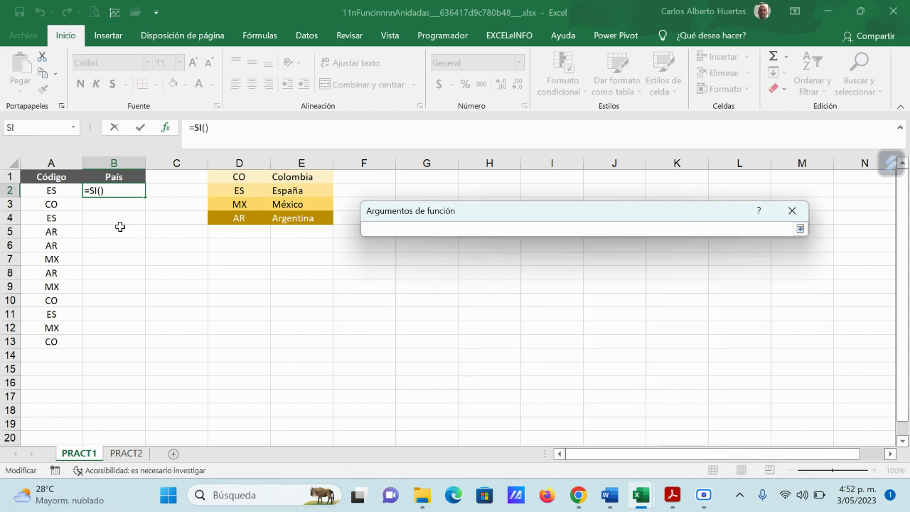
click(52, 192)
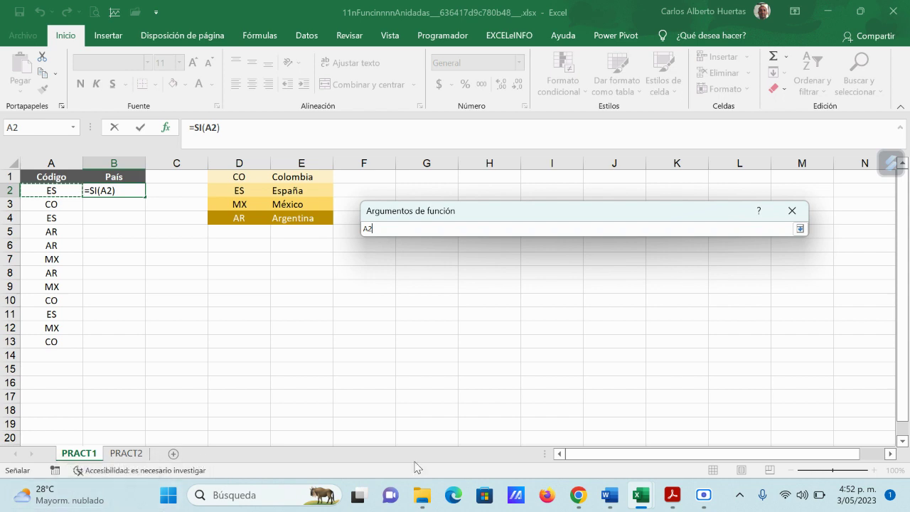
text(=)
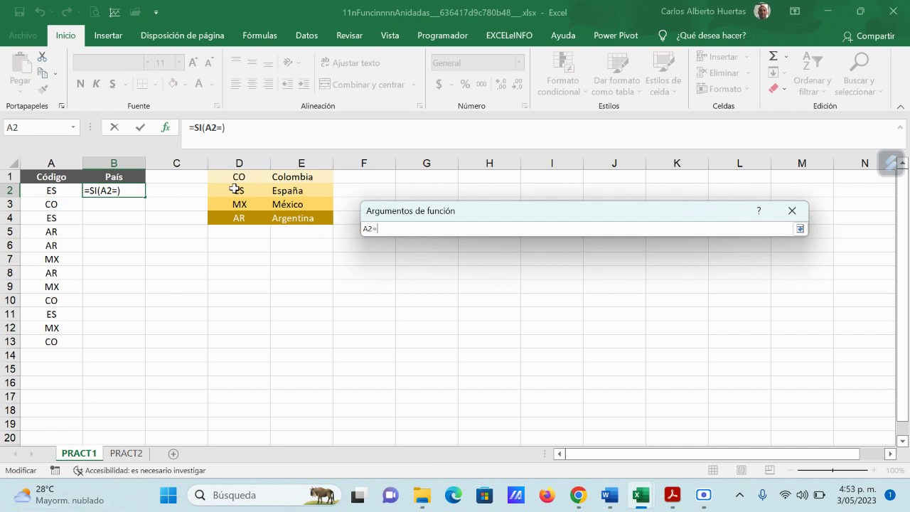
click(242, 191)
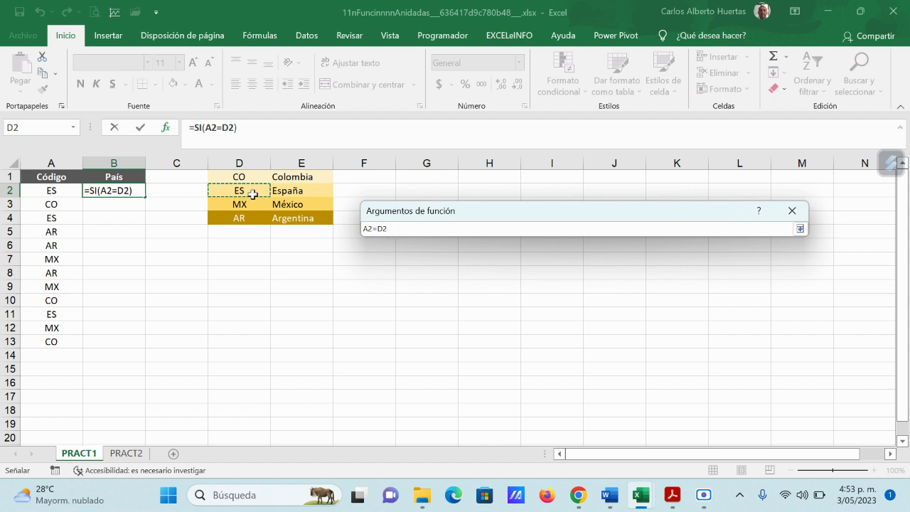
key(F4)
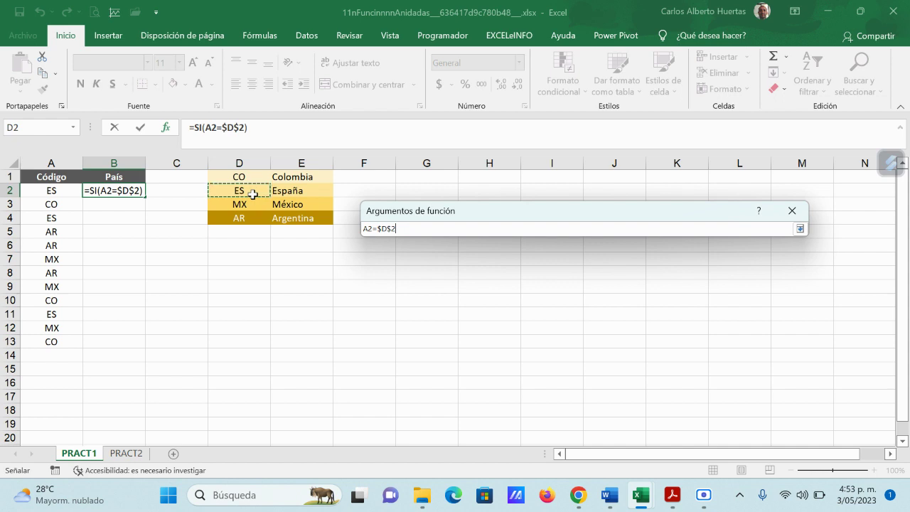
click(800, 228)
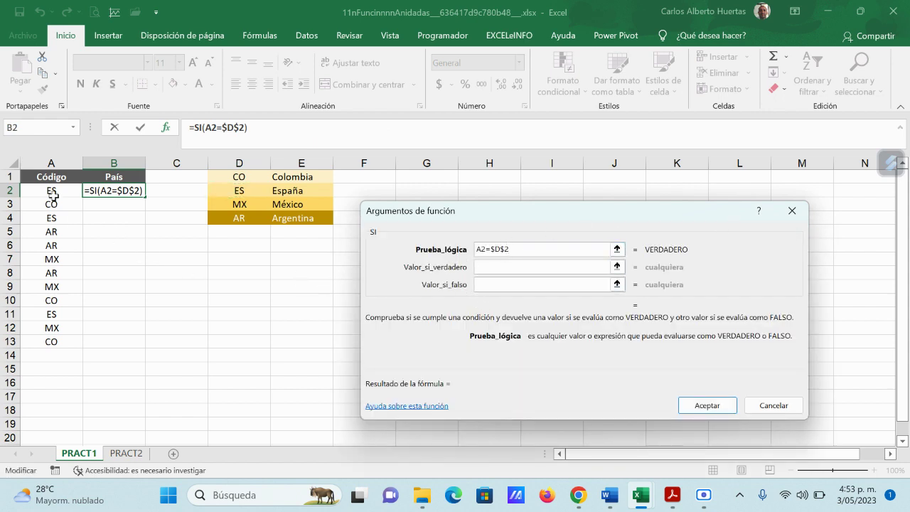
Set Valor_si_verdadero to "ESPAÑA" and Valor_si_falso to 0, and accept the SI formula in B2
click(485, 266)
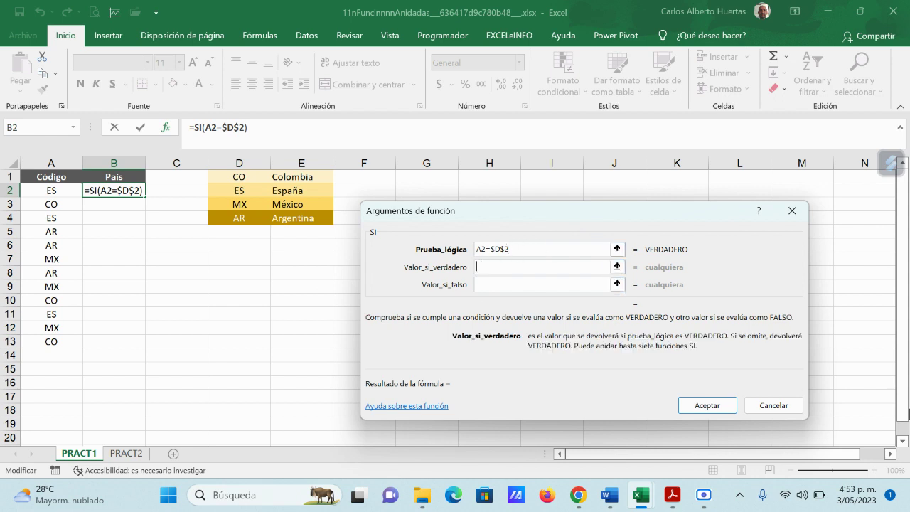
text(ESPAÑA)
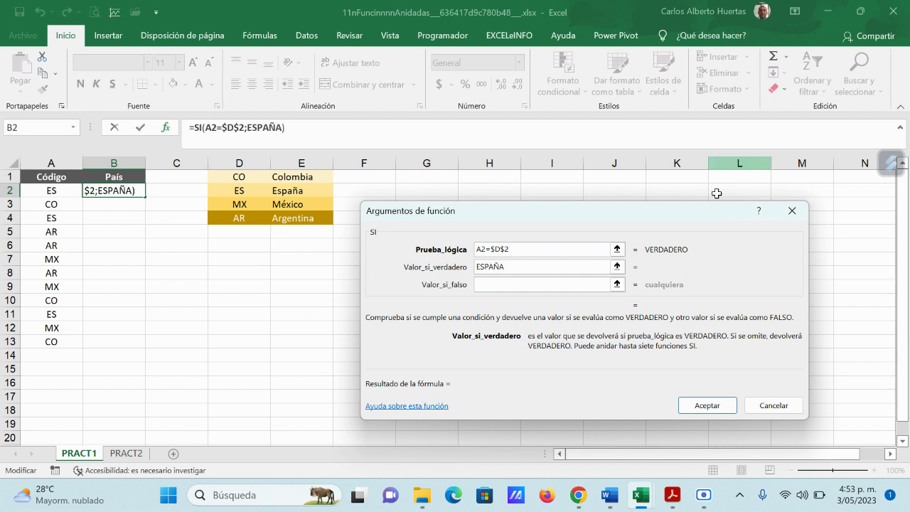
click(500, 283)
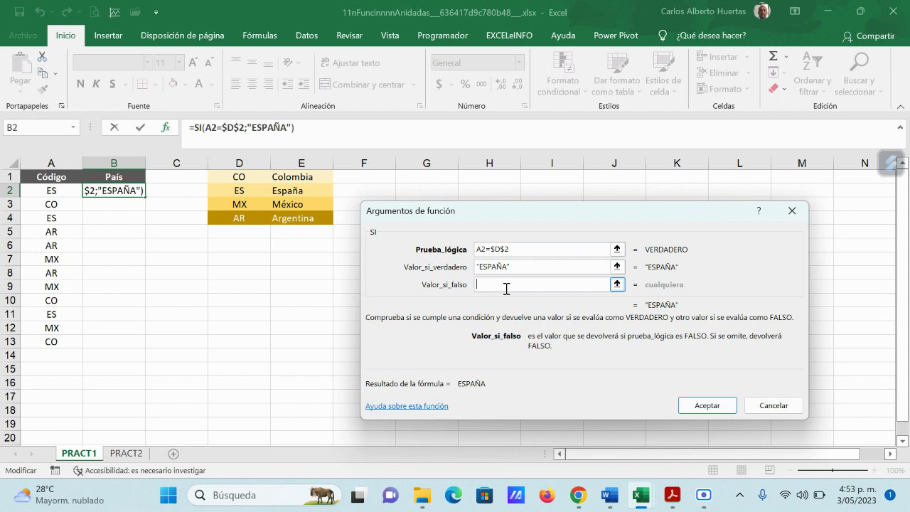
text(0)
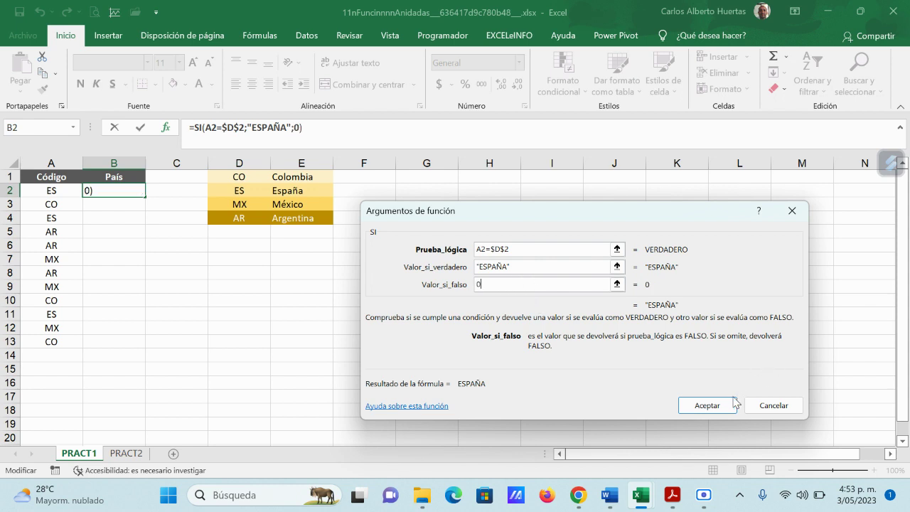
click(702, 404)
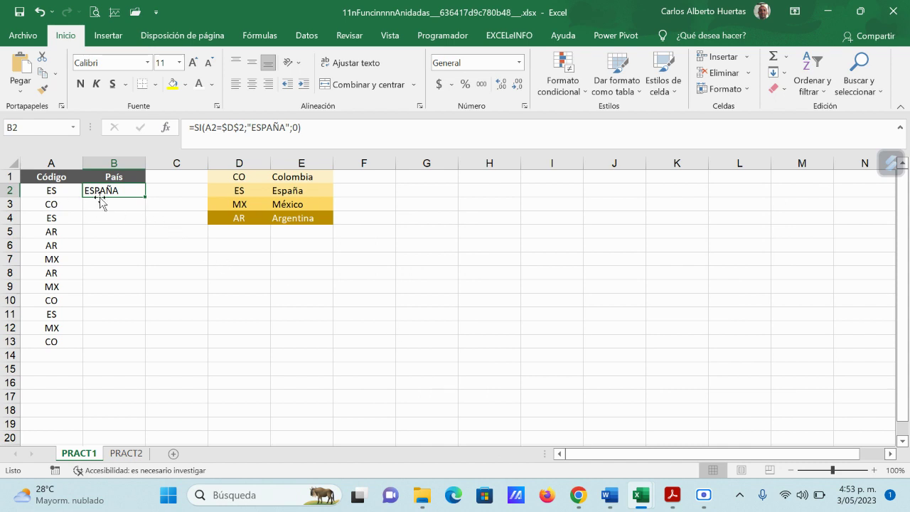
Replace the 0 at the end of B2's SI formula with the start of a nested SI function
click(322, 126)
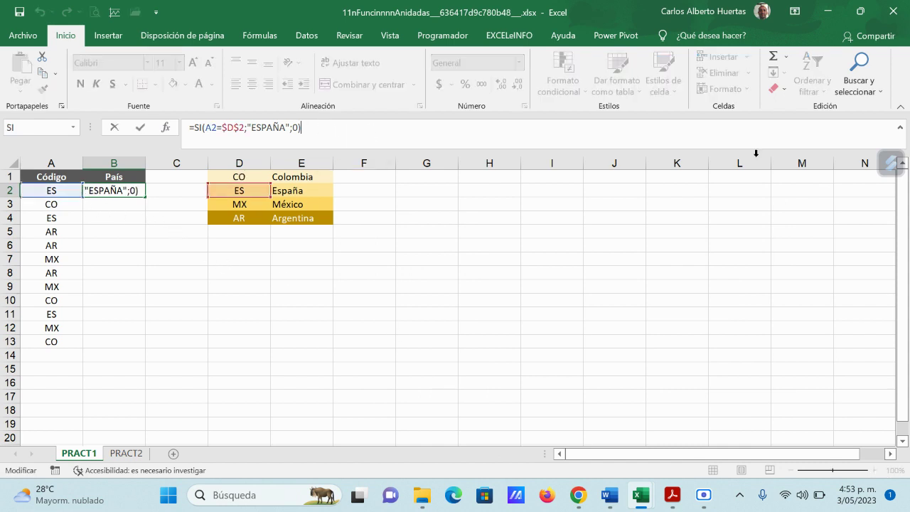
key(BackSpace)
key(BackSpace)
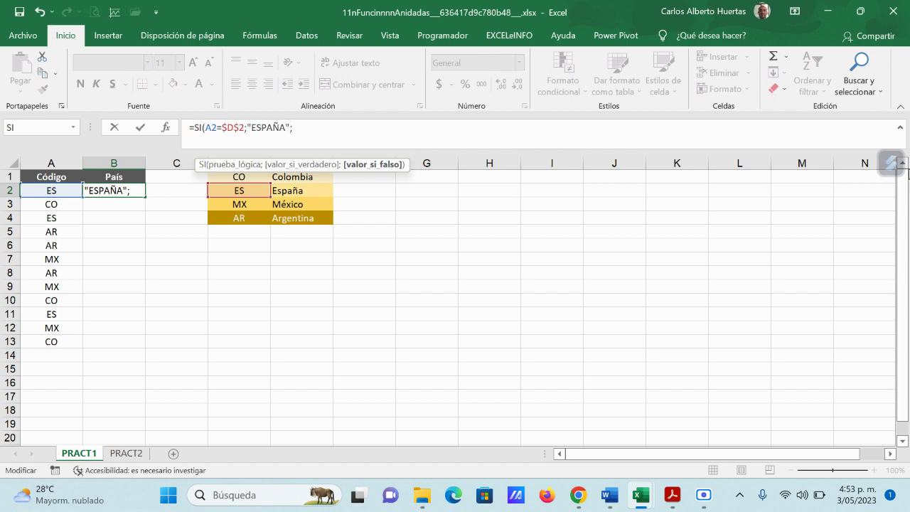
text(SI)
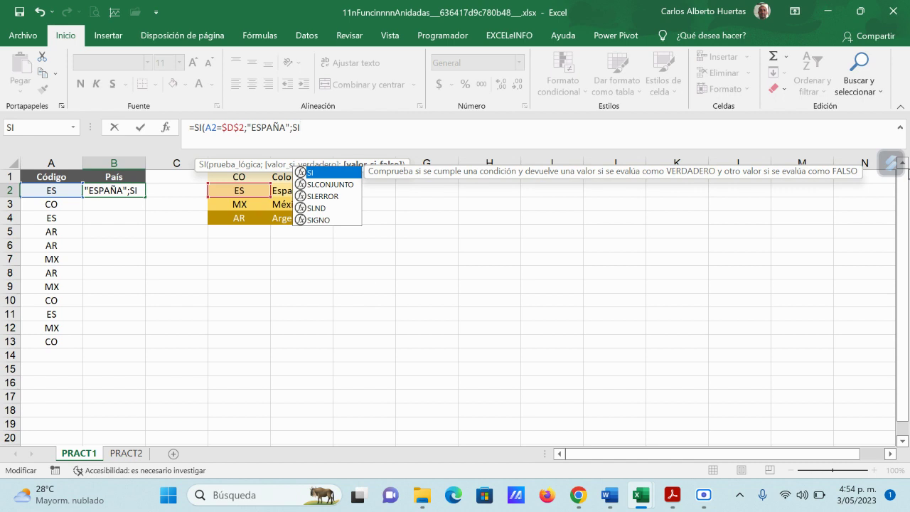
text(()
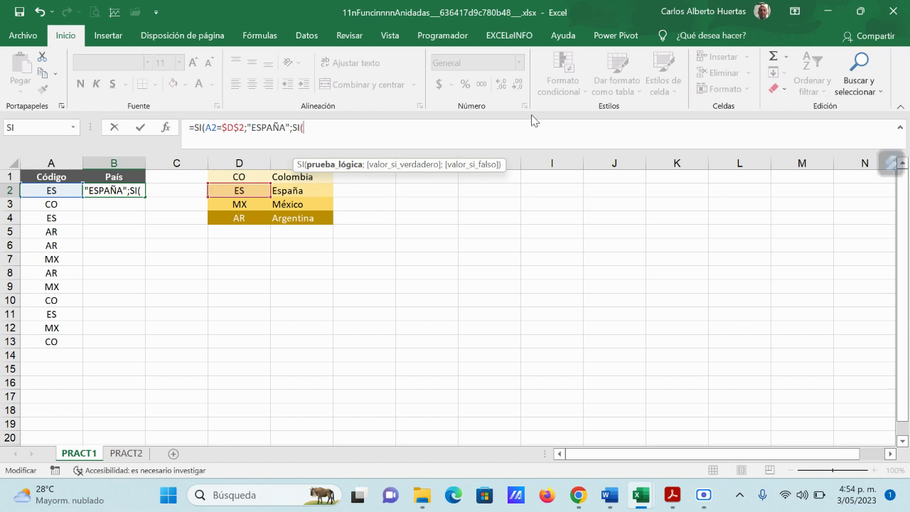
Give the nested SI the test A2=$D$1, with an absolute reference to the CO code, and the true value "COLOMBIA"
text(A2)
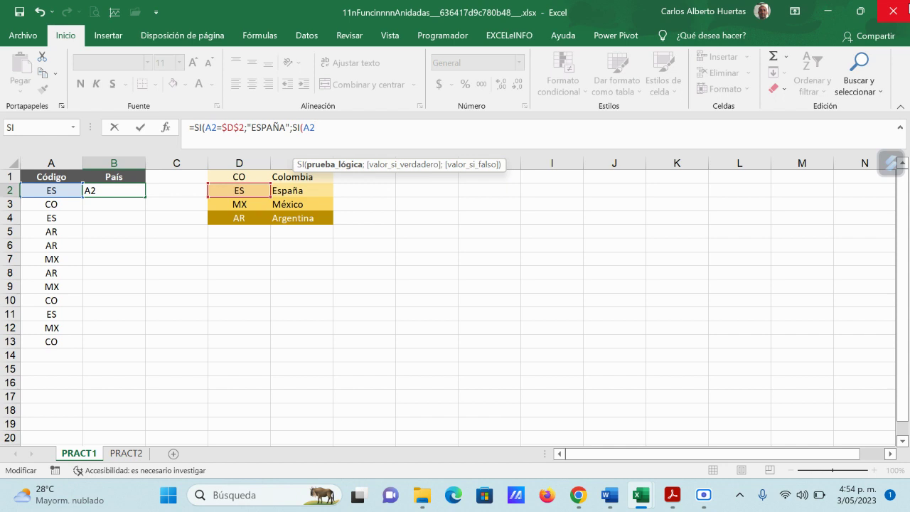
text(=)
click(239, 177)
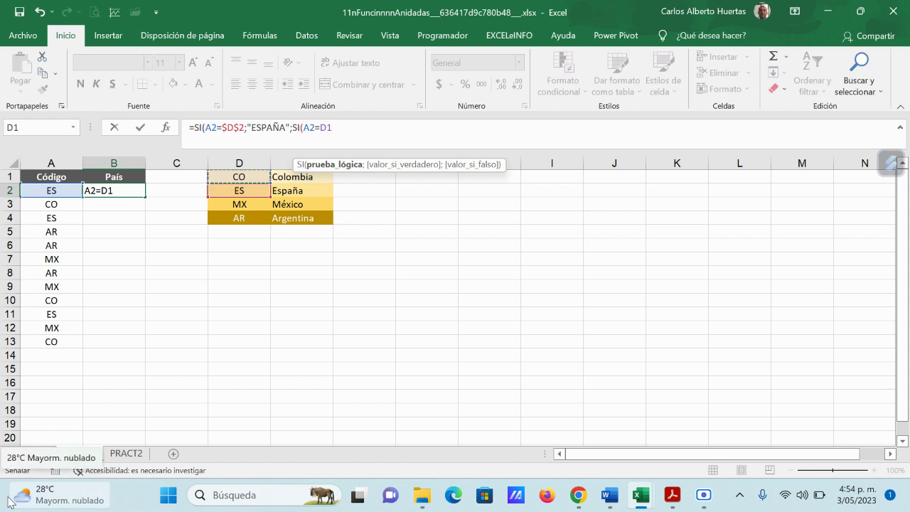
key(F4)
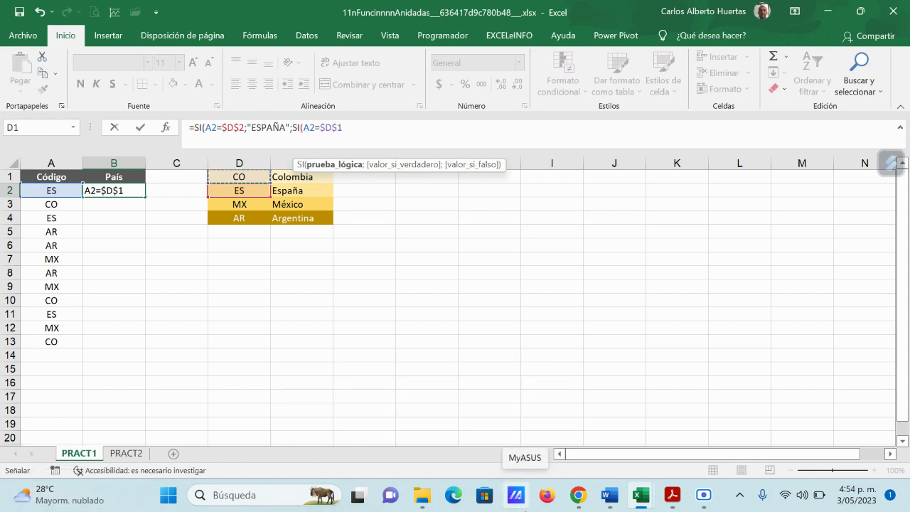
text(;)
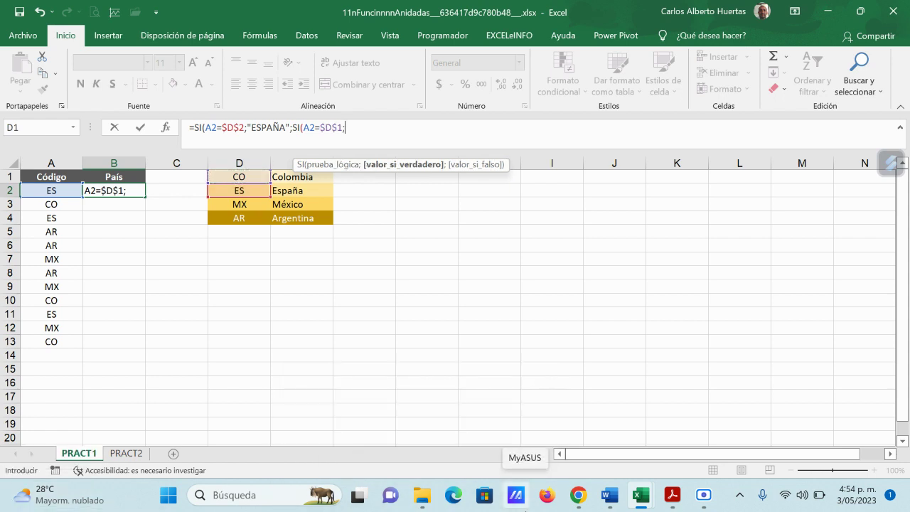
text("COLOMBIA)
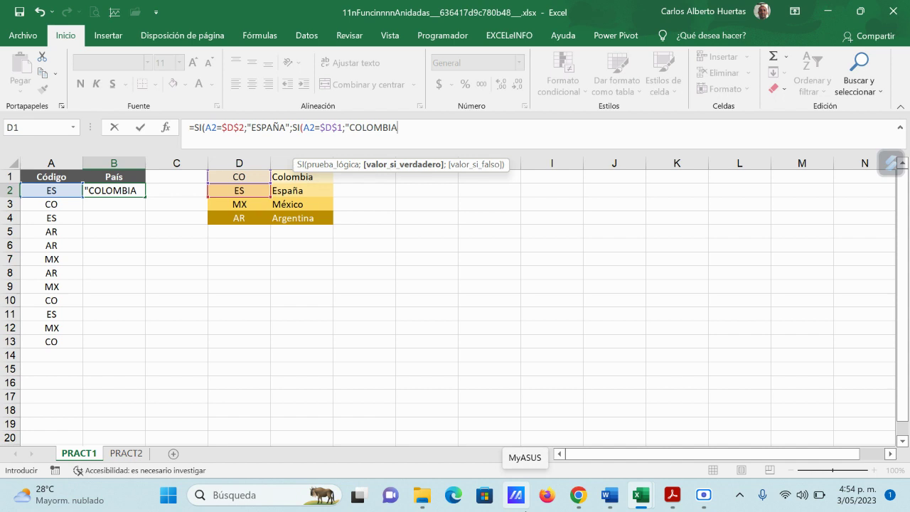
text(";)
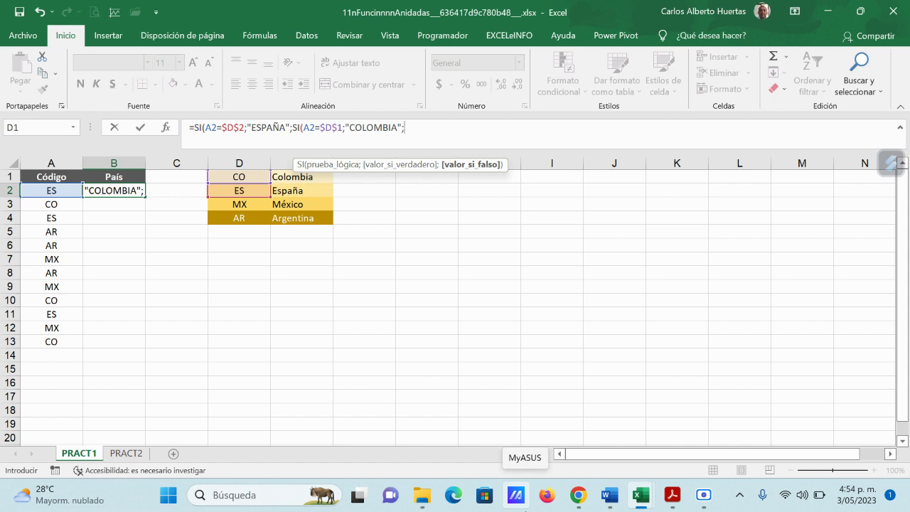
Nest a third SI as the false value, testing A2=$D$3 with an absolute reference to the MX code
text(SI)
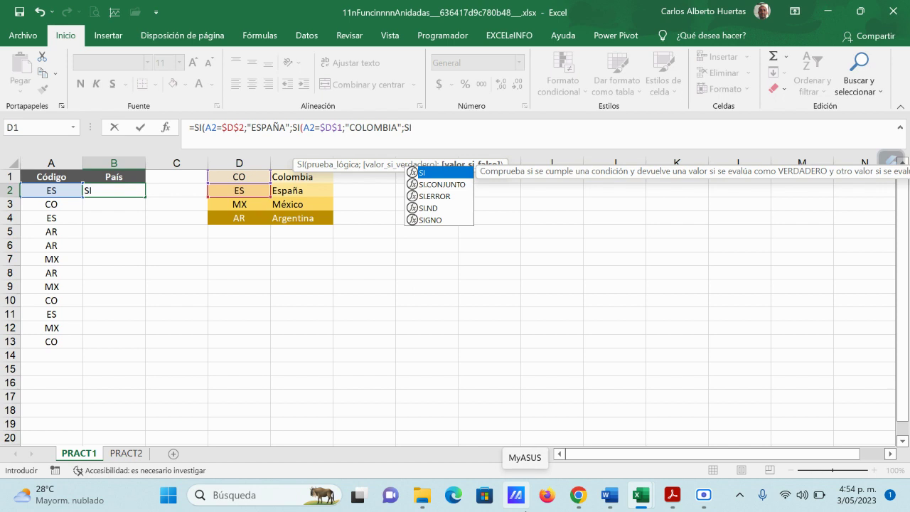
text(()
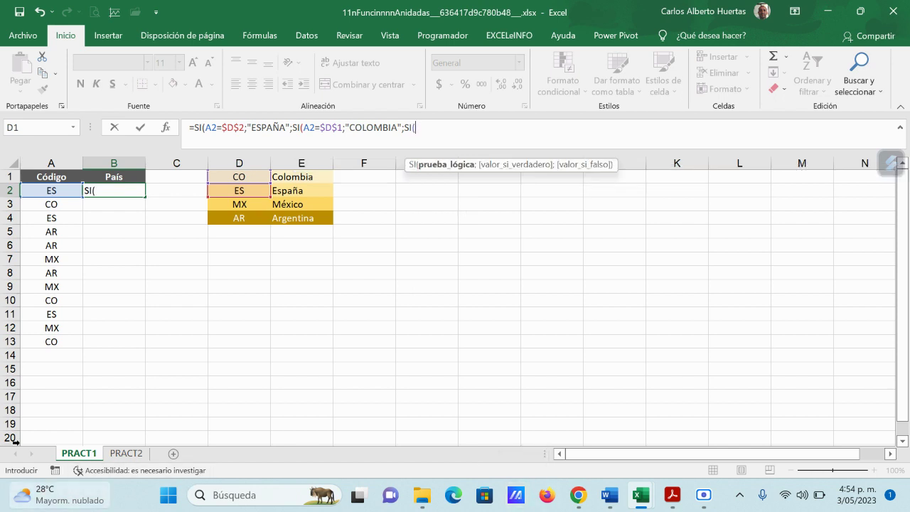
click(62, 191)
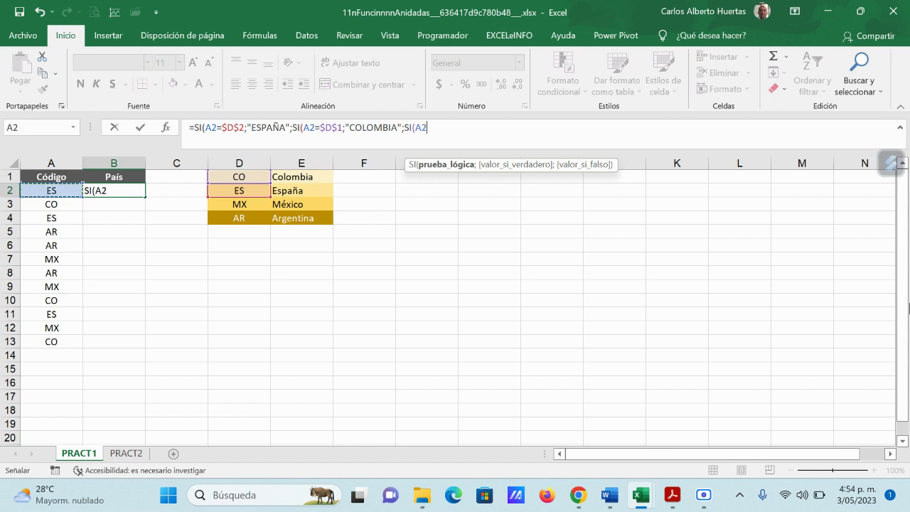
text(=)
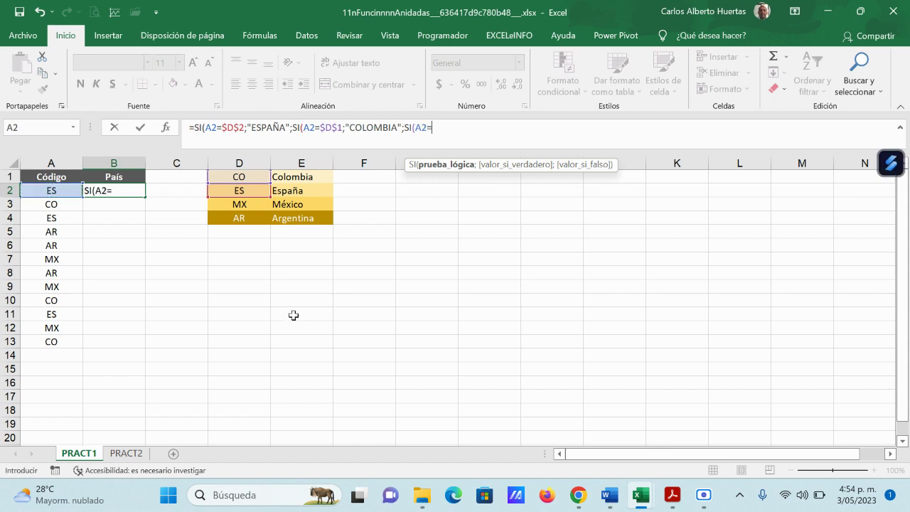
click(239, 204)
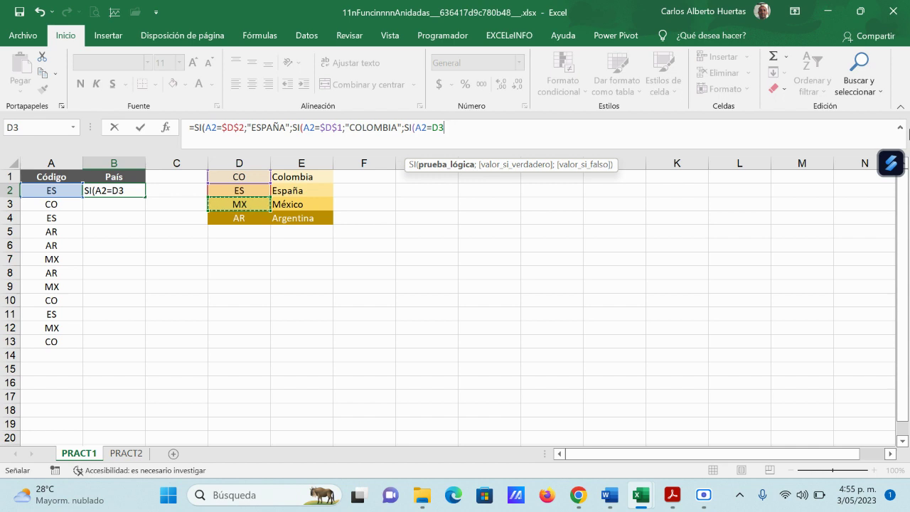
key(F4)
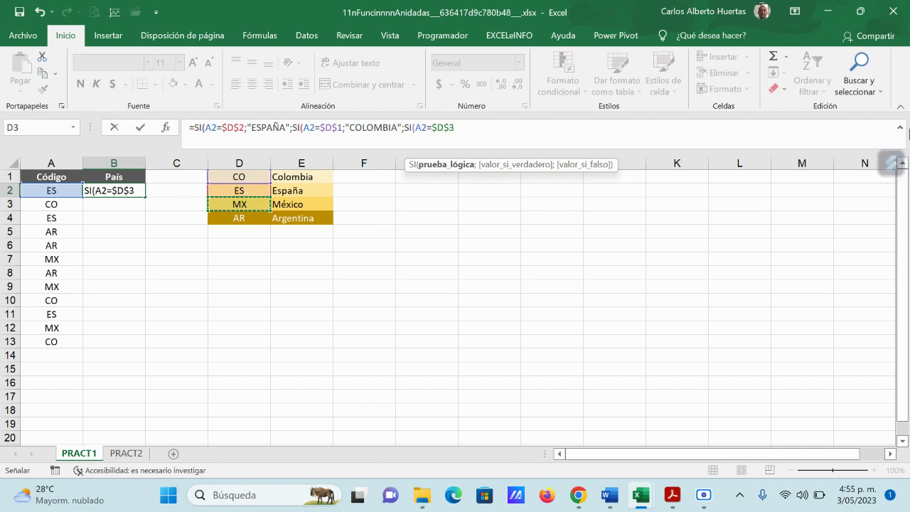
text(;)
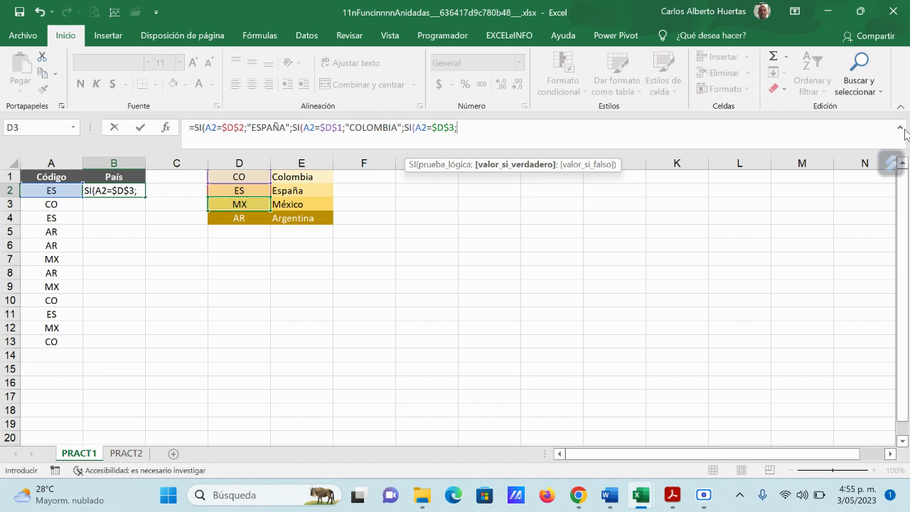
Set the third SI's true value to "MEXICO" and its false value to "ARGENTINA", collapsing the formula bar to one line
text(")
click(902, 130)
text(MEXICO)
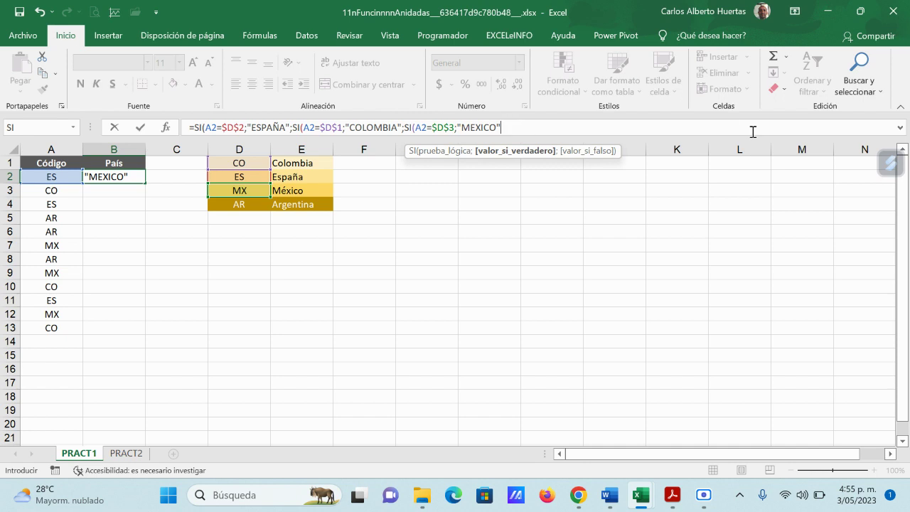
text(;)
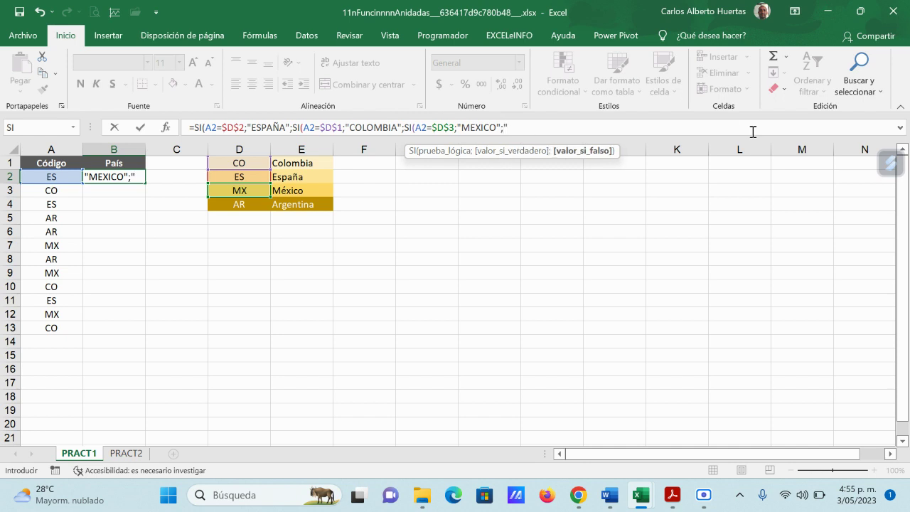
text("ARGENTI)
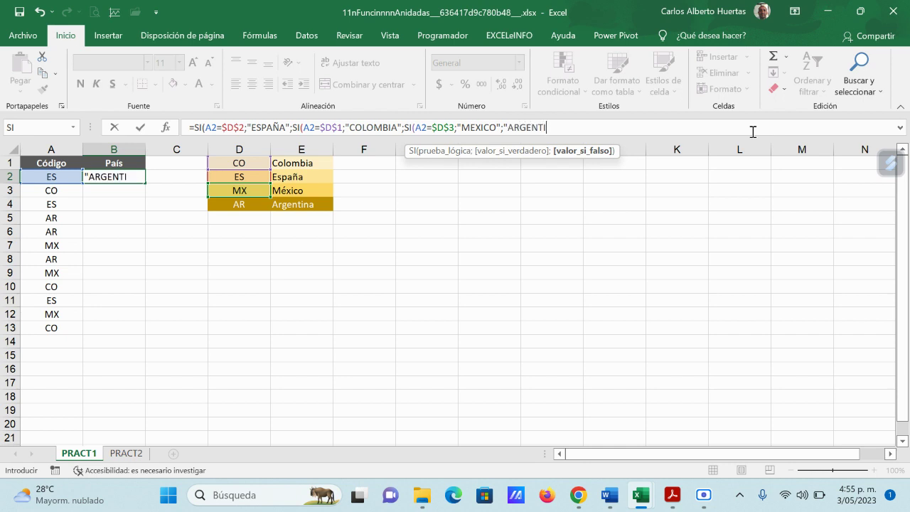
text(NA)
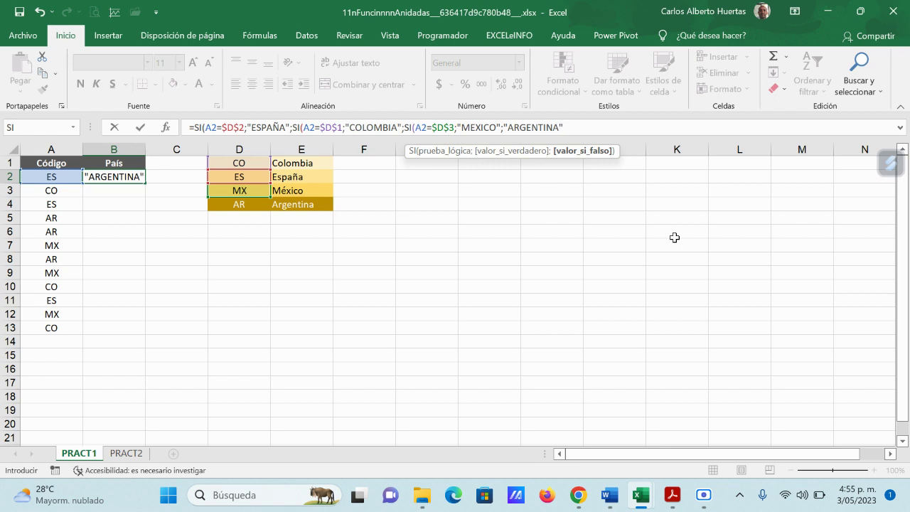
Close all three SI functions, accept the nested formula in B2 and fill it down through B13
text())
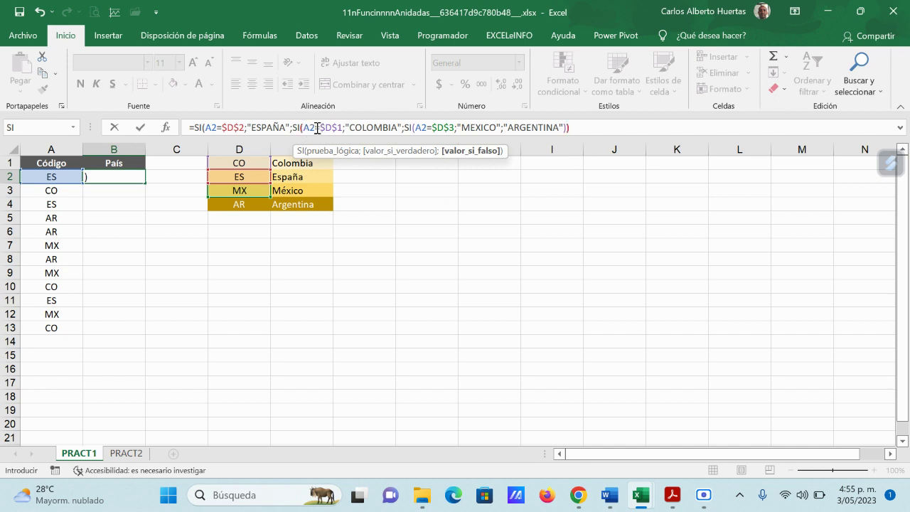
text())
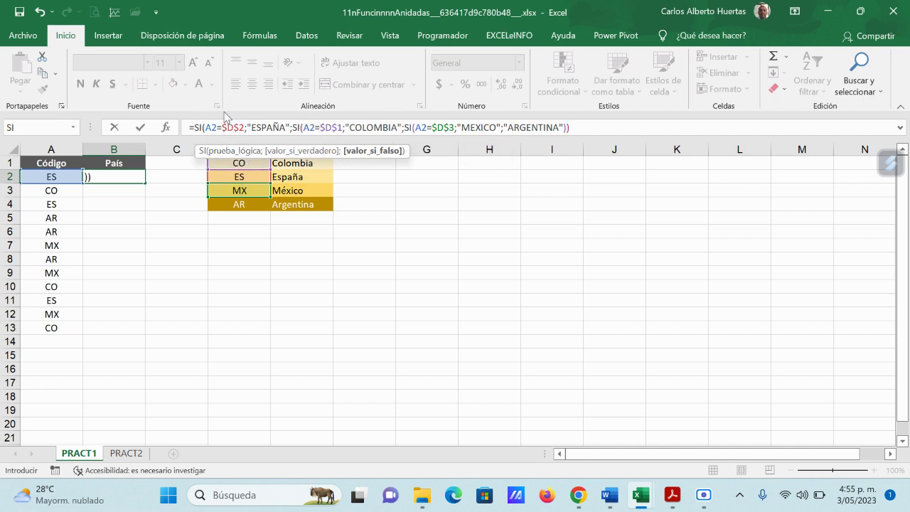
text())
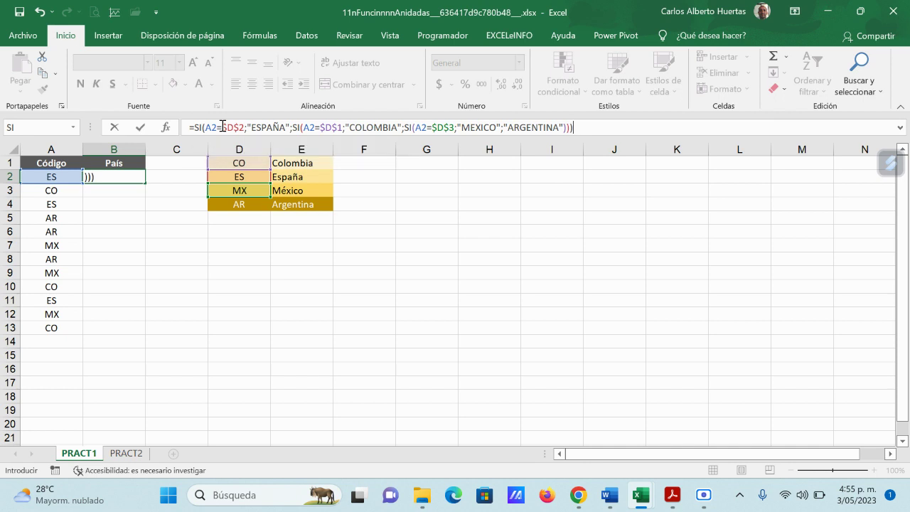
key(Return)
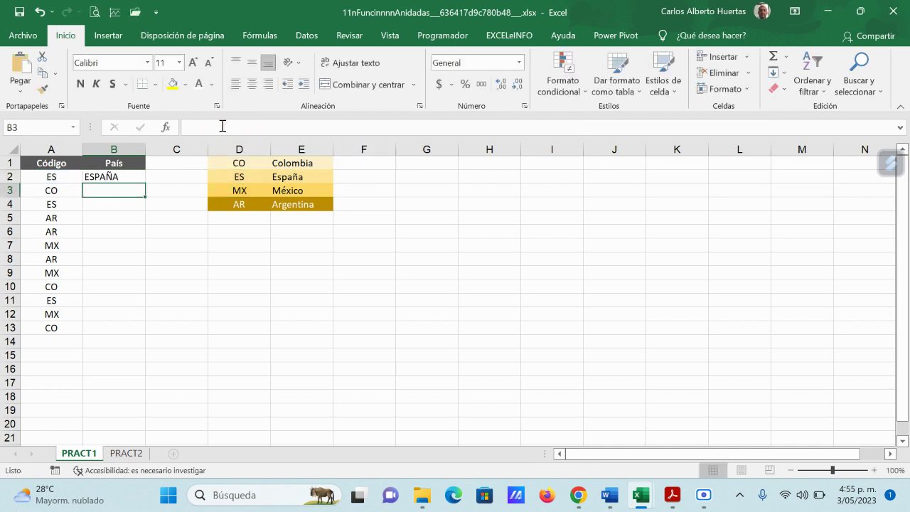
click(133, 177)
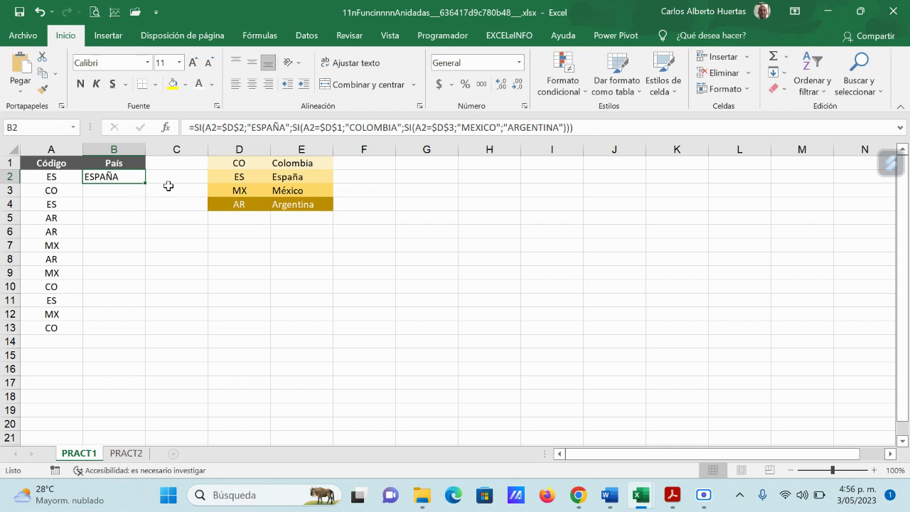
drag(145, 183, 142, 331)
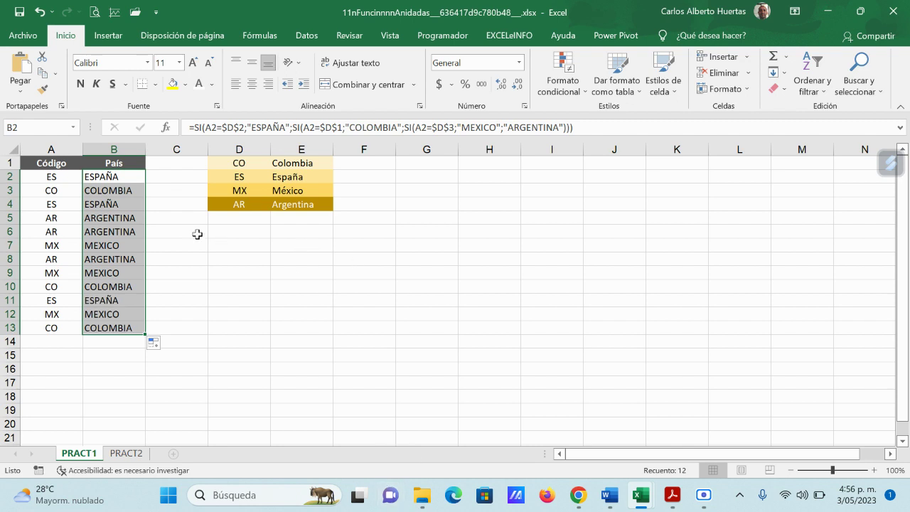
Check the País results against their codes row by row and review the nested SI formula in B2
click(64, 191)
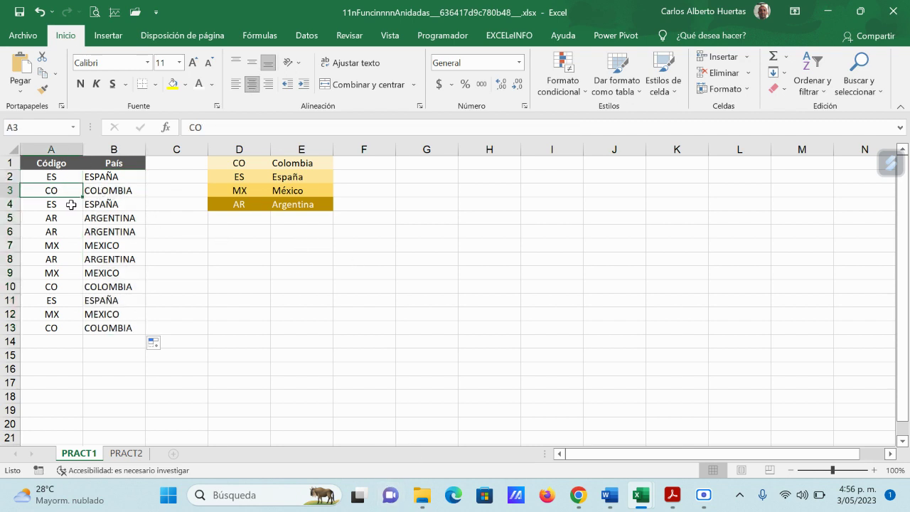
click(71, 205)
click(65, 217)
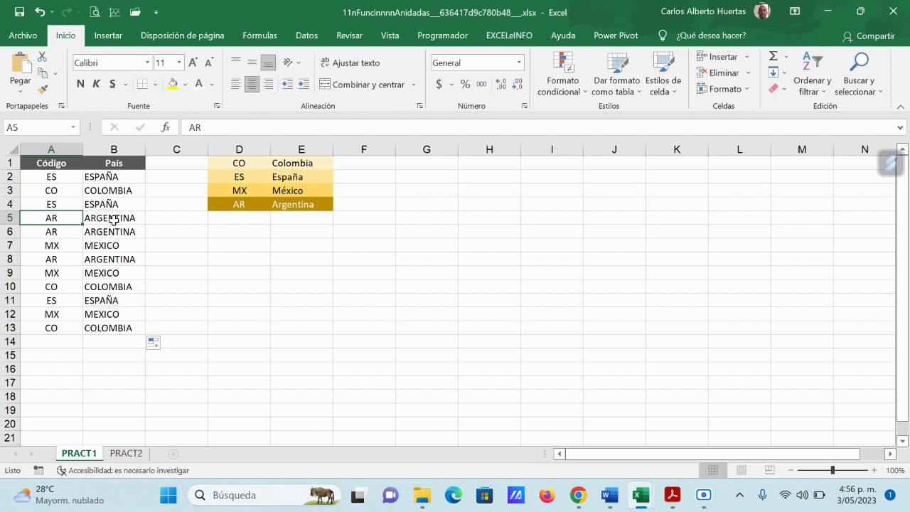
click(70, 235)
click(68, 245)
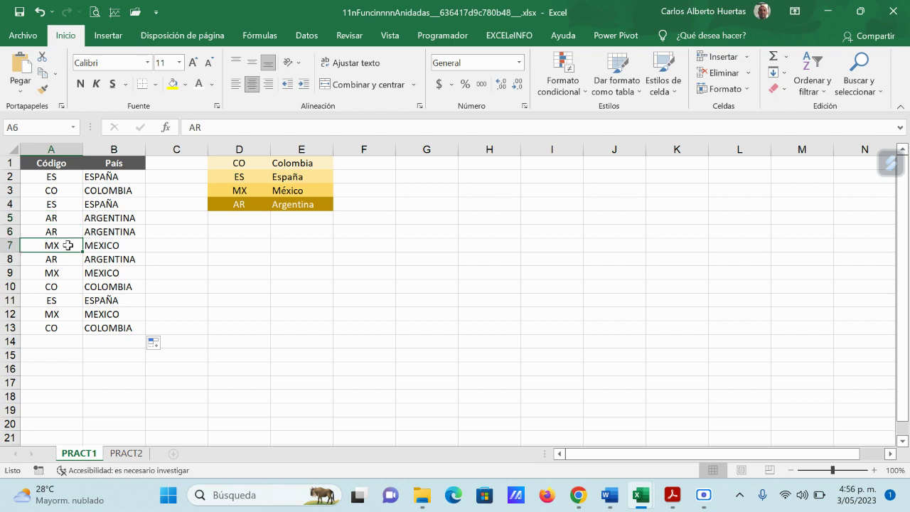
click(104, 245)
click(60, 262)
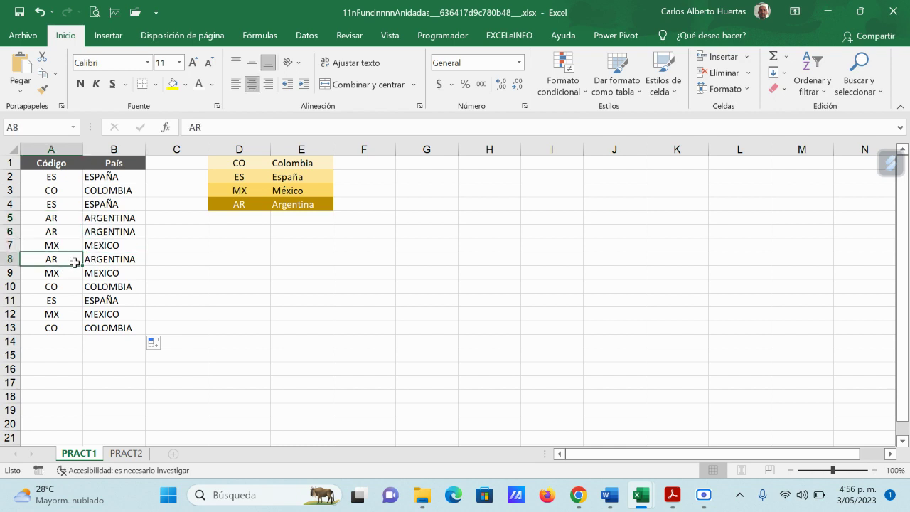
click(71, 274)
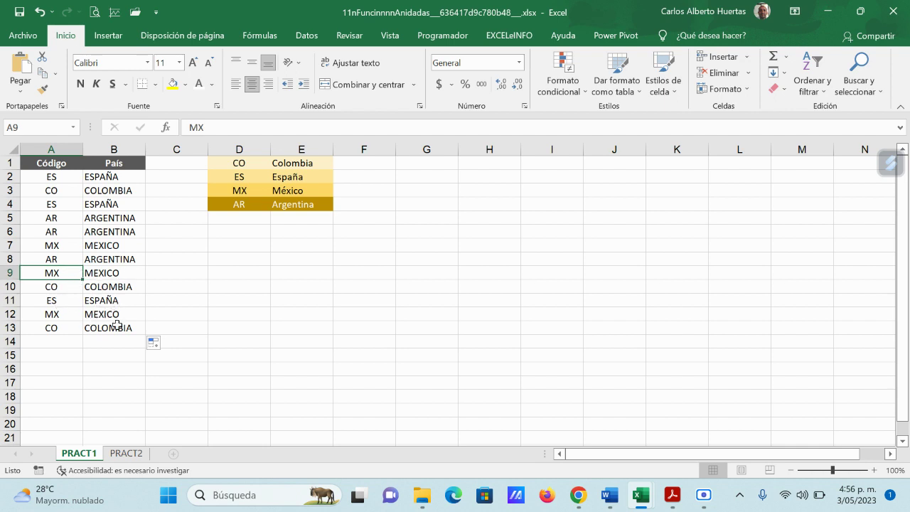
click(117, 178)
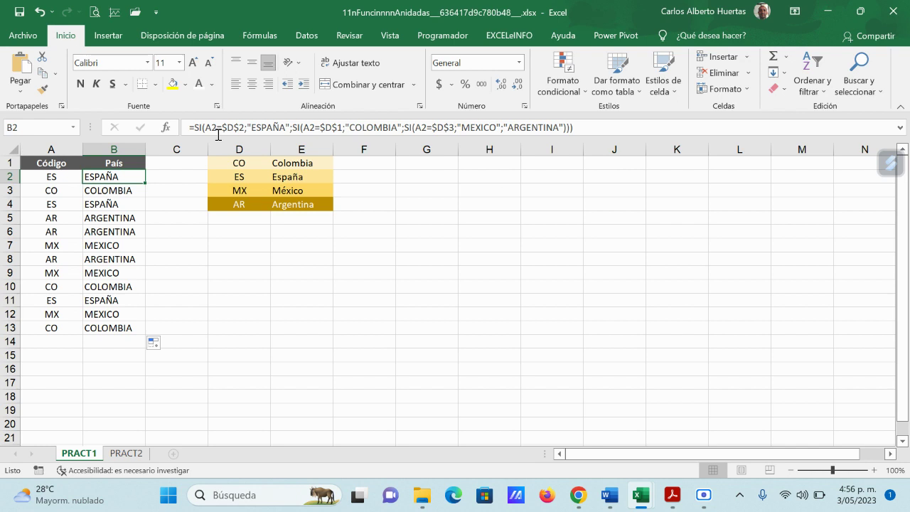
Switch to the Meet call in Chrome, admit the waiting participant and check the call's chat messages
mouse_move(595, 501)
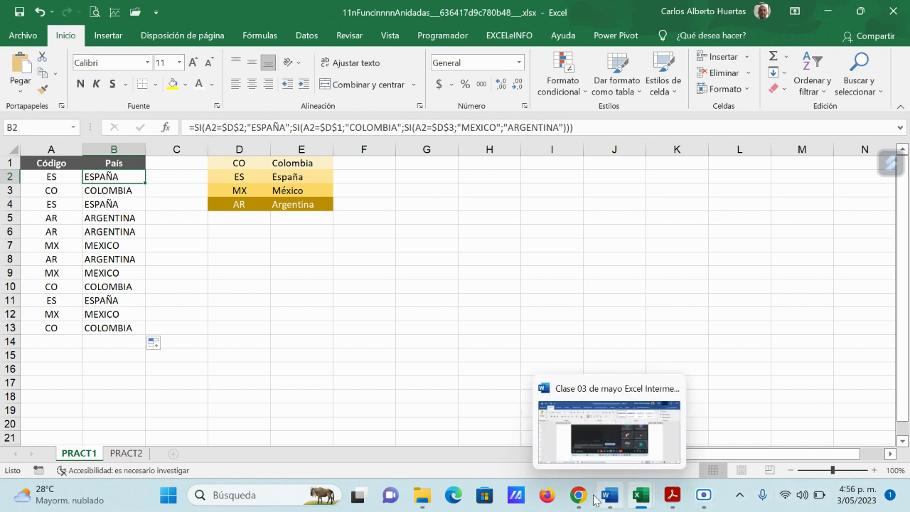
click(448, 433)
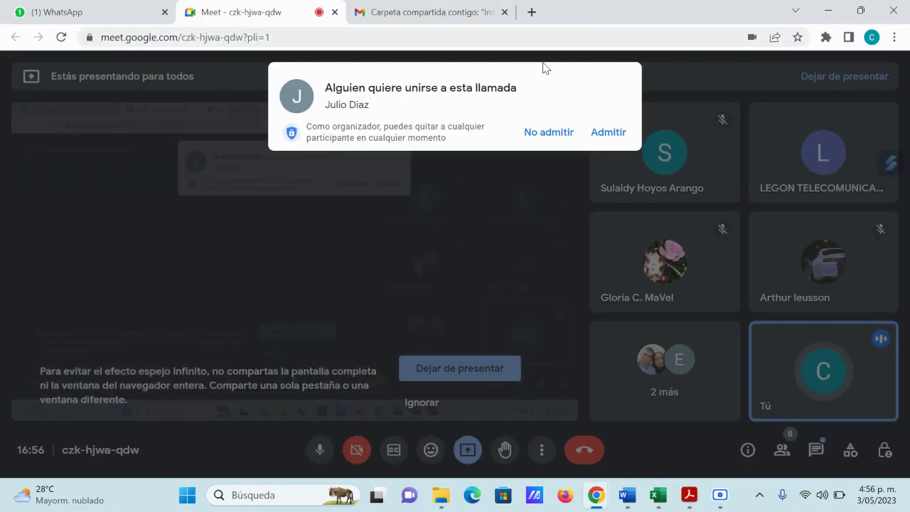
click(607, 132)
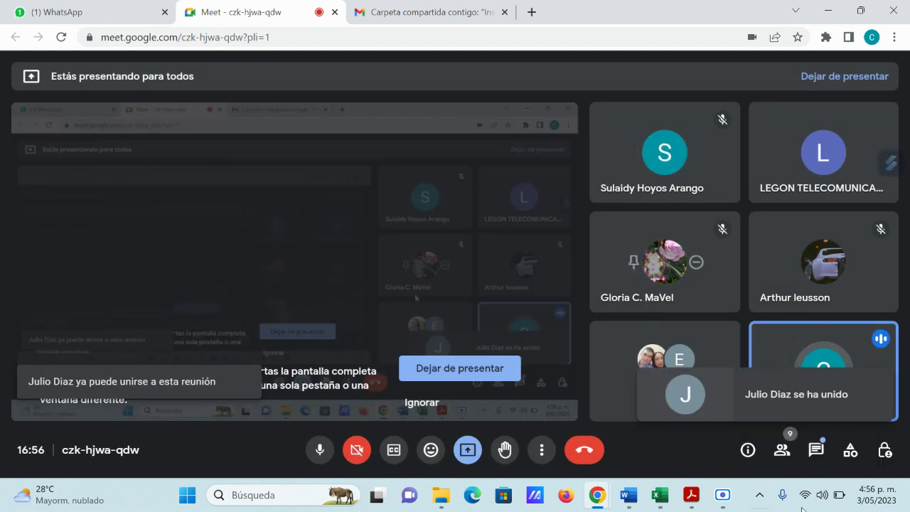
click(817, 452)
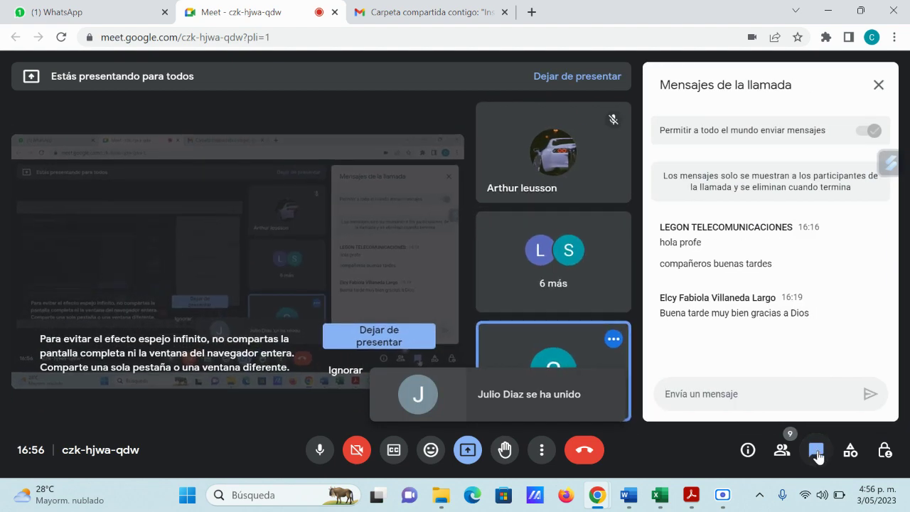
click(877, 85)
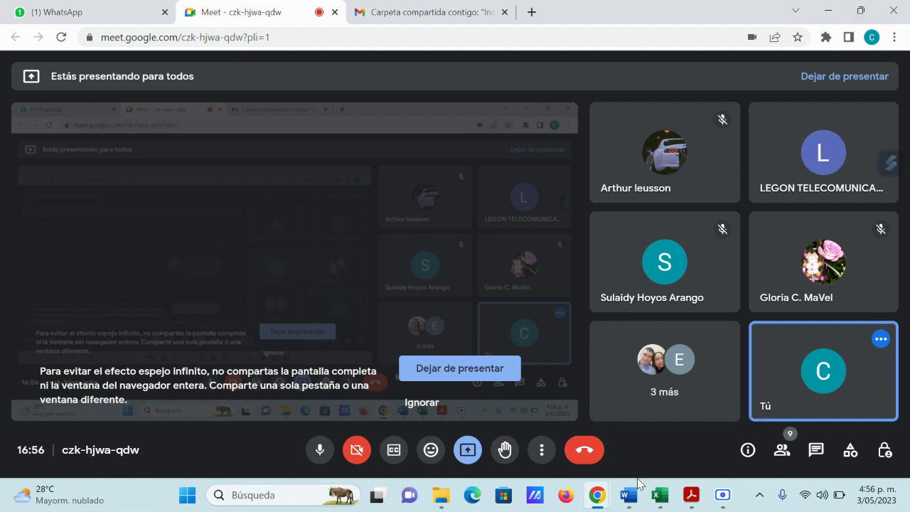
Switch back to the 11nFuncinnnnAnidadas workbook in Excel and dismiss the Chrome presenting notification
mouse_move(660, 493)
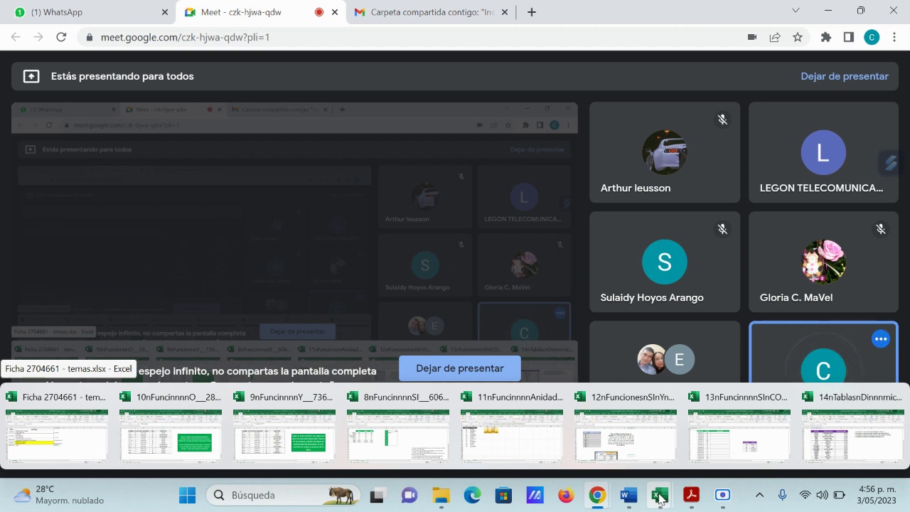
click(511, 434)
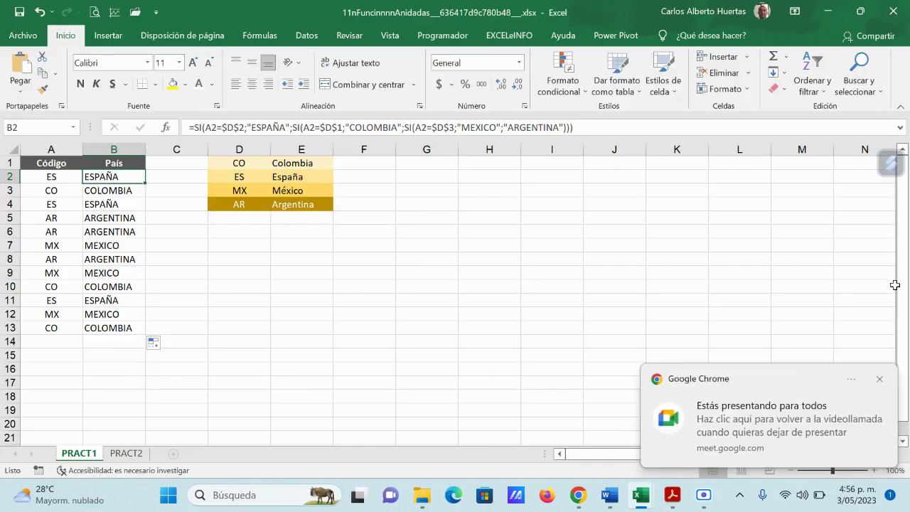
click(879, 378)
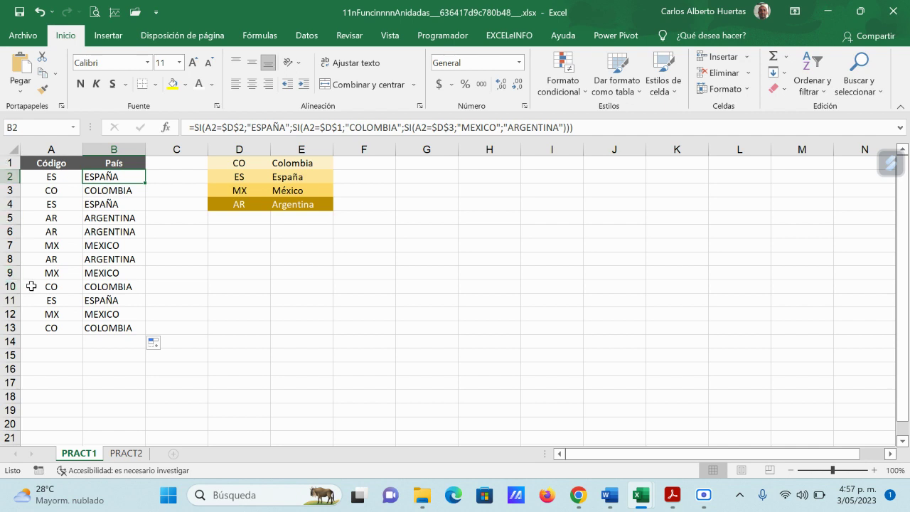
Open the PRACT2 sheet and read the instructions for the ESTADO DE VENTA, BONIFICACIÓN and ANÁLISIS columns
click(127, 453)
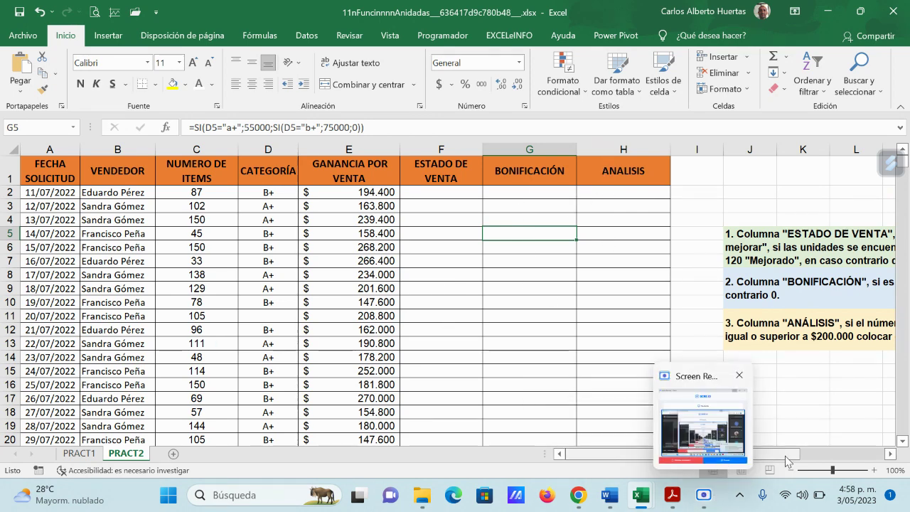
drag(782, 455, 868, 453)
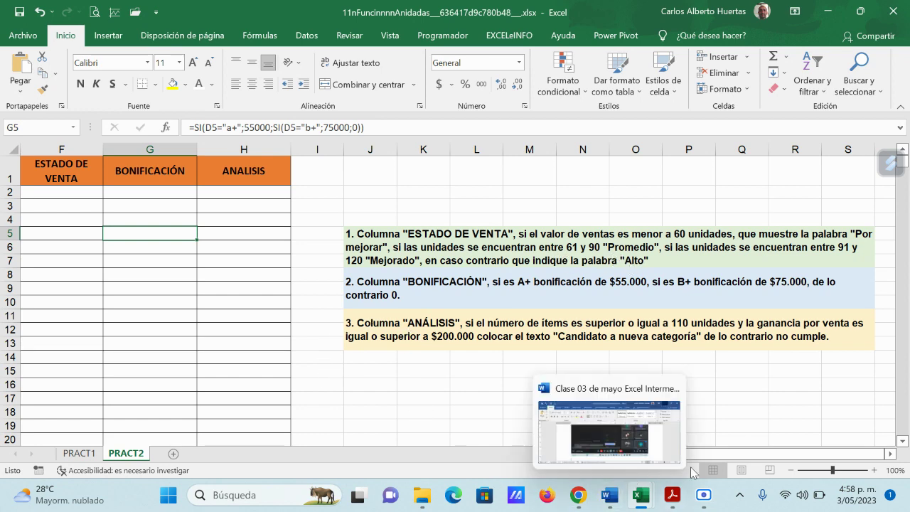
drag(682, 453, 597, 453)
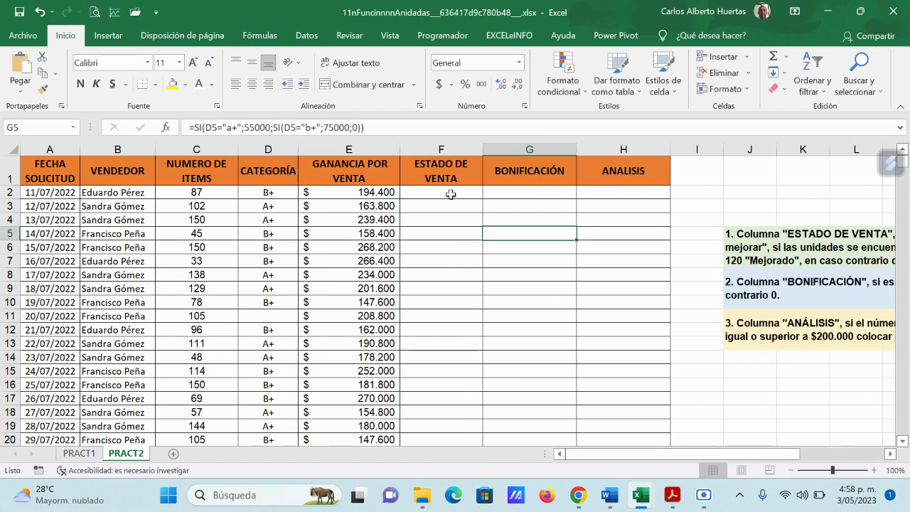
Set the font colour of cell F2 under ESTADO DE VENTA to black
click(450, 194)
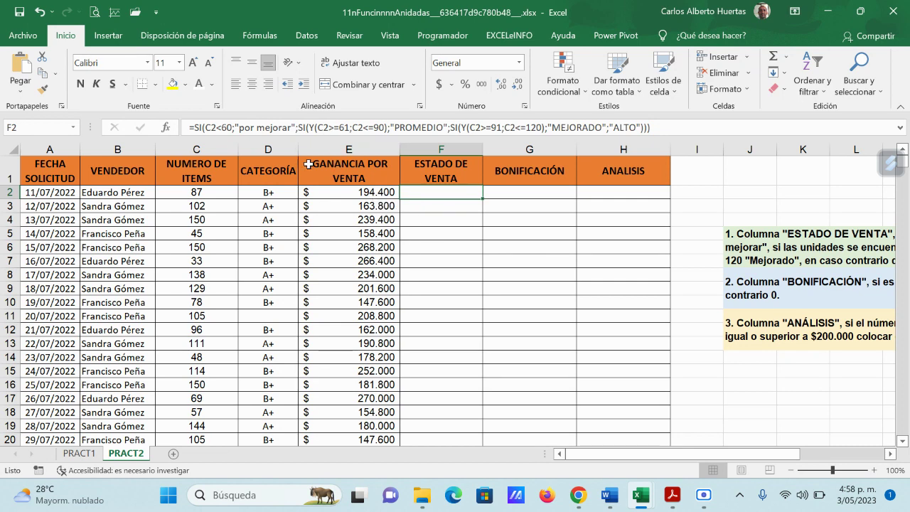
click(211, 84)
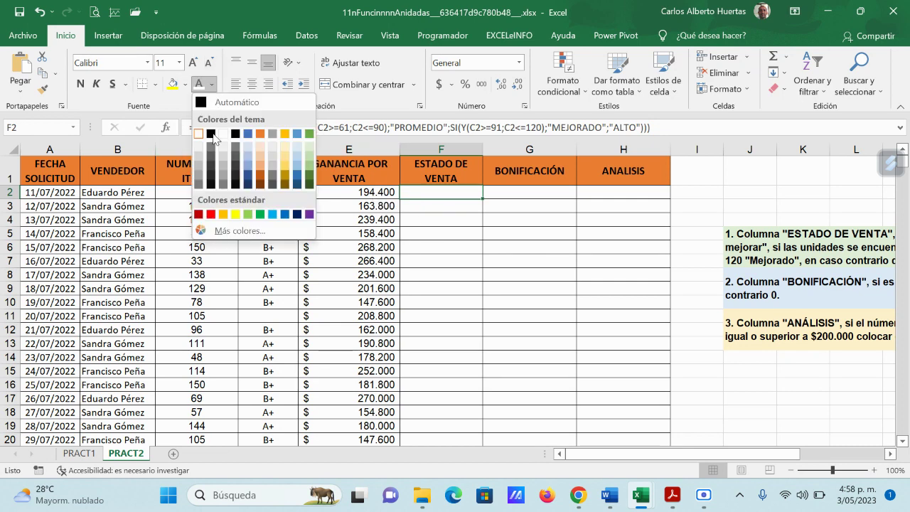
click(211, 135)
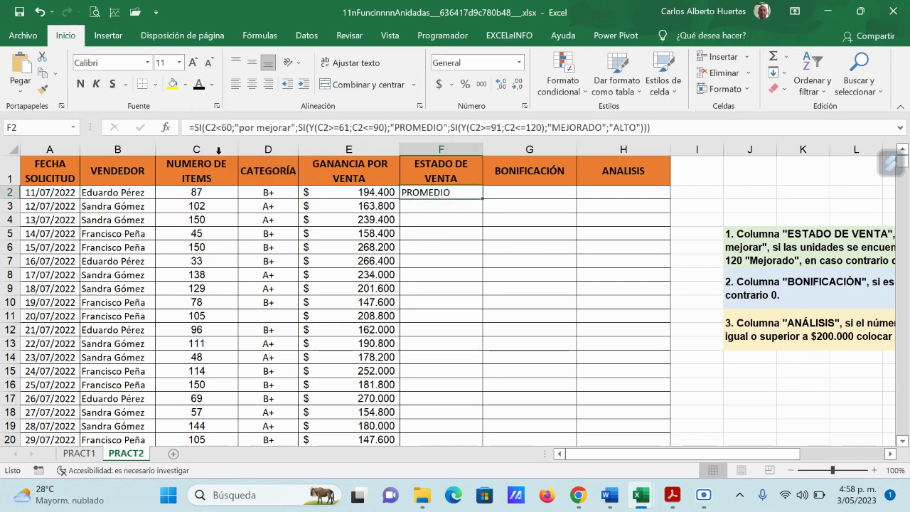
Examine the nested SI and Y formula in F2 part by part against the first exercise's instructions
double_click(431, 198)
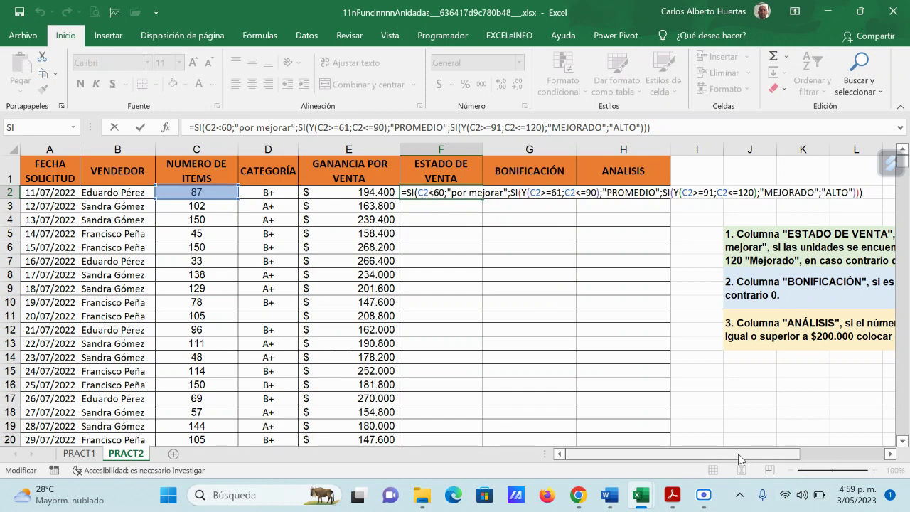
drag(739, 455, 824, 455)
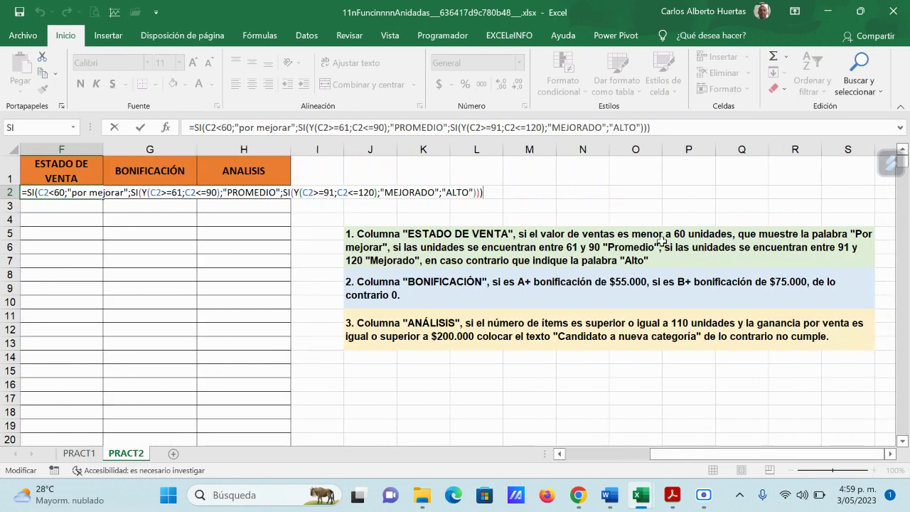
drag(710, 455, 611, 456)
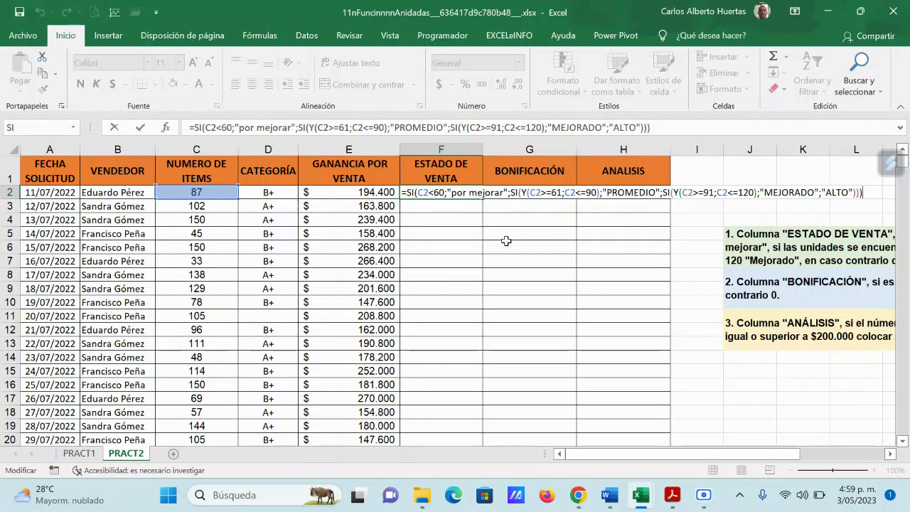
drag(742, 458, 838, 459)
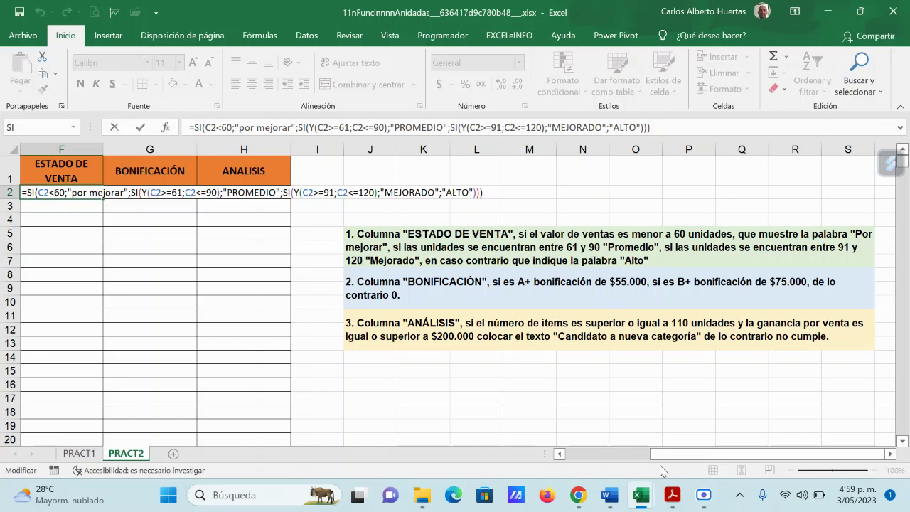
drag(665, 458, 592, 456)
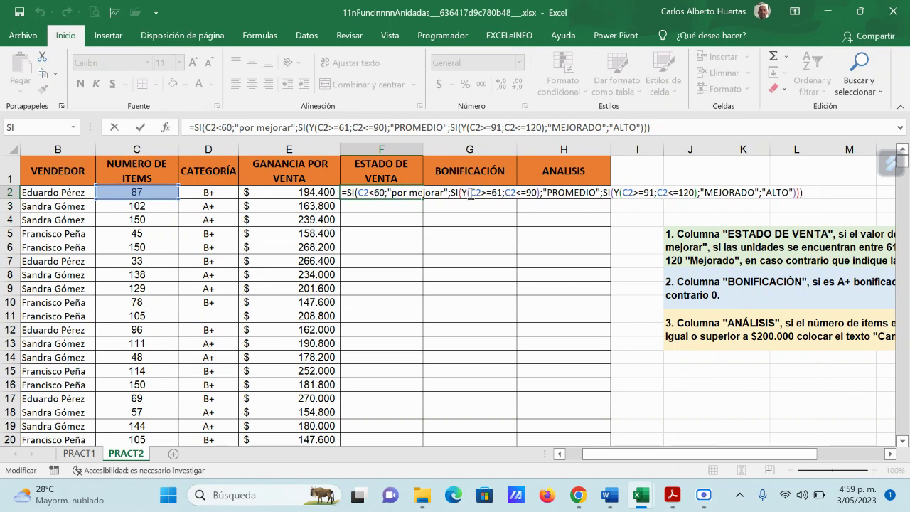
drag(476, 192, 540, 192)
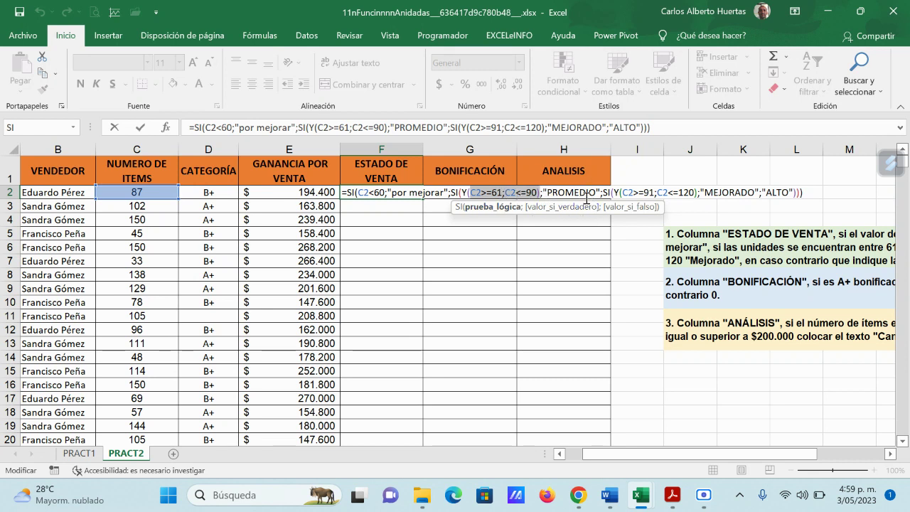
drag(785, 455, 852, 459)
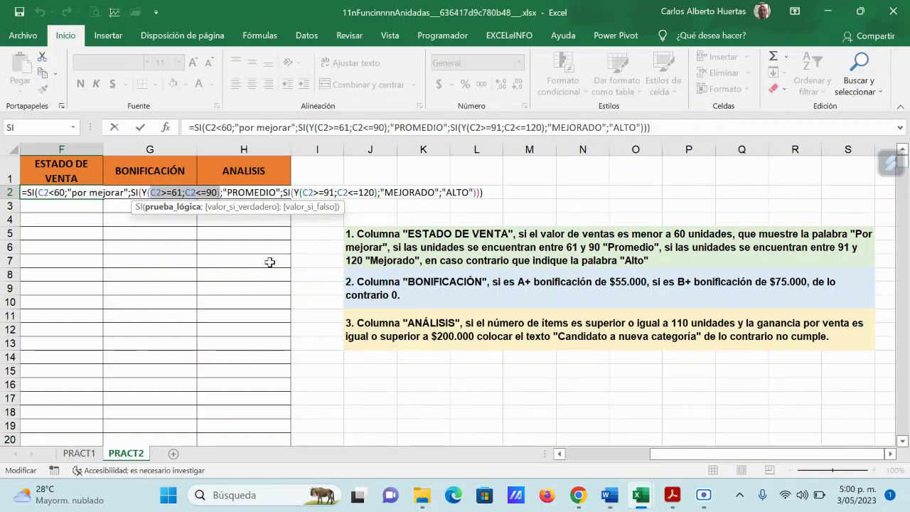
click(301, 191)
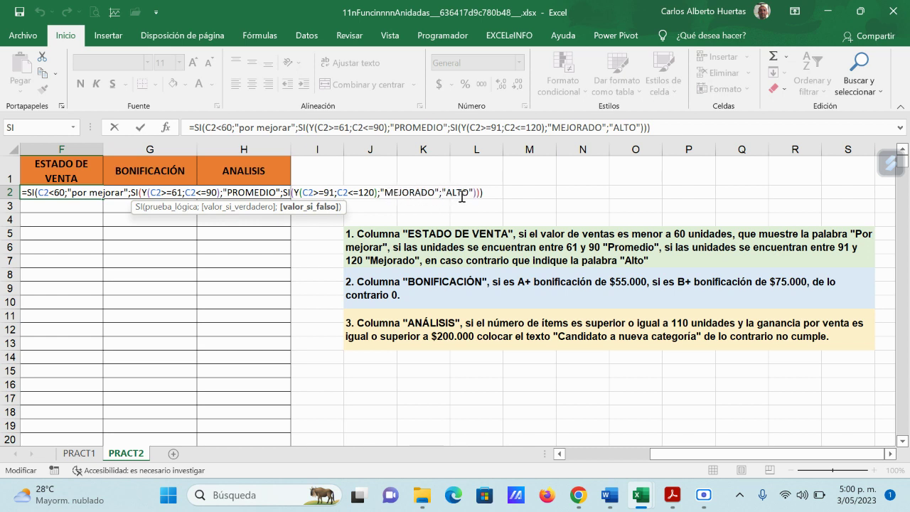
key(Return)
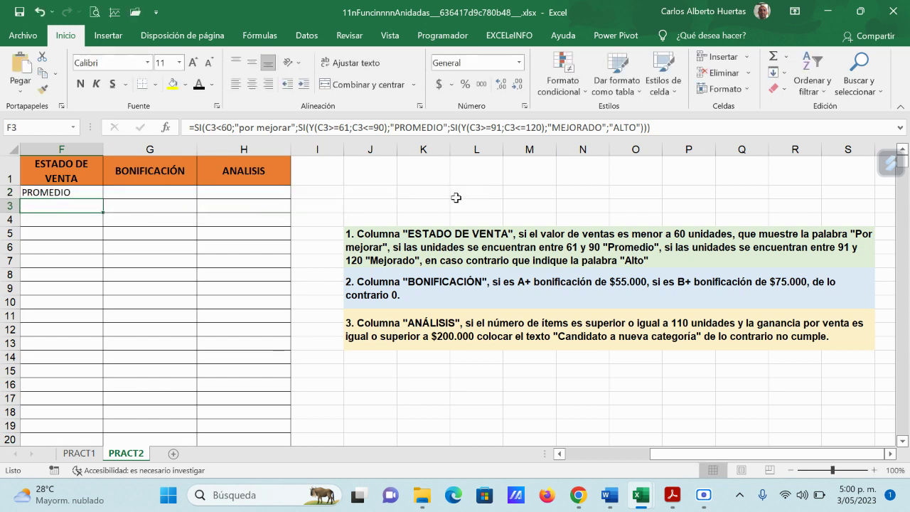
Fill the ESTADO DE VENTA formula from F2 down through F14
drag(708, 455, 637, 456)
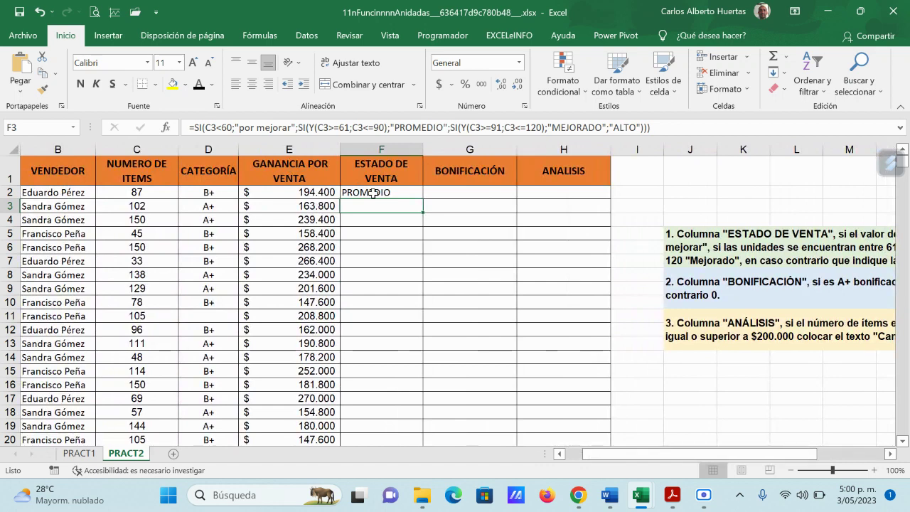
key(Up)
drag(422, 198, 418, 369)
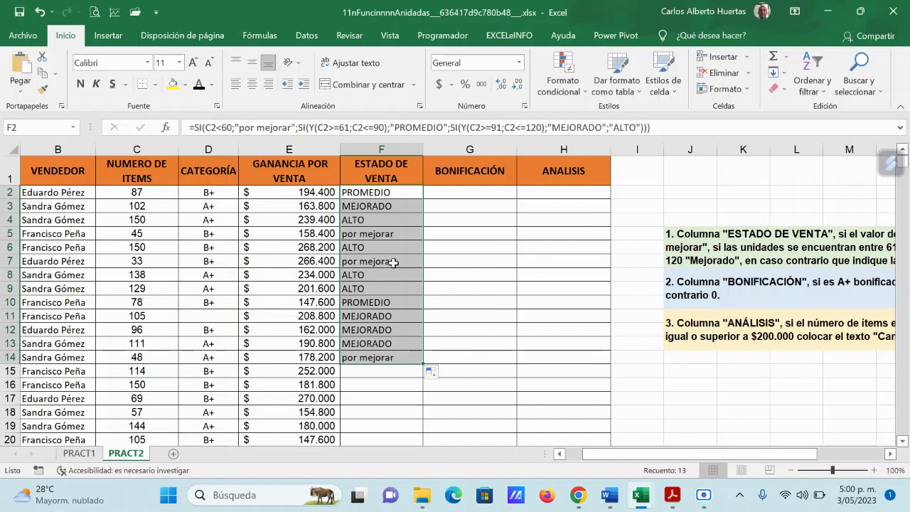
Compare the ESTADO DE VENTA results with the item numbers in column C and the ranges in the first instruction
click(155, 192)
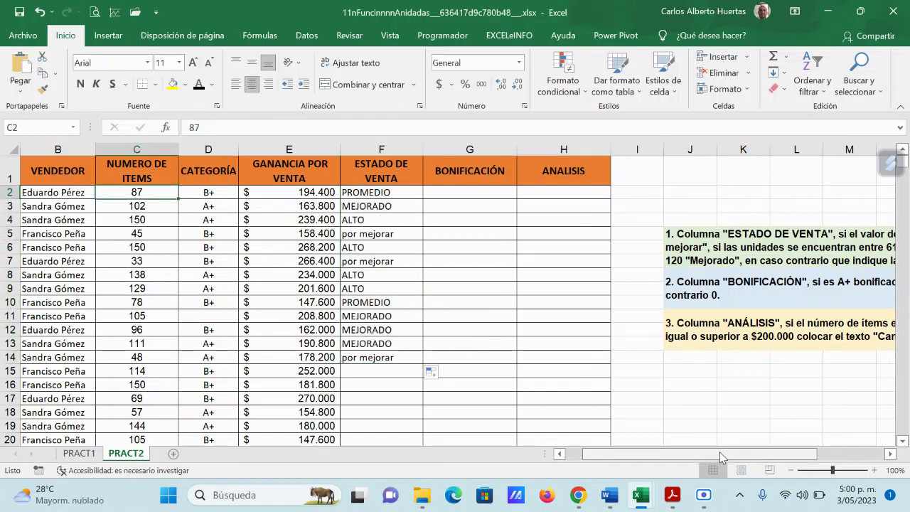
scroll(609, 286, right, 3)
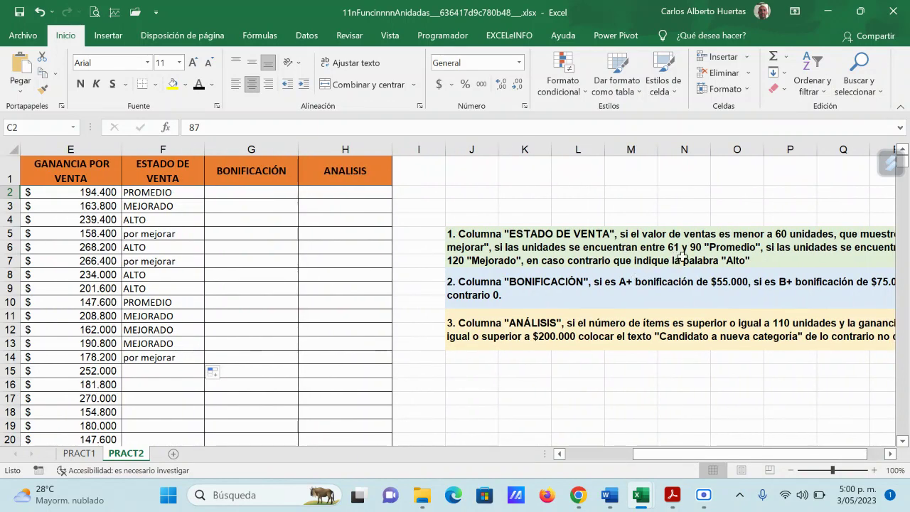
drag(810, 456, 741, 456)
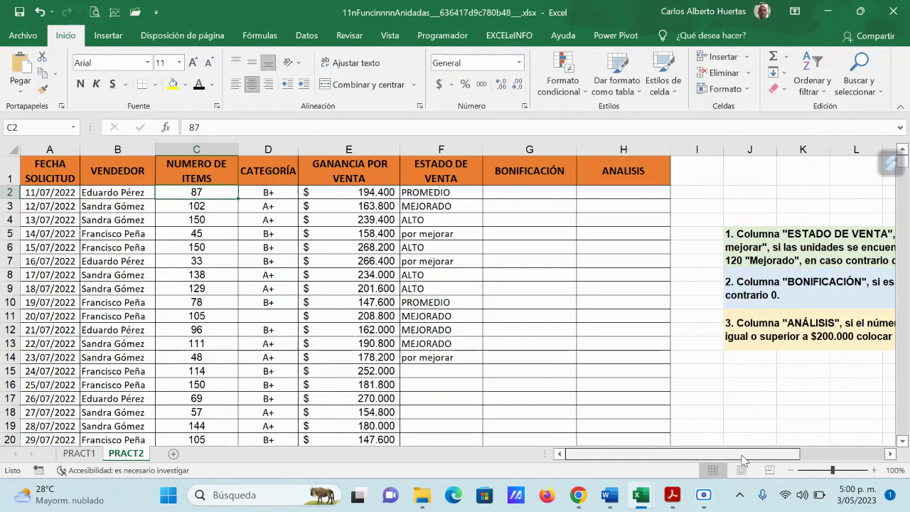
click(458, 193)
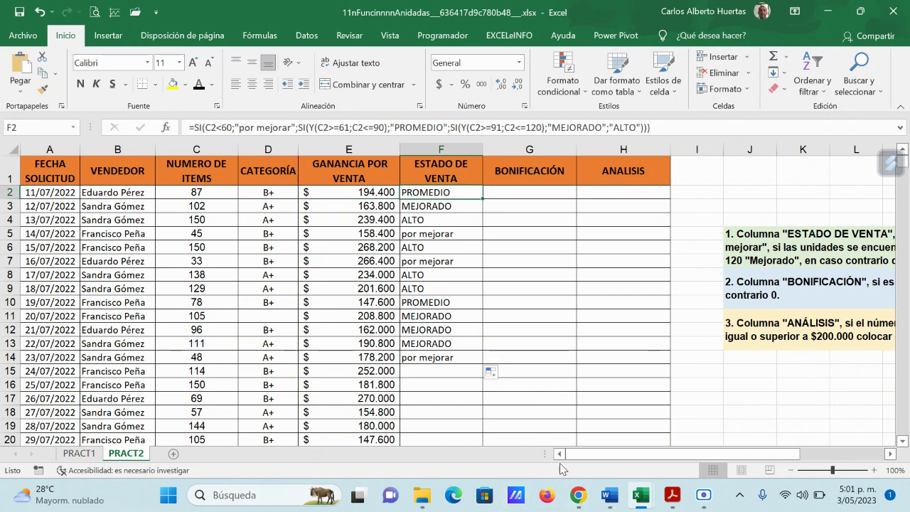
drag(691, 460, 769, 460)
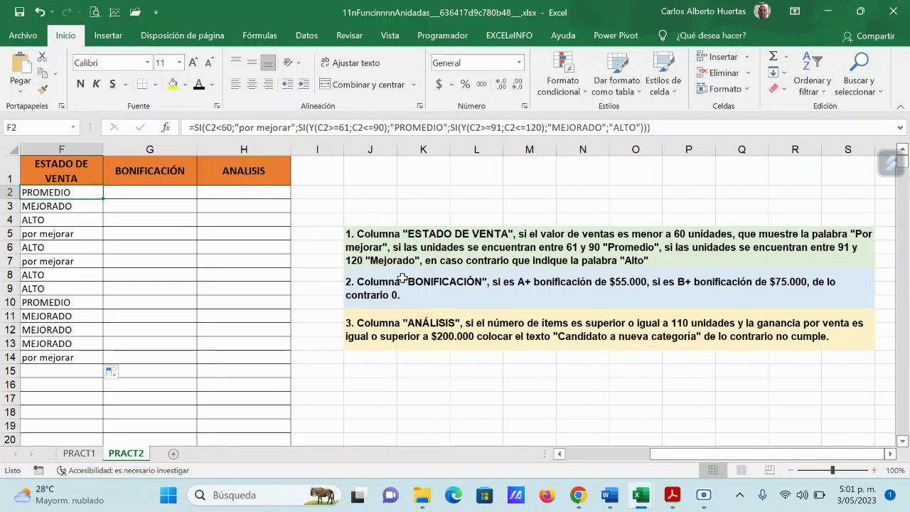
drag(733, 459, 674, 459)
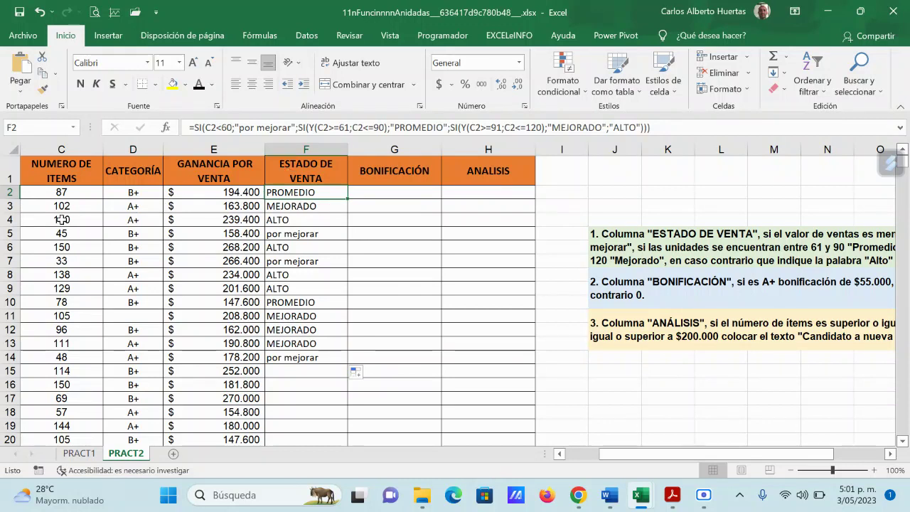
click(312, 221)
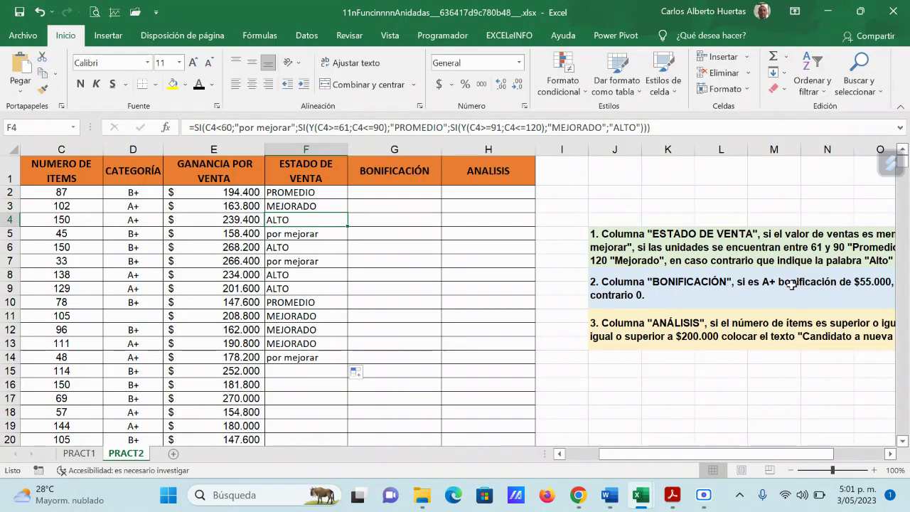
drag(764, 453, 814, 453)
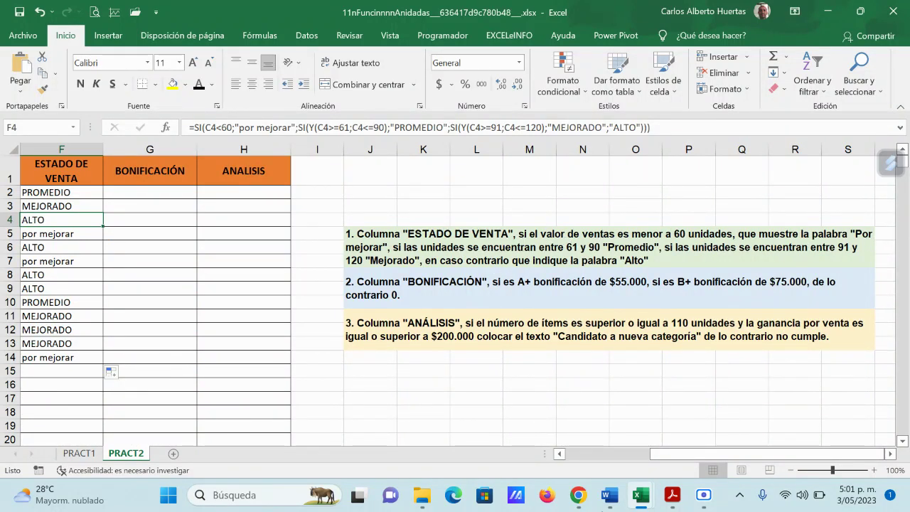
drag(791, 455, 706, 460)
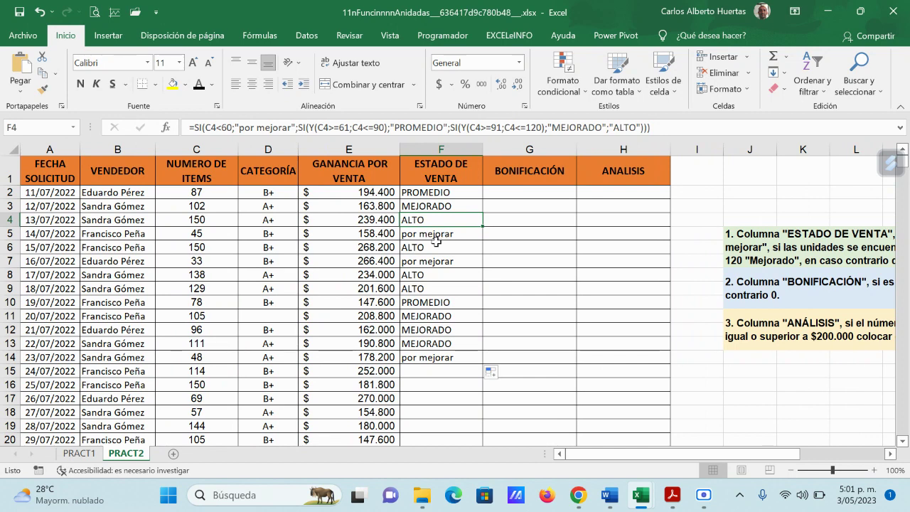
Fill the ESTADO DE VENTA formula from F2:F5 down through the last data row of the column
drag(458, 191, 458, 233)
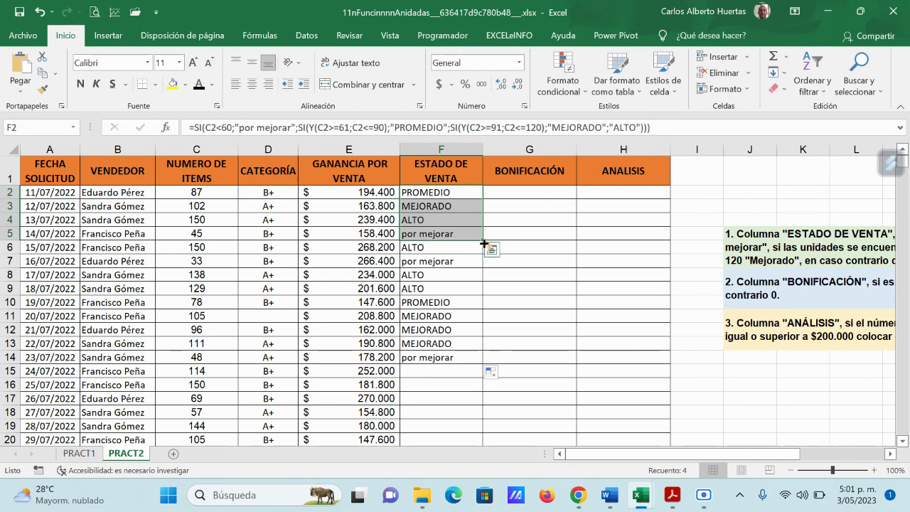
drag(482, 240, 466, 422)
scroll(605, 317, up, 5)
scroll(605, 317, up, 20)
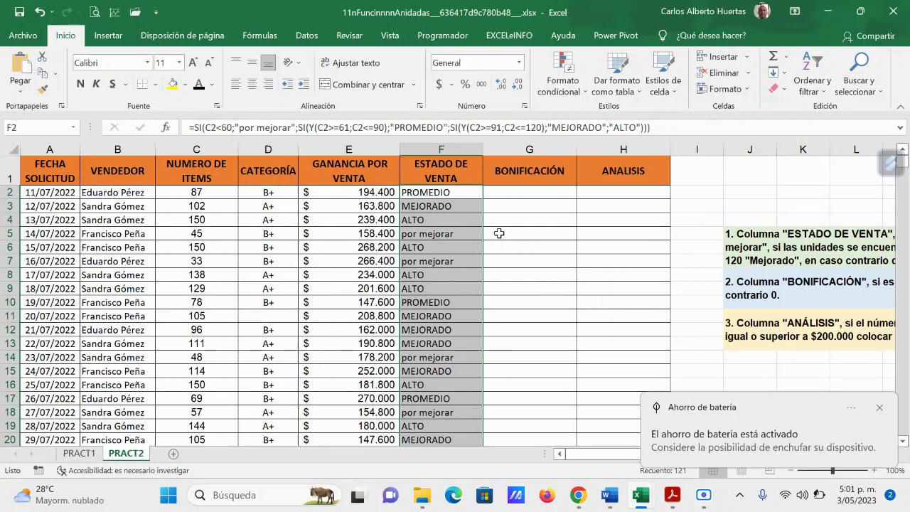
click(449, 196)
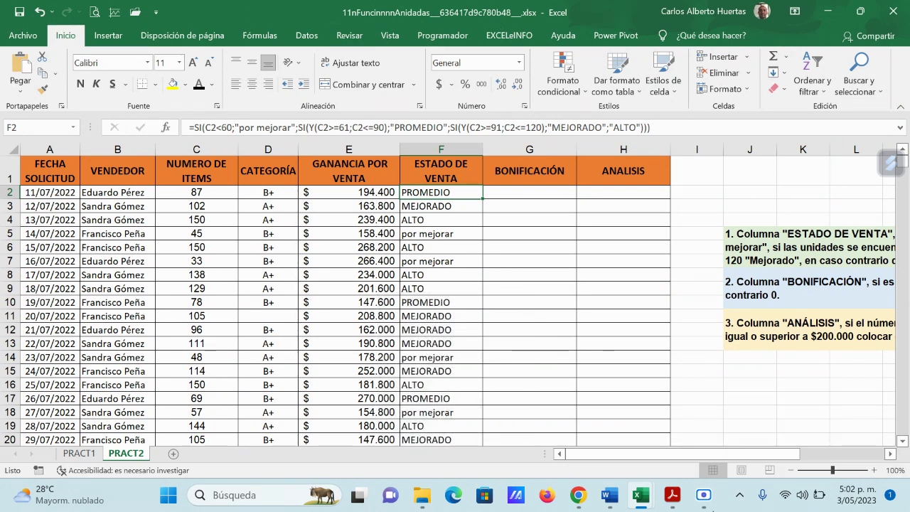
Review the second instruction, clear the formula in G2 under BONIFICACIÓN, and start inserting a function in that cell
click(545, 198)
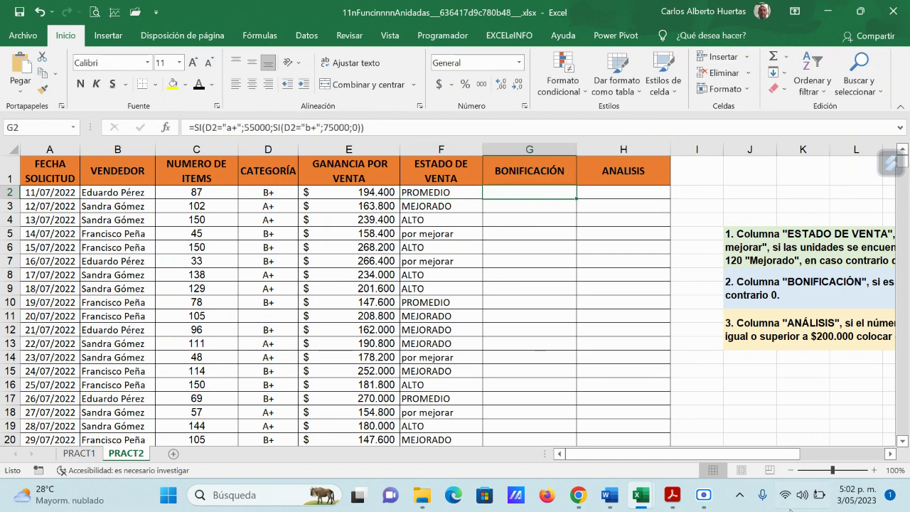
drag(739, 453, 824, 460)
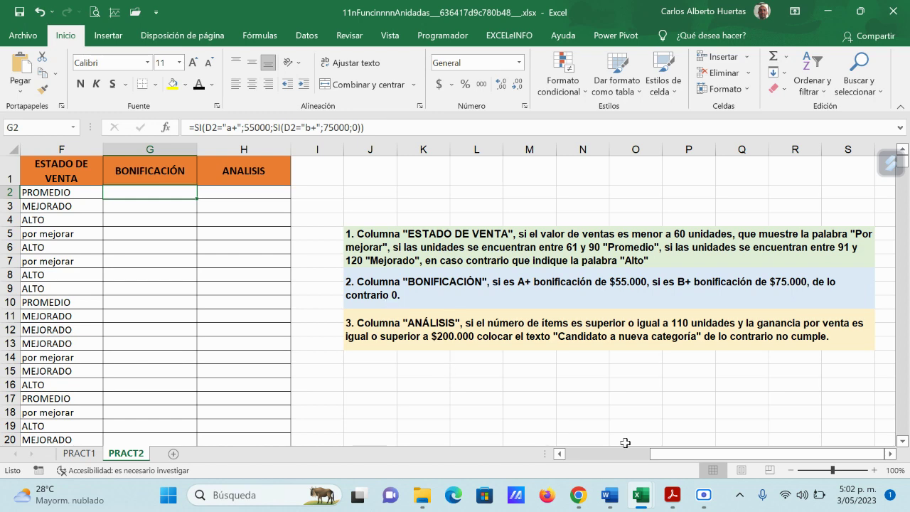
drag(691, 455, 608, 452)
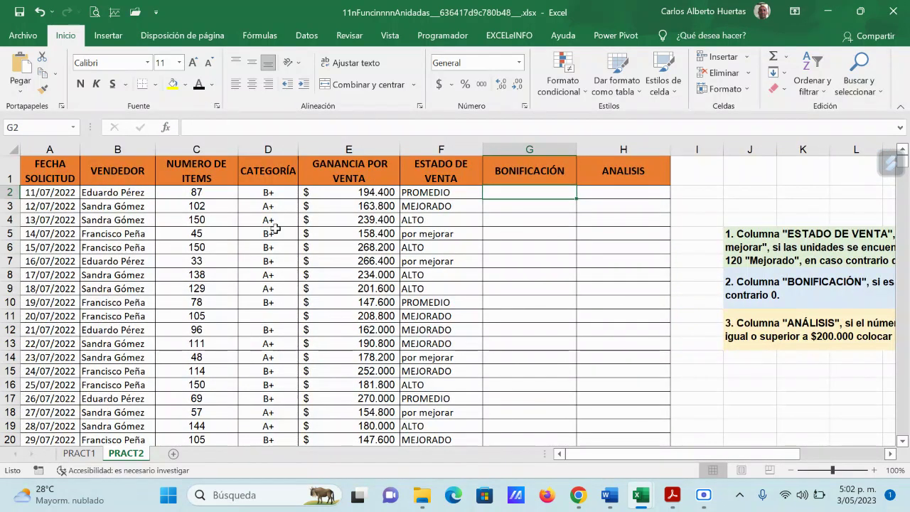
click(166, 127)
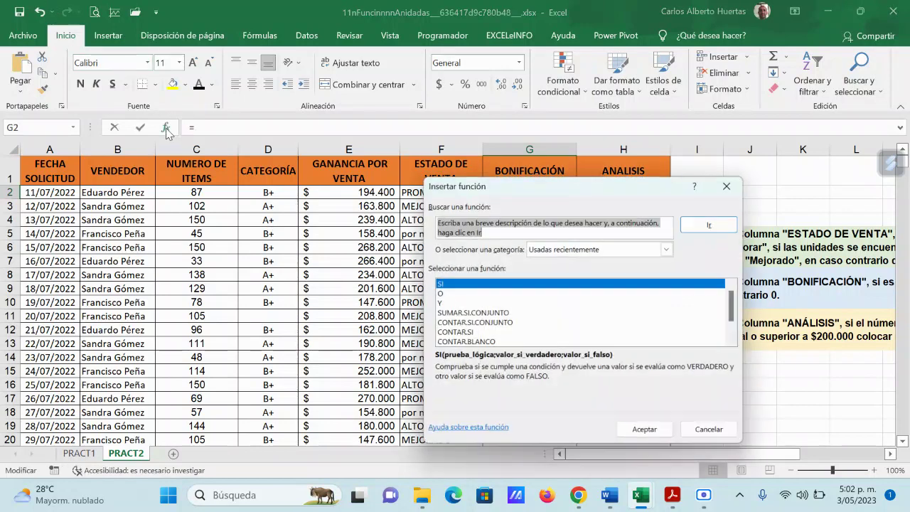
Insert the SI function in cell G2 and move its collapsed logical-test entry box clear of the data
double_click(450, 285)
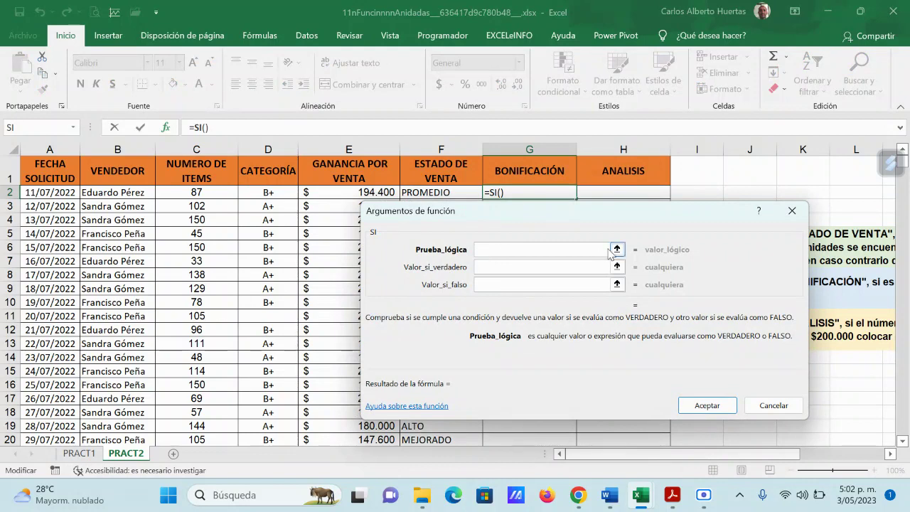
click(615, 249)
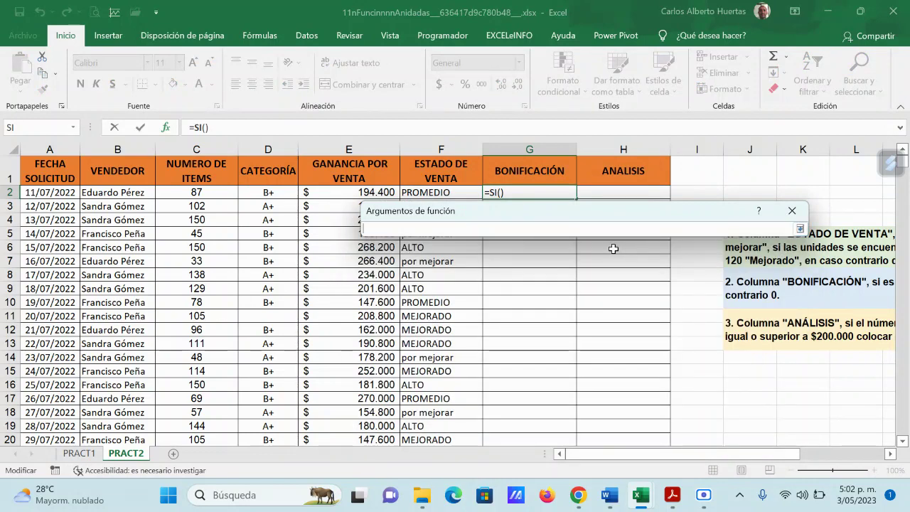
drag(626, 212, 604, 103)
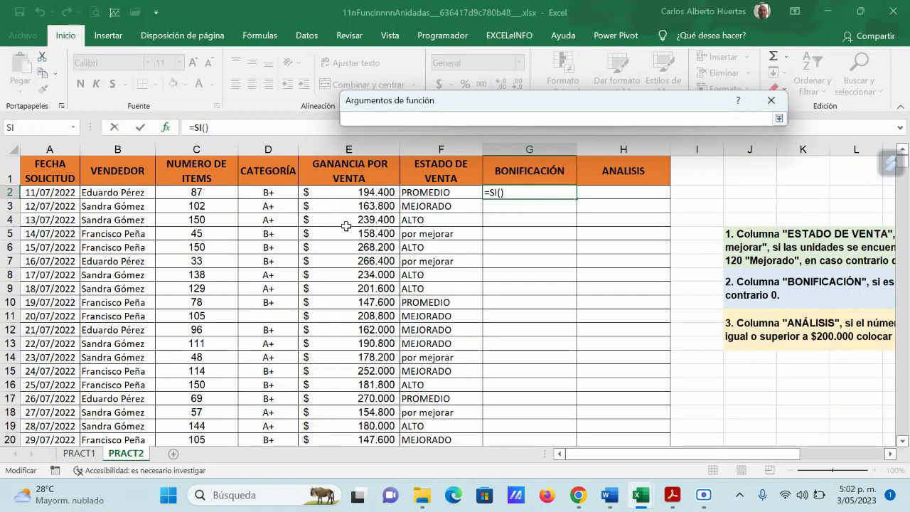
click(273, 206)
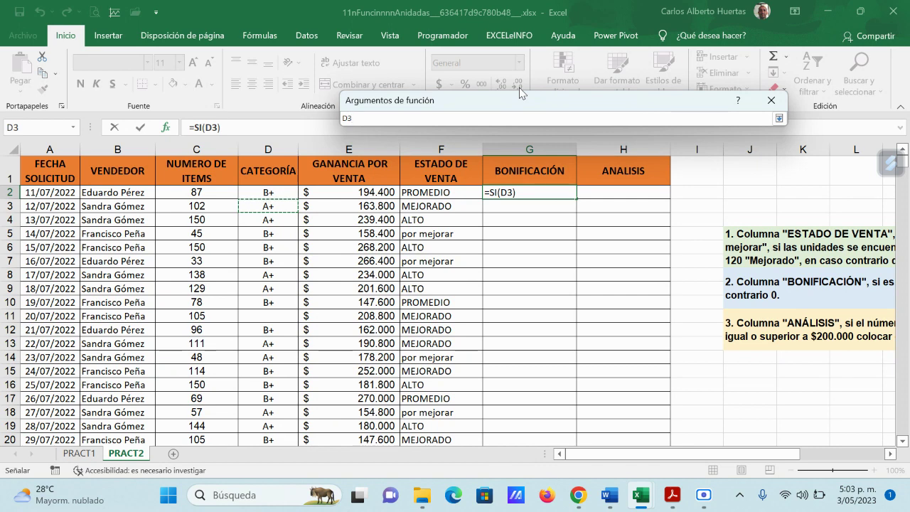
key(BackSpace)
key(BackSpace)
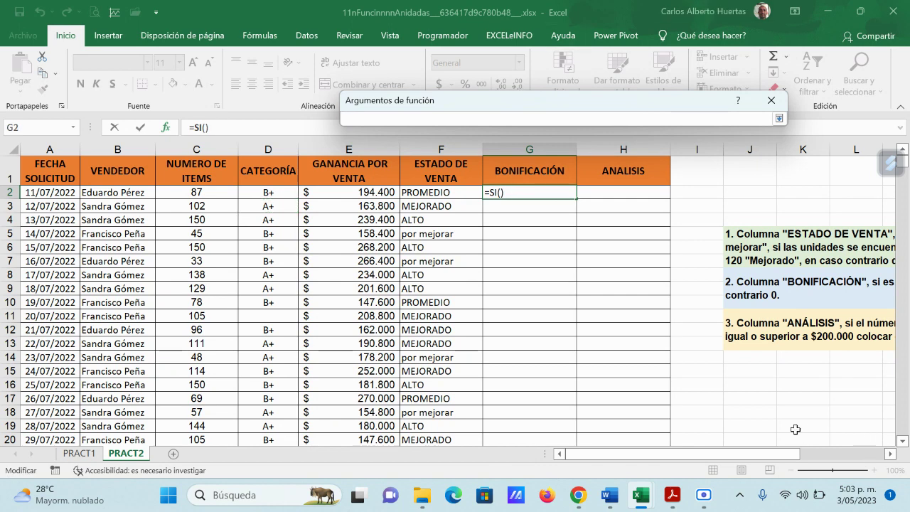
Set the SI function's logical test to D2="a+" and return to the full set of arguments
mouse_move(775, 454)
mouse_down()
mouse_move(836, 462)
mouse_move(764, 460)
mouse_up()
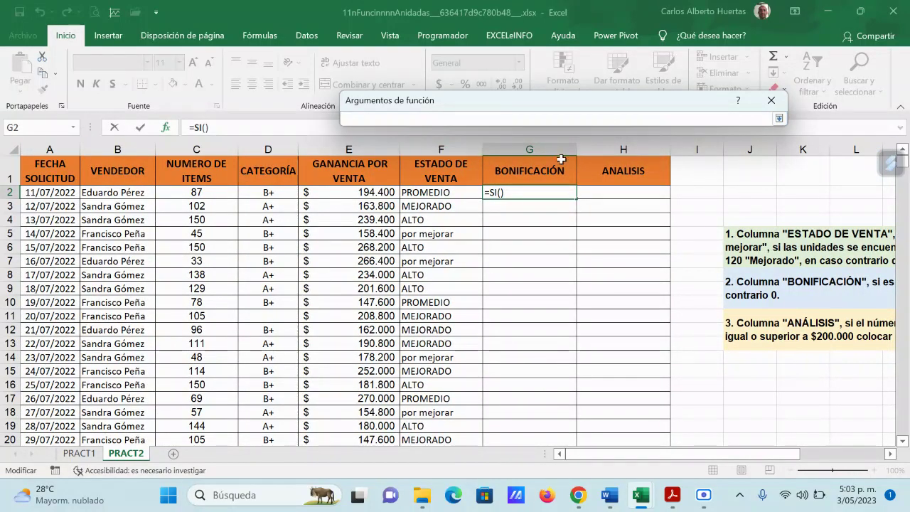
click(270, 192)
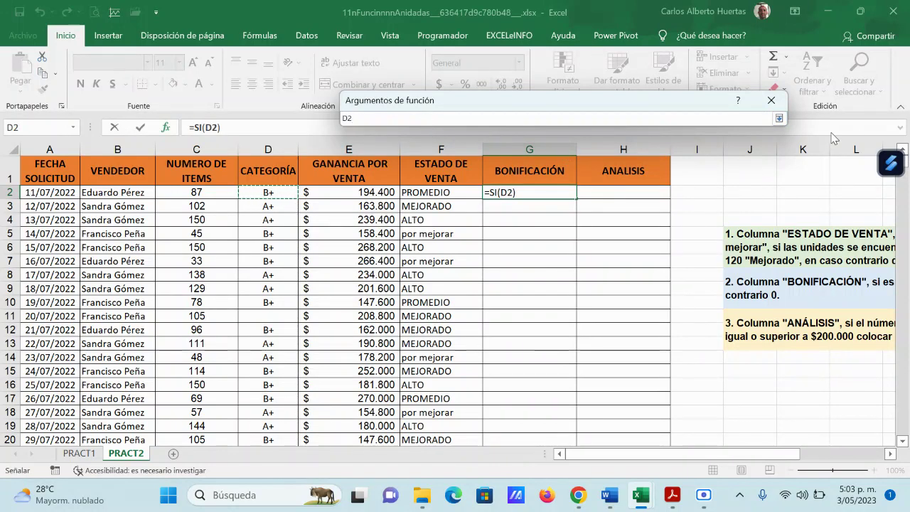
text(=)
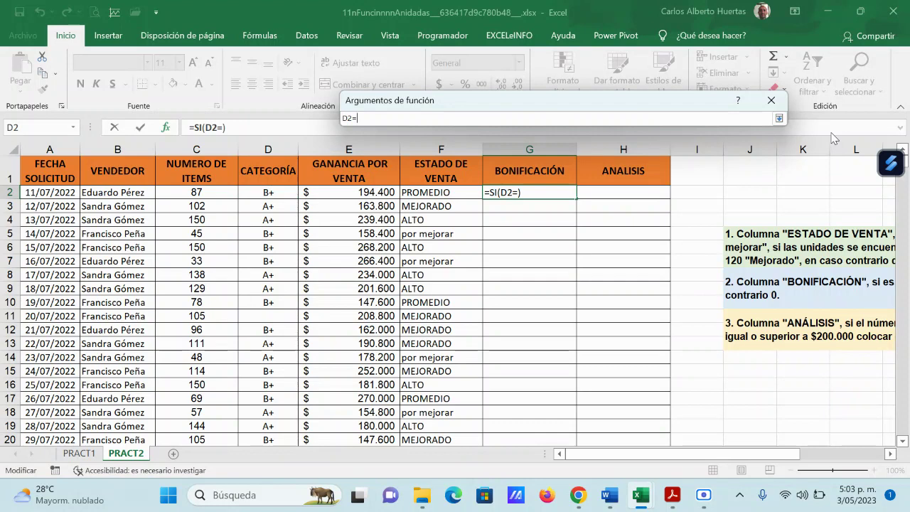
text(")
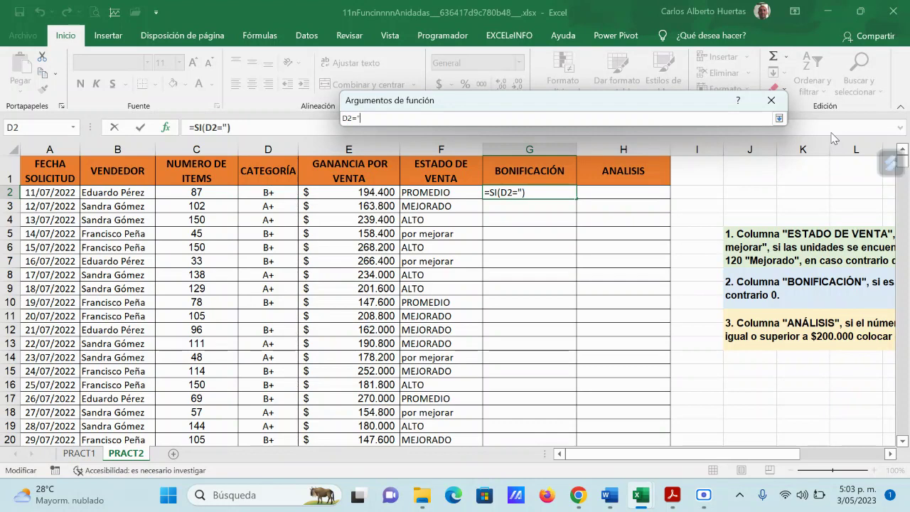
text(a)
key(BackSpace)
text(+)
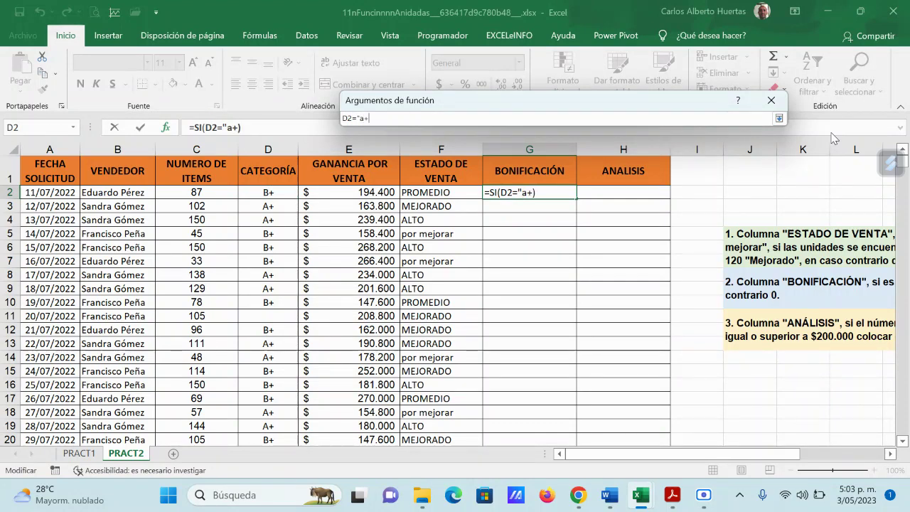
text(")
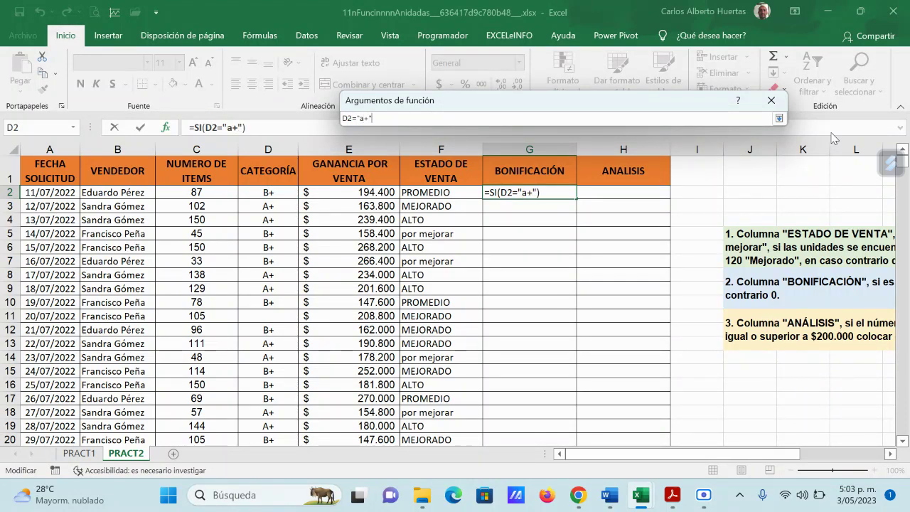
click(779, 118)
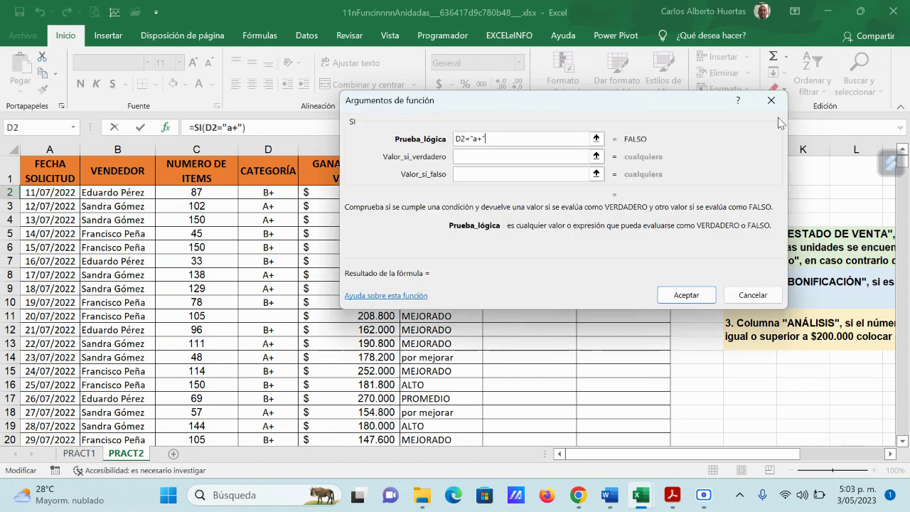
Set the SI function's value if true to 55000 and value if false to 0, and accept the formula
click(486, 157)
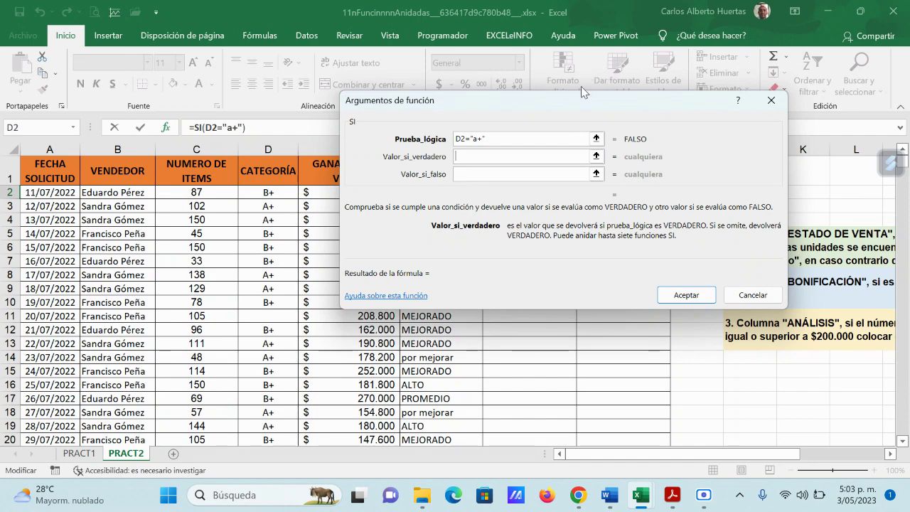
drag(578, 92, 338, 61)
mouse_move(759, 456)
mouse_down()
mouse_move(829, 463)
mouse_move(759, 462)
mouse_up()
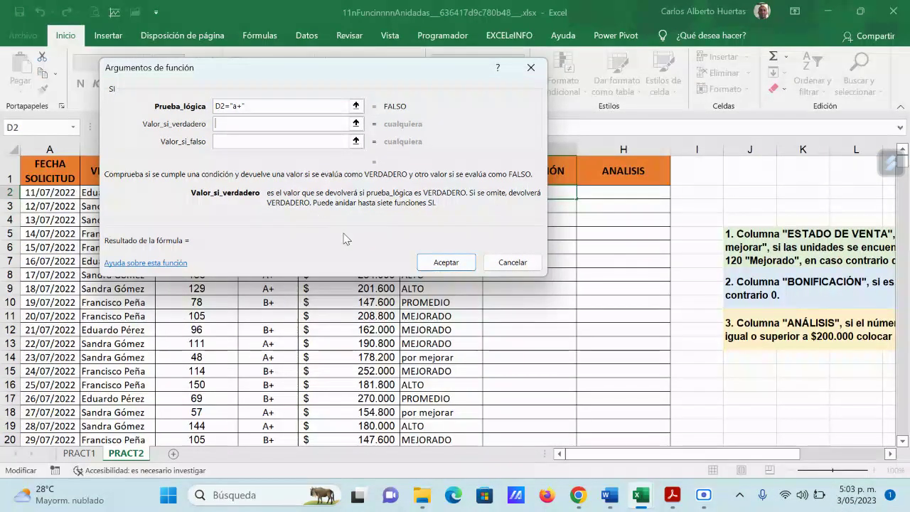
text(500)
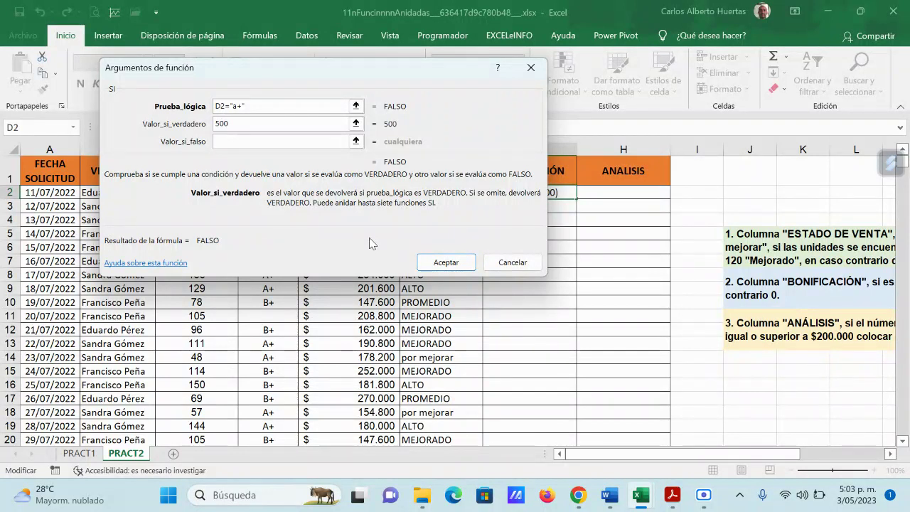
key(BackSpace)
key(BackSpace)
text(5000)
click(248, 142)
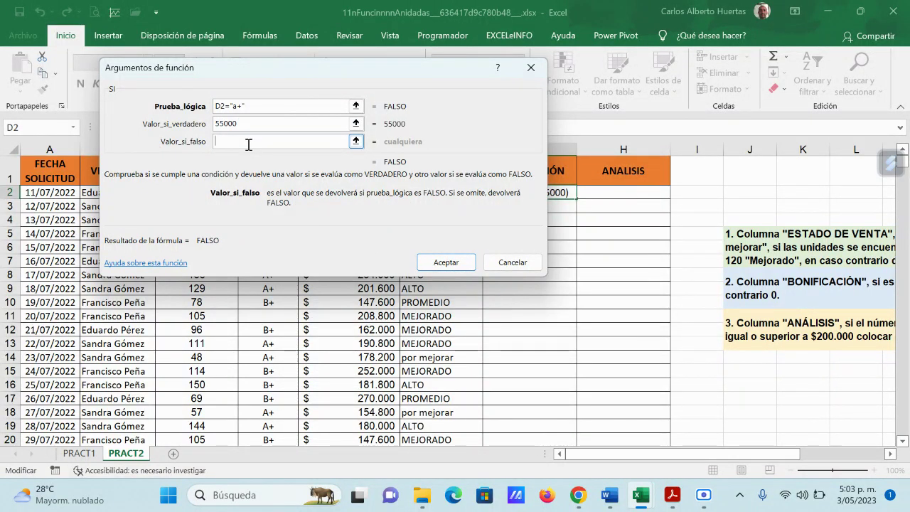
text(0)
key(Return)
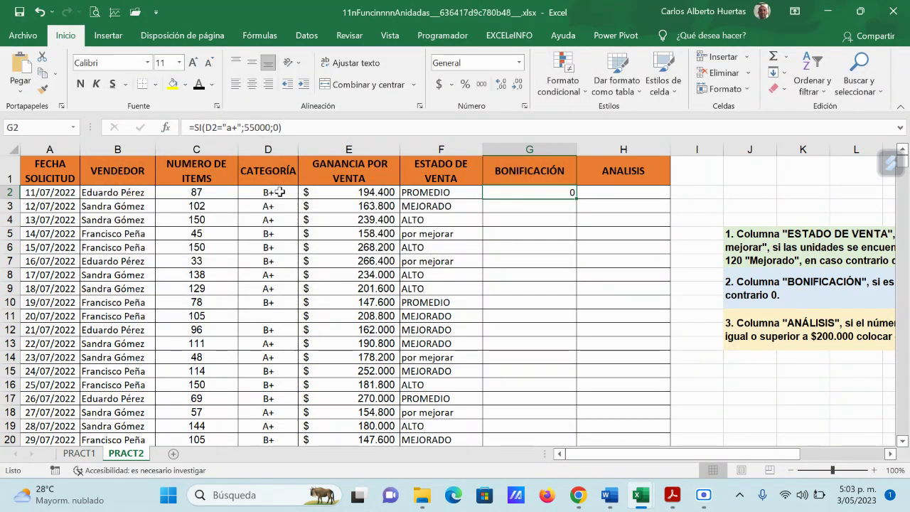
In G2's formula, replace the false value 0 with a nested SI whose logical test is D2="b+"
click(279, 192)
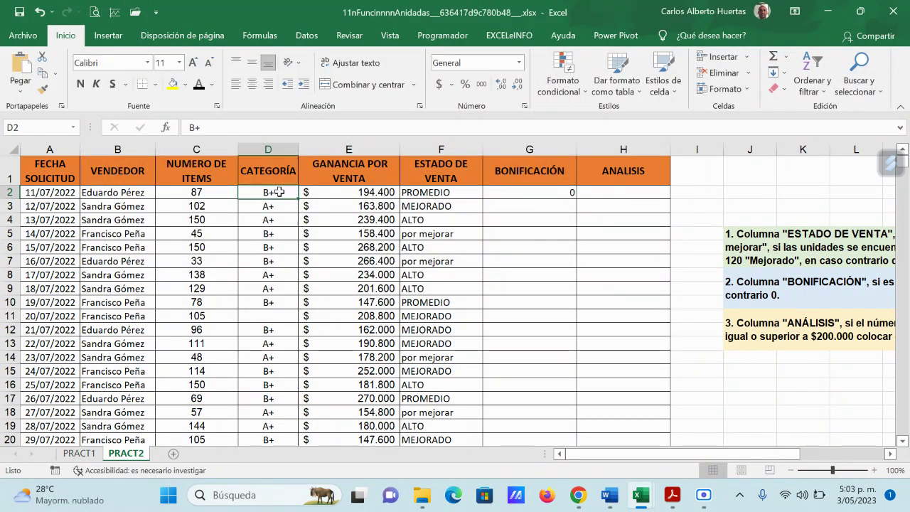
click(552, 187)
click(308, 127)
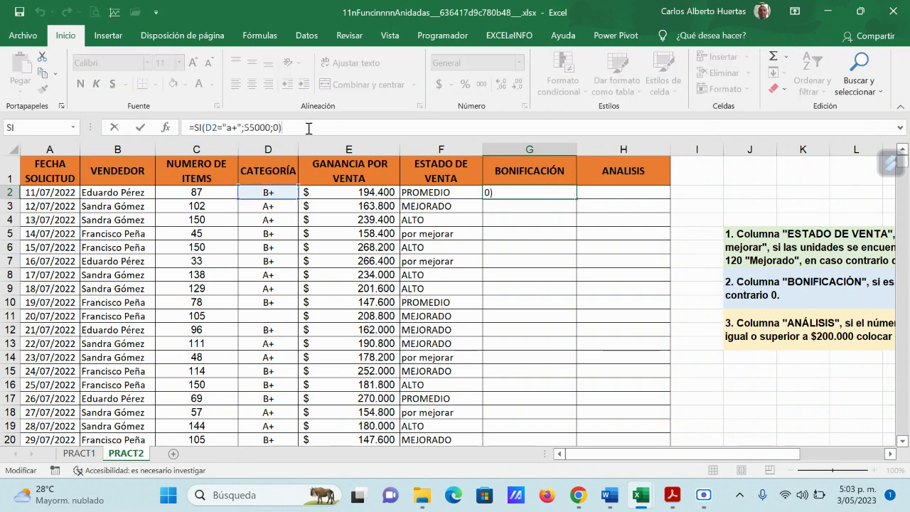
key(BackSpace)
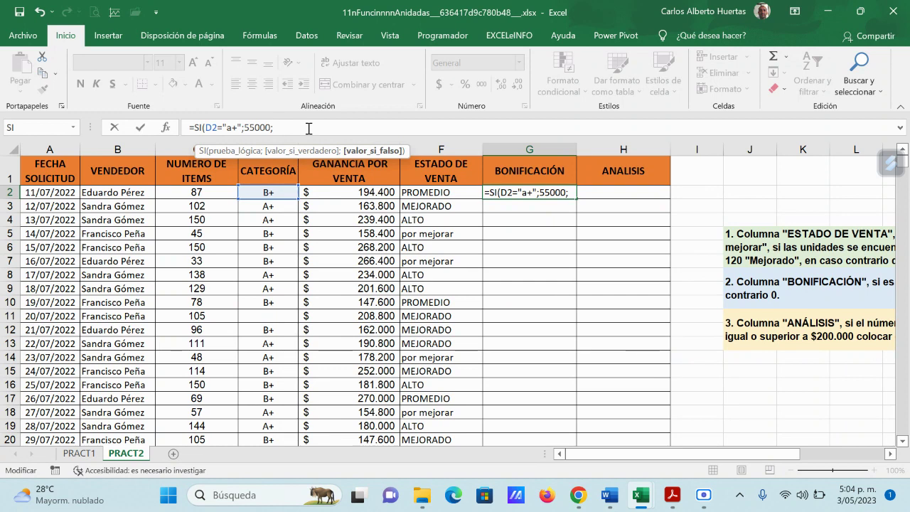
text(si)
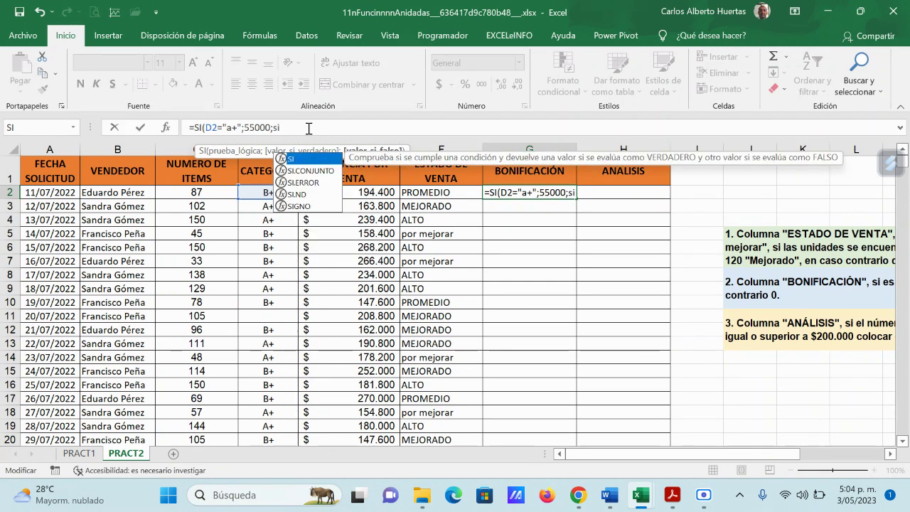
text(()
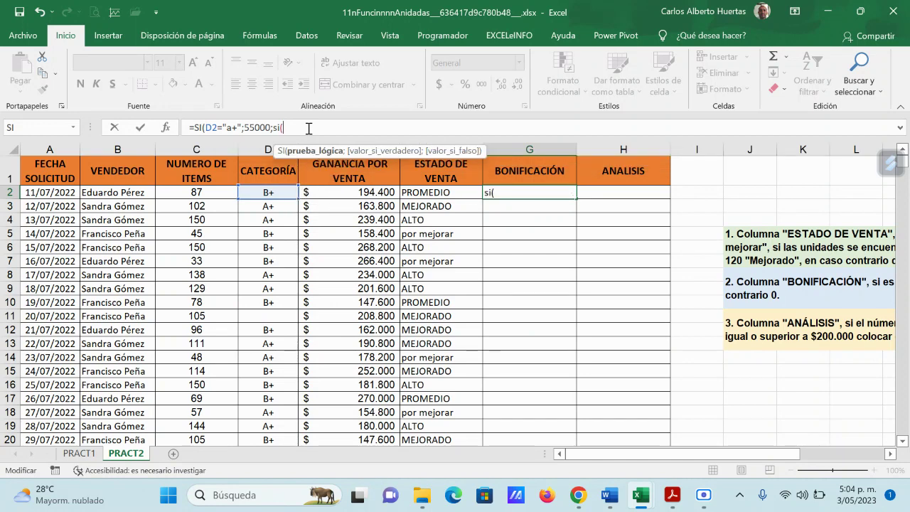
click(280, 193)
text(=)
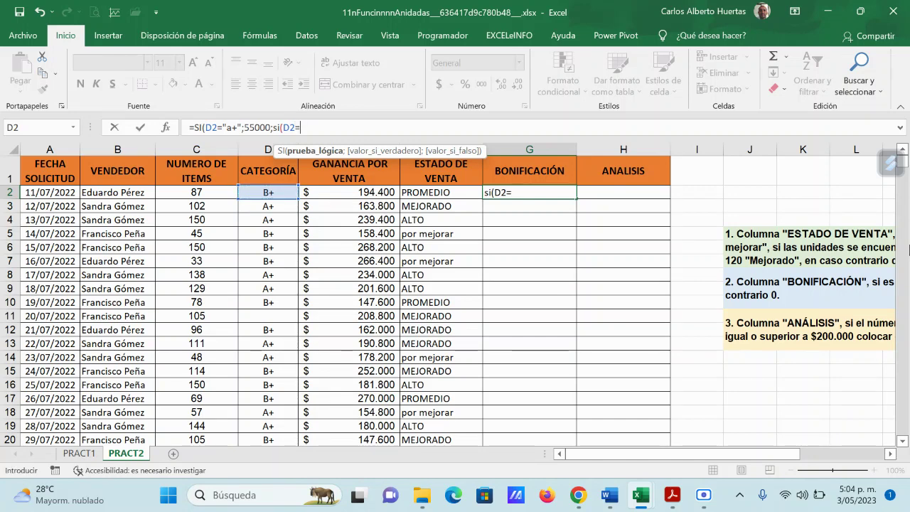
text("b+)
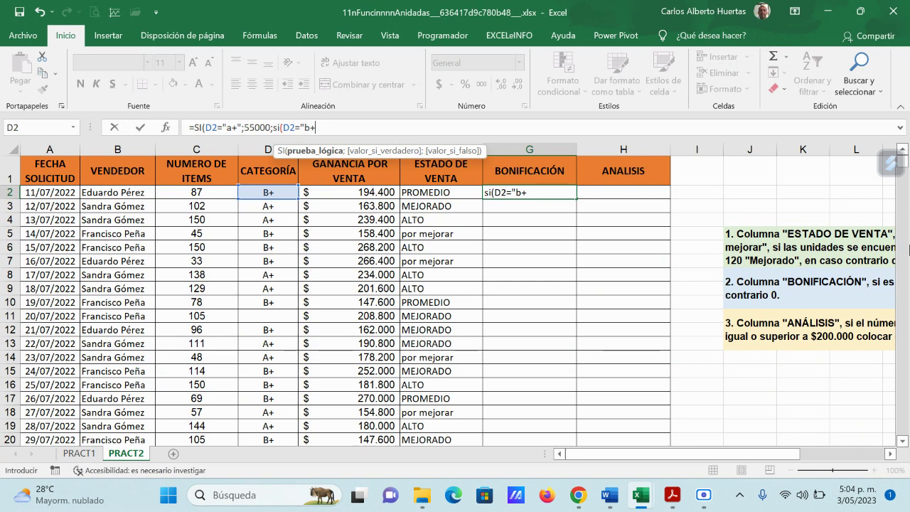
text(";)
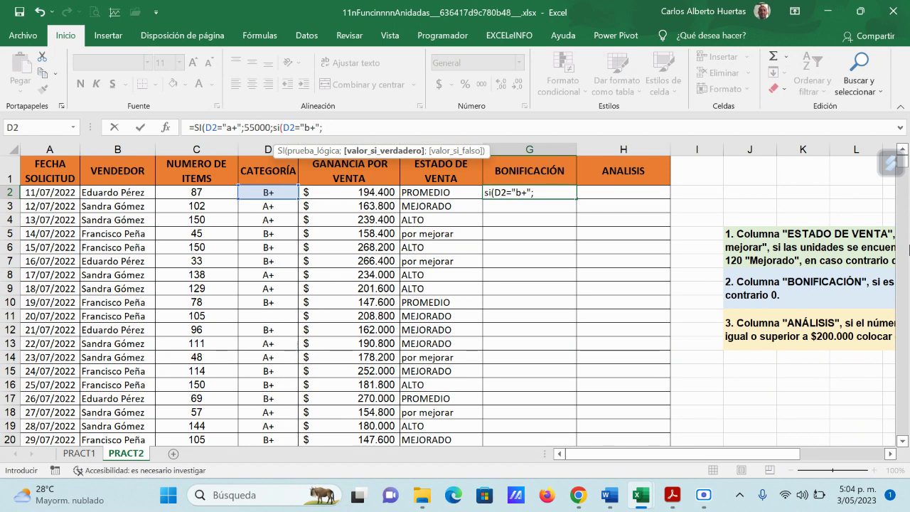
Complete the nested SI with 75000 if true and 0 if false, close both functions and confirm the formula
text(75000)
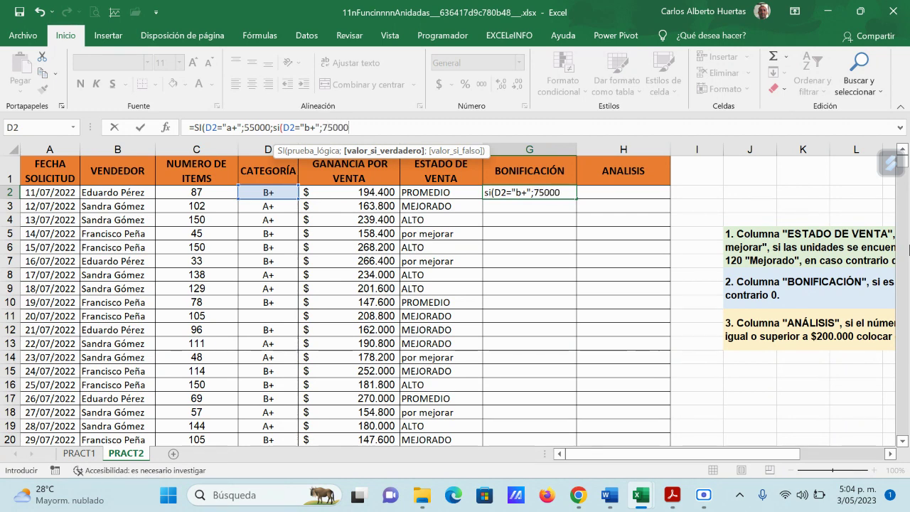
drag(768, 453, 748, 454)
text(;)
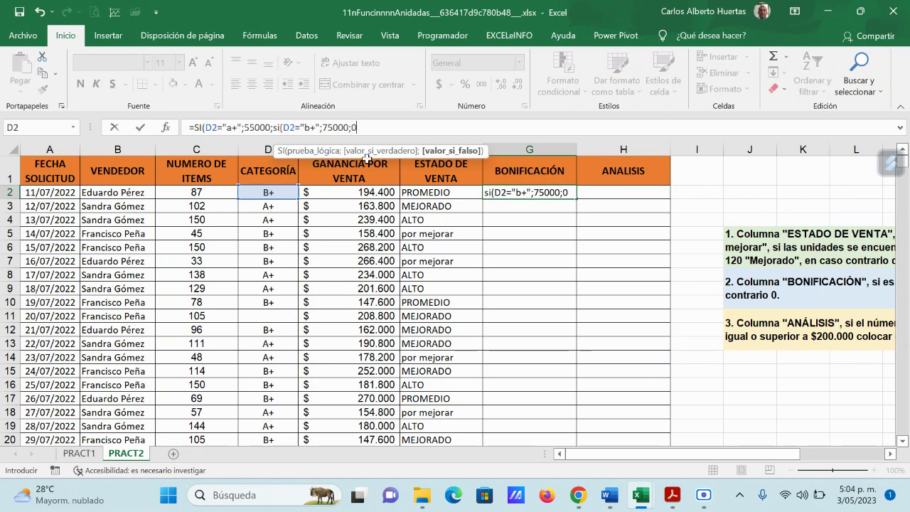
text(0))
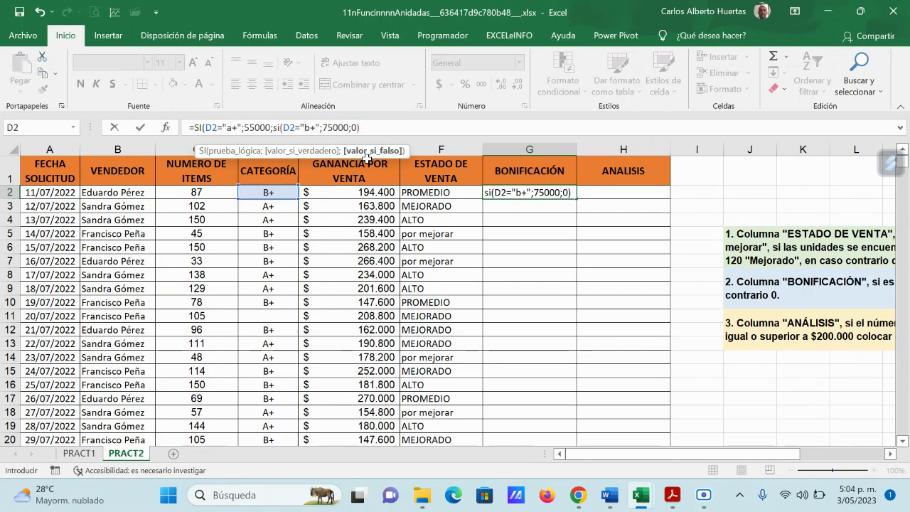
text())
key(Return)
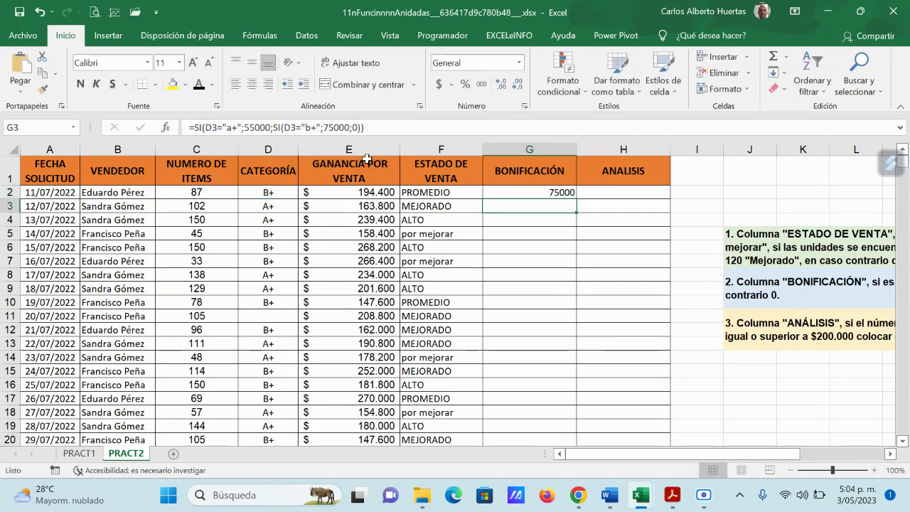
Check the written BONIFICACIÓN instructions and copy the G2 formula down to G3
click(552, 191)
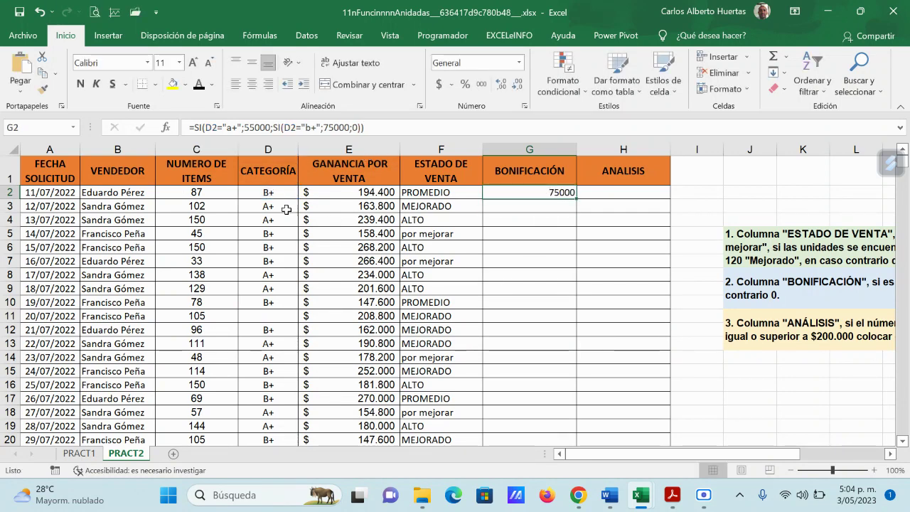
scroll(751, 433, right, 5)
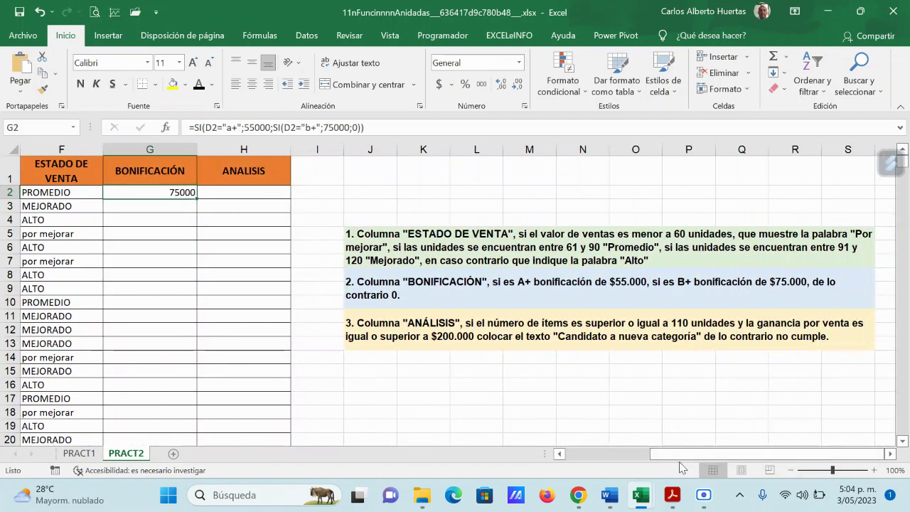
drag(695, 453, 612, 447)
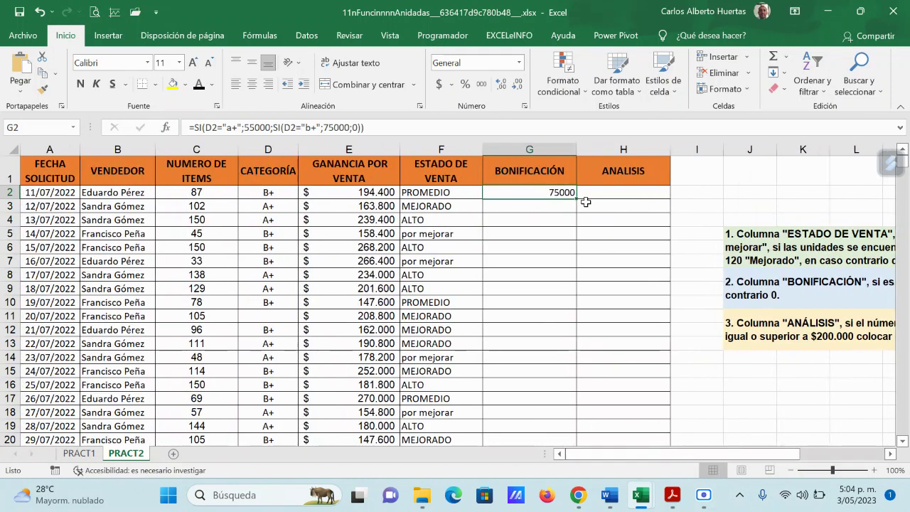
drag(575, 198, 576, 214)
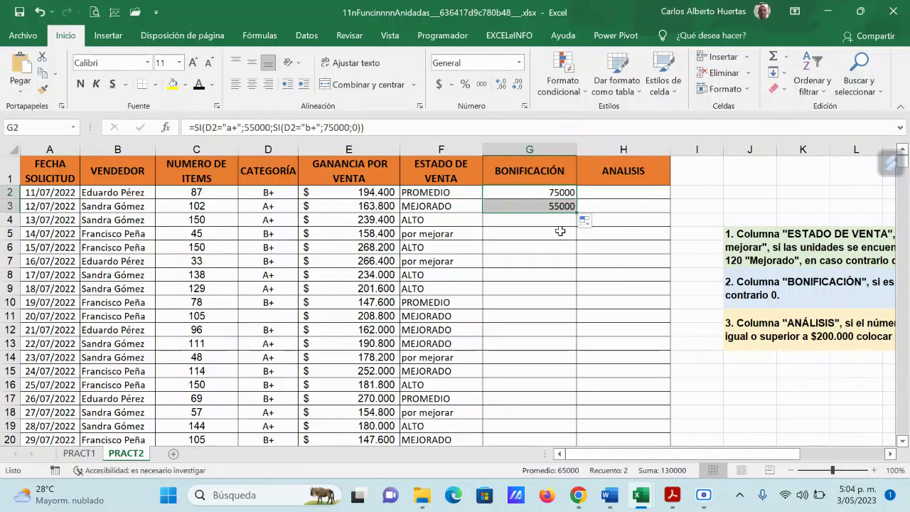
Fill the BONIFICACIÓN formula from G2 down through G11, the row with the blank category
click(274, 313)
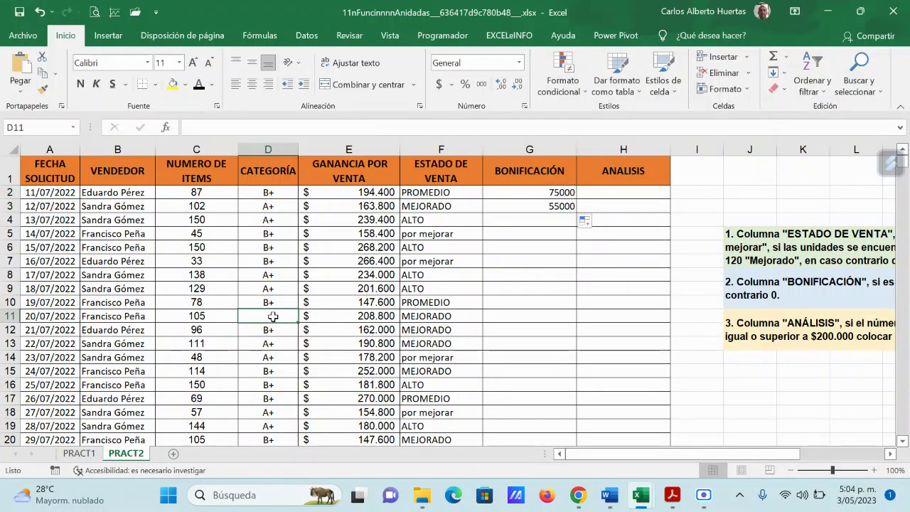
click(557, 190)
drag(578, 200, 561, 319)
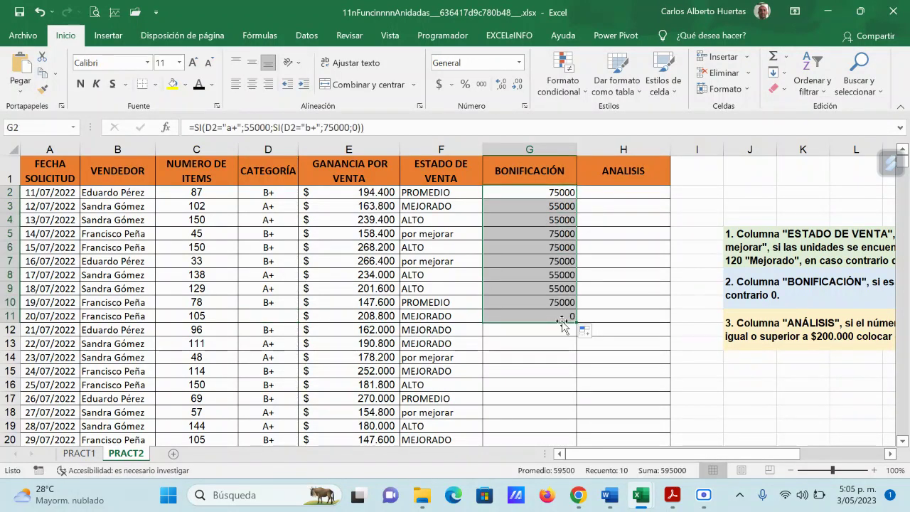
Examine G11's BONIFICACIÓN formula and read the ANÁLISIS instructions against the sheet's item count and earnings columns
click(545, 313)
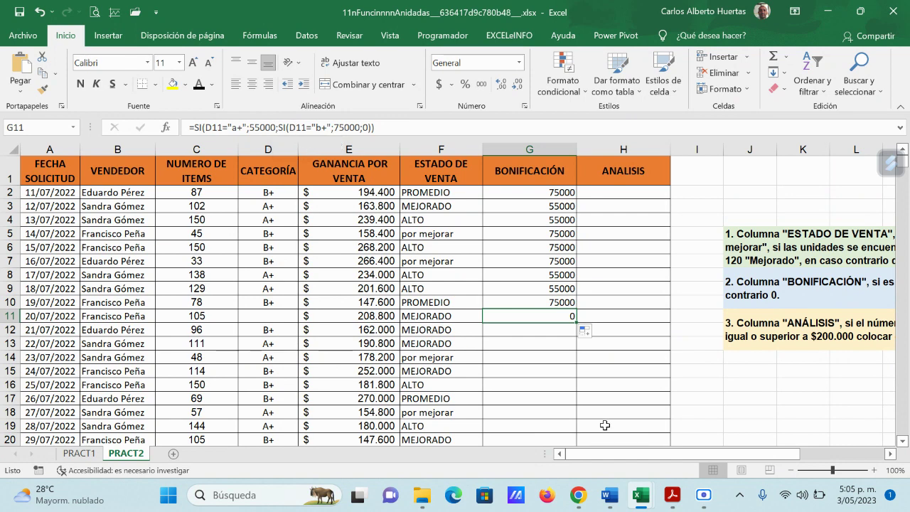
mouse_move(581, 500)
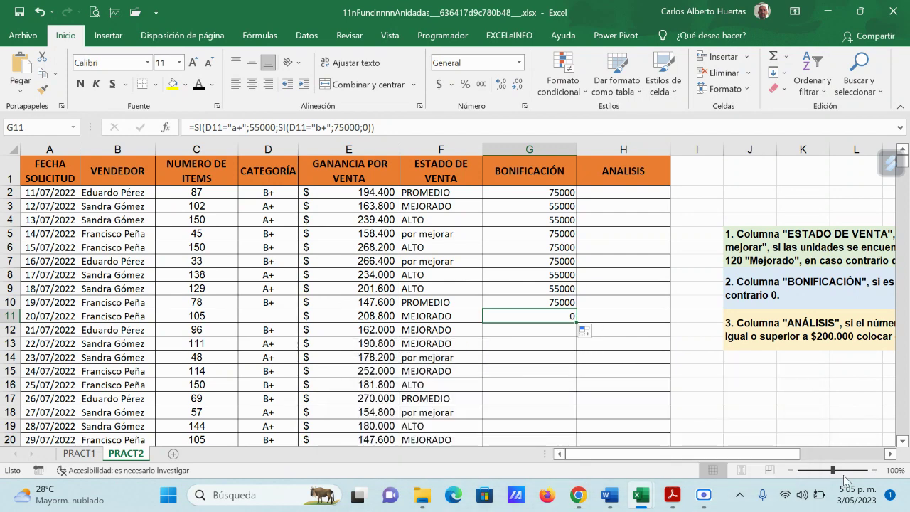
drag(771, 454, 842, 459)
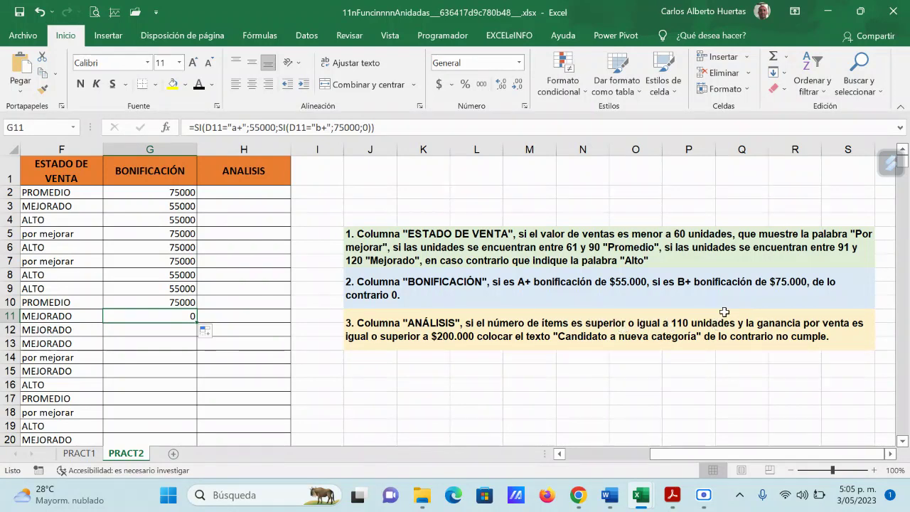
drag(741, 457, 653, 459)
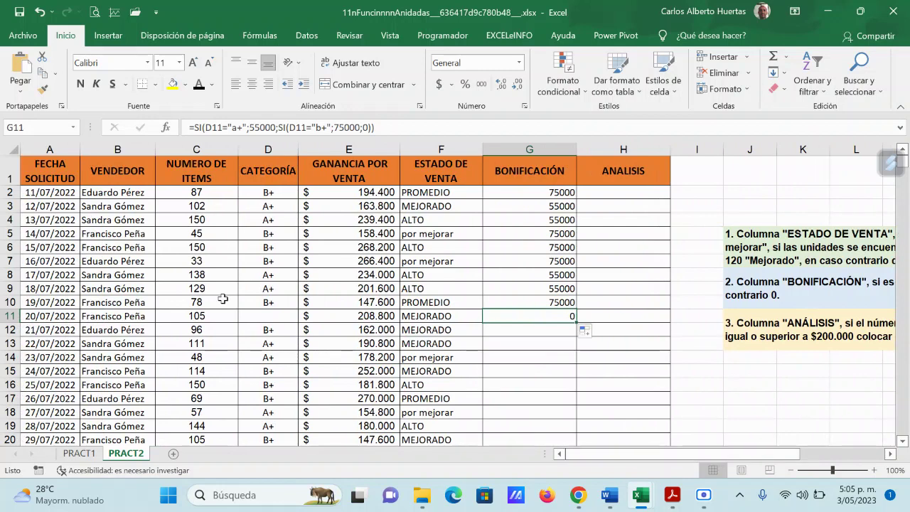
click(211, 190)
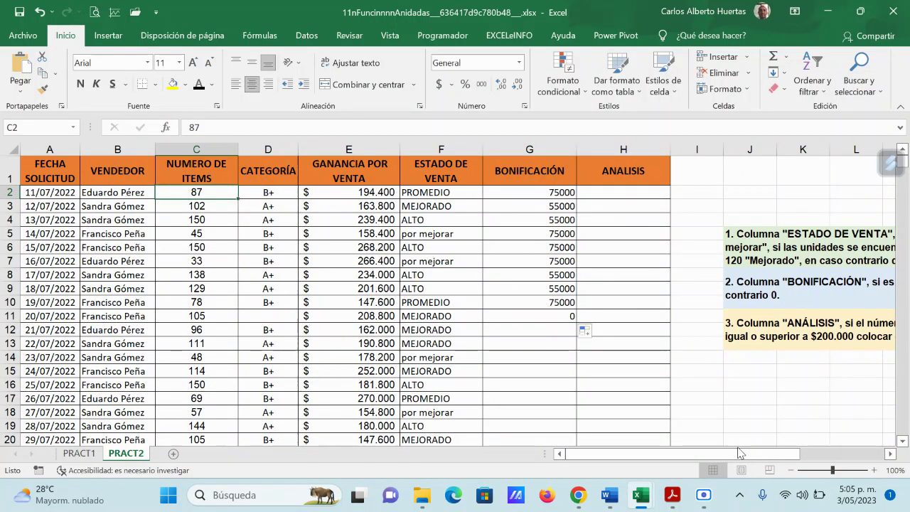
drag(750, 460, 835, 466)
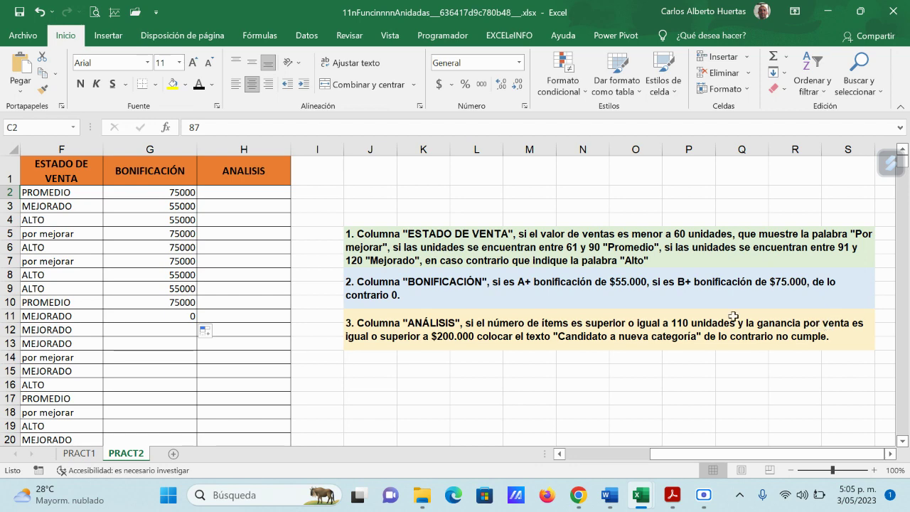
drag(649, 463, 623, 456)
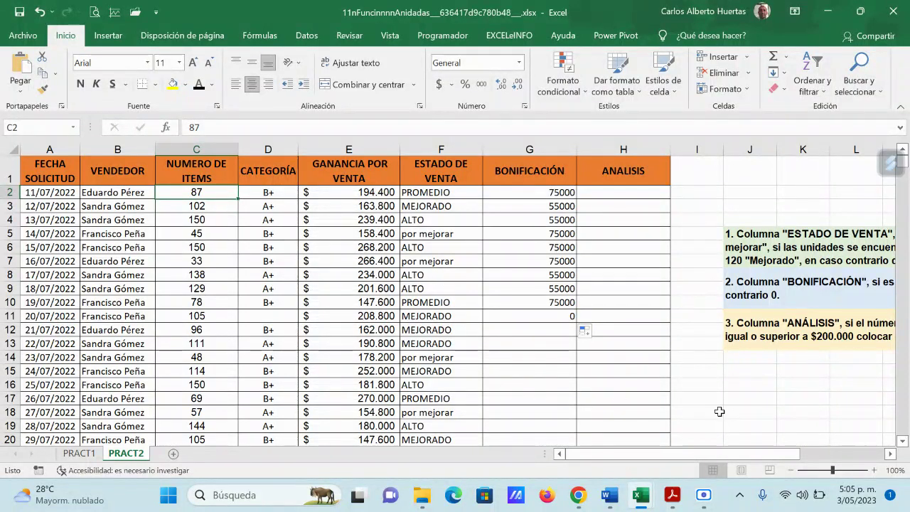
drag(710, 461, 800, 461)
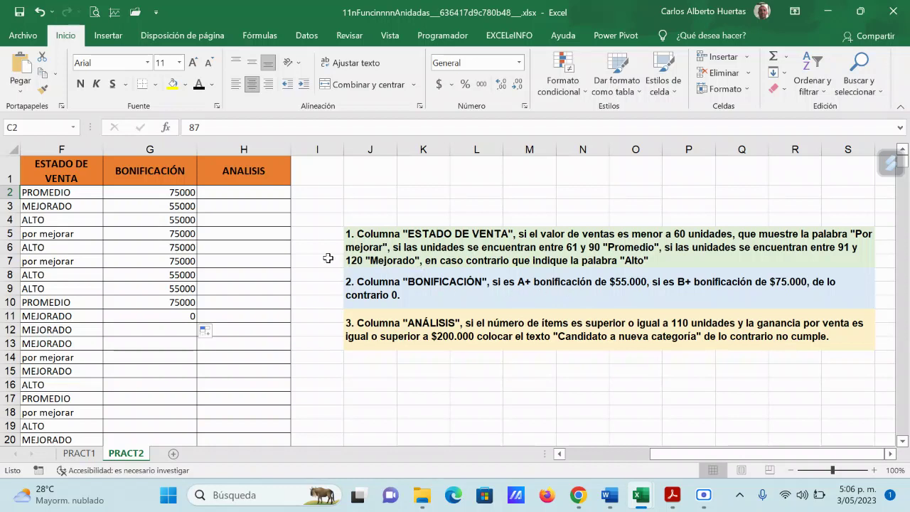
Insert the SI function in H2 of the ANALISIS column with the logical test C2>=110
click(258, 198)
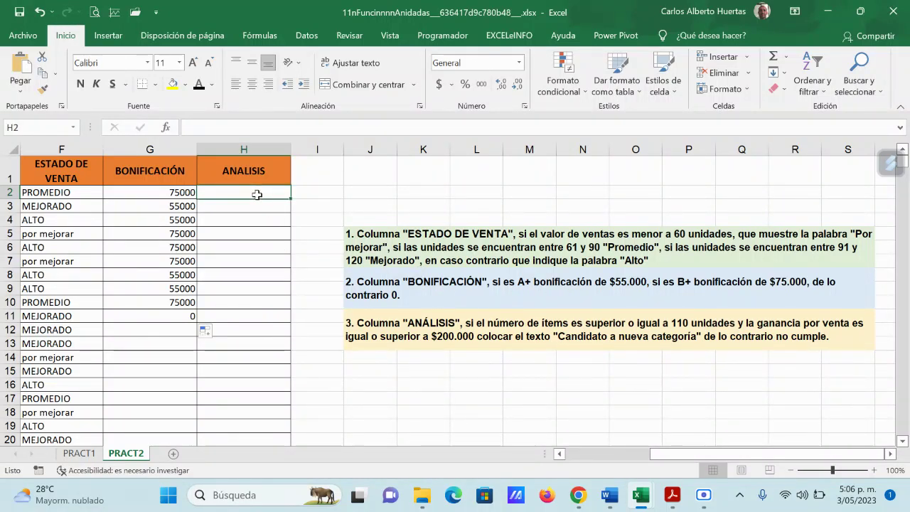
click(167, 128)
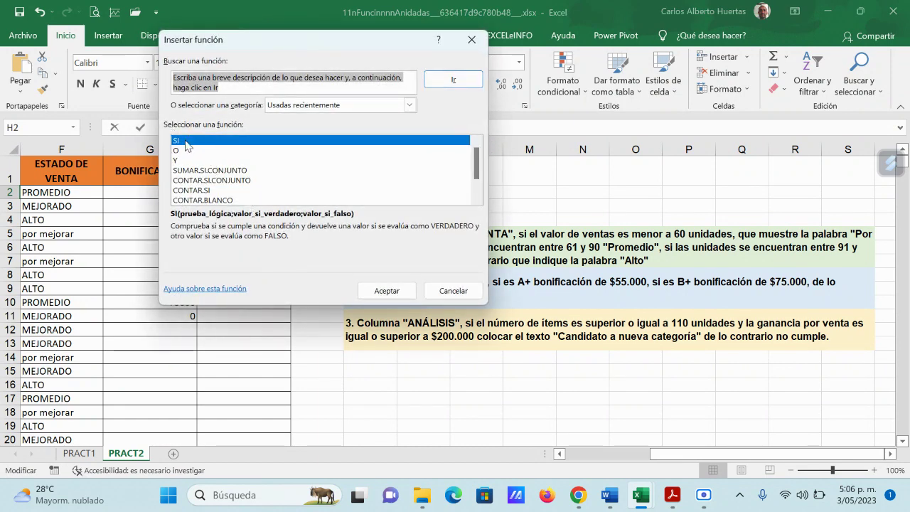
double_click(183, 141)
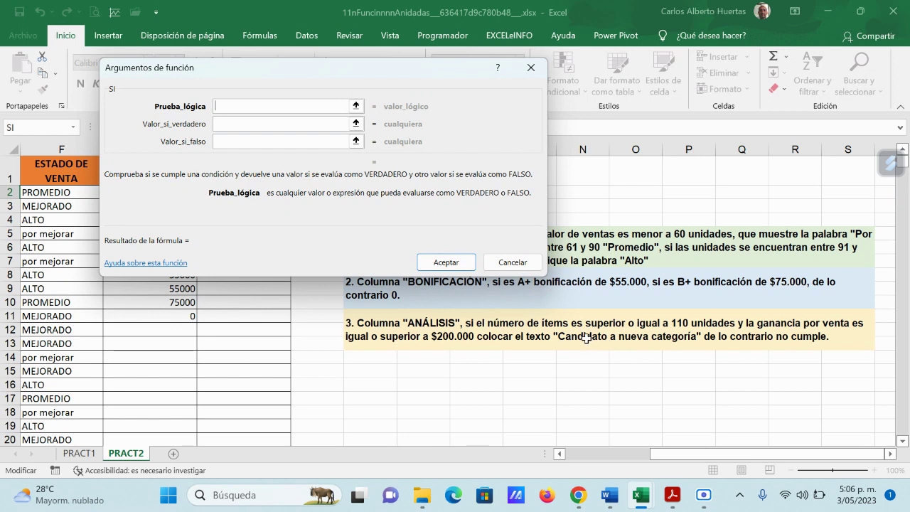
click(355, 106)
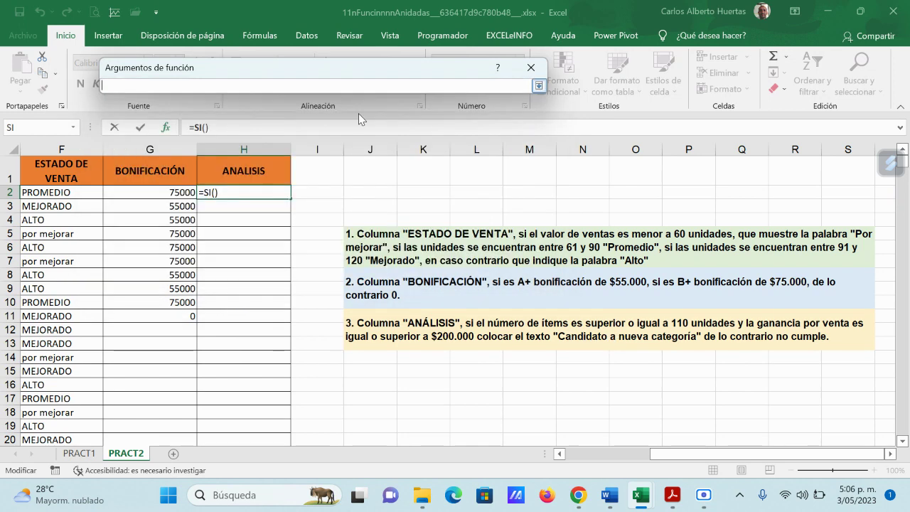
drag(702, 461, 612, 458)
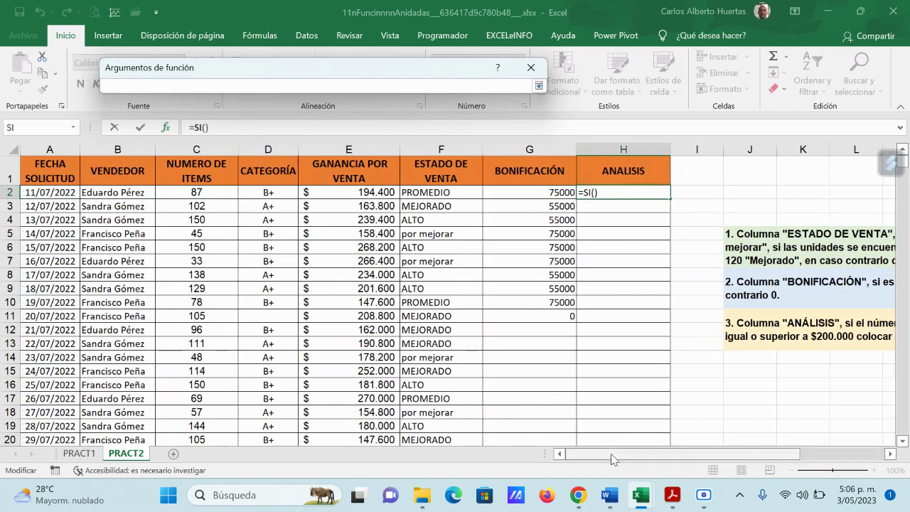
click(212, 193)
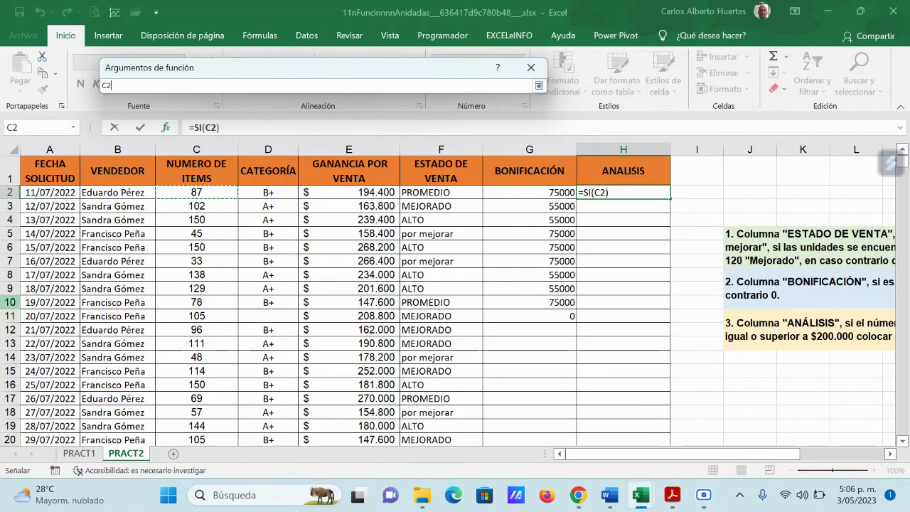
text(=)
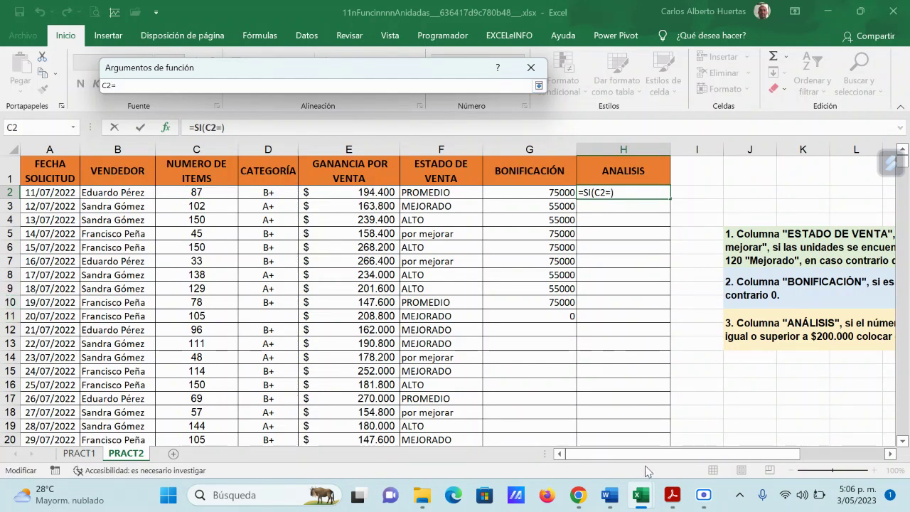
drag(692, 453, 783, 459)
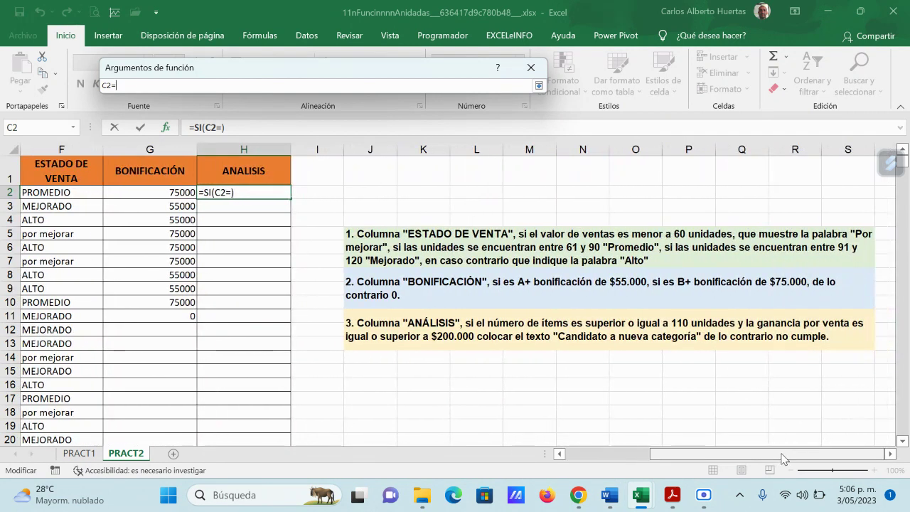
text(>=110)
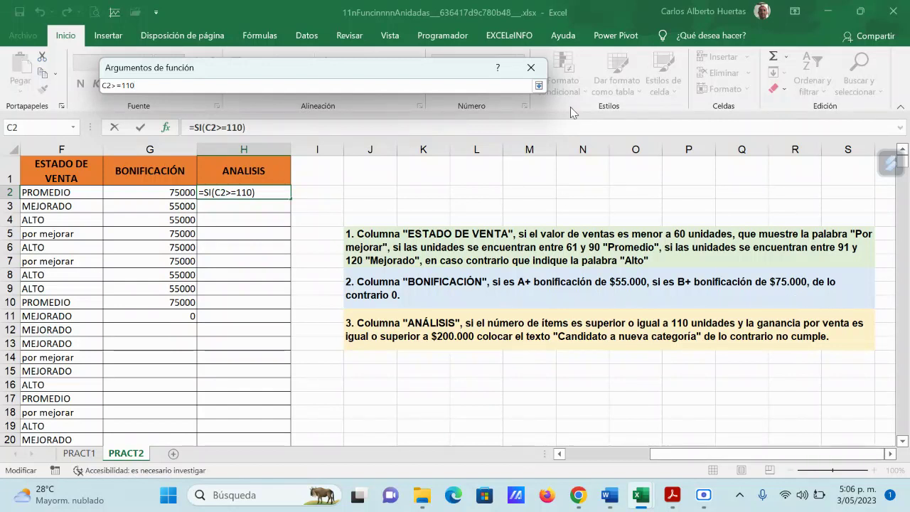
click(539, 86)
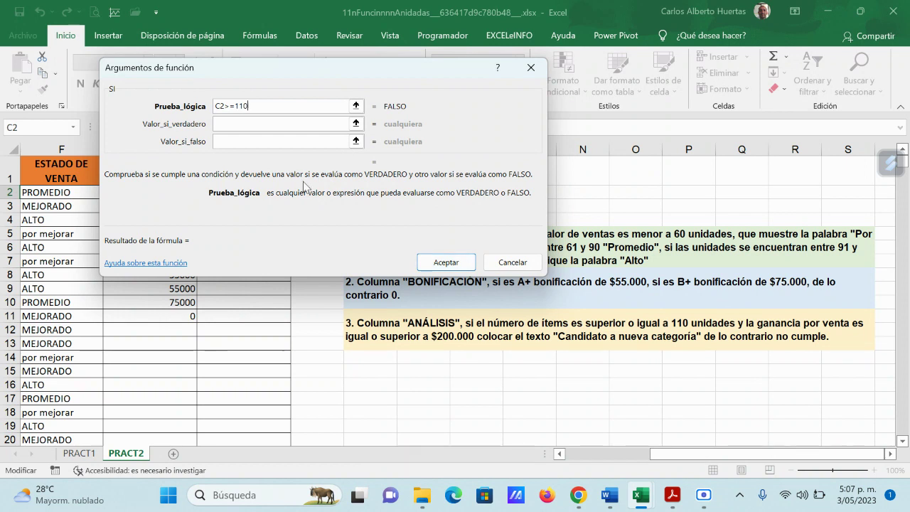
Set H2's SI to return "Candidadto a nueva categoria" if true and 0 if false, and accept the formula
key(Tab)
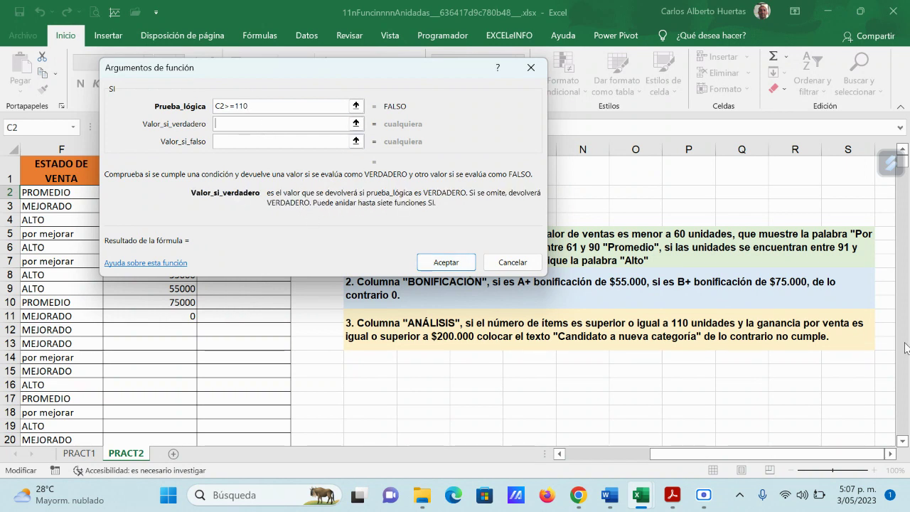
text(Candidad)
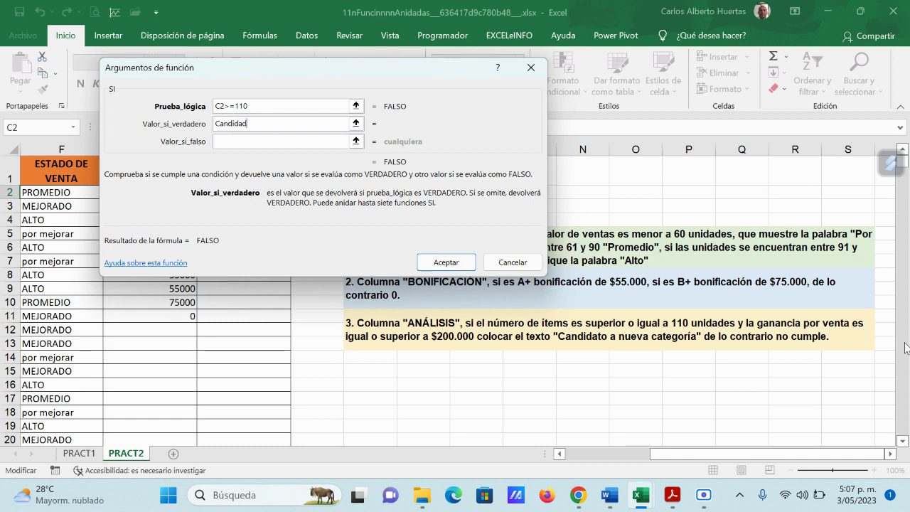
text(to a nueva categoria)
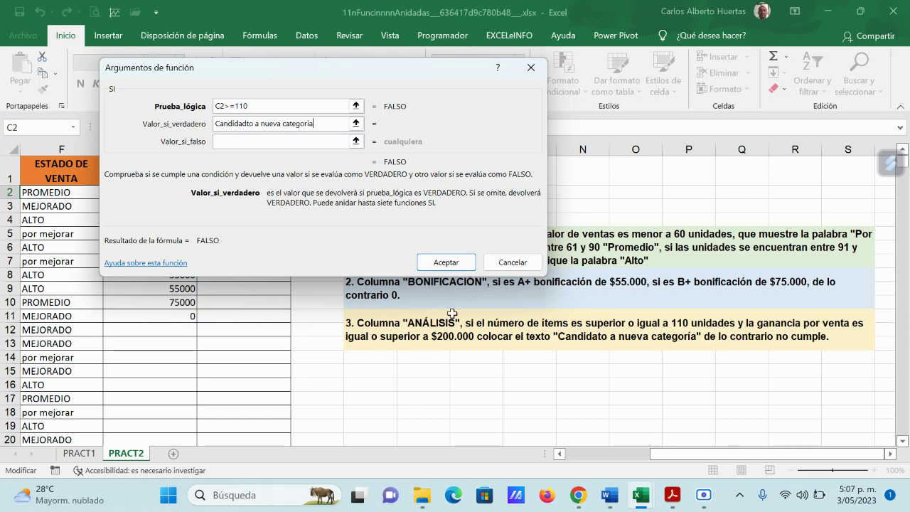
click(273, 141)
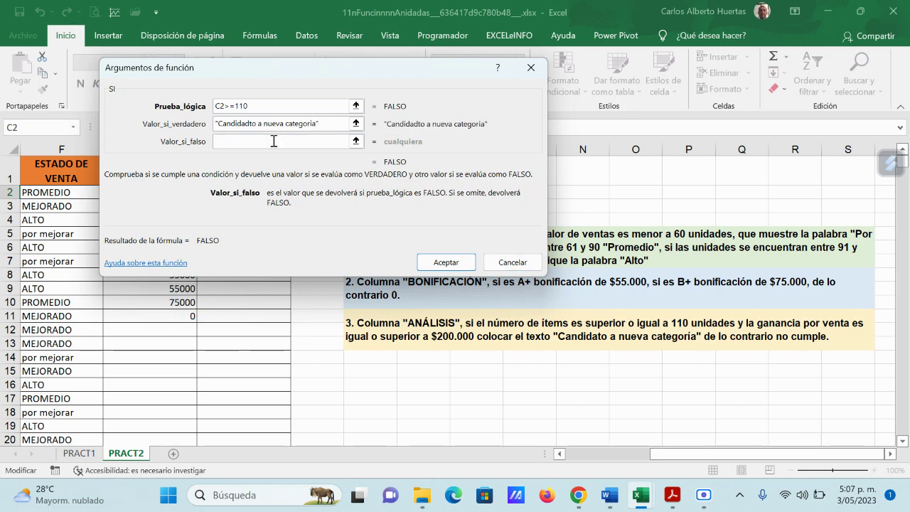
text(0)
click(442, 265)
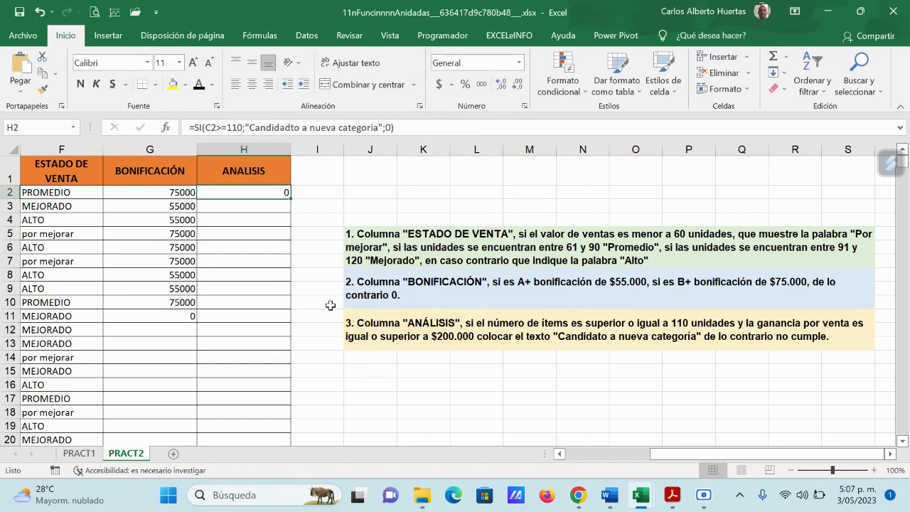
Delete all of the SI function's arguments in H2's formula, leaving only =SI(
drag(693, 455, 658, 455)
click(406, 131)
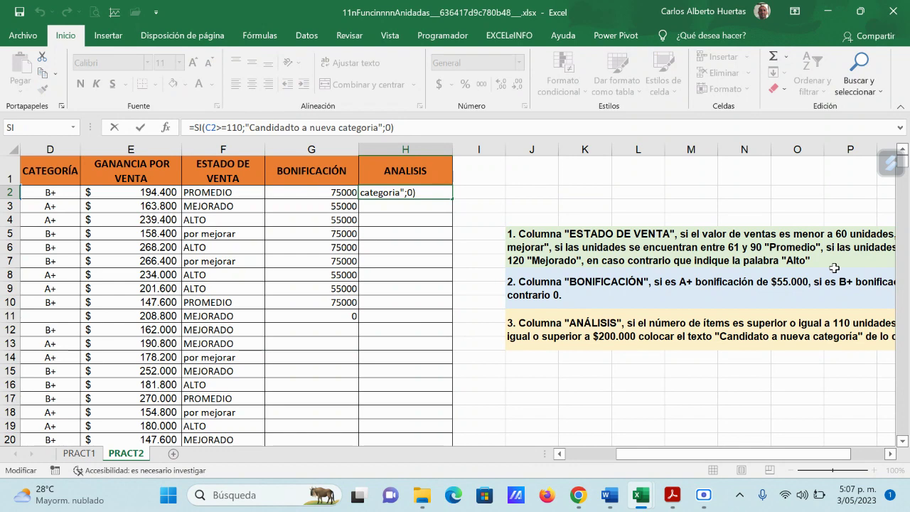
key(BackSpace)
key(BackSpace)
key(BackSpace)
key(BackSpace)
key(BackSpace)
key(BackSpace)
key(BackSpace)
key(BackSpace)
key(BackSpace)
key(BackSpace)
key(BackSpace)
key(BackSpace)
key(BackSpace)
key(BackSpace)
key(BackSpace)
key(BackSpace)
key(BackSpace)
key(BackSpace)
key(BackSpace)
key(BackSpace)
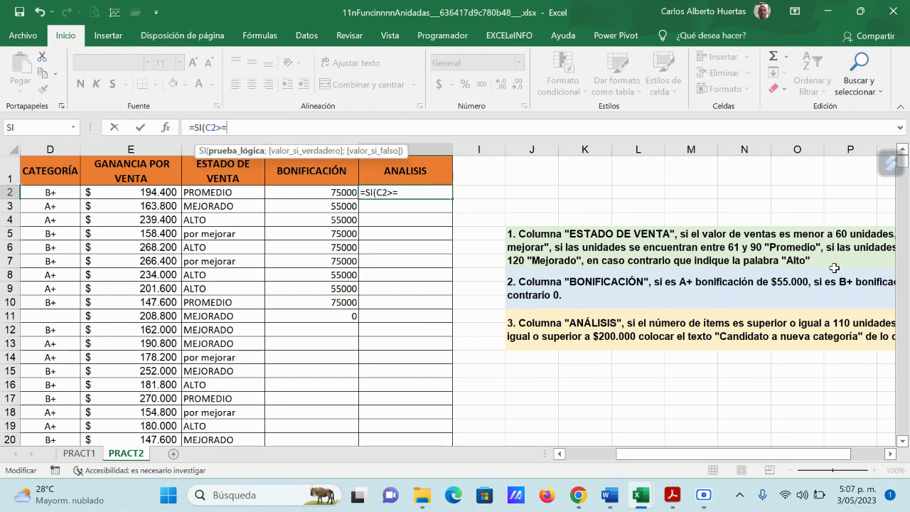
key(BackSpace)
key(BackSpace)
key(BackSpace)
key(BackSpace)
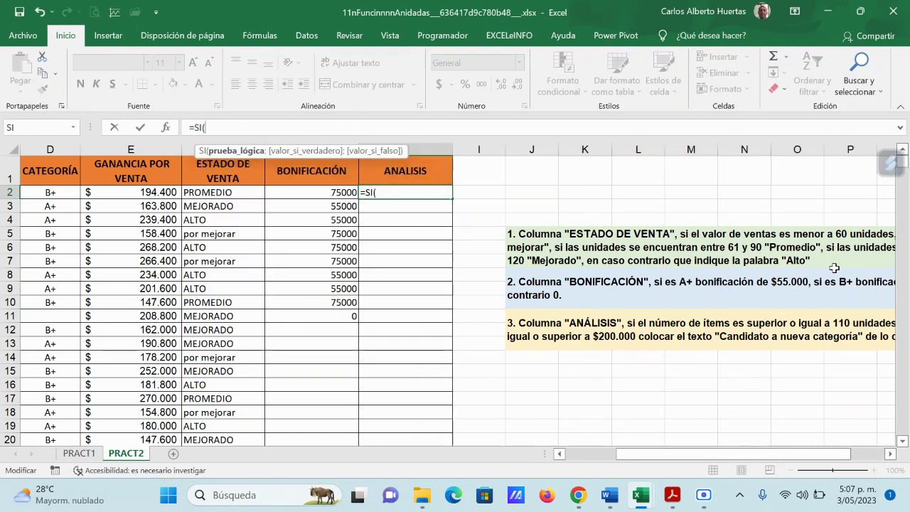
Nest a Y function as the logical test of H2's SI, with C2>=120 as its first condition
text(y)
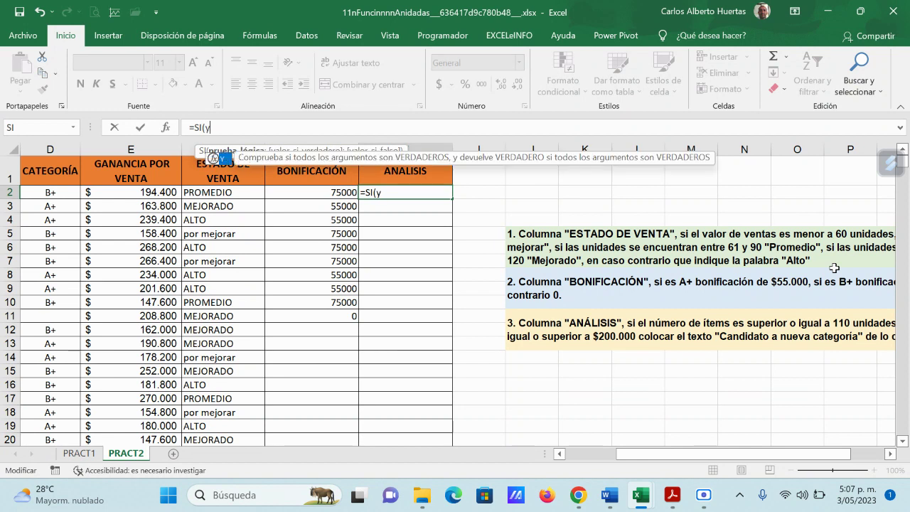
double_click(223, 156)
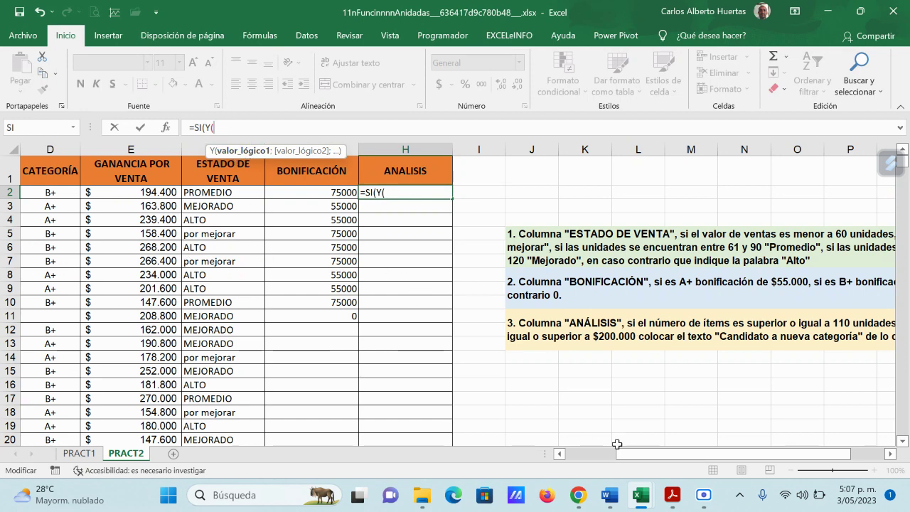
drag(616, 444, 567, 444)
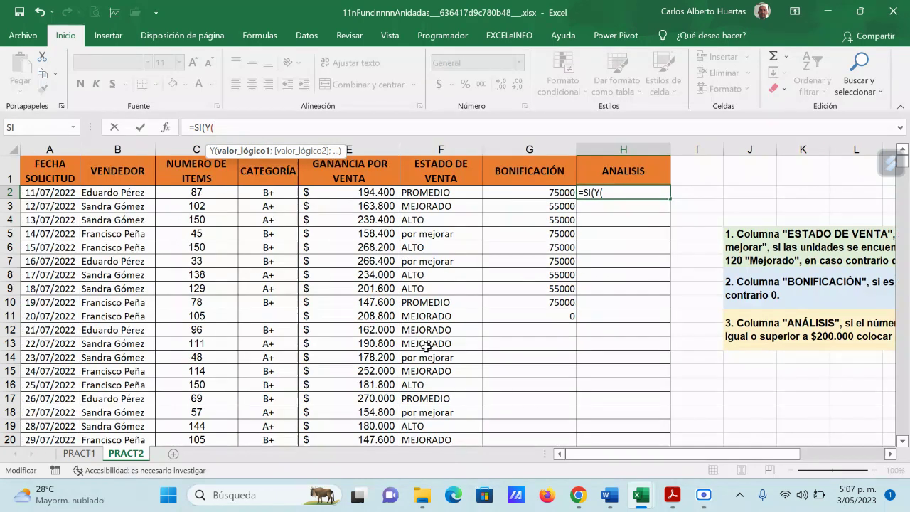
click(216, 195)
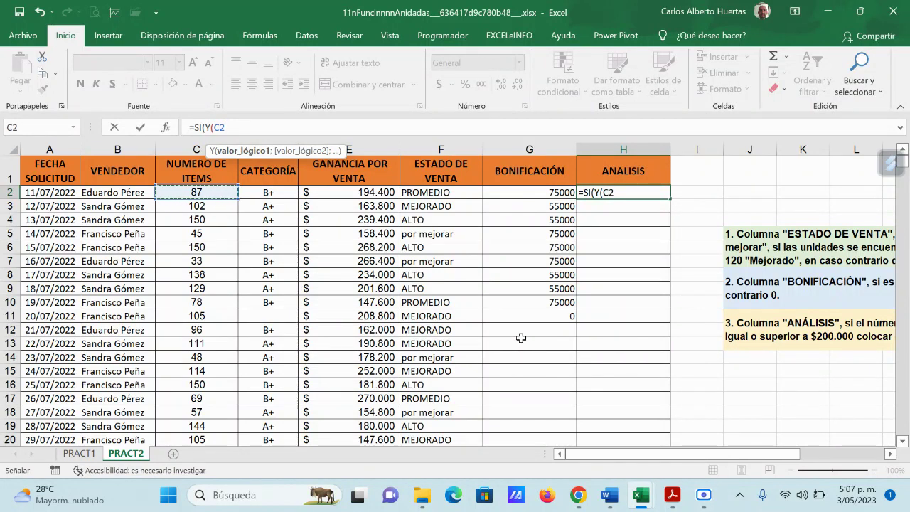
text(>=120)
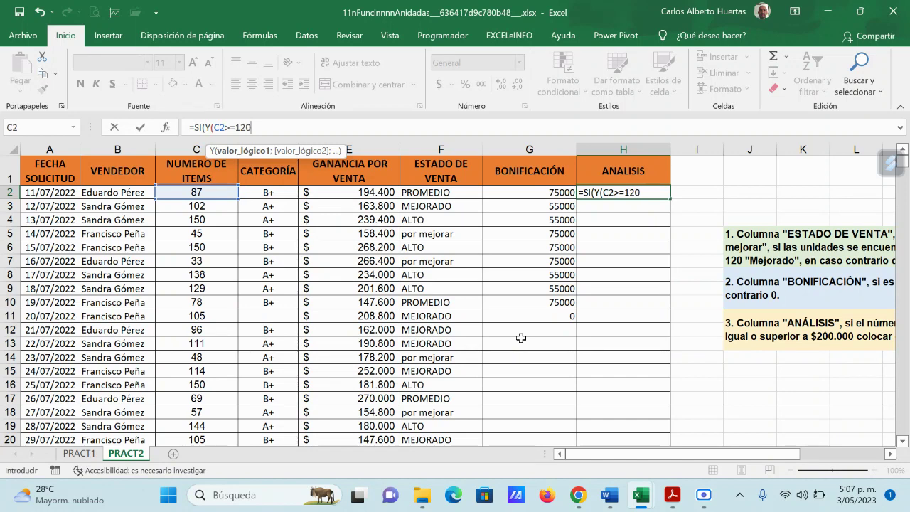
Add E2>=200000 as the second condition of the Y function in H2 and close the Y function
text(;)
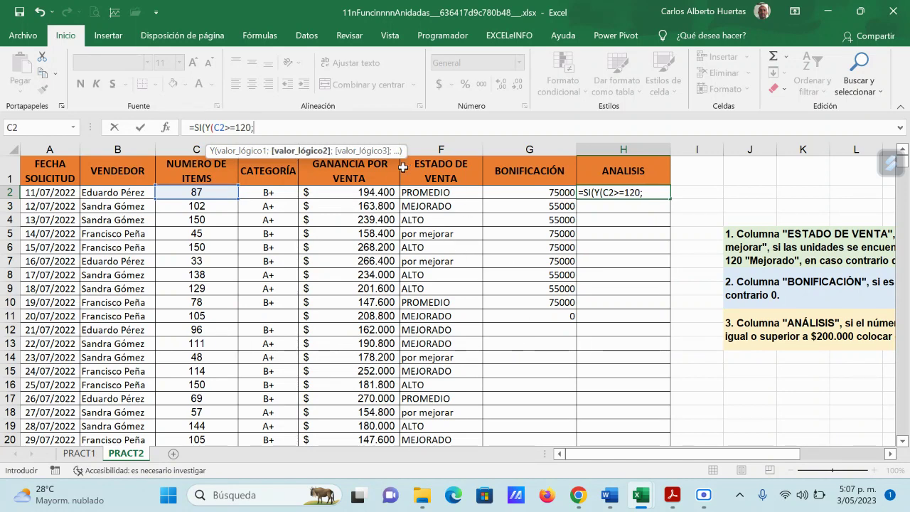
click(377, 193)
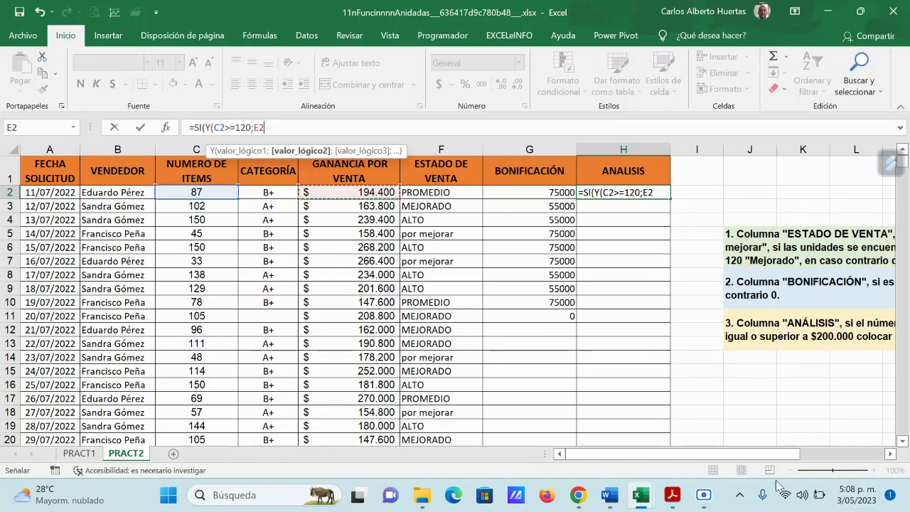
drag(731, 455, 764, 457)
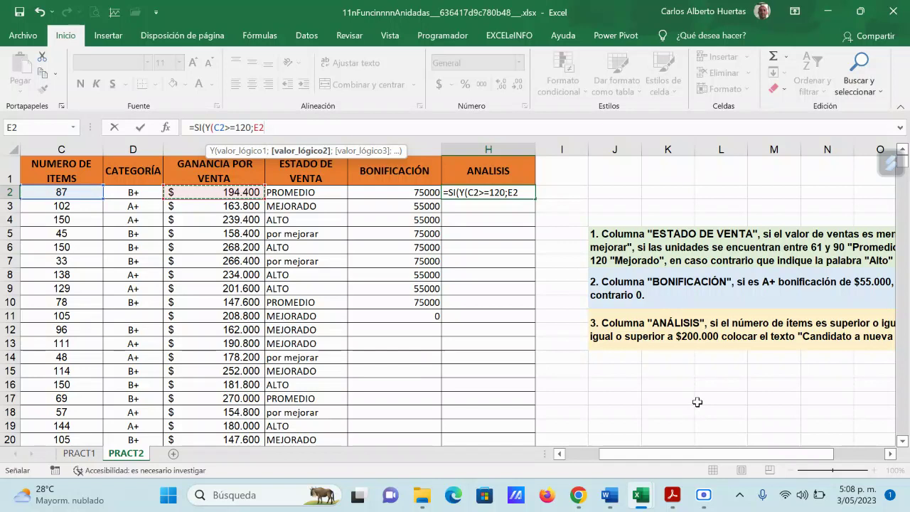
text(>)
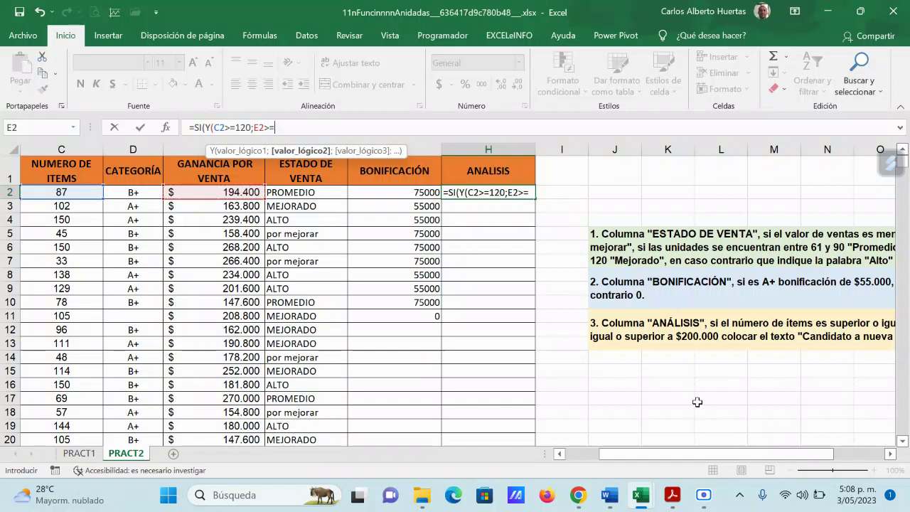
text(=200000)
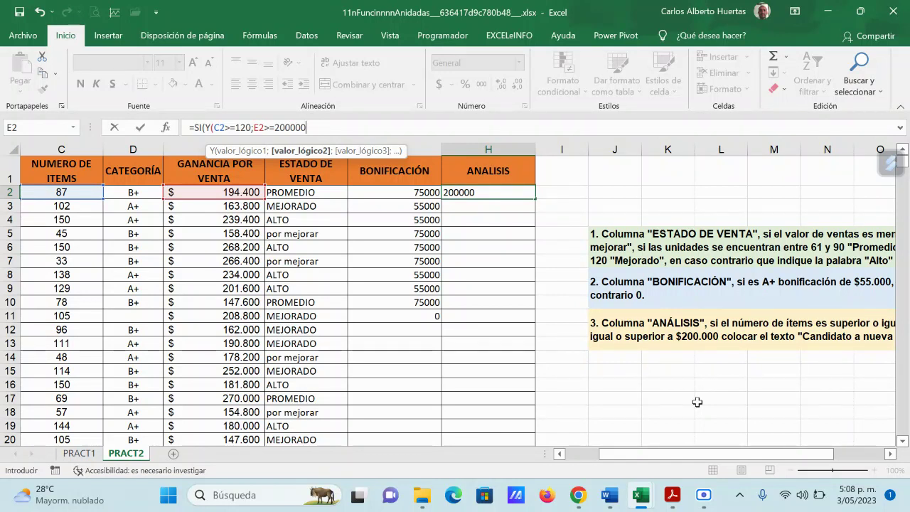
text())
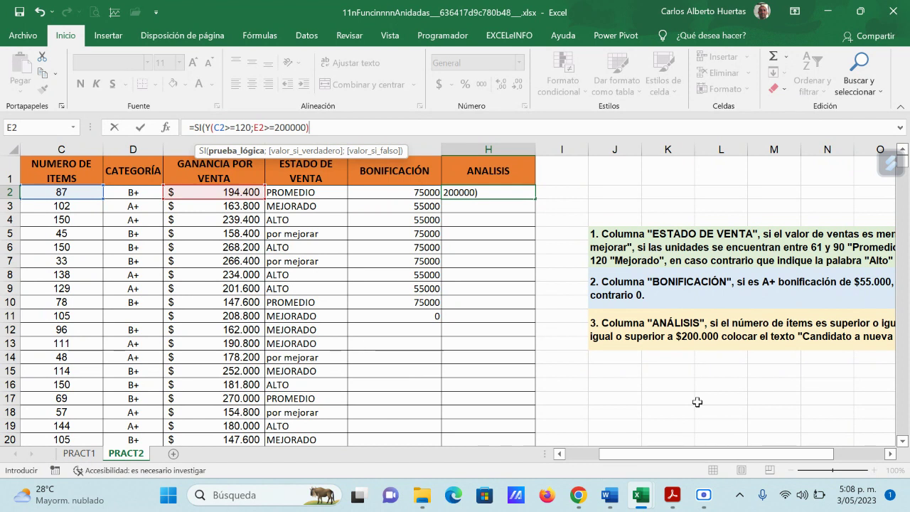
Set H2's SI to return "candidato a nueva categoria" if true and "no cumple" if false, and accept the formula
text(;)
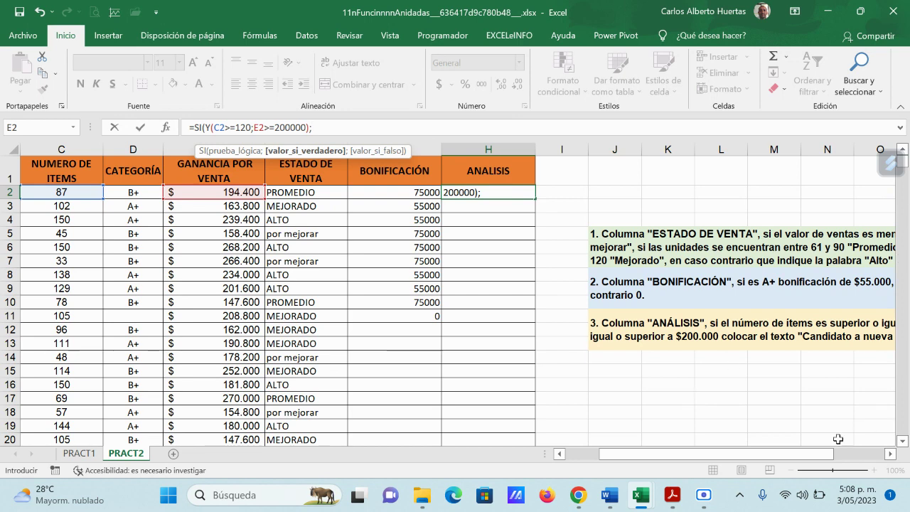
mouse_move(751, 455)
mouse_down()
mouse_move(780, 459)
mouse_move(749, 459)
mouse_up()
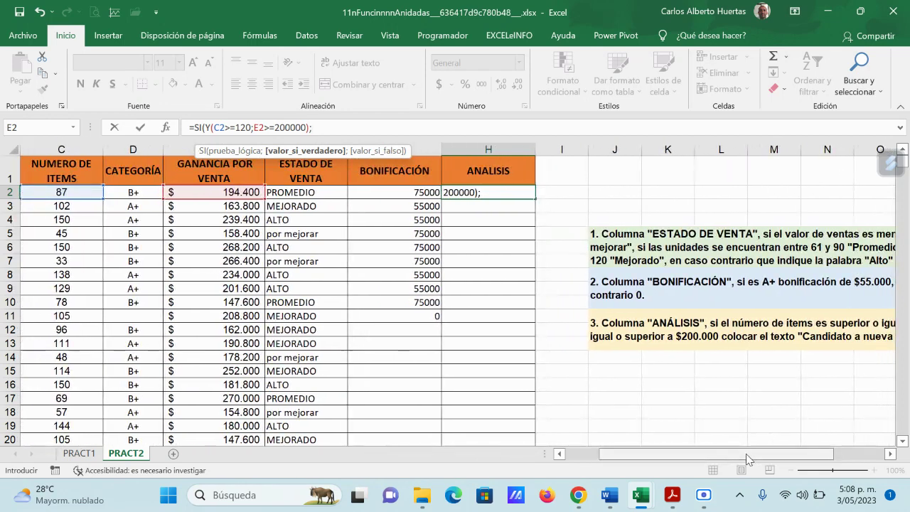
text(candidato a nu)
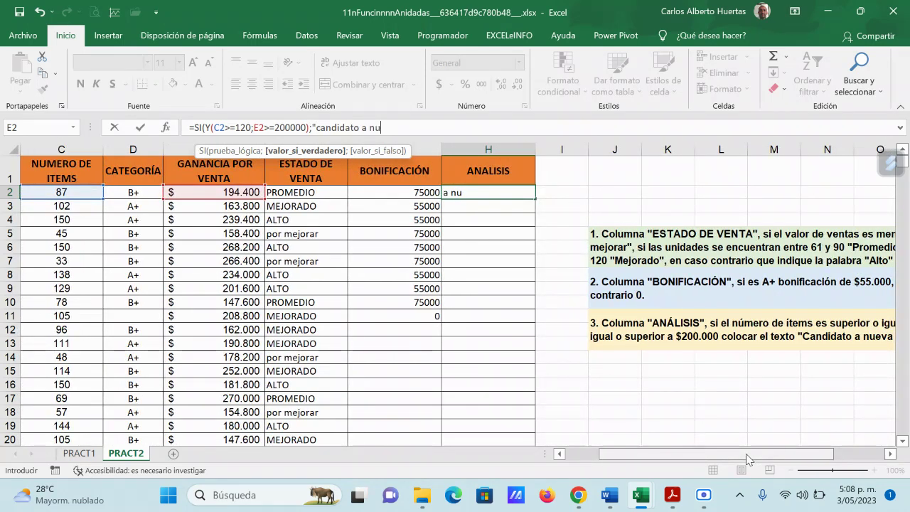
text(eva categoria)
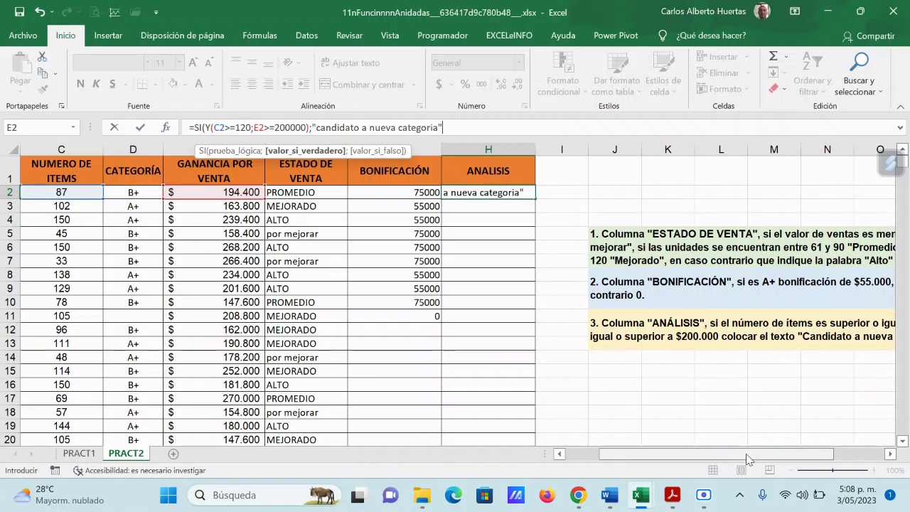
text(";)
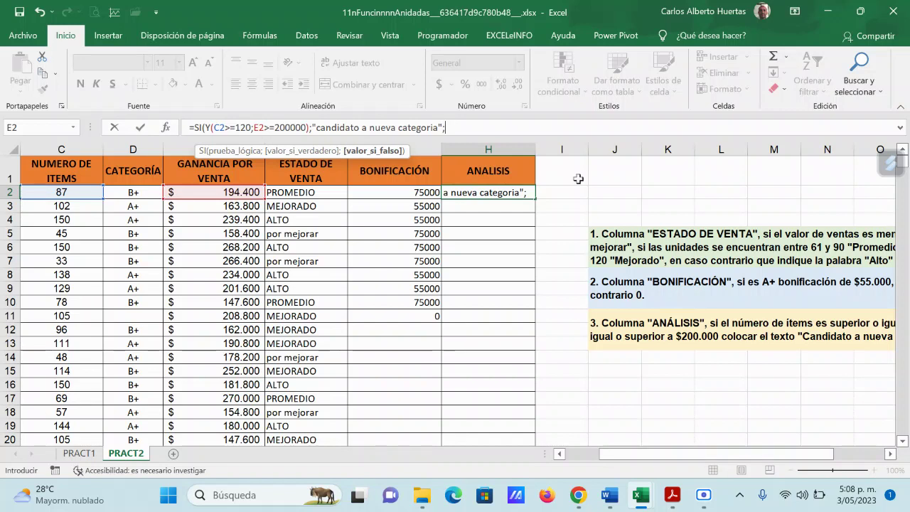
mouse_move(723, 455)
mouse_down()
mouse_move(716, 456)
mouse_move(767, 444)
mouse_move(691, 435)
mouse_move(716, 447)
mouse_up()
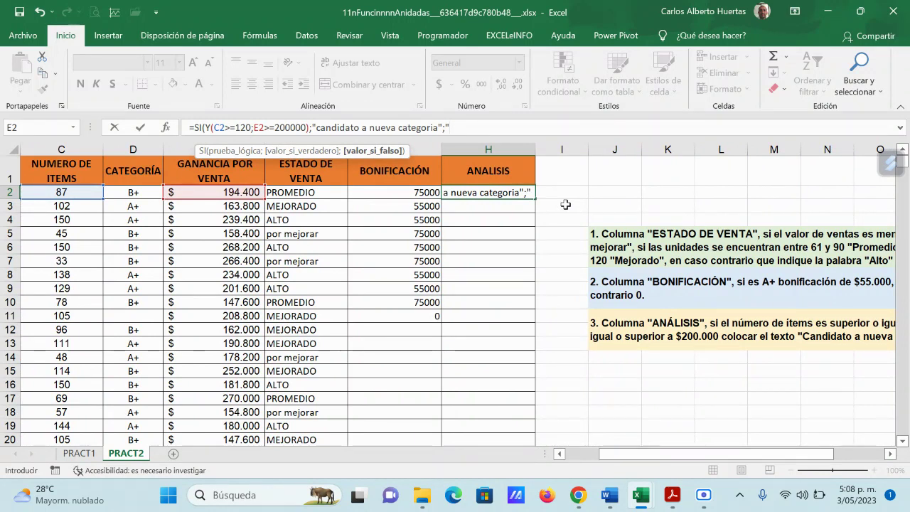
text(no cumple)
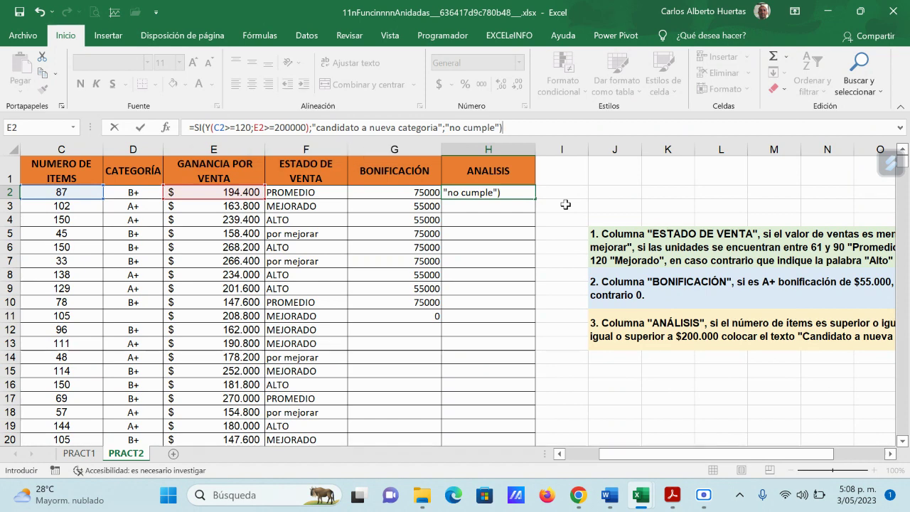
key(Return)
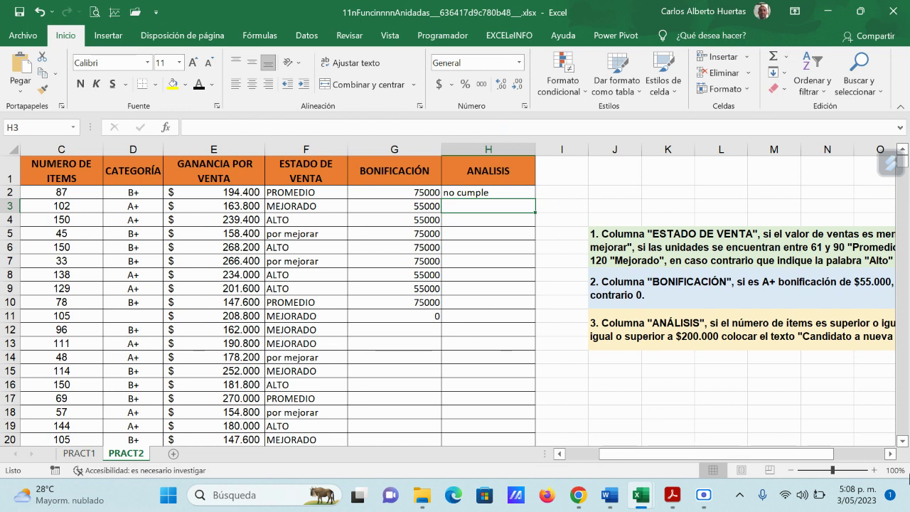
Copy the ANALISIS formula from H2 down to H4 and select H4
click(504, 192)
drag(535, 199, 536, 228)
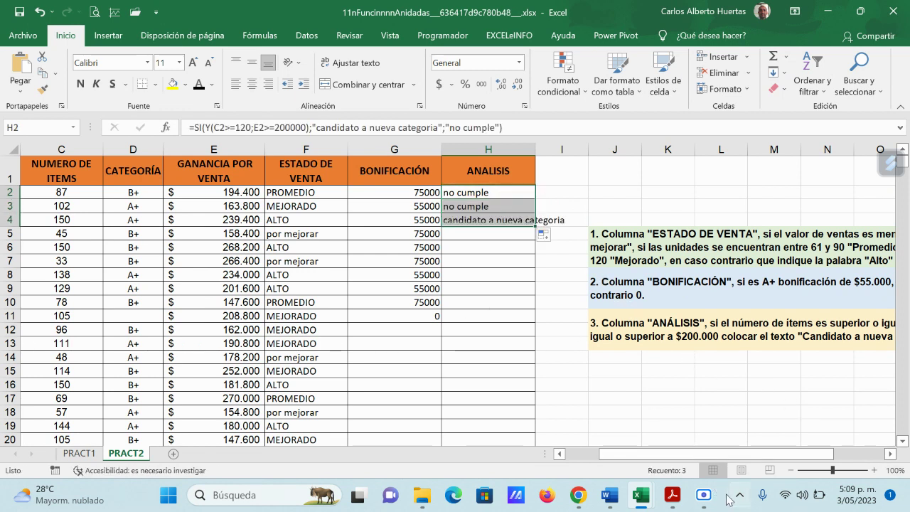
click(495, 221)
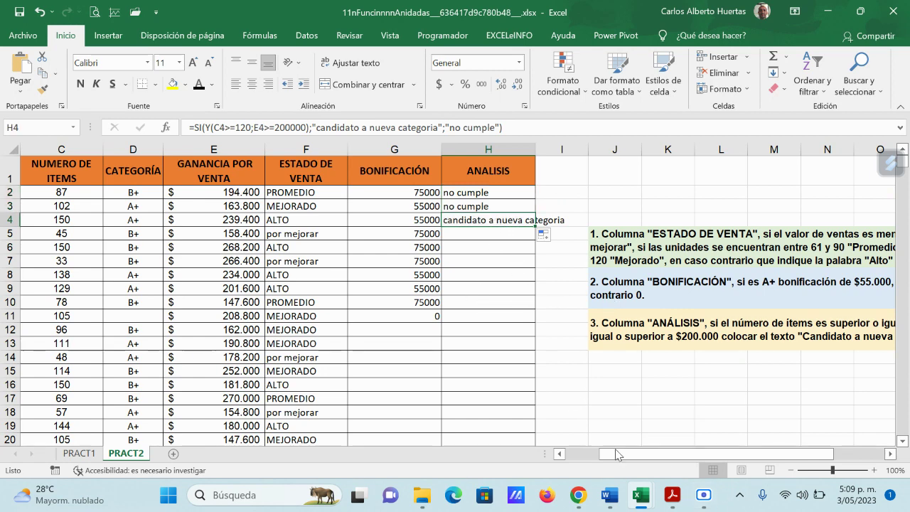
Check the ANALISIS results in rows 2 to 4 against their number of items and earnings per sale
mouse_move(616, 455)
mouse_down()
mouse_move(702, 463)
mouse_move(626, 459)
mouse_up()
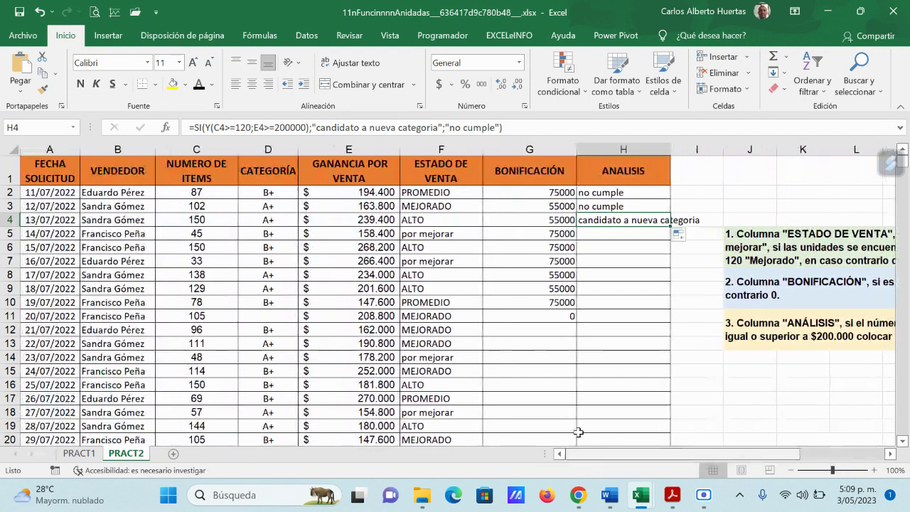
click(202, 192)
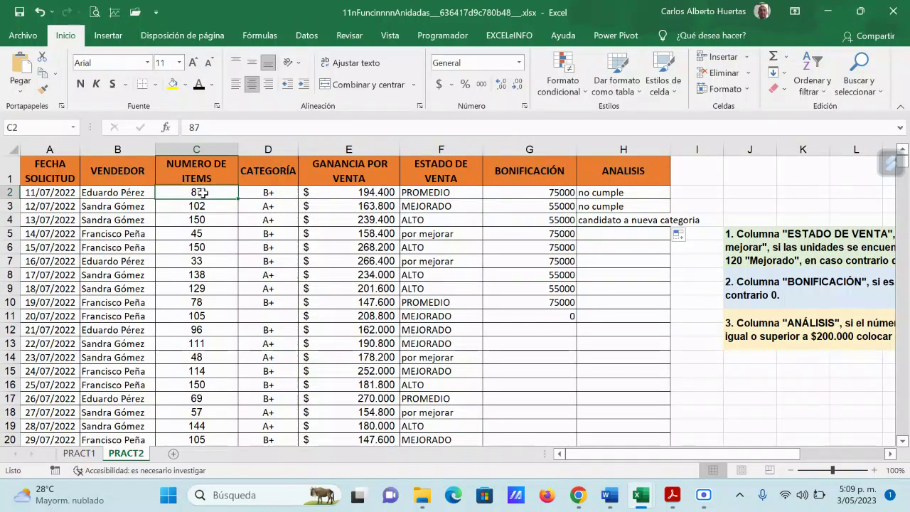
click(202, 206)
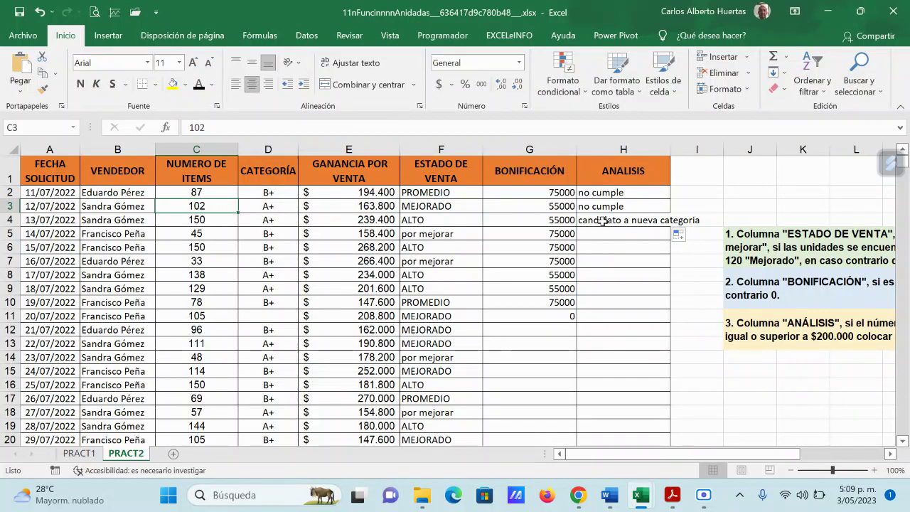
click(212, 223)
drag(762, 456, 709, 458)
click(367, 223)
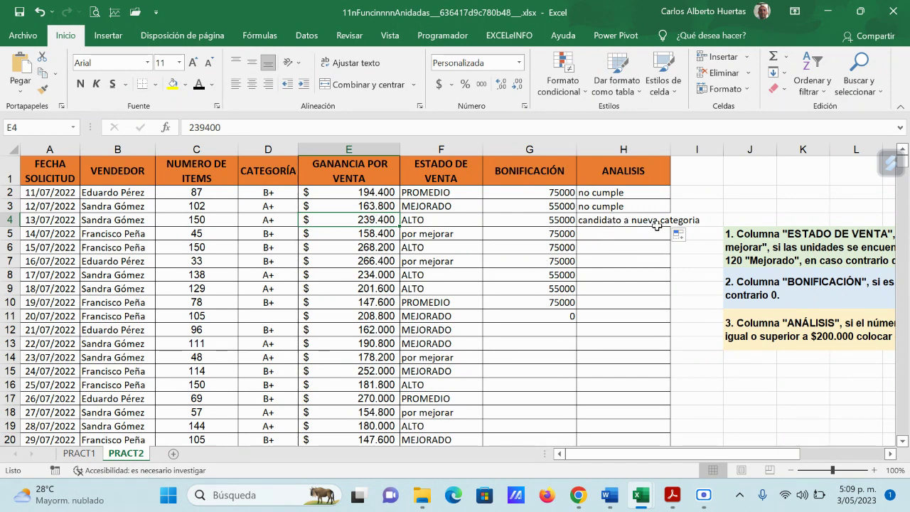
drag(625, 194, 627, 223)
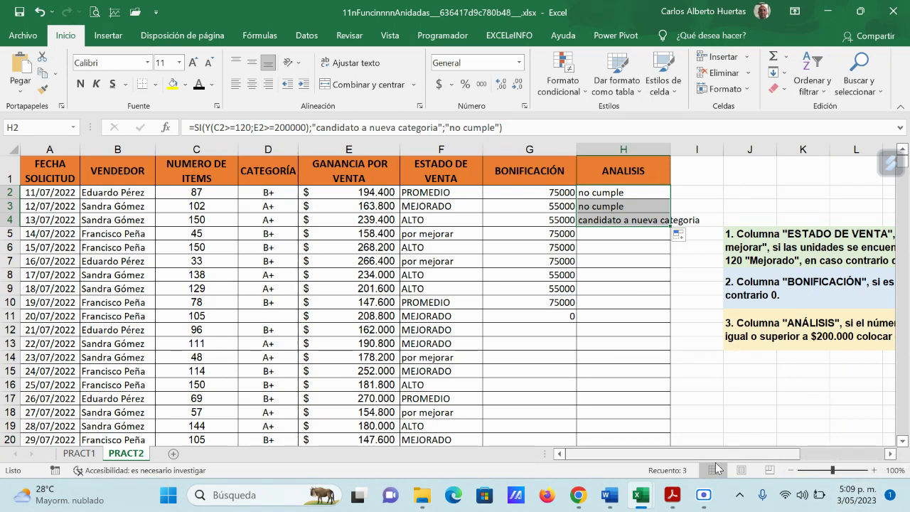
Switch to the learning guide PDF in Acrobat Reader and read item 5 on the SI.CONJUNTO function
click(623, 396)
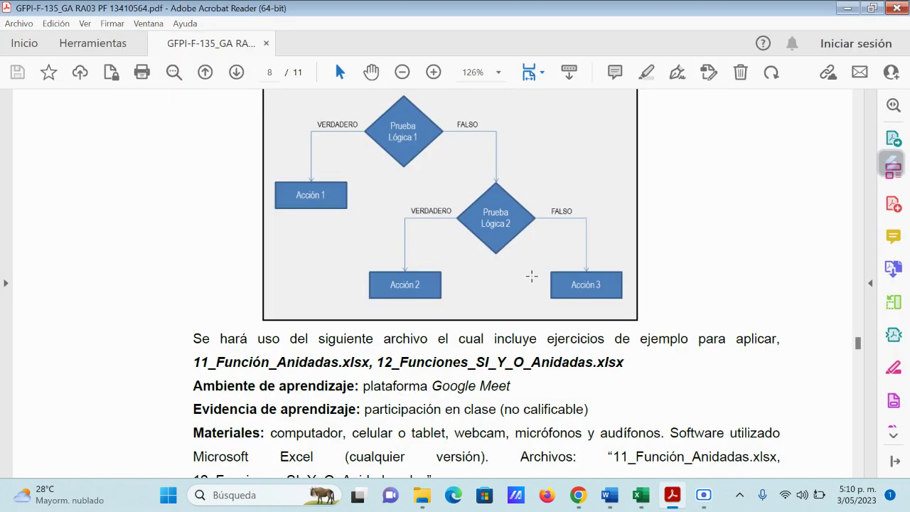
scroll(536, 276, down, 2)
scroll(538, 279, down, 7)
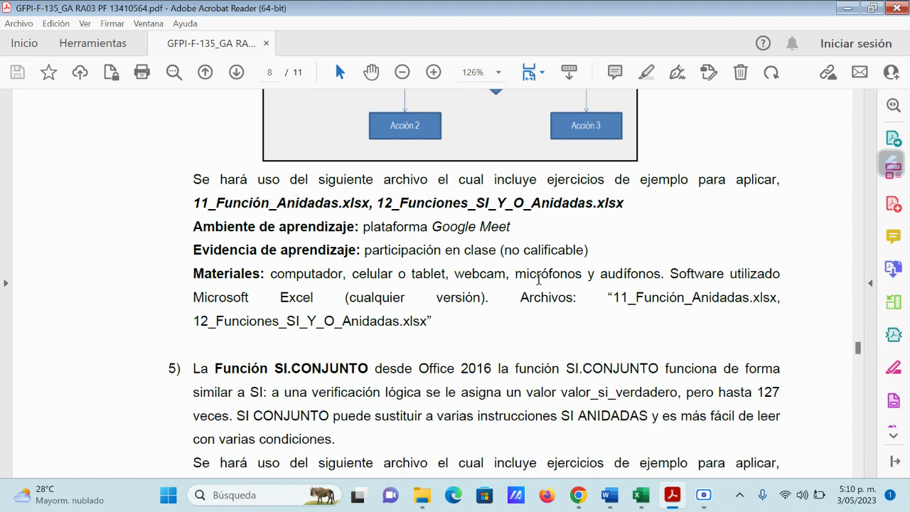
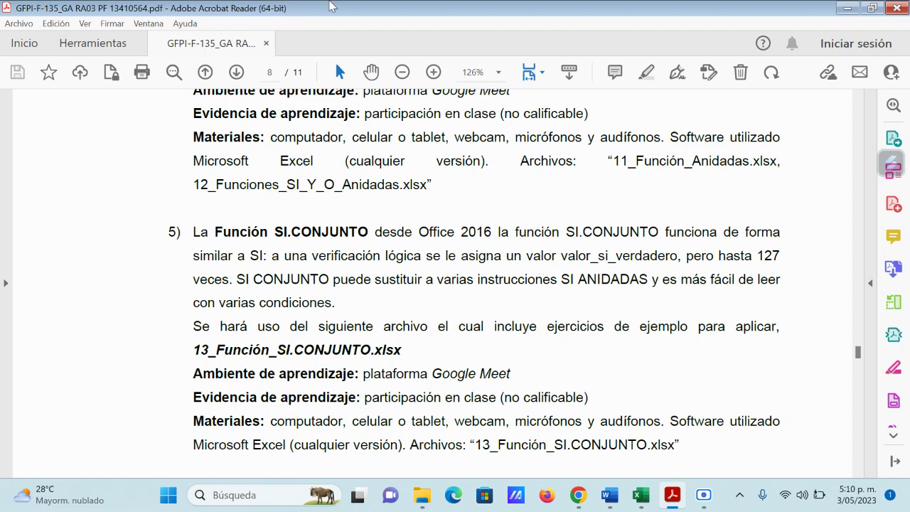
Return to Excel and bring up the already open workbook 13nFuncinnnnSInCONJUNTO
key(alt+Tab)
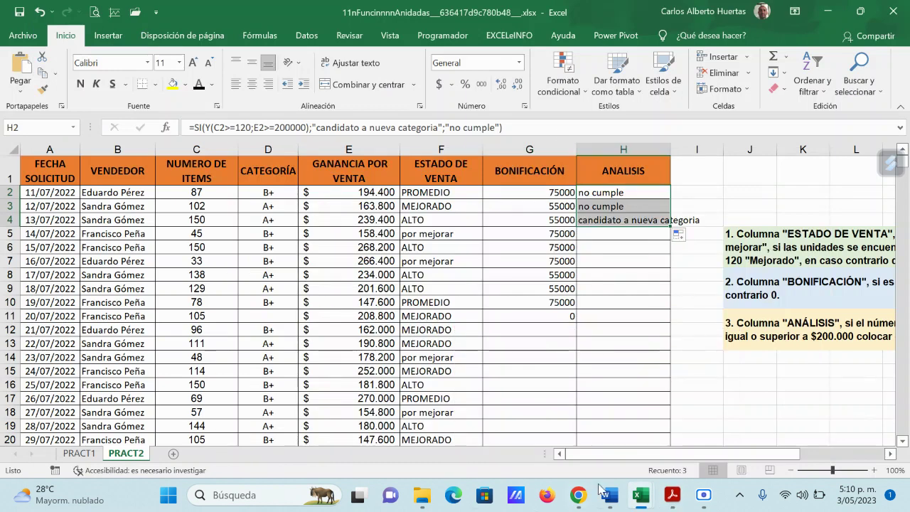
mouse_move(646, 496)
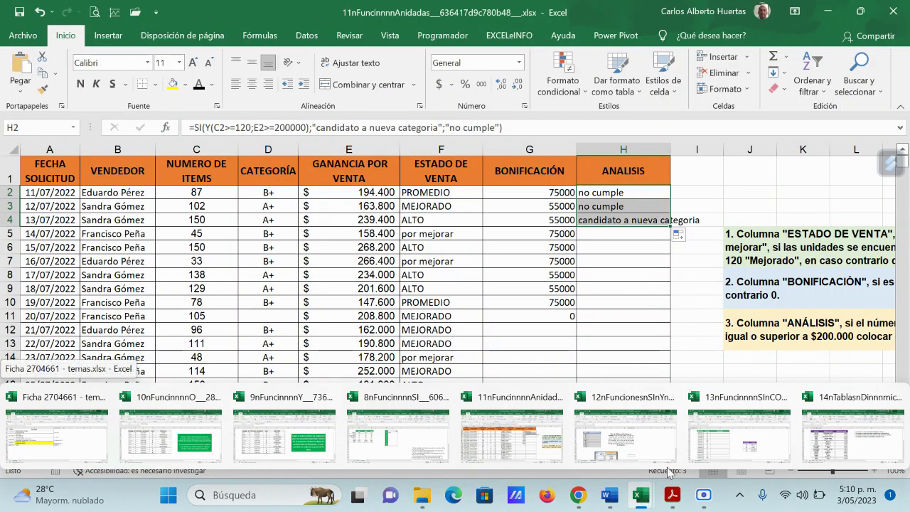
click(739, 430)
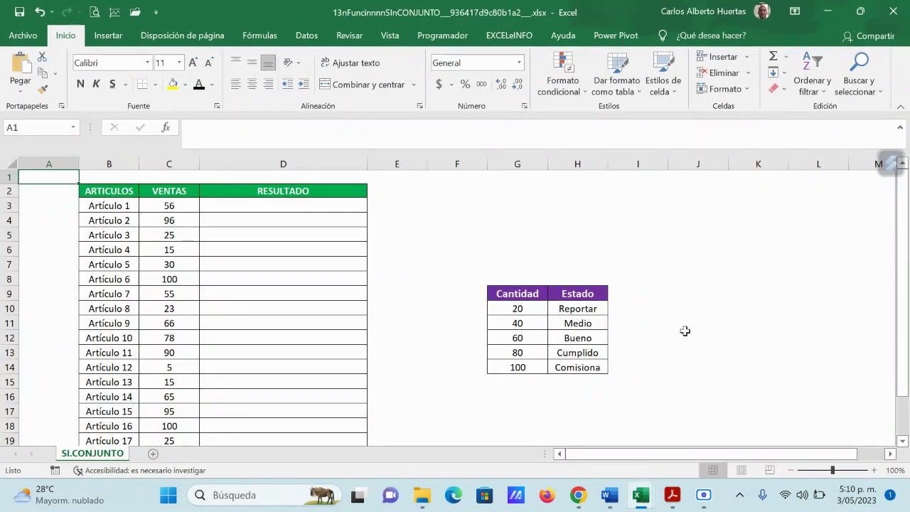
Examine the SI.CONJUNTO sheet's articles, sales and empty RESULTADO column, together with the Cantidad and Estado lookup table
scroll(685, 332, down, 3)
scroll(684, 333, up, 3)
click(595, 192)
click(471, 189)
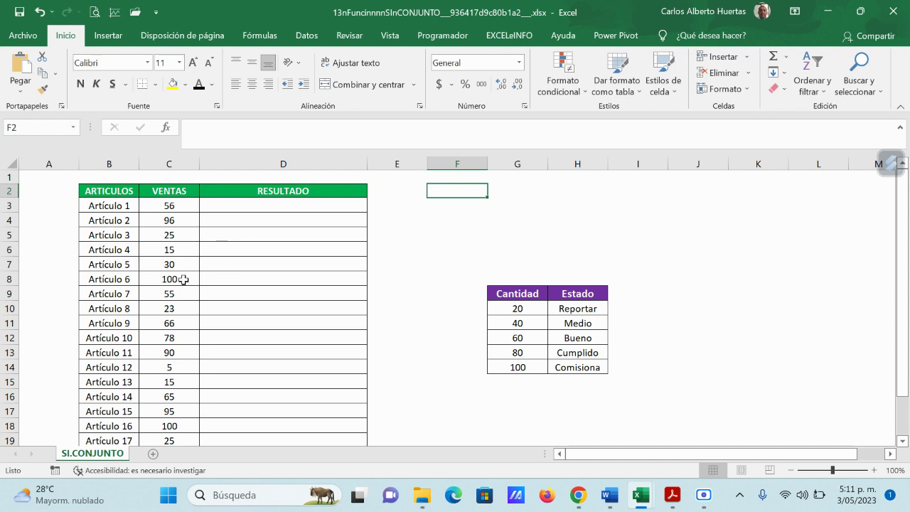
scroll(535, 387, down, 1)
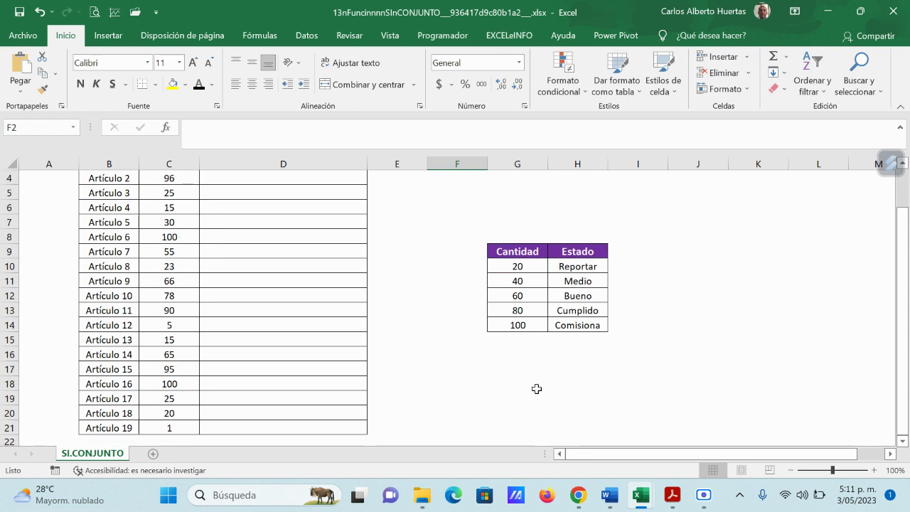
scroll(507, 379, up, 1)
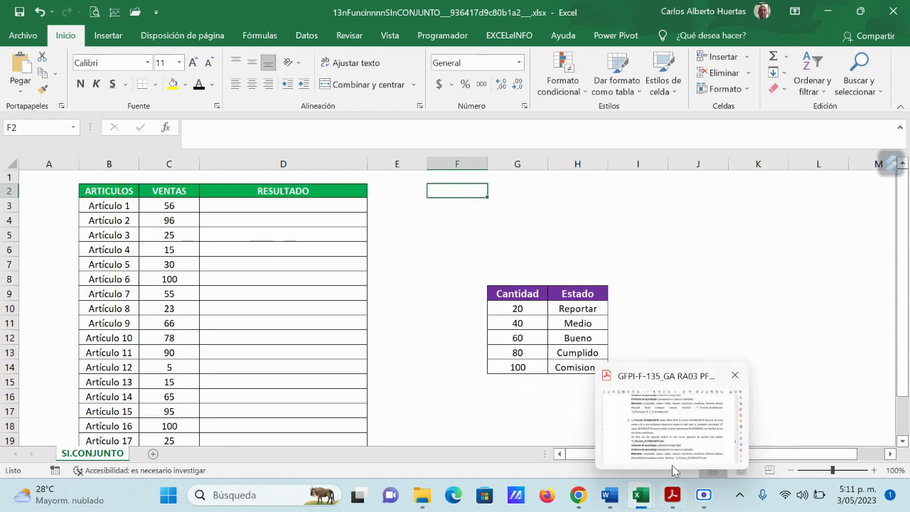
drag(796, 454, 851, 456)
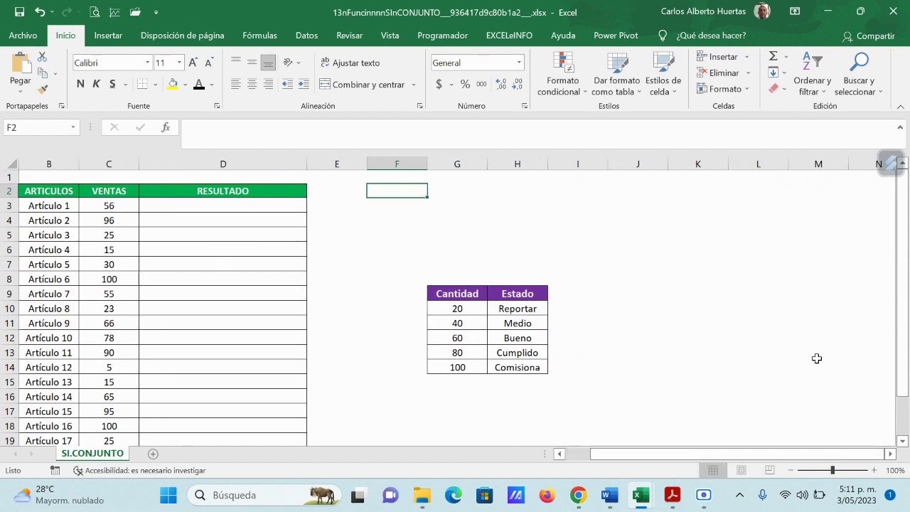
scroll(815, 363, down, 4)
scroll(814, 367, up, 4)
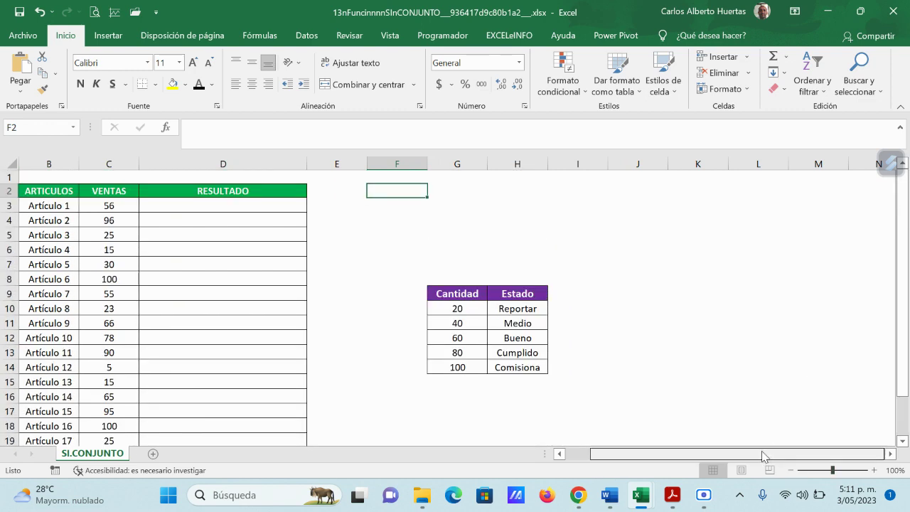
drag(759, 456, 734, 459)
scroll(701, 393, down, 1)
scroll(701, 394, up, 1)
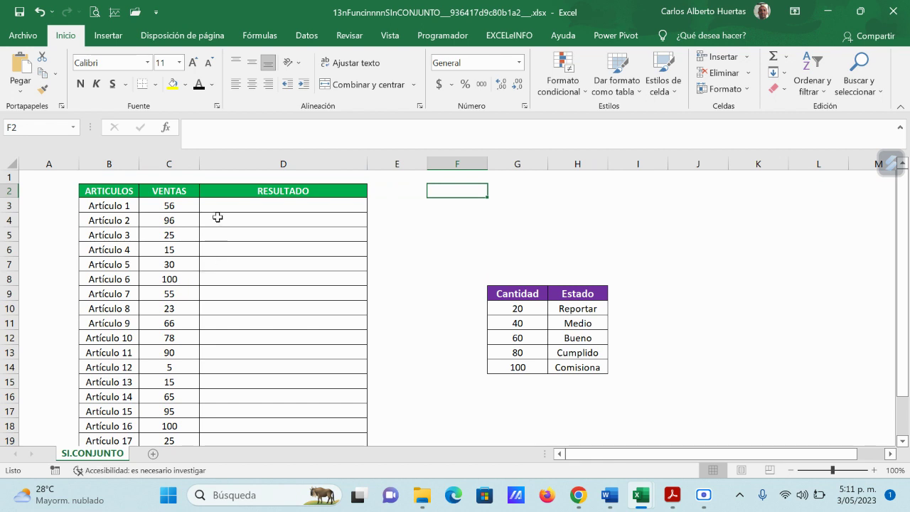
click(186, 205)
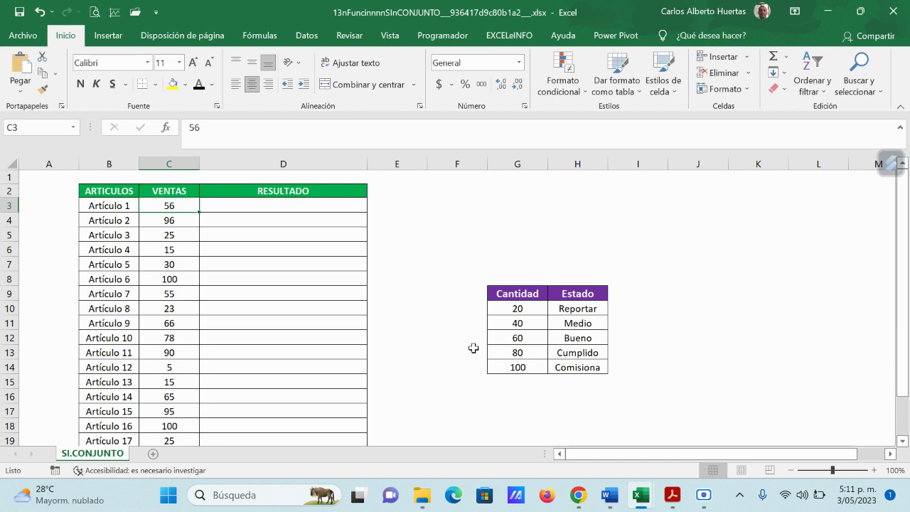
Minimize the open Excel workbooks one after another until the desktop is reached
click(832, 15)
click(831, 14)
click(829, 14)
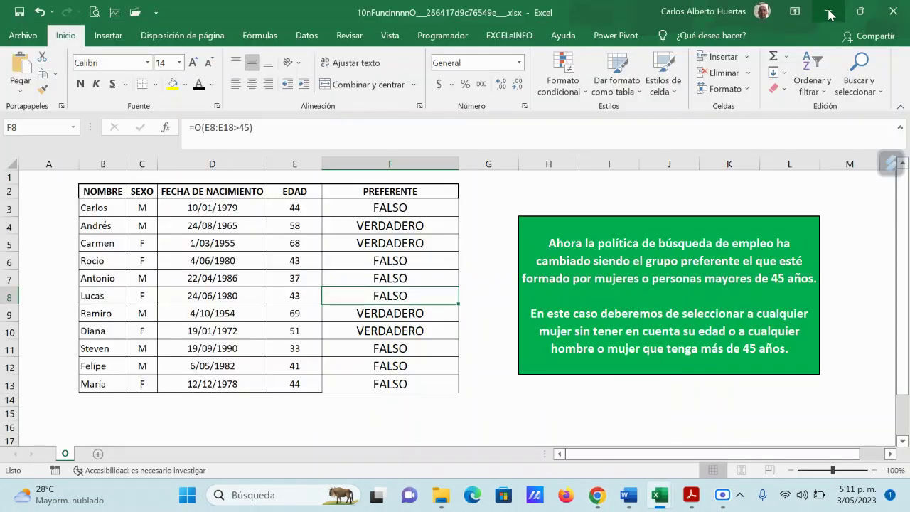
click(829, 14)
click(830, 14)
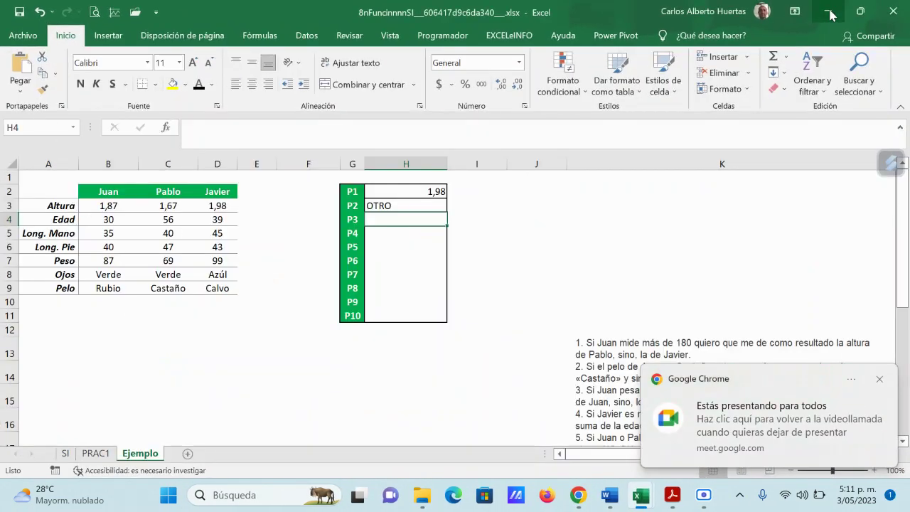
click(830, 15)
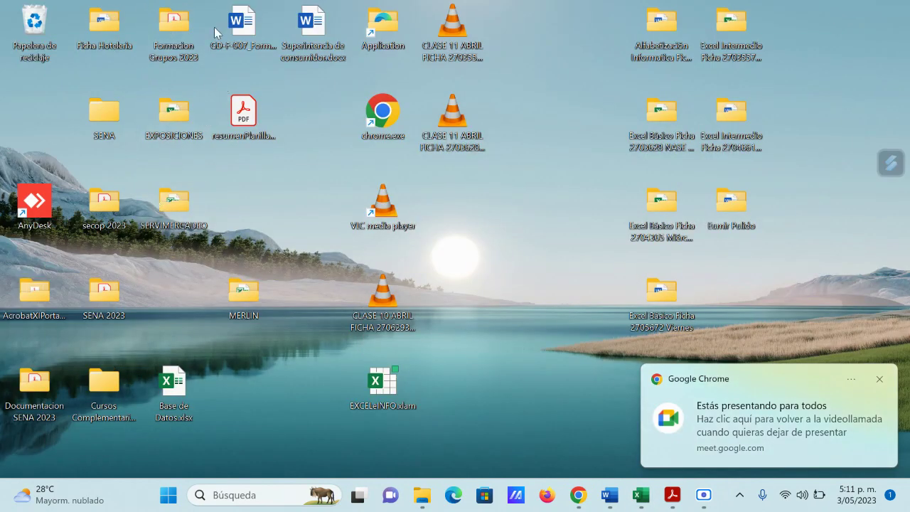
Open Ejercicios.xlsx from SENA > Comercializadora Santander > Nivel Intermedio and clear the formula in F7 of the sumar conjunto sheet
double_click(118, 117)
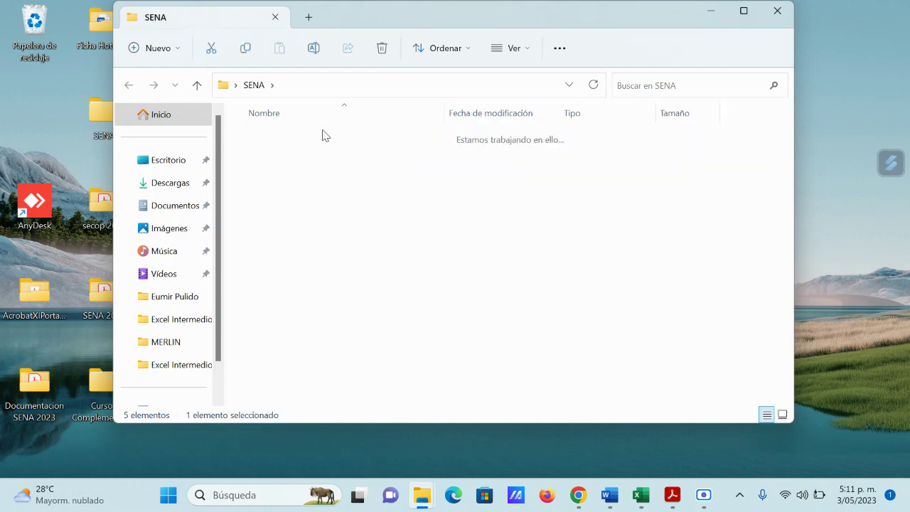
double_click(323, 137)
double_click(299, 159)
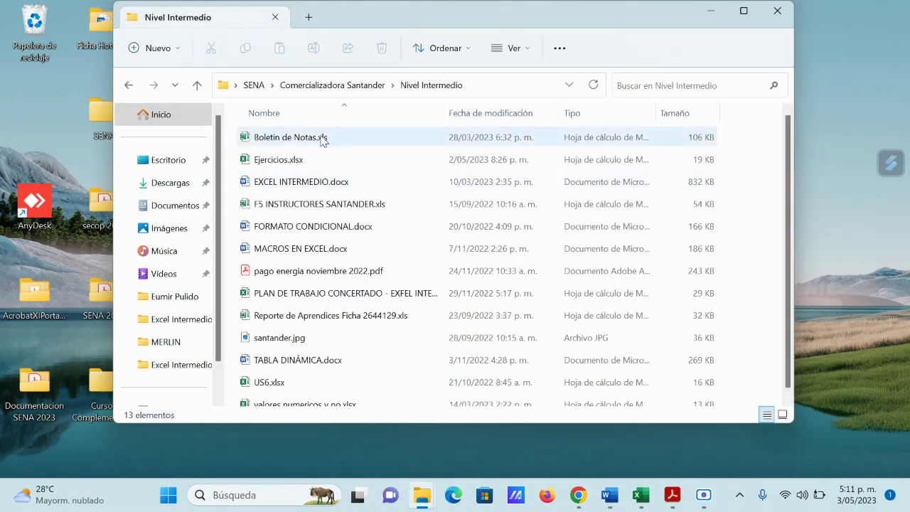
double_click(293, 158)
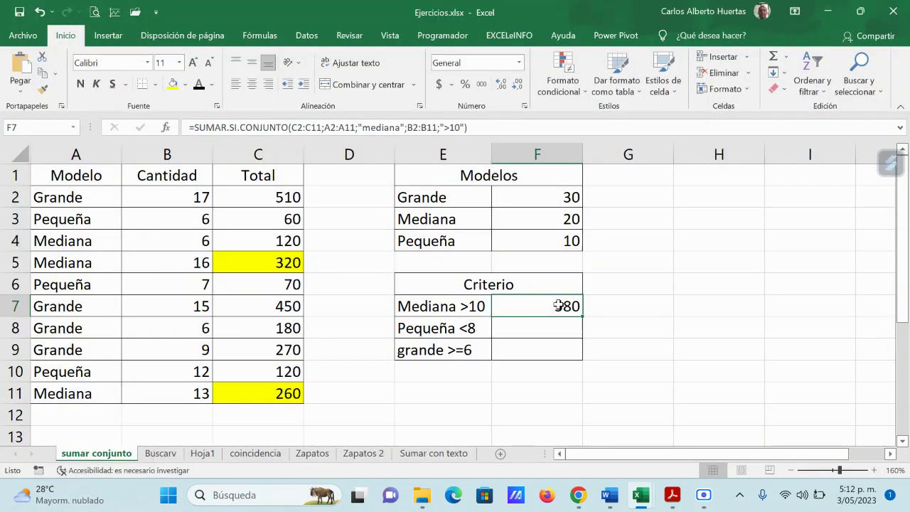
key(Delete)
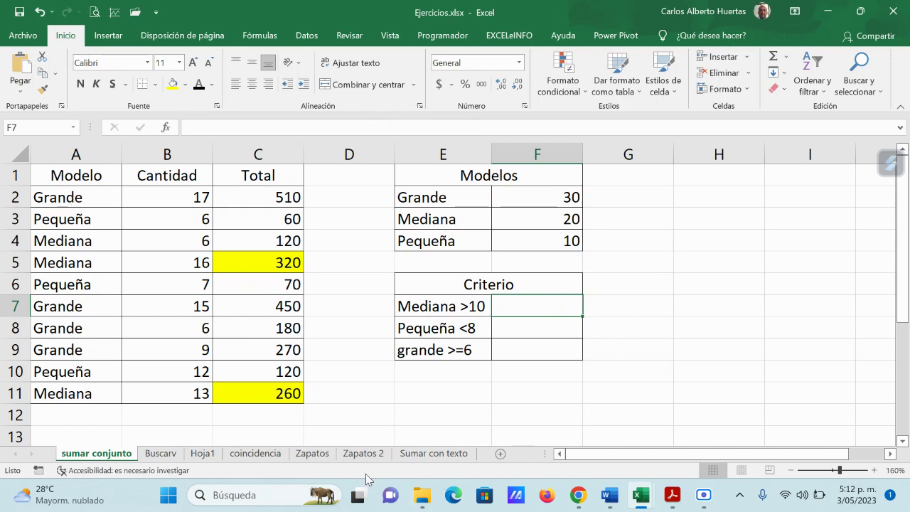
Open EXCEL INTERMEDIO.docx in Word from the Nivel Intermedio folder, maximized, and find the section Sumar con varias condiciones (Sumar Si Conjunto)
click(422, 495)
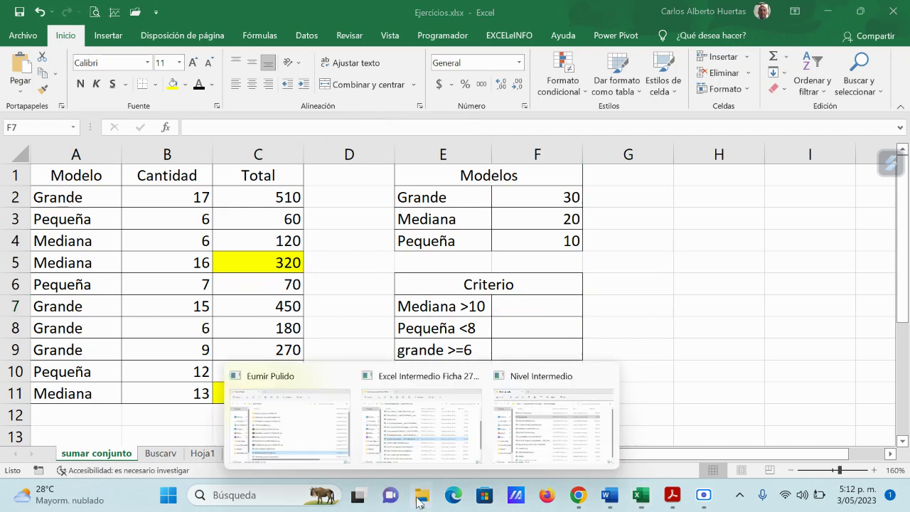
click(576, 419)
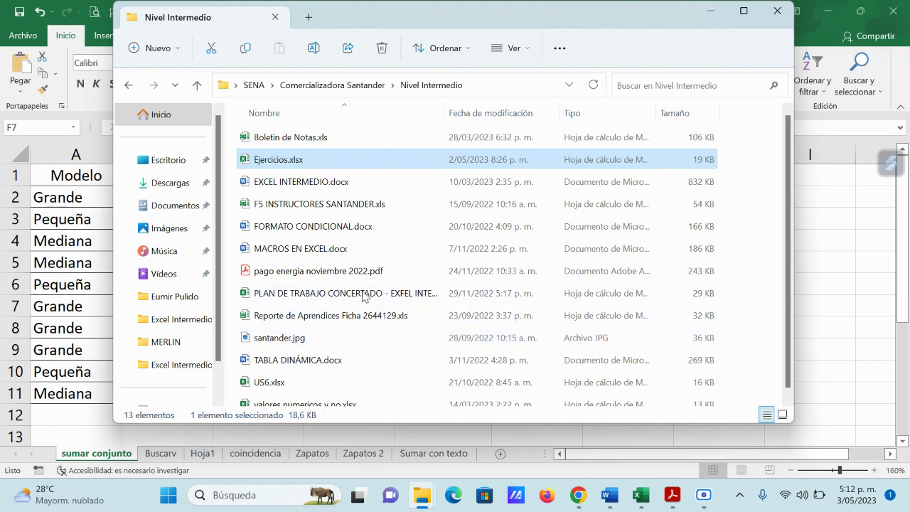
double_click(313, 182)
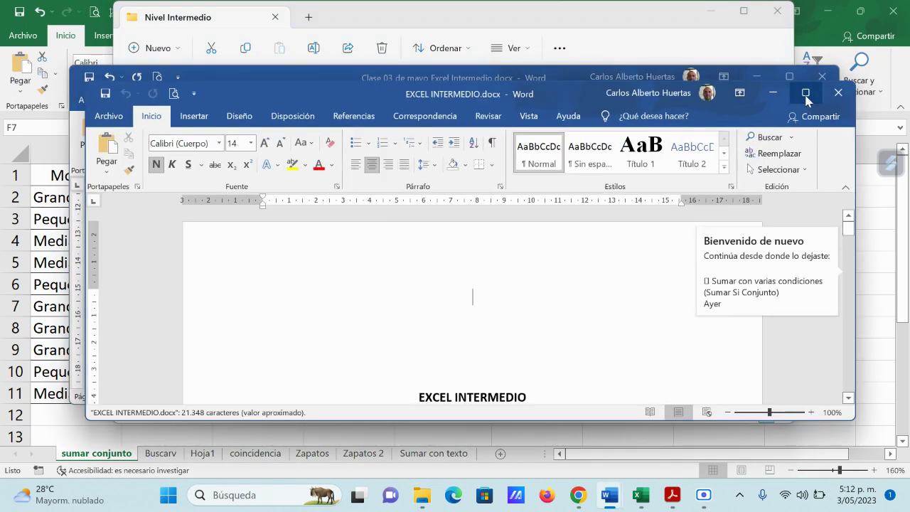
click(805, 93)
drag(903, 149, 903, 276)
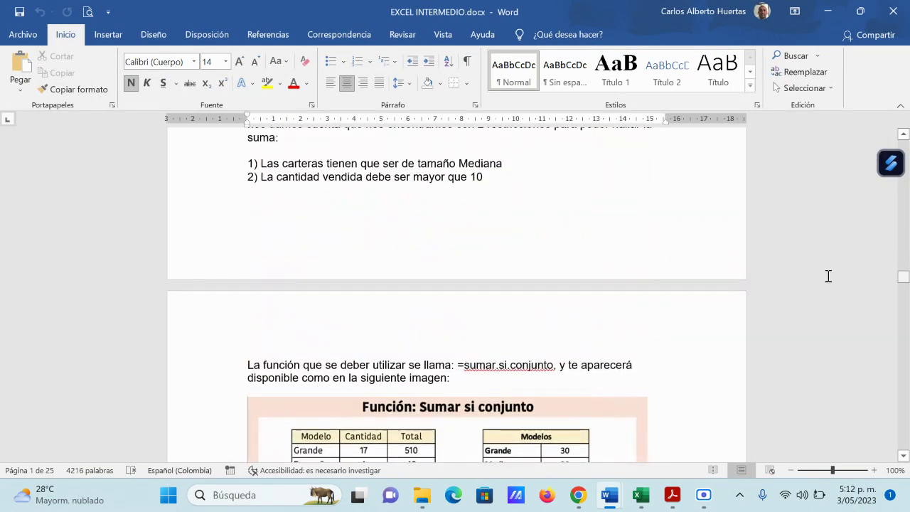
scroll(499, 308, up, 8)
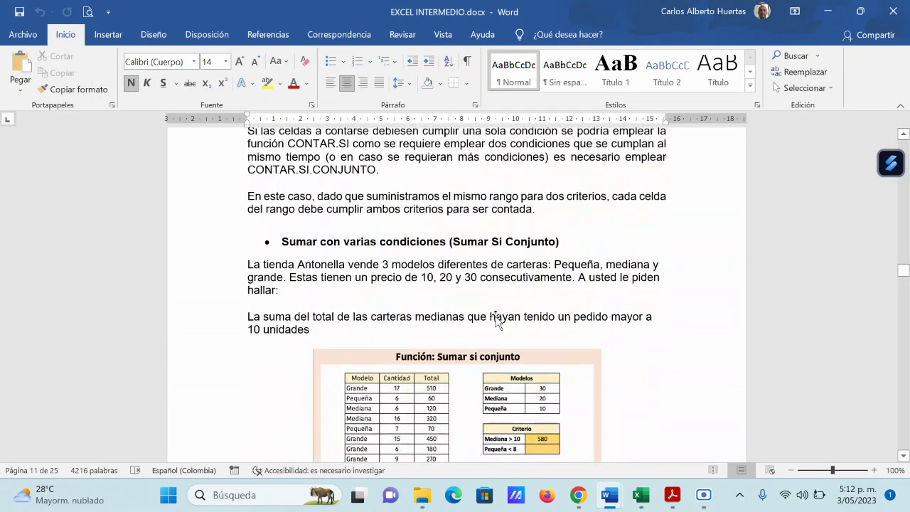
scroll(496, 320, down, 2)
scroll(497, 321, down, 1)
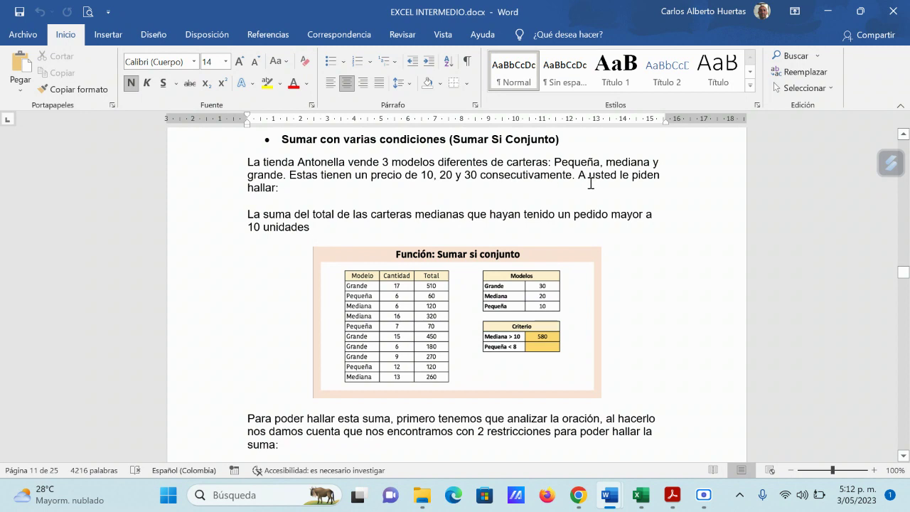
Switch to Ejercicios.xlsx in Excel and review the price of each bag size in the Modelos table
mouse_move(641, 498)
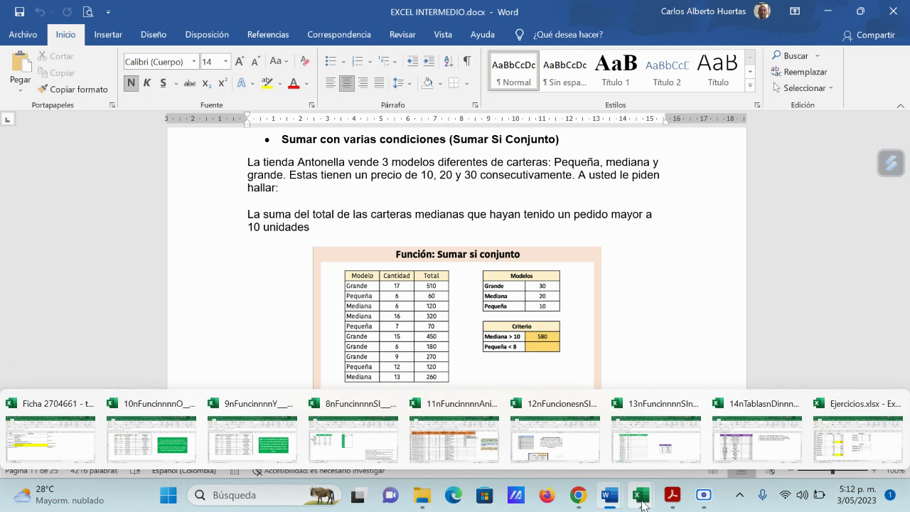
click(858, 439)
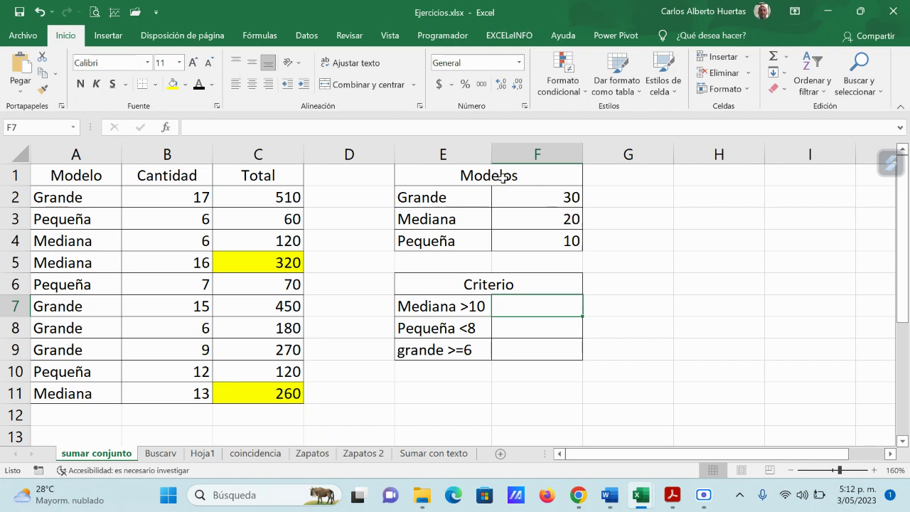
drag(501, 178, 507, 237)
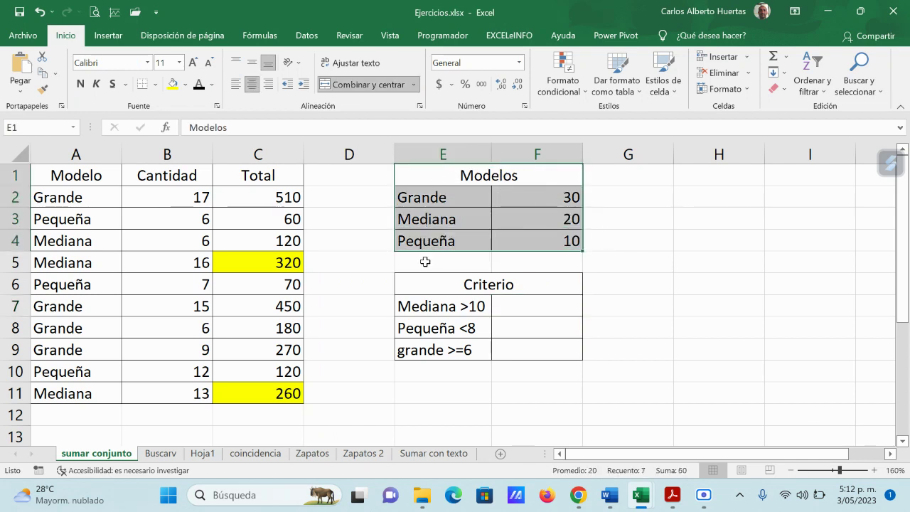
click(432, 199)
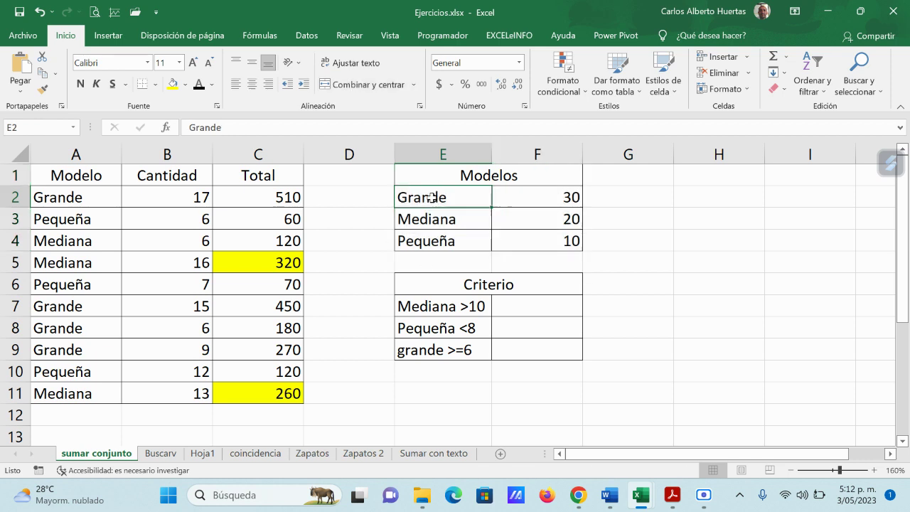
click(551, 199)
click(458, 220)
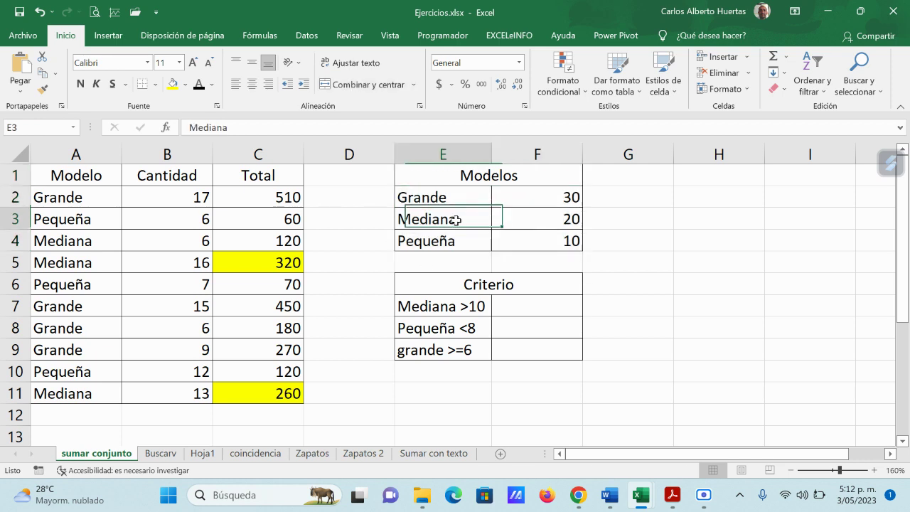
click(551, 222)
click(452, 244)
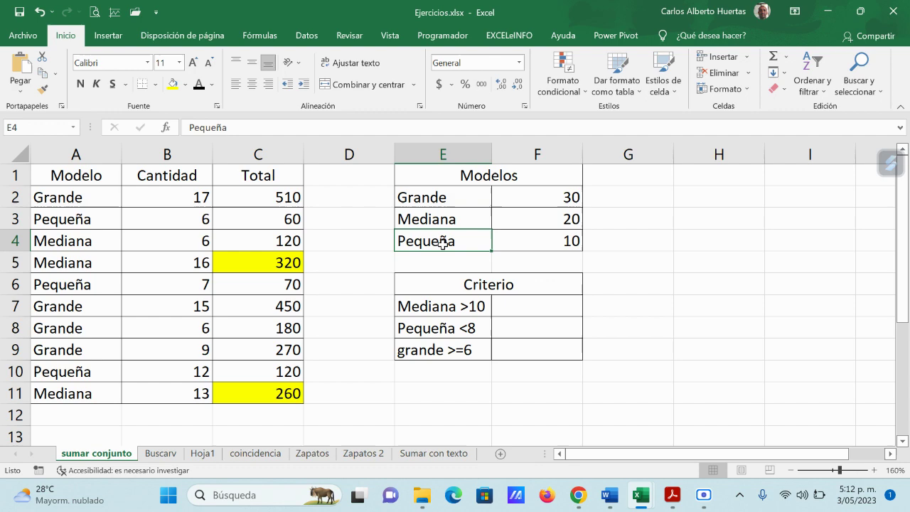
click(543, 243)
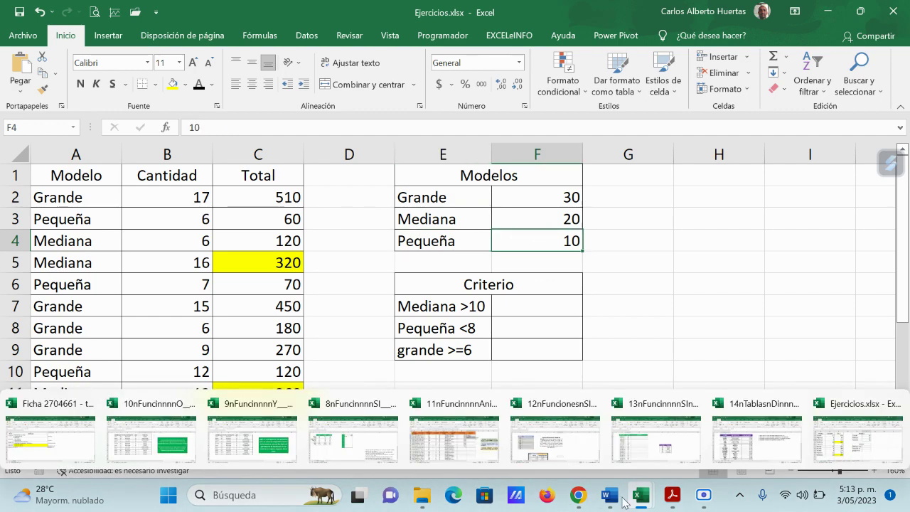
Return to EXCEL INTERMEDIO.docx in Word and select the words "La suma del total" in the exercise statement
mouse_move(609, 496)
click(649, 452)
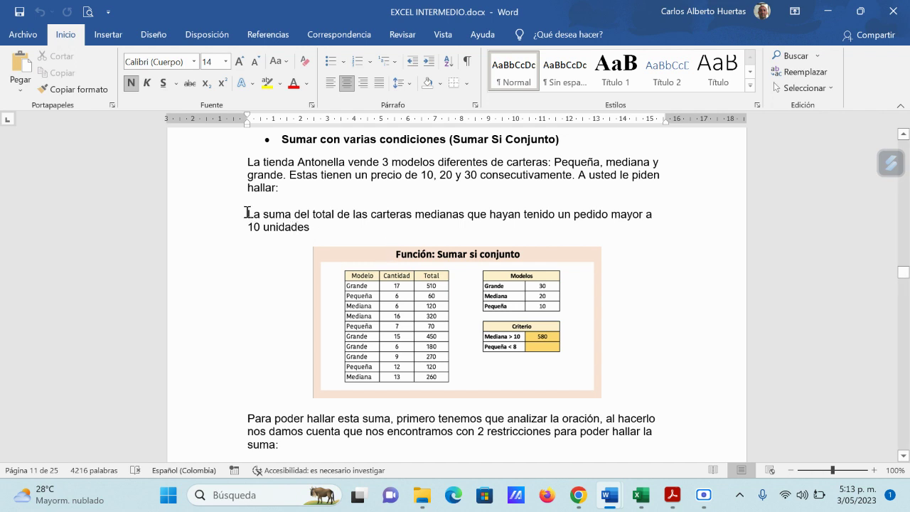
drag(247, 212, 333, 214)
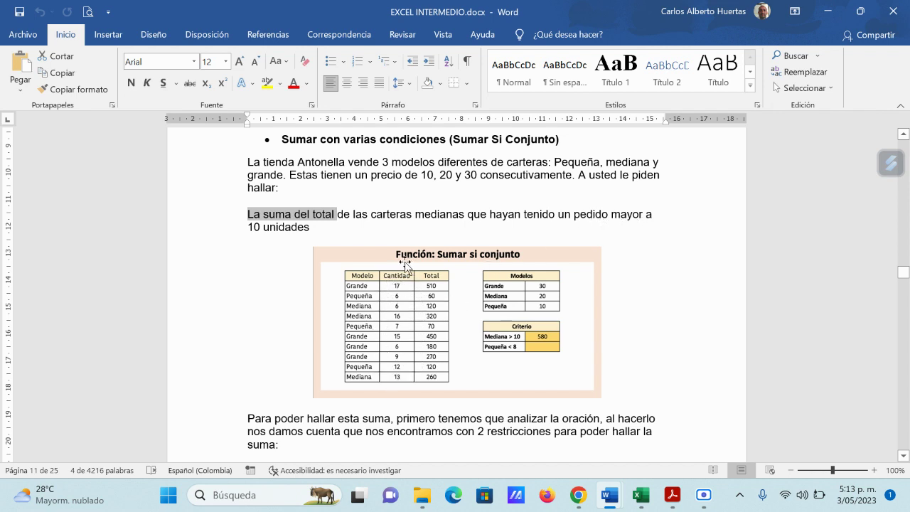
Switch to Ejercicios.xlsx in Excel and examine the totals in C2:C11 and the models in A2:A11
mouse_move(643, 497)
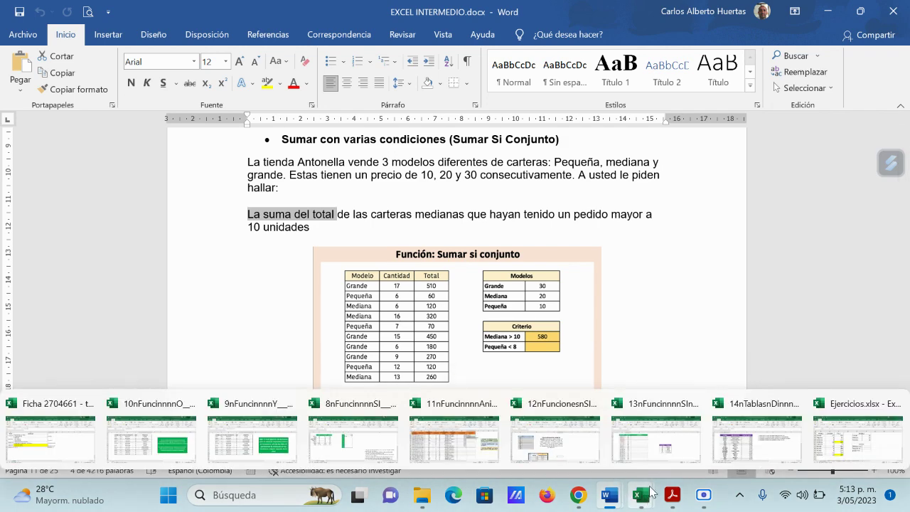
click(854, 449)
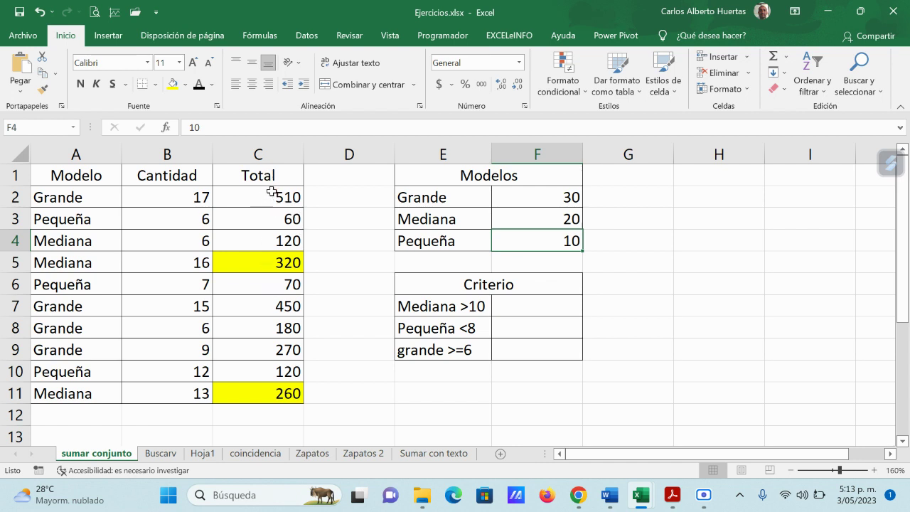
drag(271, 192, 277, 395)
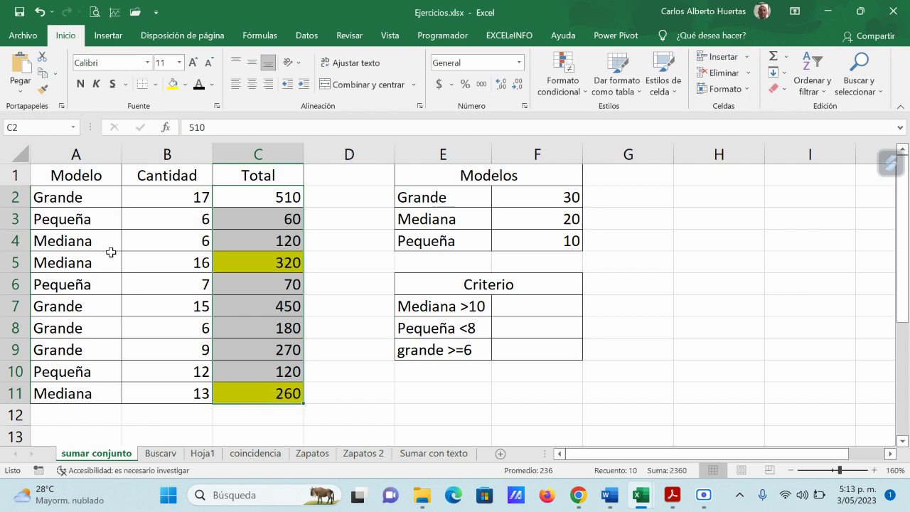
drag(61, 195, 60, 395)
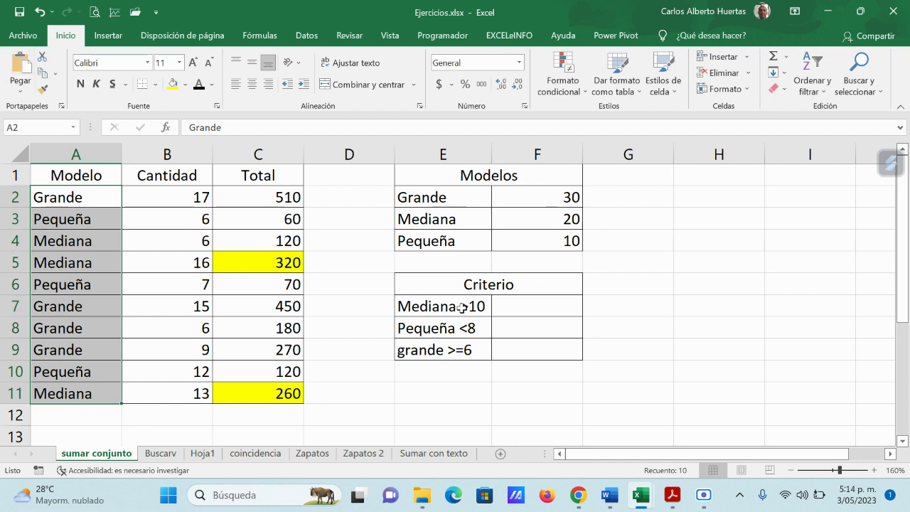
Check the exercise statement in Word again, and return to Excel to compare the Cantidad column with the Mediana >10 criterion
mouse_move(609, 494)
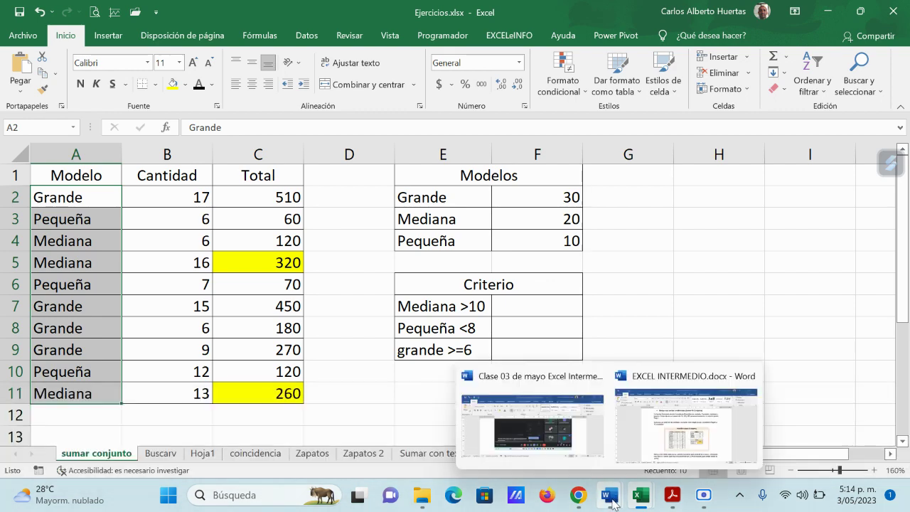
click(740, 417)
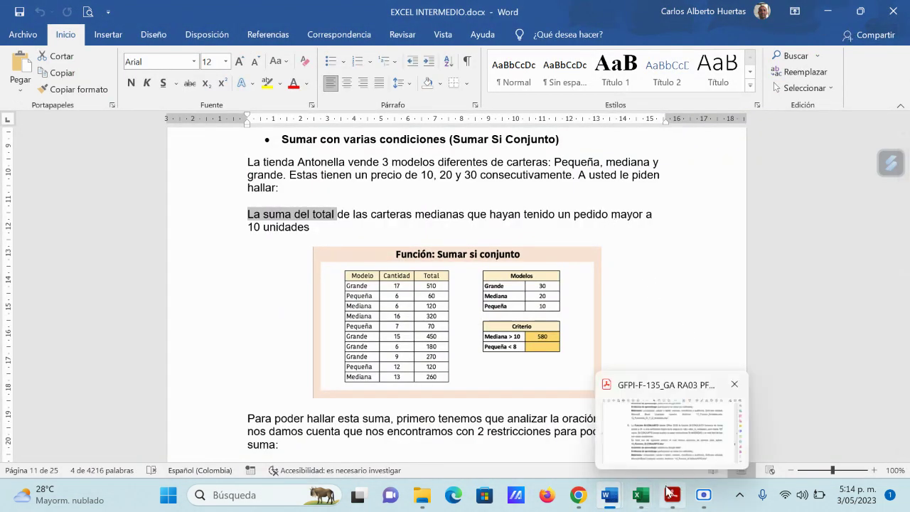
click(640, 498)
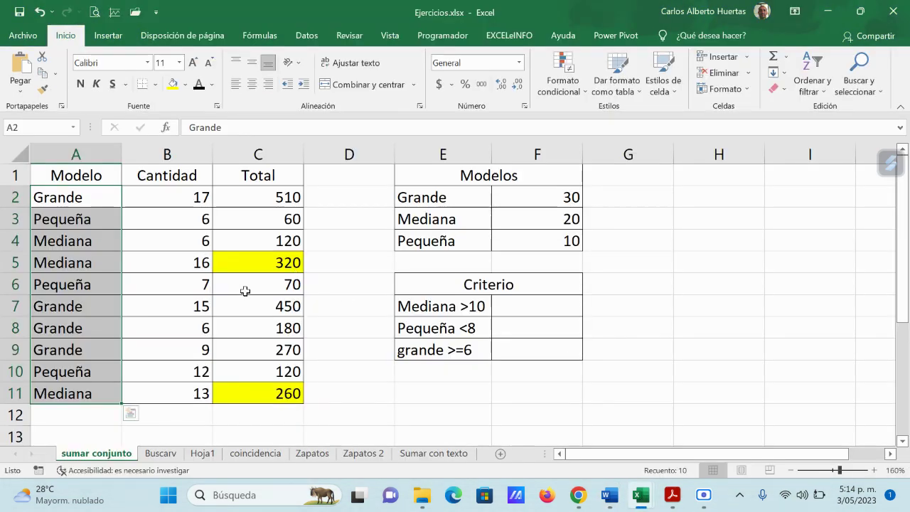
click(446, 309)
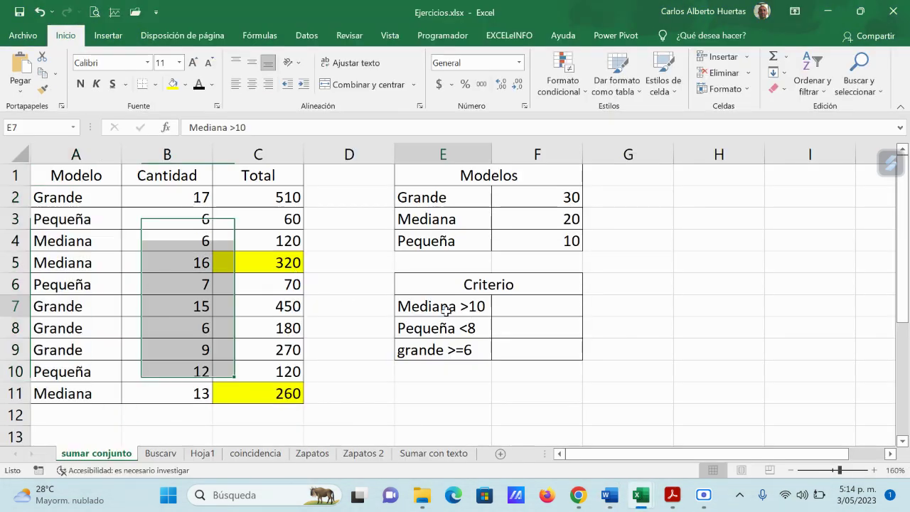
Start a SUMAR.SI.CONJUNTO function in F7 for the Mediana >10 criterion, with C2:C11 as the sum range
click(540, 304)
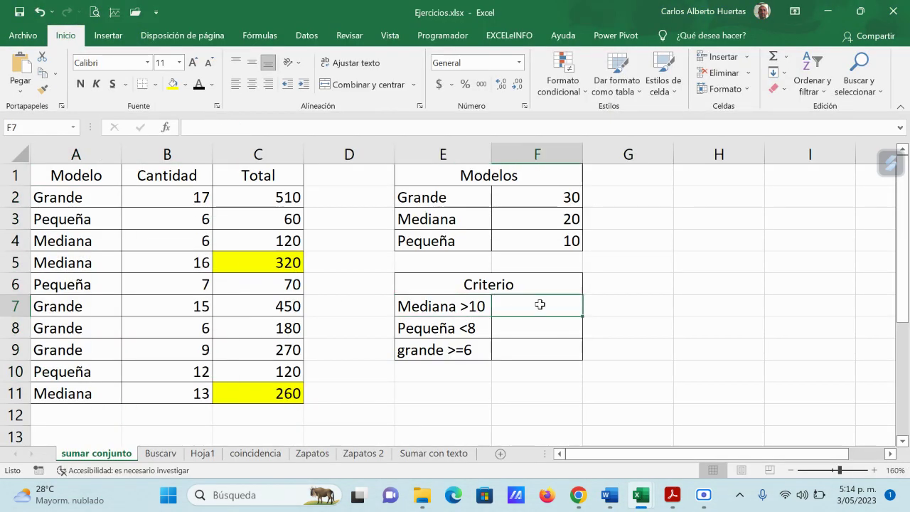
click(167, 127)
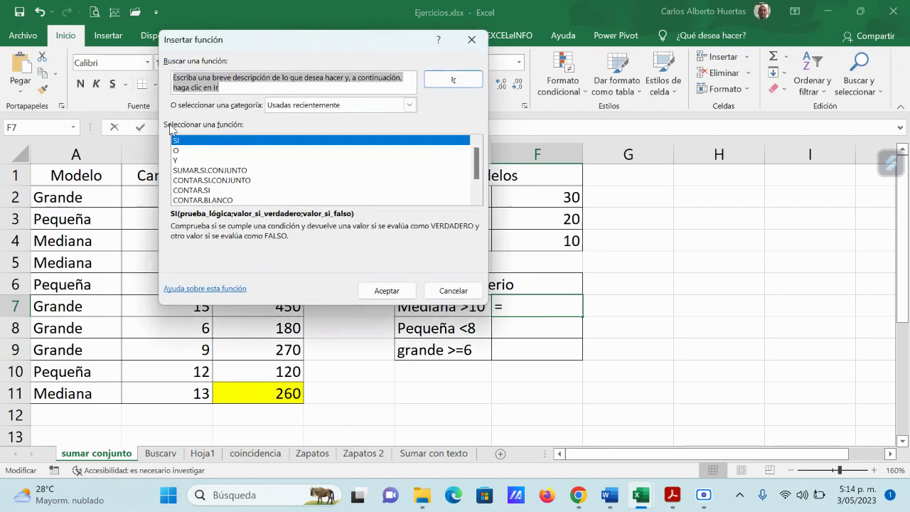
click(204, 171)
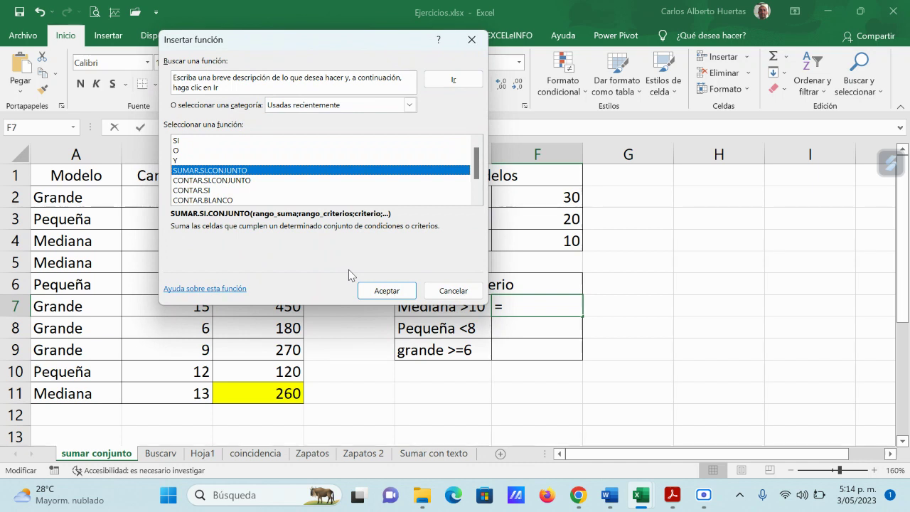
click(406, 289)
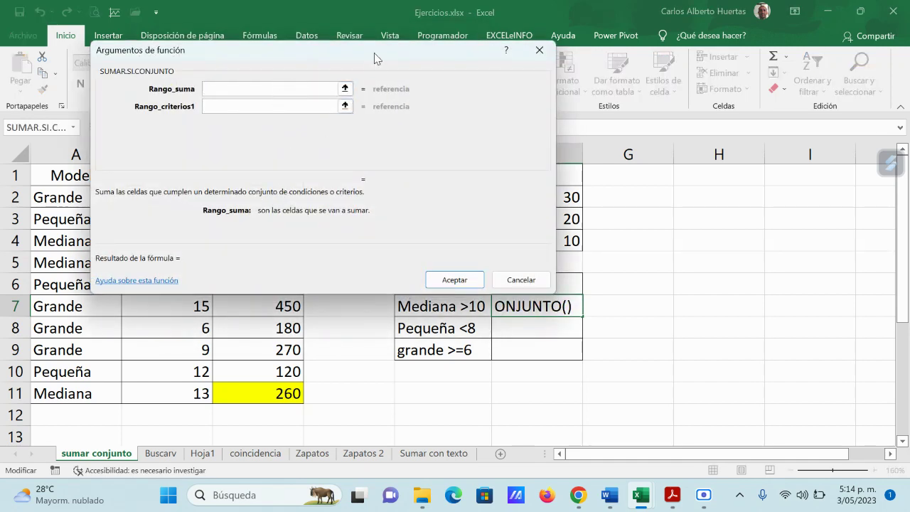
drag(360, 42, 697, 28)
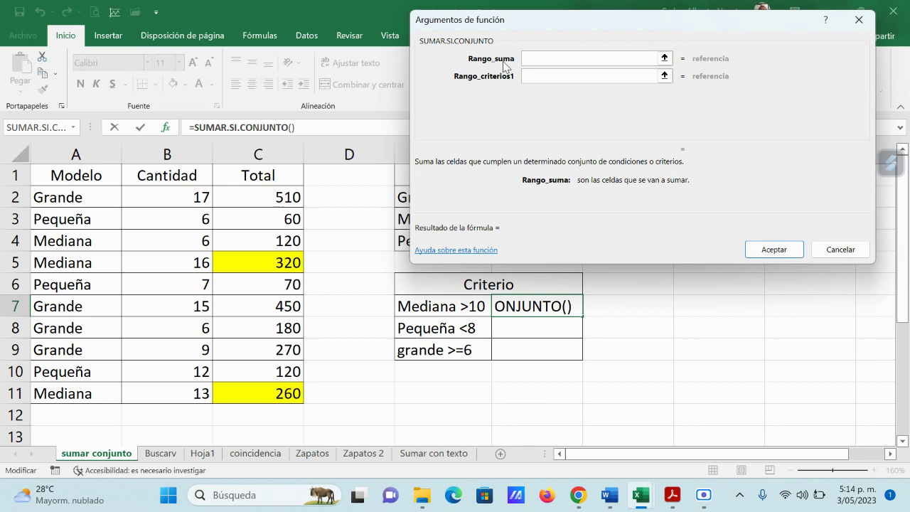
click(663, 59)
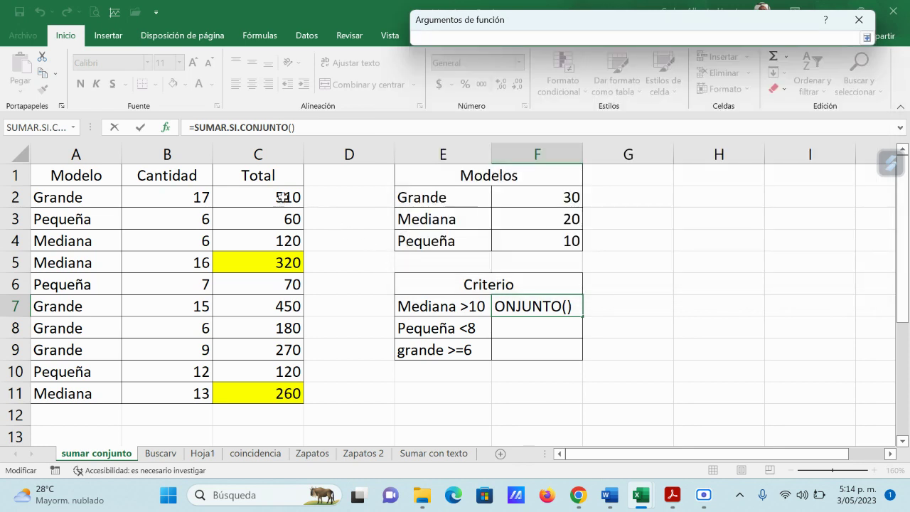
drag(282, 198, 288, 395)
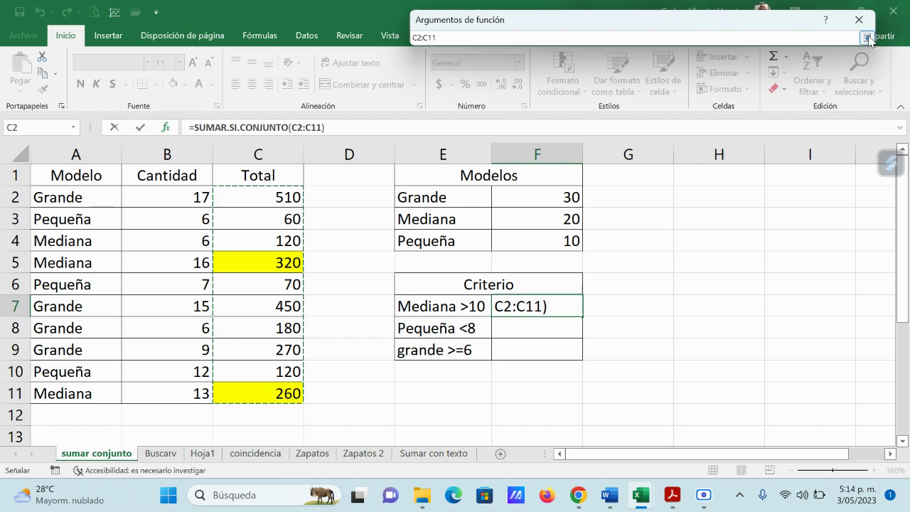
click(866, 38)
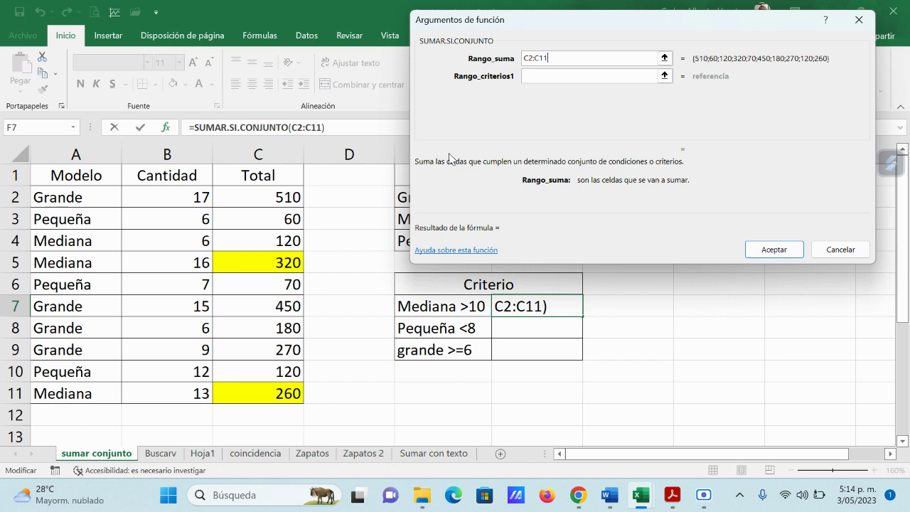
Set the function's first criteria range to the models in A2:A11, with mediana as its criterion
click(665, 76)
drag(78, 199, 75, 393)
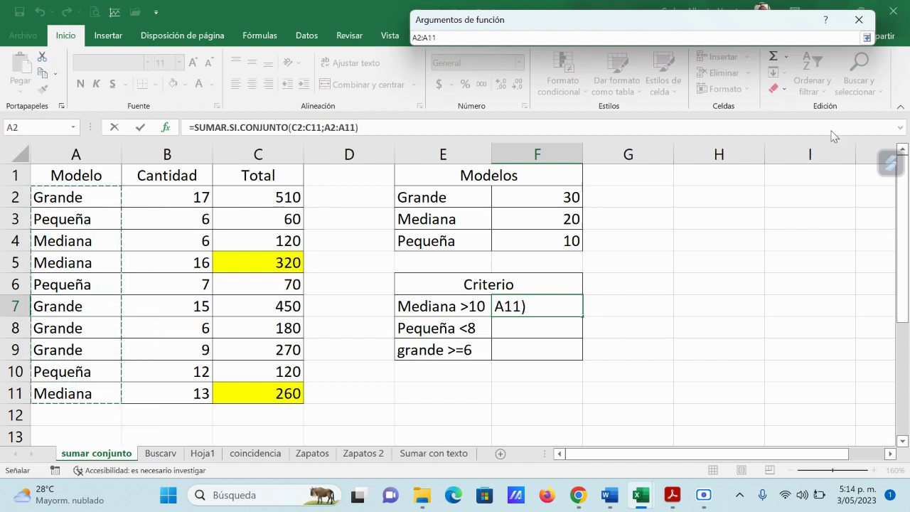
click(866, 38)
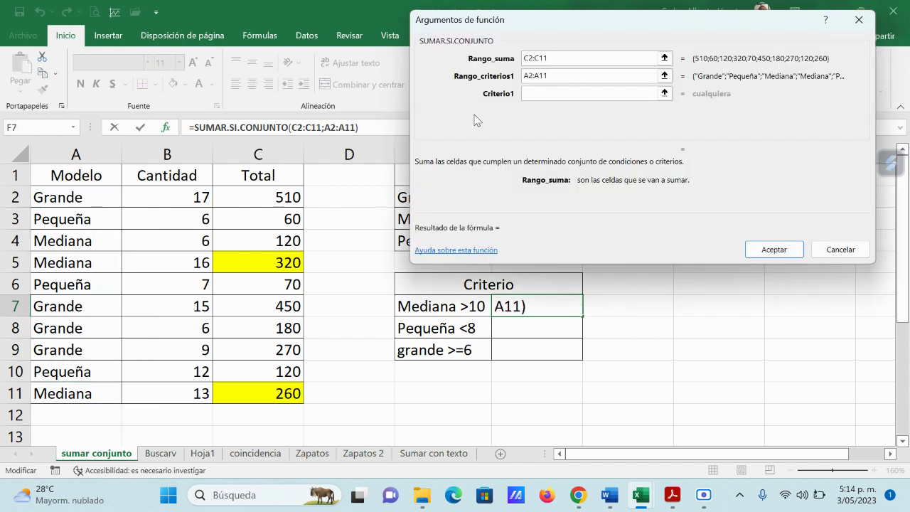
click(537, 92)
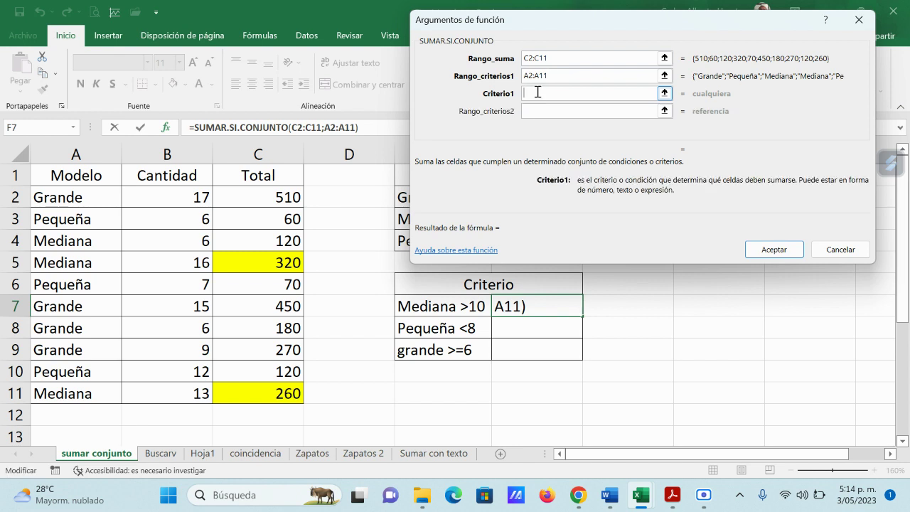
text(ediana)
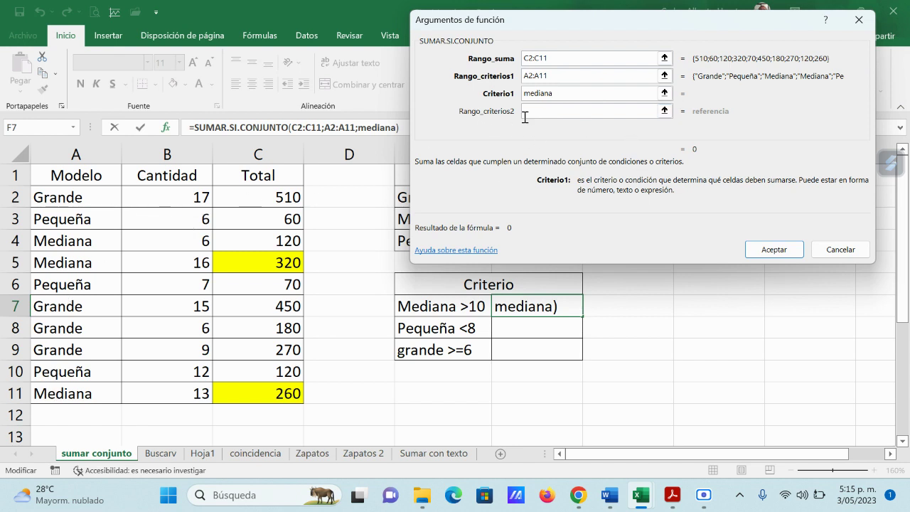
Add the quantities in B2:B11 as the second criteria range with criterion >10, and accept the function
click(665, 112)
drag(190, 199, 192, 395)
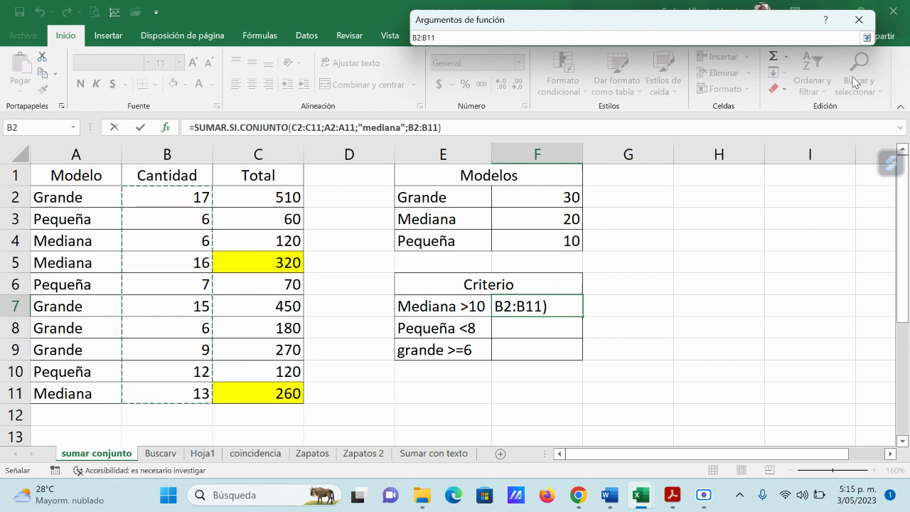
click(866, 40)
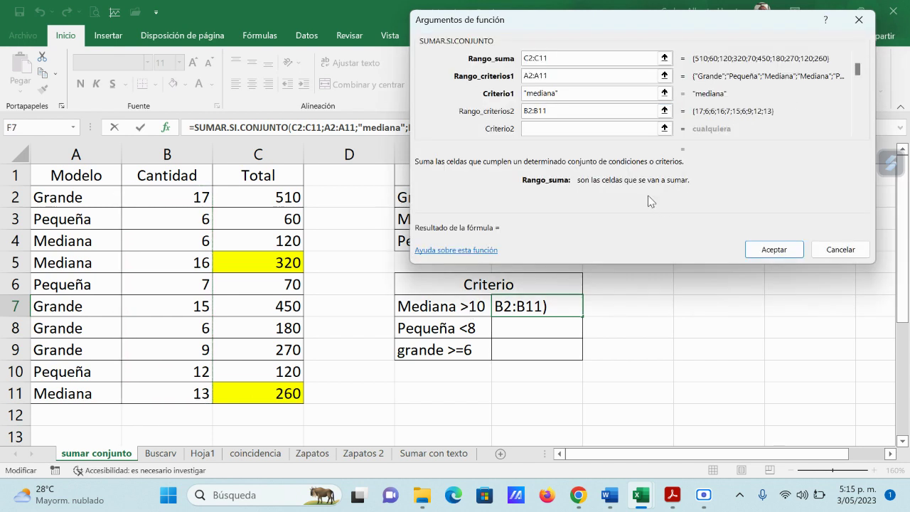
click(539, 130)
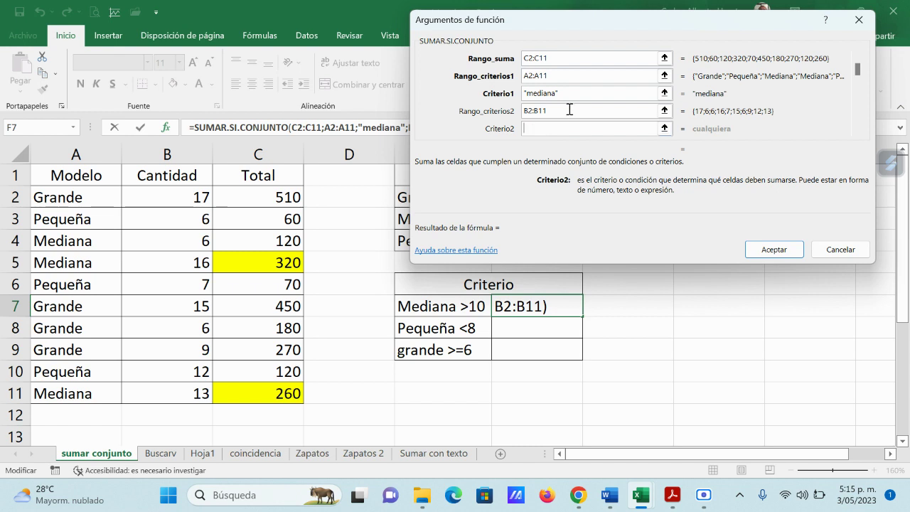
click(568, 112)
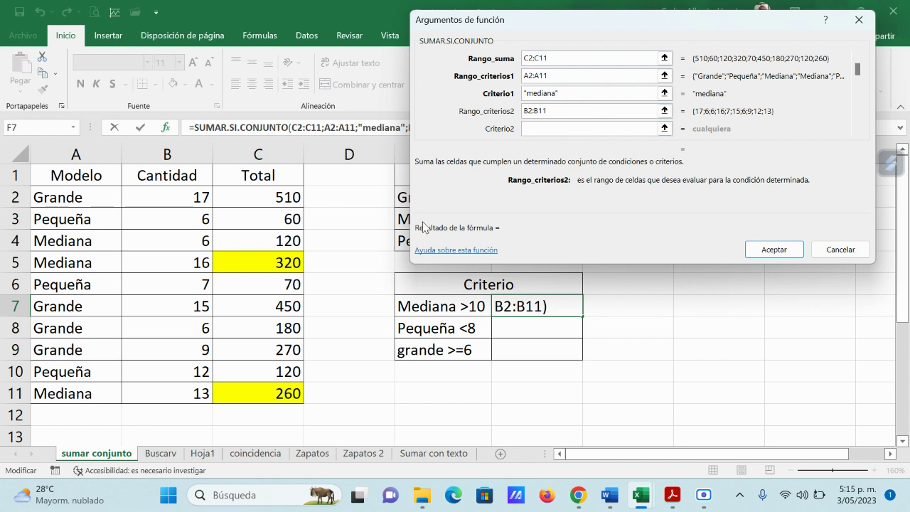
click(539, 129)
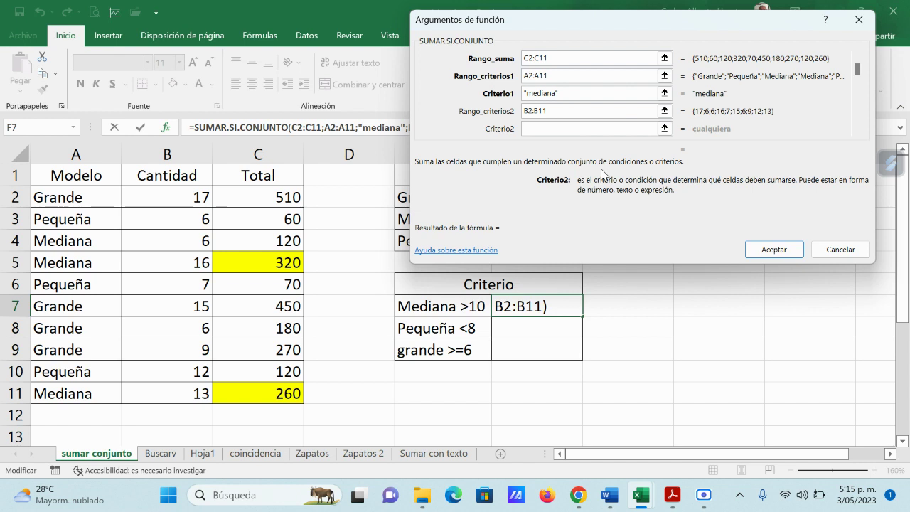
text(>10)
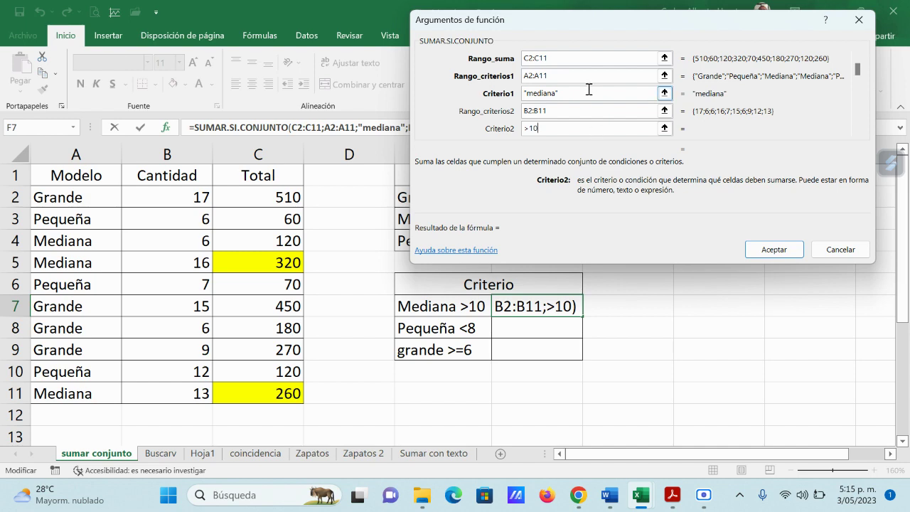
click(775, 250)
Check the F7 result against the Mediana rows by comparing quantities B4, B5 and B11 and selecting totals C5 and C11 together
mouse_move(357, 494)
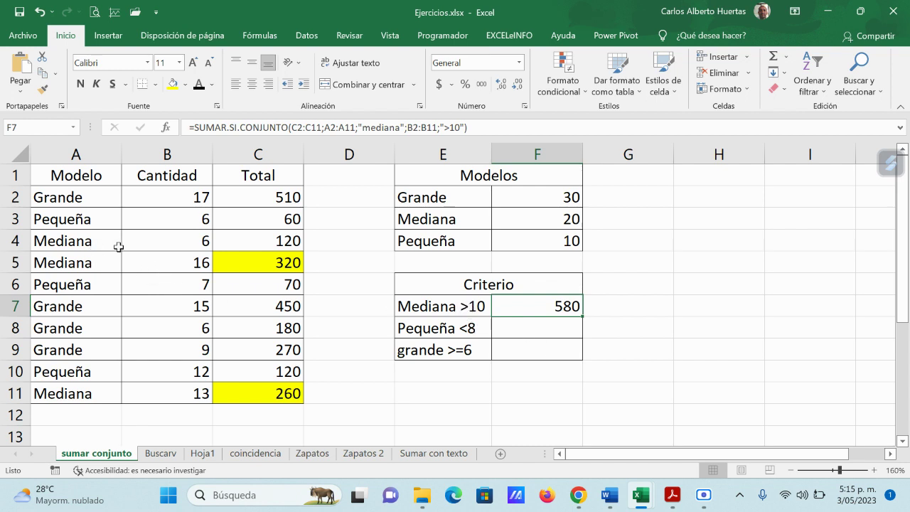
click(201, 242)
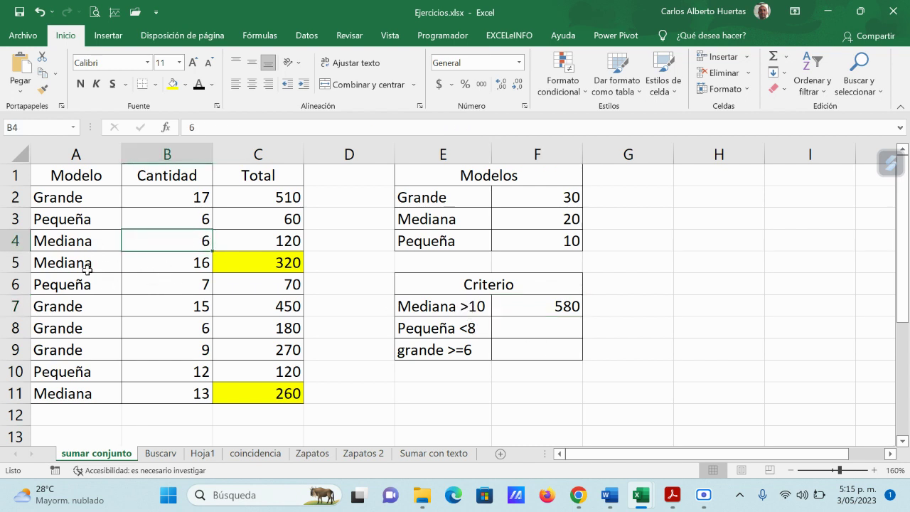
click(202, 267)
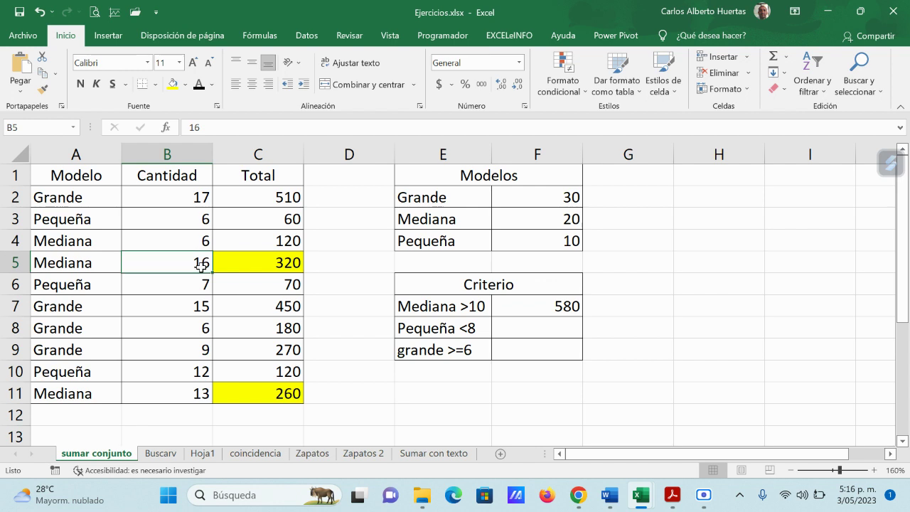
click(286, 263)
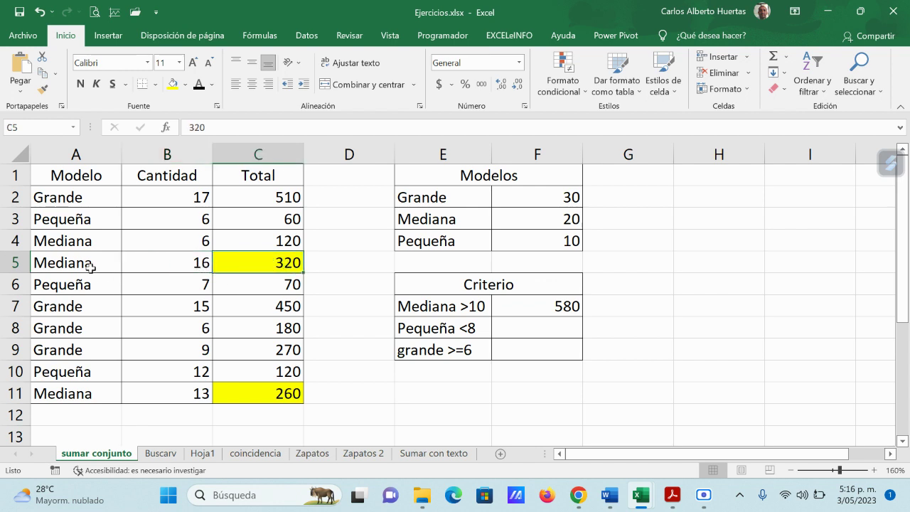
click(201, 395)
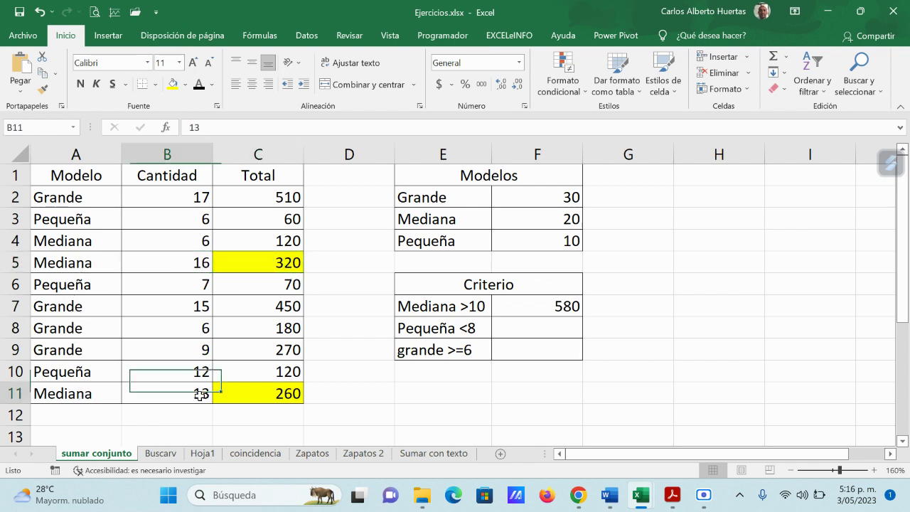
click(288, 398)
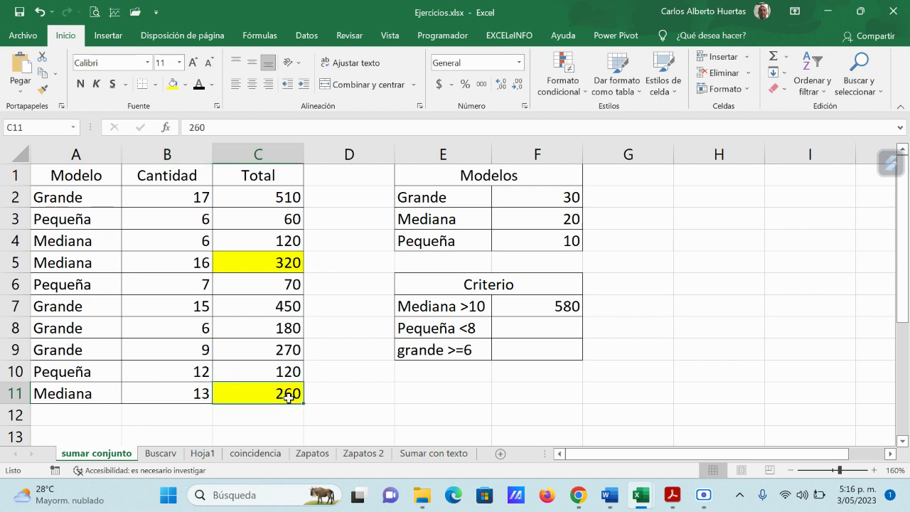
click(283, 264)
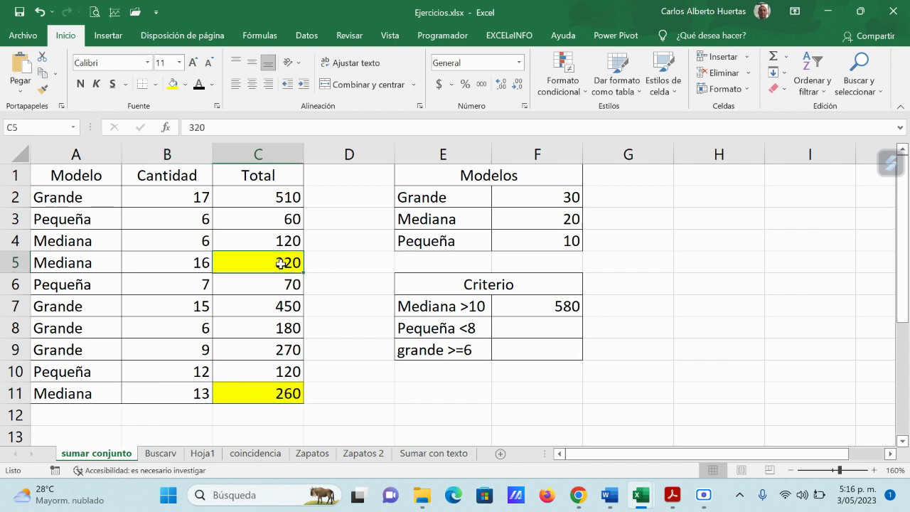
ctrl+click(288, 396)
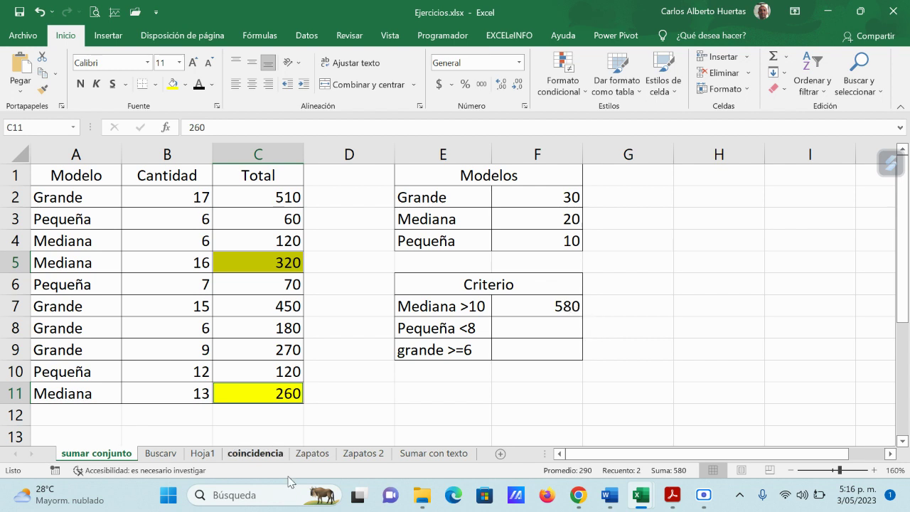
click(557, 305)
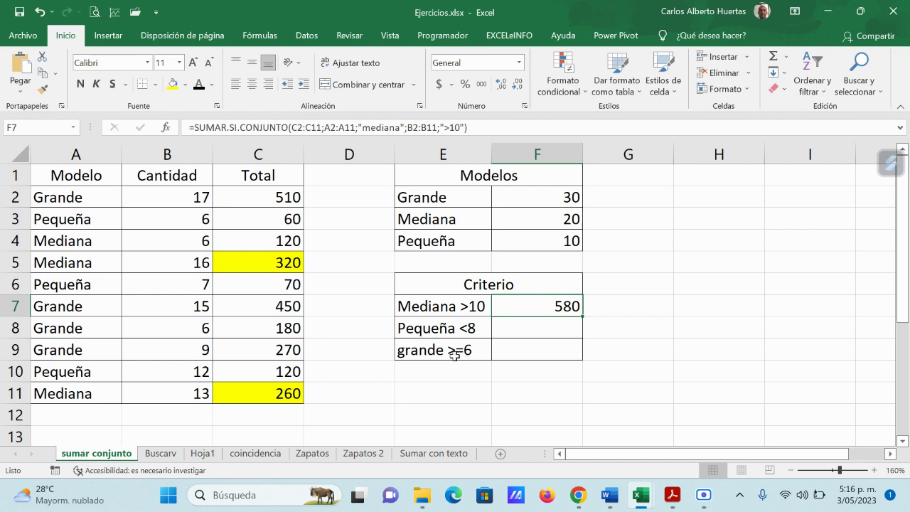
Start a SUMAR.SI.CONJUNTO function in F8 for the Pequeña <8 criterion, with C2:C11 as the sum range
click(553, 332)
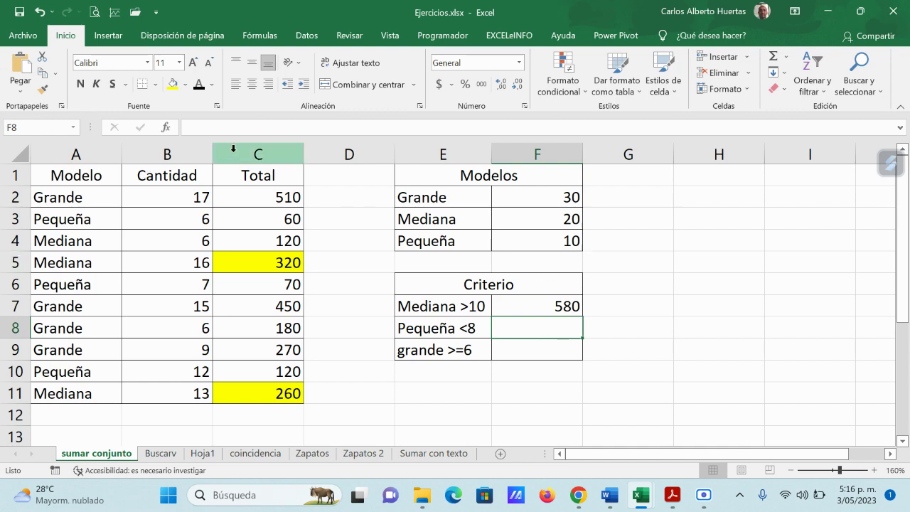
click(166, 128)
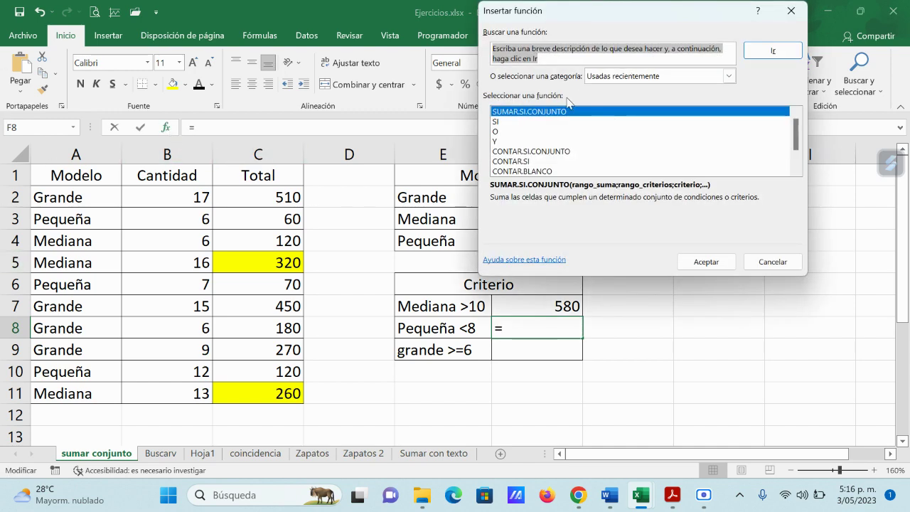
double_click(557, 113)
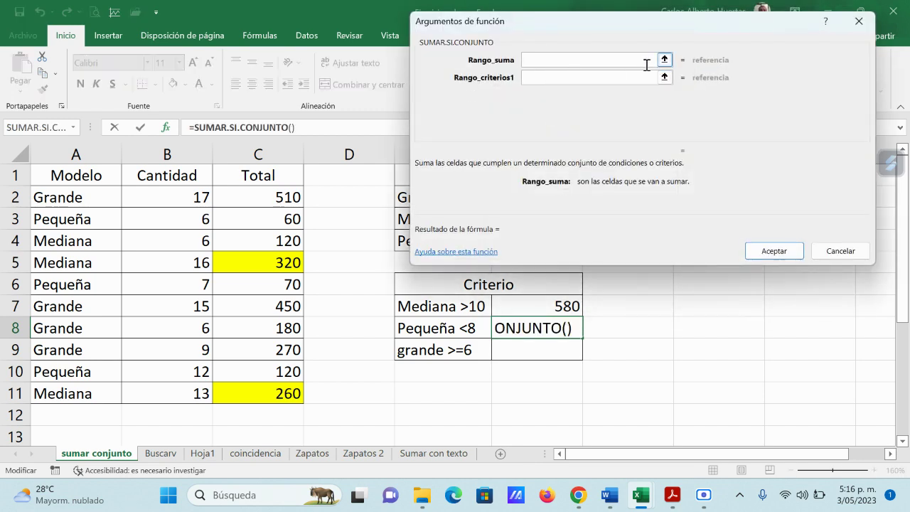
click(664, 64)
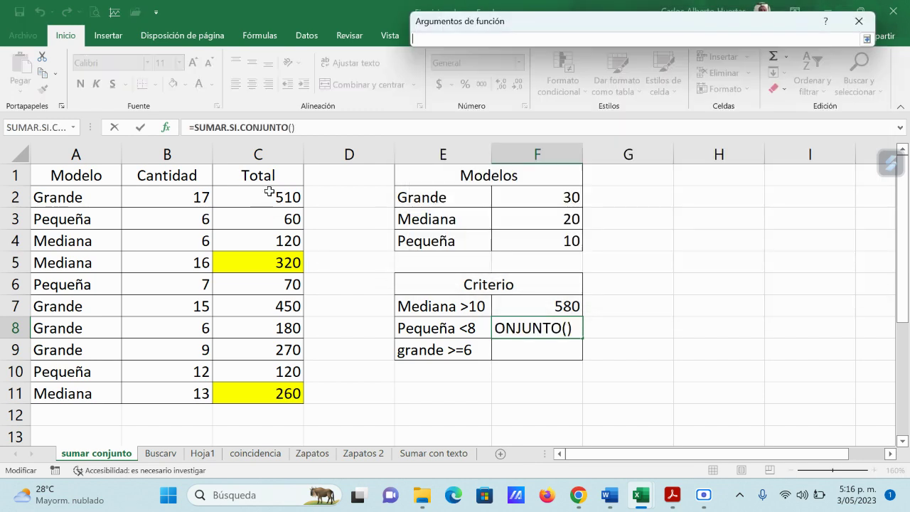
drag(268, 191, 277, 393)
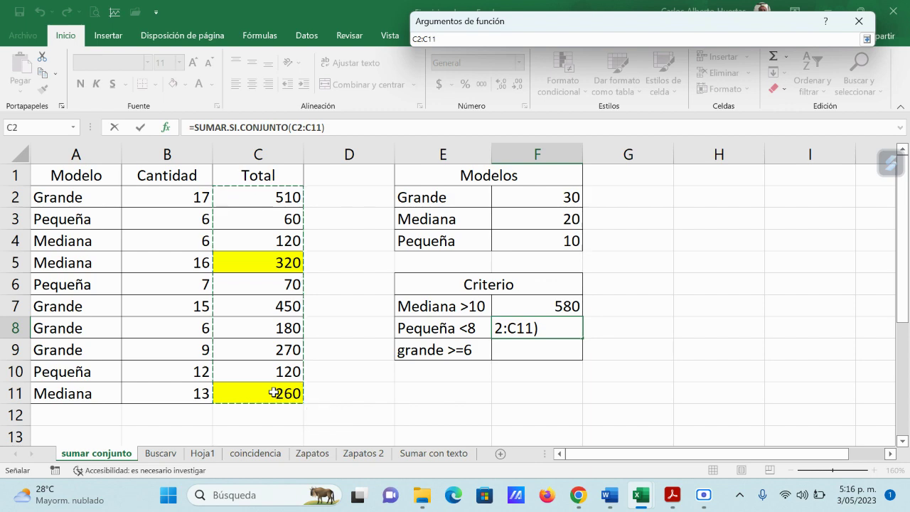
click(866, 41)
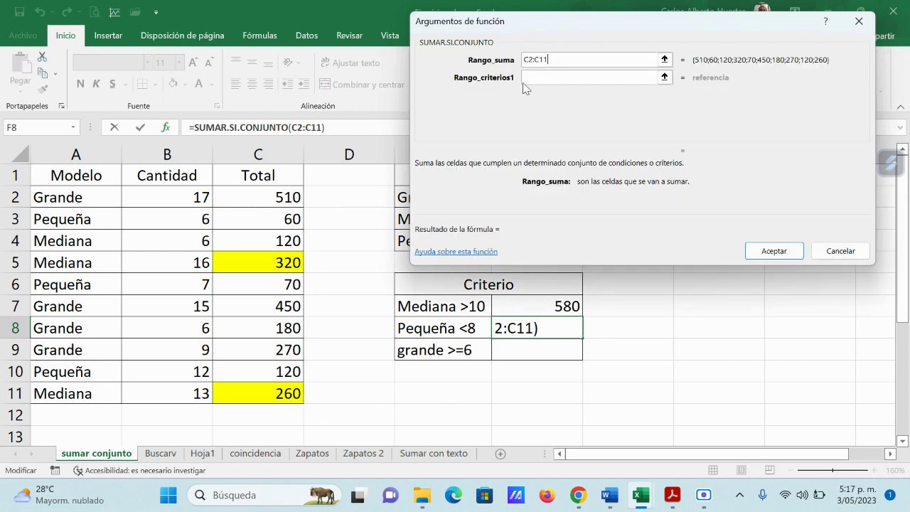
Set the F8 function's first criteria range to the models in A2:A11, with pequeña as its criterion
click(664, 78)
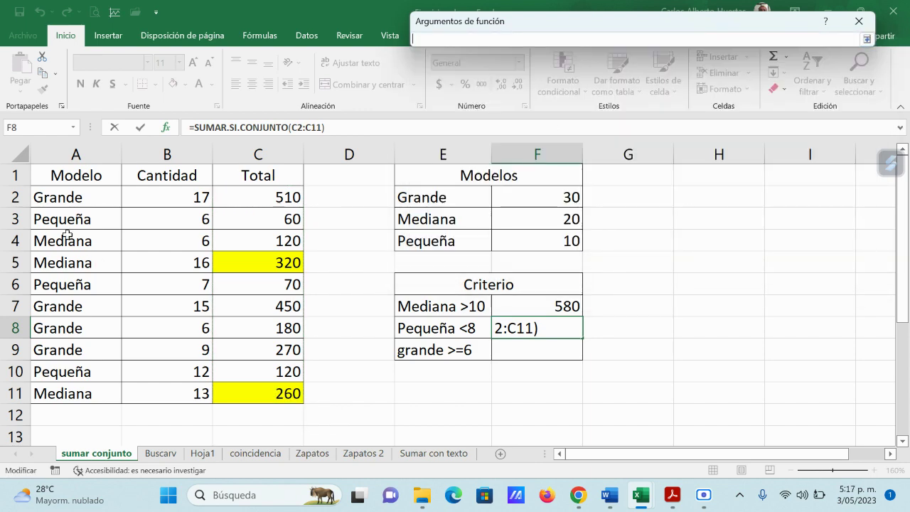
drag(80, 197, 81, 388)
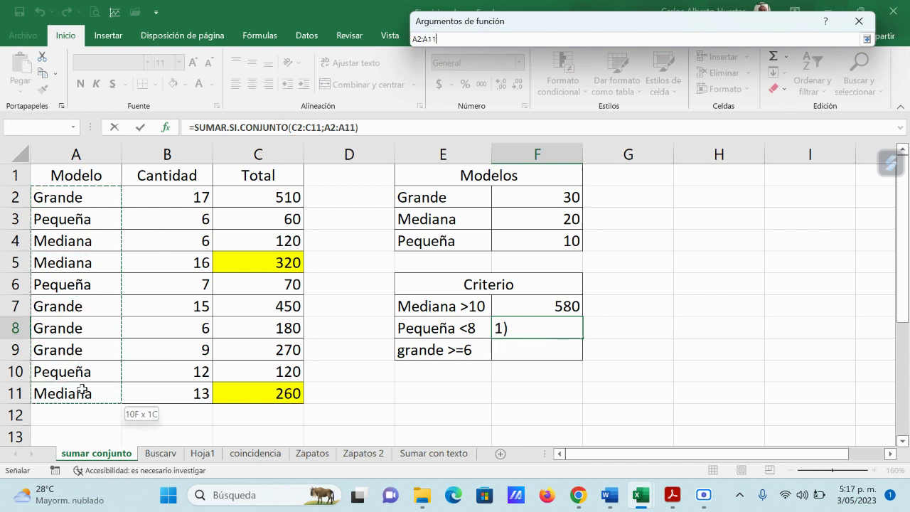
click(866, 41)
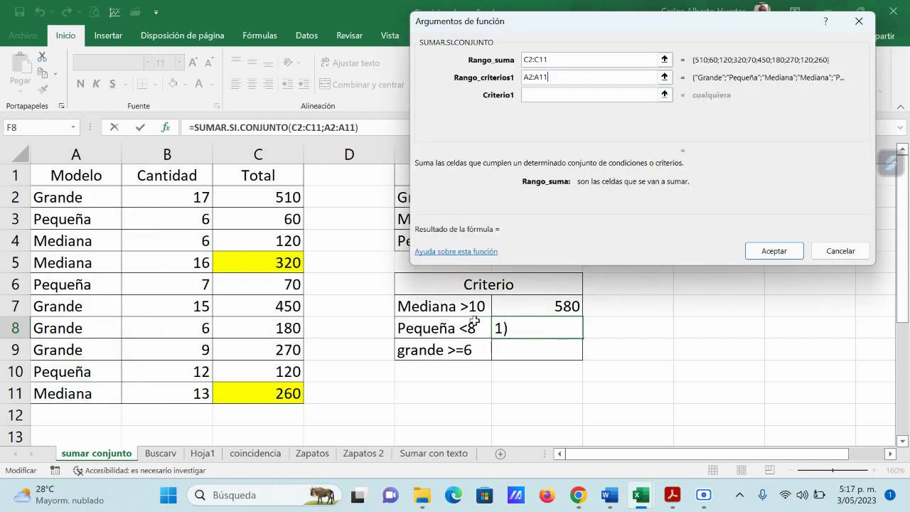
click(549, 94)
text(p)
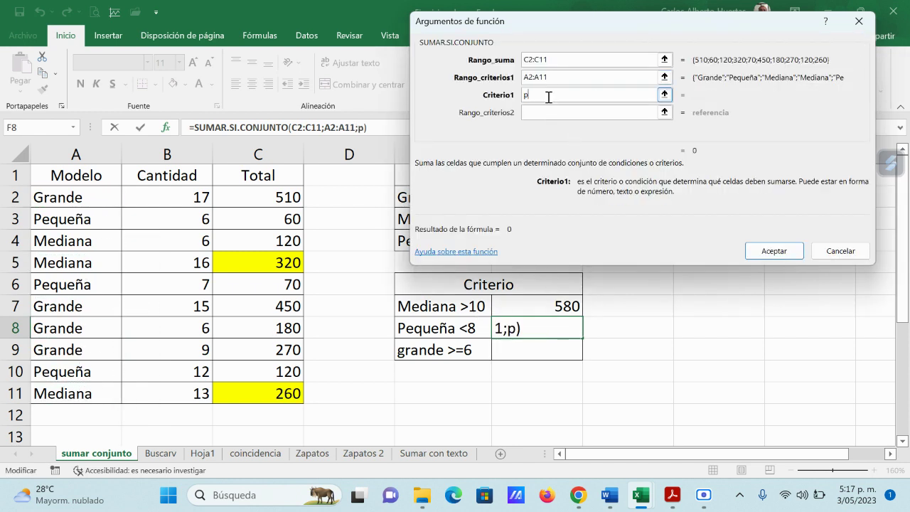
text(equeña)
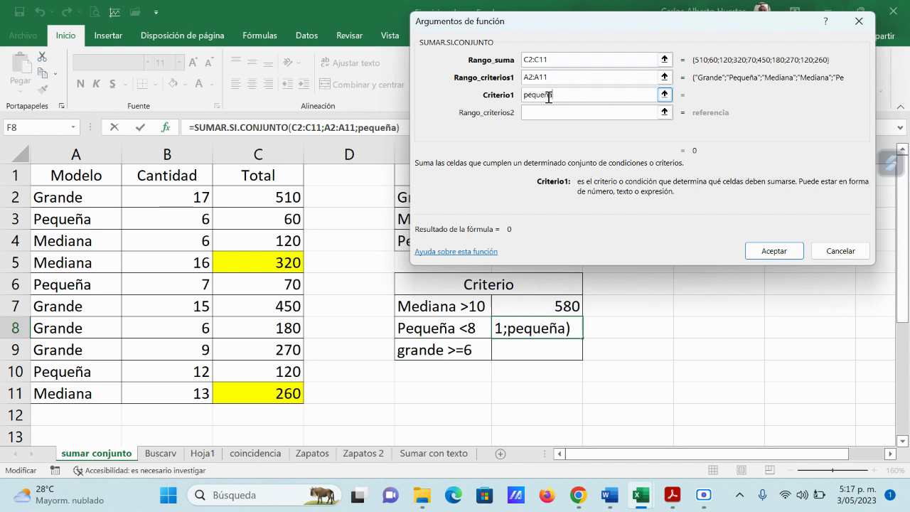
Add B2:B11 as the F8 function's second criteria range with criterion <8, and accept the function
click(664, 112)
drag(174, 201, 172, 395)
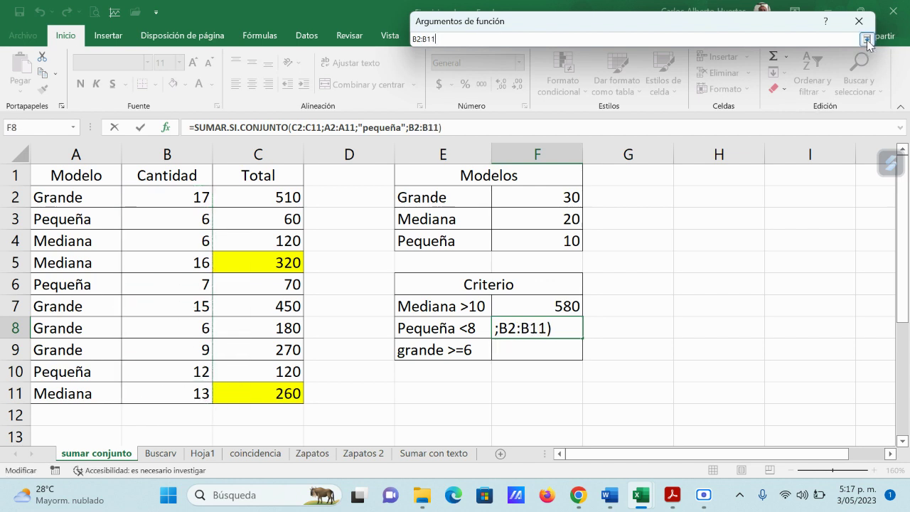
click(866, 40)
click(542, 132)
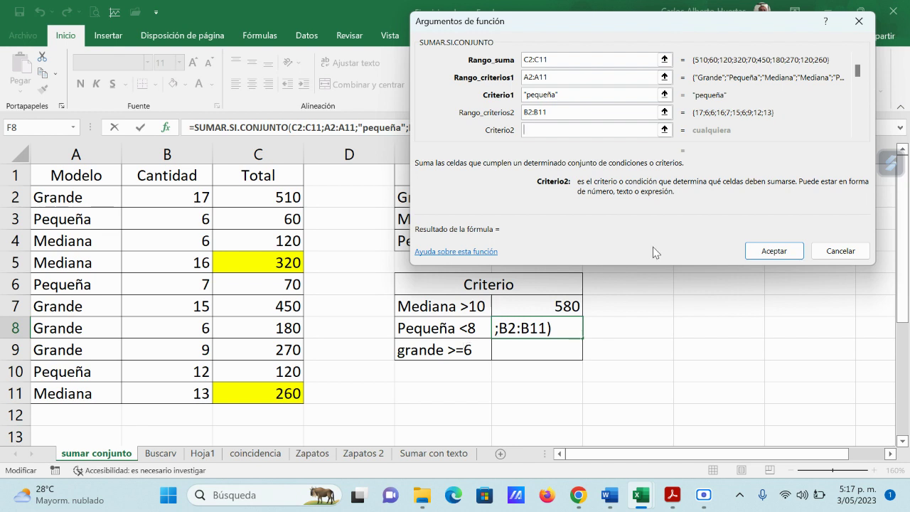
text(>)
key(BackSpace)
text(<8)
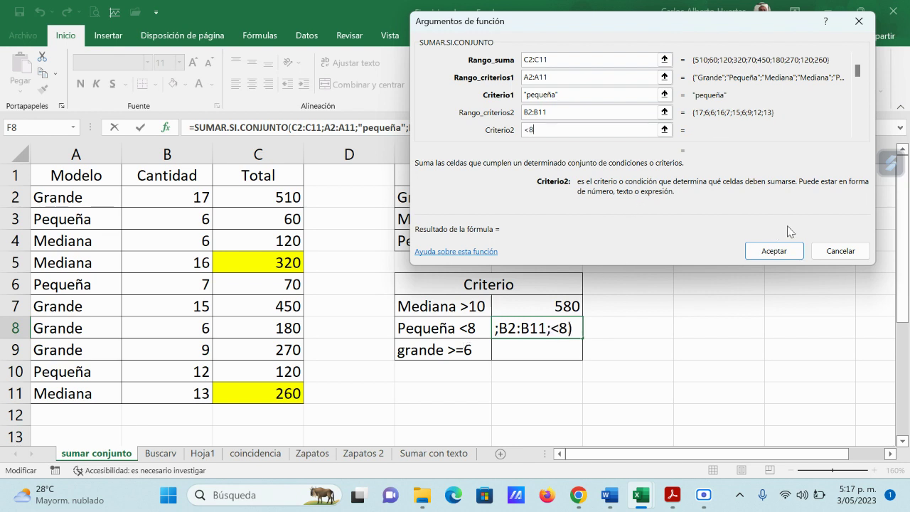
click(782, 250)
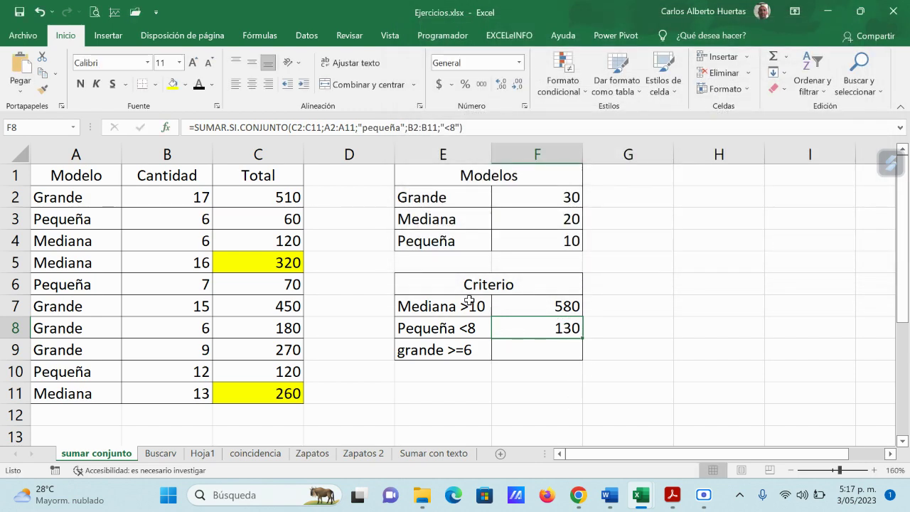
Remove the yellow fill from the Mediana totals in C5 and C11
click(284, 256)
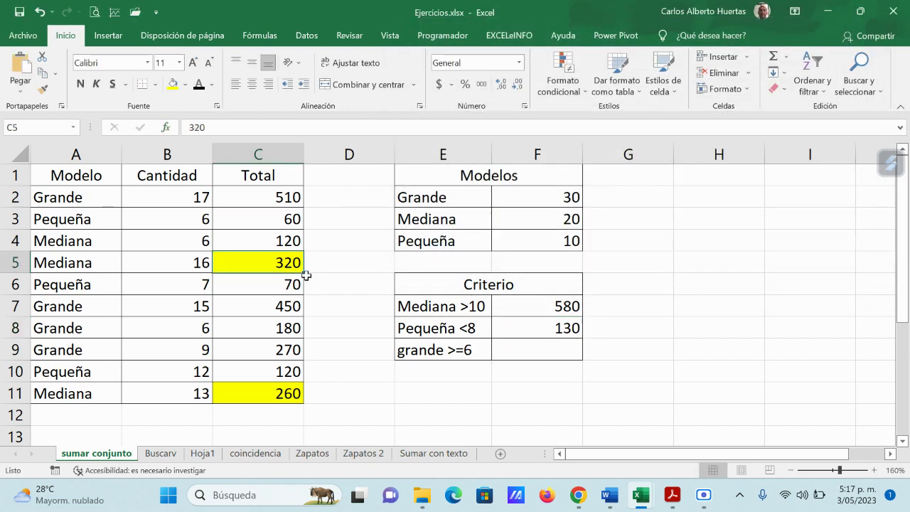
click(185, 84)
click(214, 213)
click(256, 389)
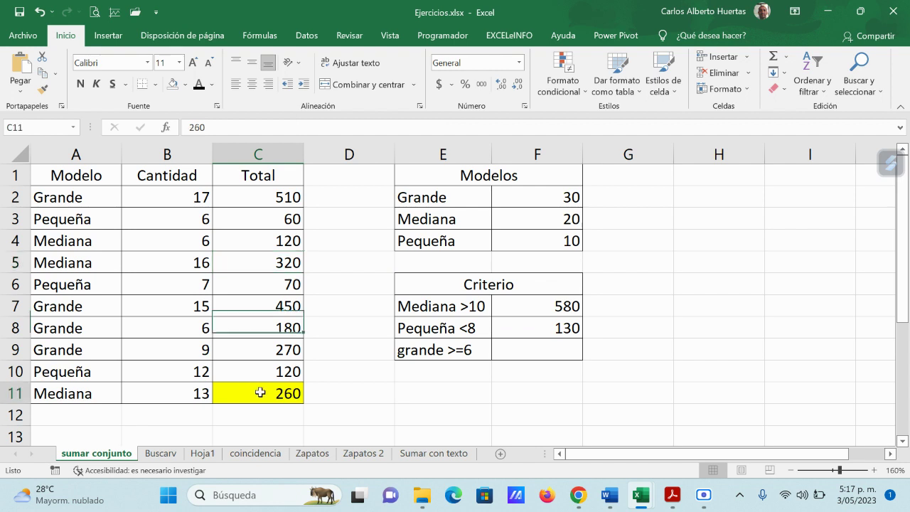
click(174, 85)
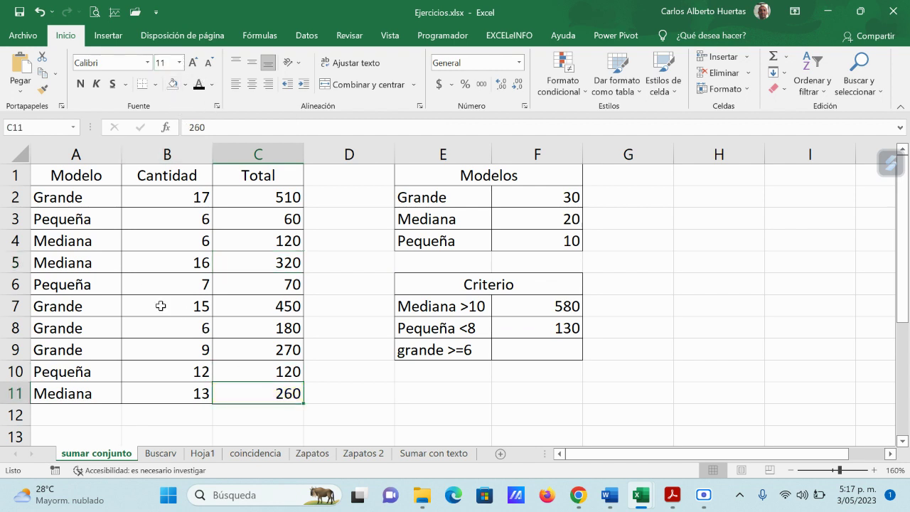
Check the Pequeña rows against the <8 criterion, fill the matching totals C3 and C6 with yellow, and select F8 to compare
click(66, 221)
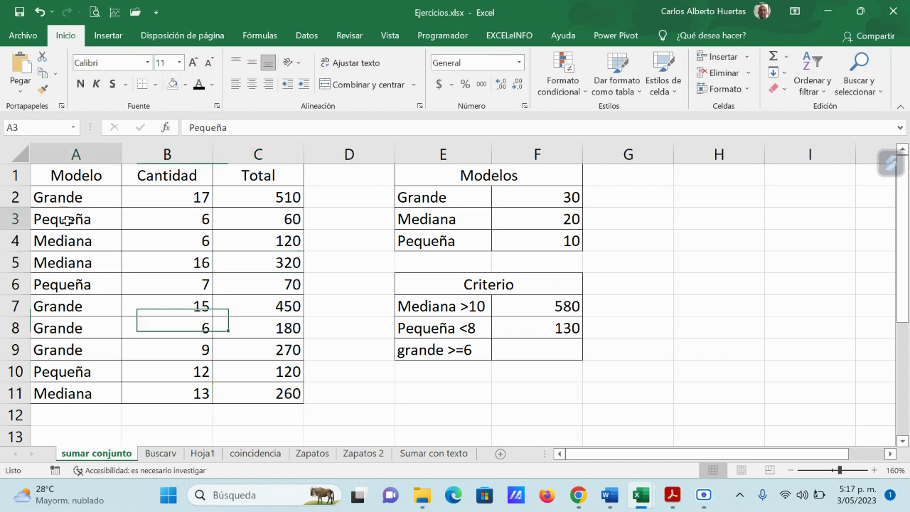
click(186, 219)
click(289, 218)
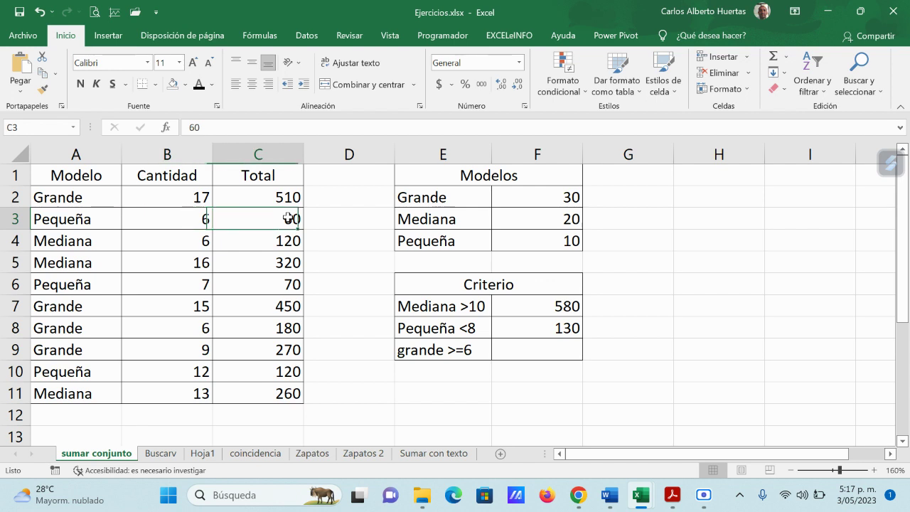
click(185, 84)
click(208, 197)
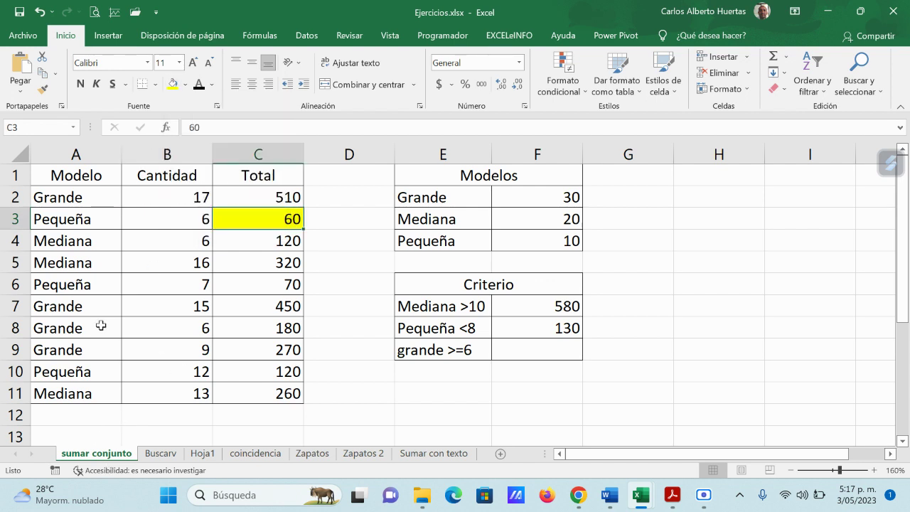
click(187, 288)
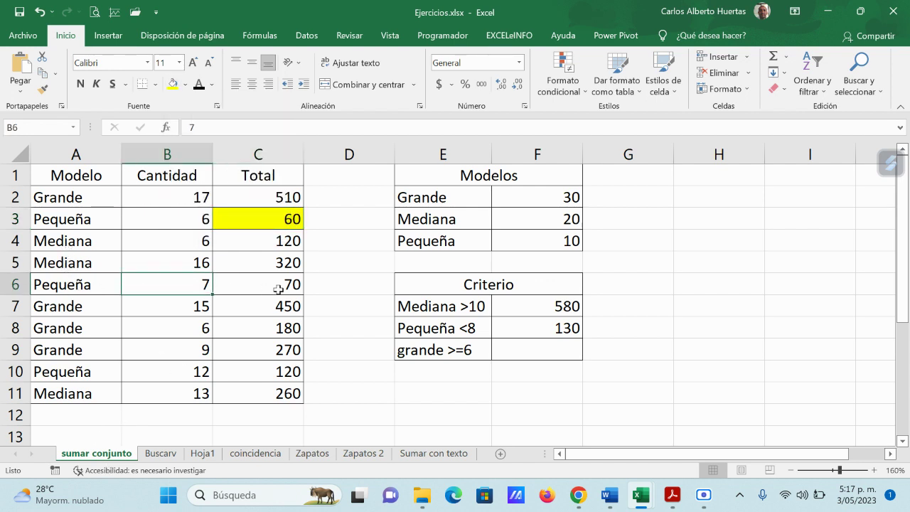
click(279, 289)
click(172, 84)
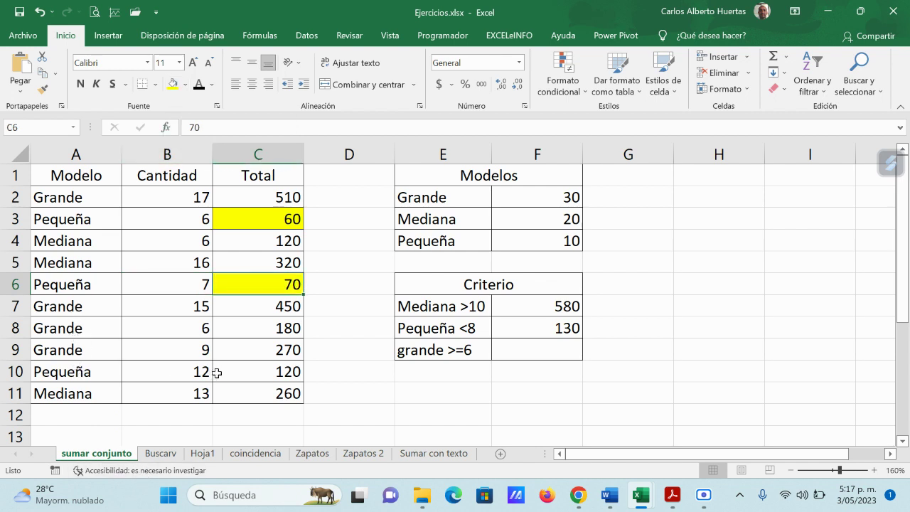
click(291, 221)
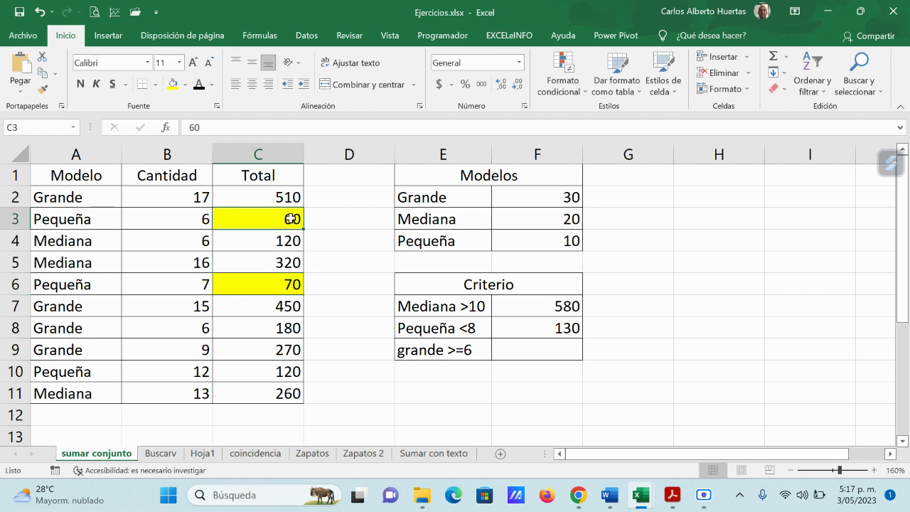
click(562, 329)
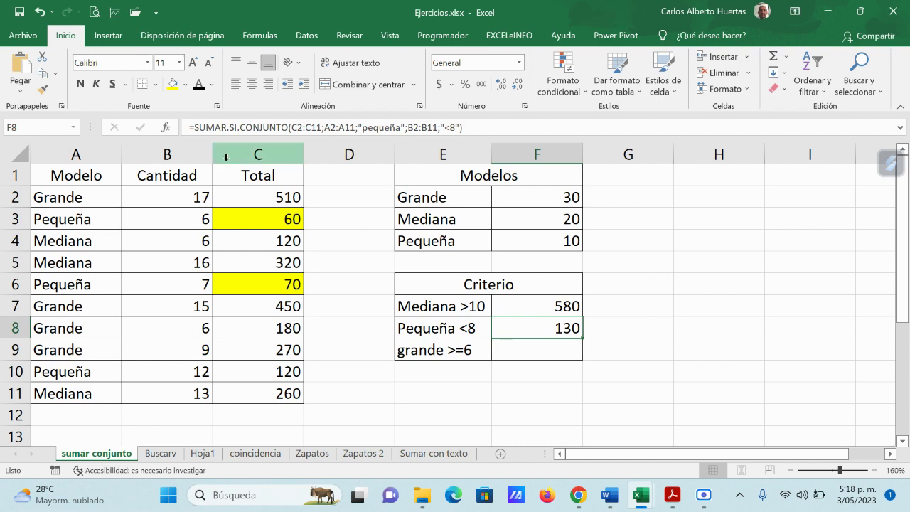
Switch to Acrobat Reader and read the guide from the SI.CONJUNTO section through the Tabla Dinámica section to its exercise file name
mouse_move(579, 498)
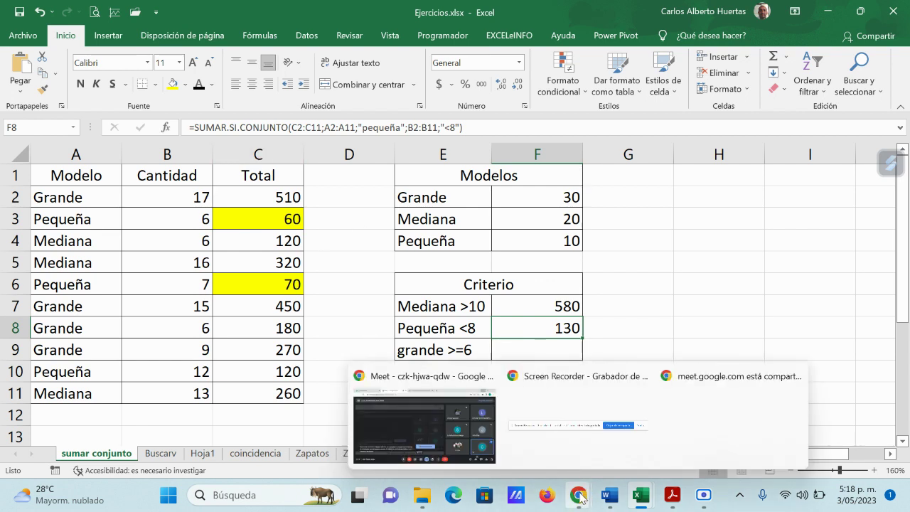
click(672, 495)
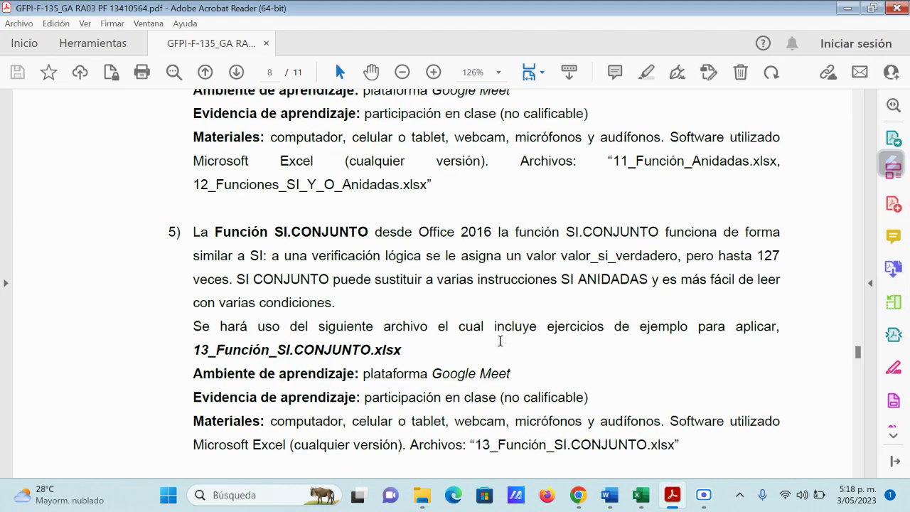
scroll(499, 341, down, 5)
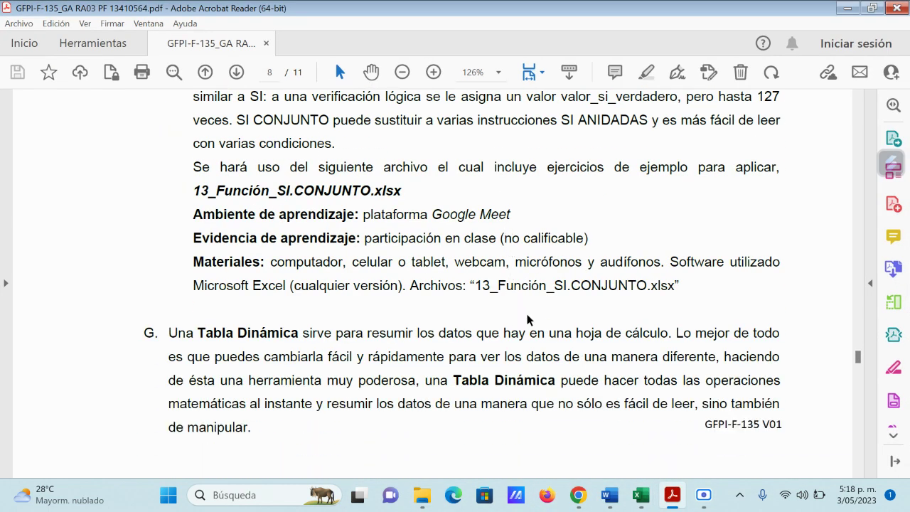
scroll(568, 334, up, 1)
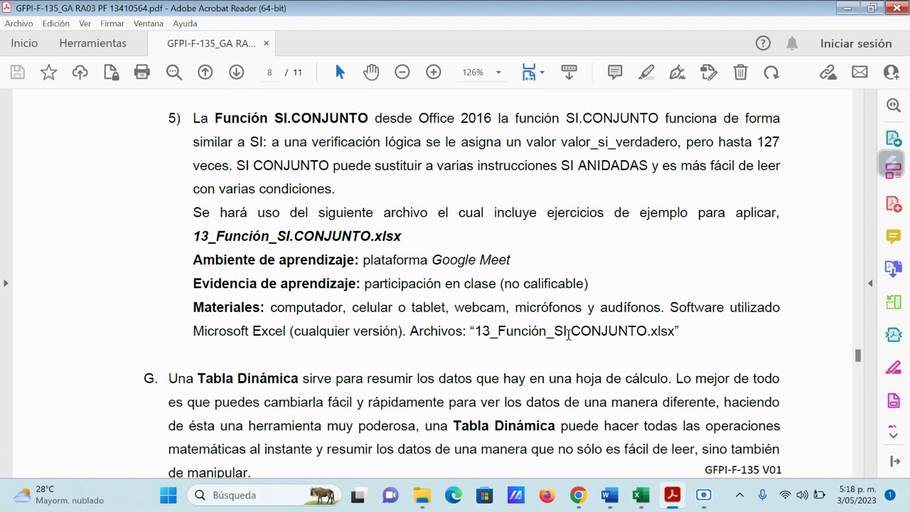
scroll(567, 334, down, 4)
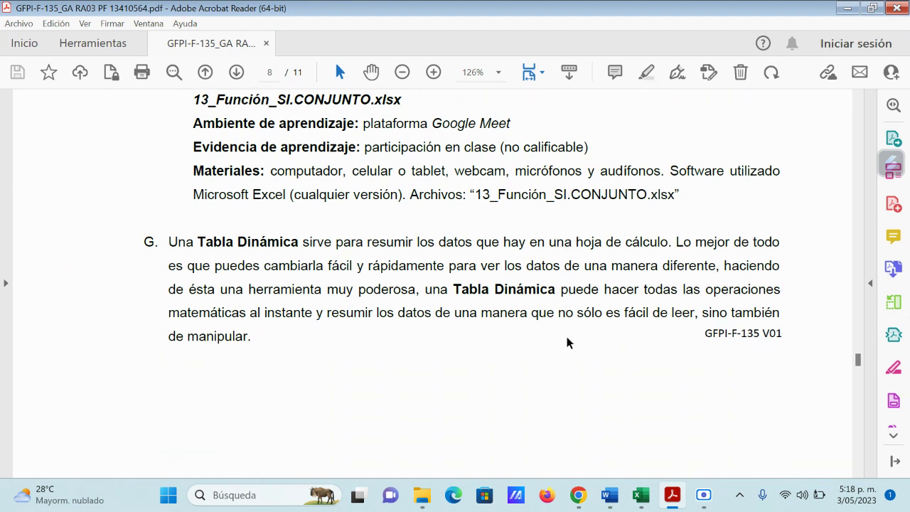
scroll(568, 342, down, 2)
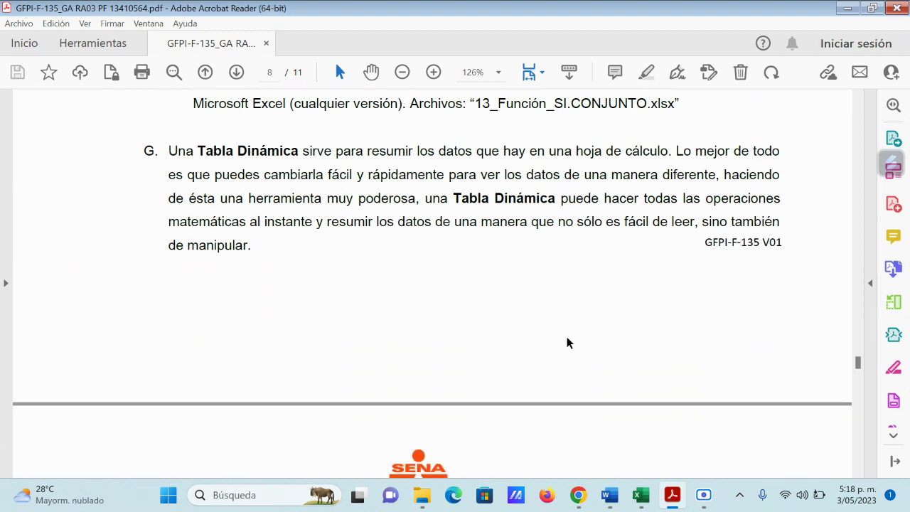
scroll(563, 343, down, 1)
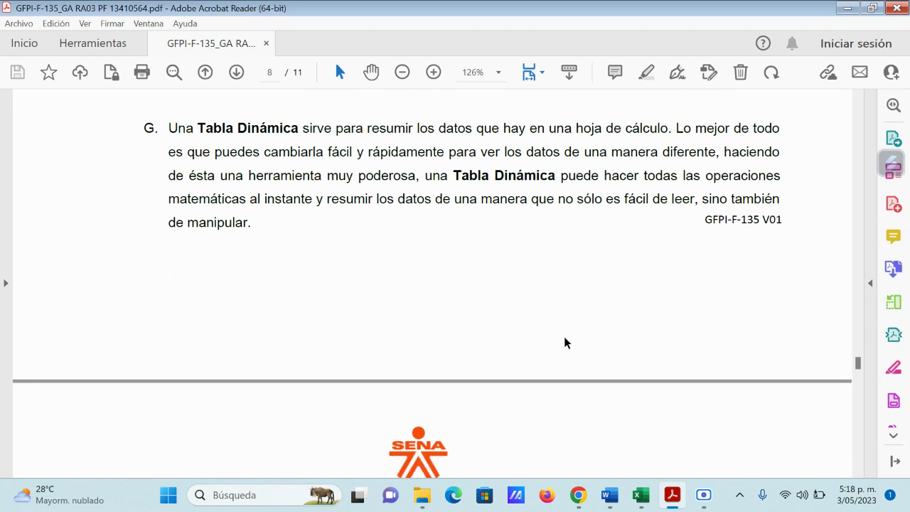
scroll(480, 314, up, 1)
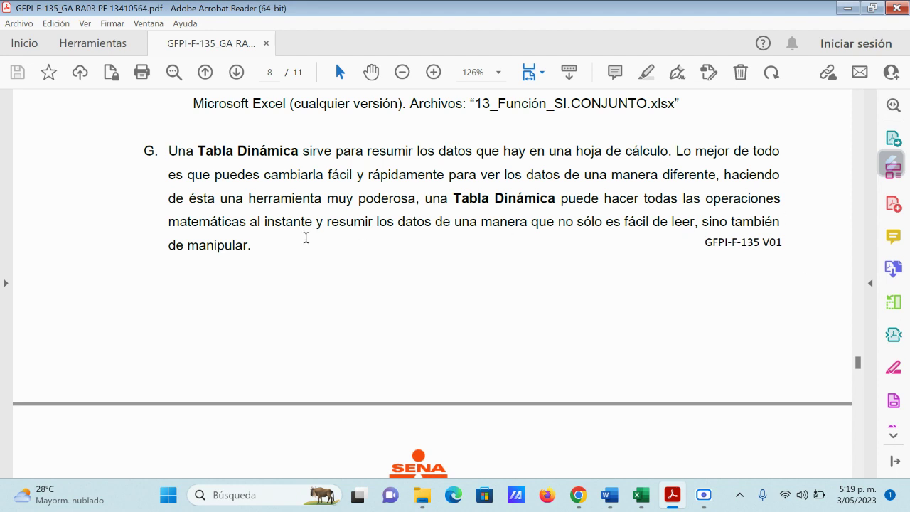
scroll(462, 230, down, 5)
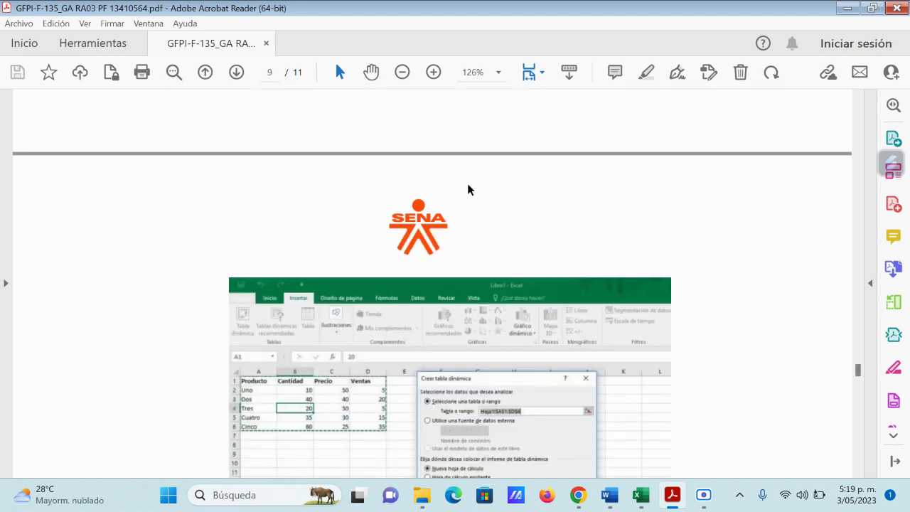
scroll(467, 189, down, 3)
scroll(558, 158, down, 2)
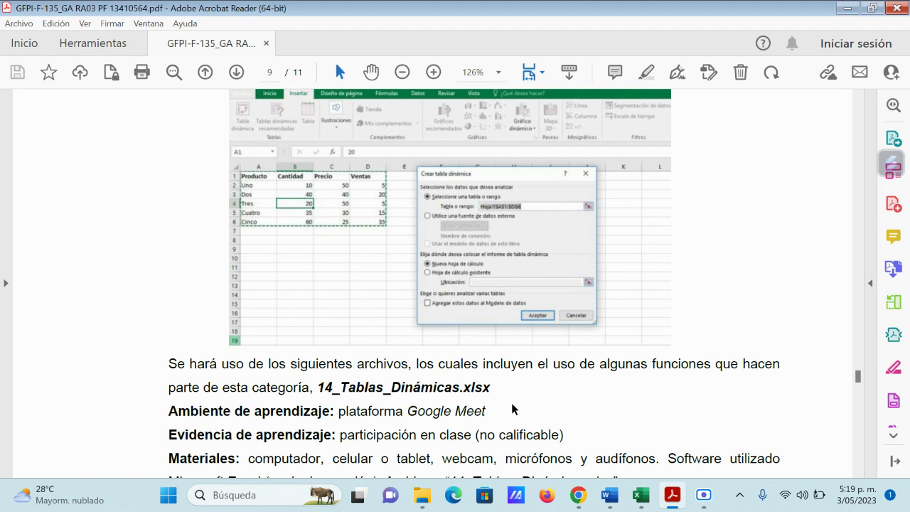
scroll(511, 403, down, 1)
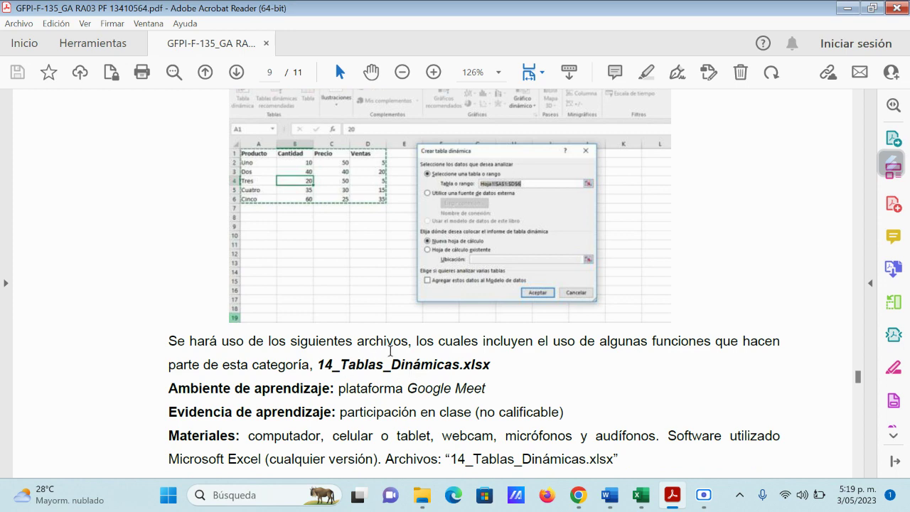
Close the Excel workbook Ejercicios.xlsx without saving its changes, and close the 13 SI.CONJUNTO workbook
mouse_move(643, 501)
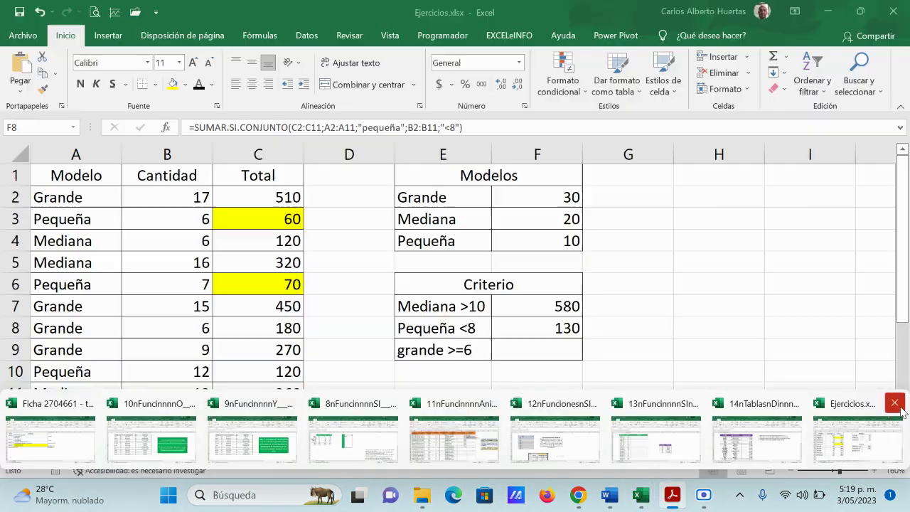
click(897, 405)
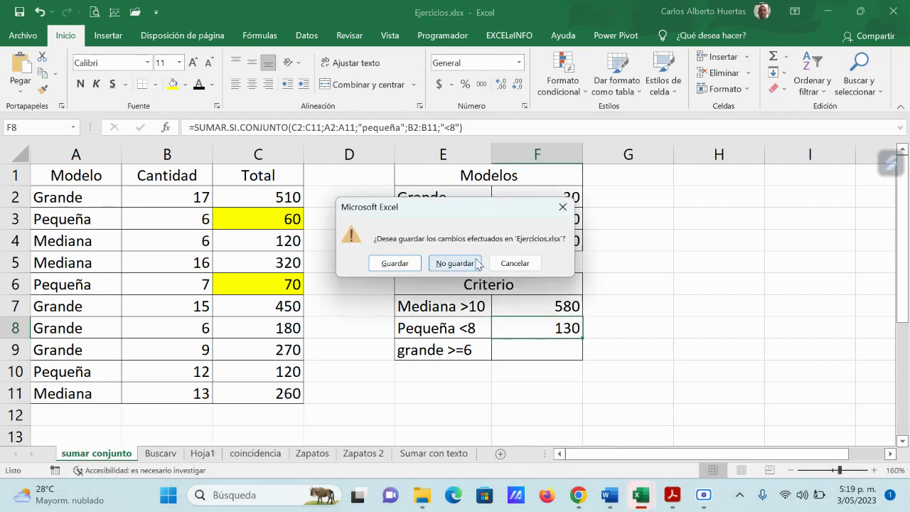
click(453, 264)
mouse_move(643, 503)
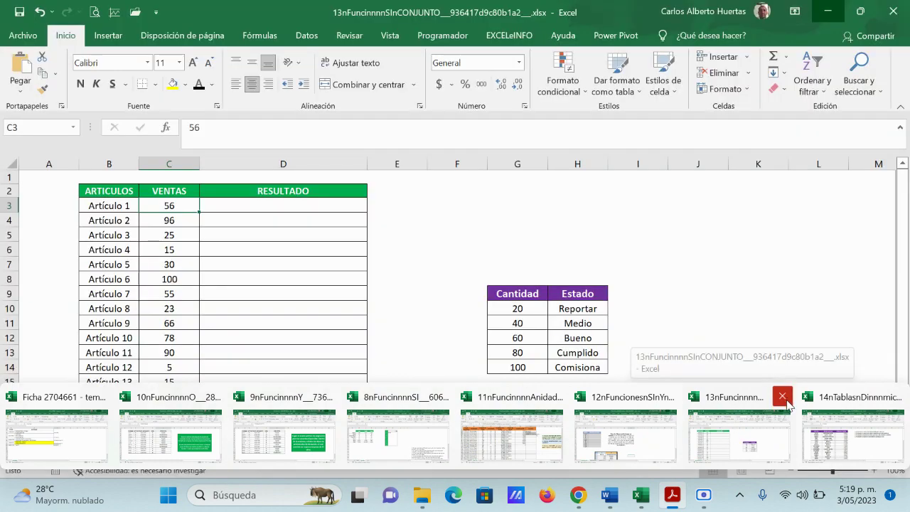
click(781, 395)
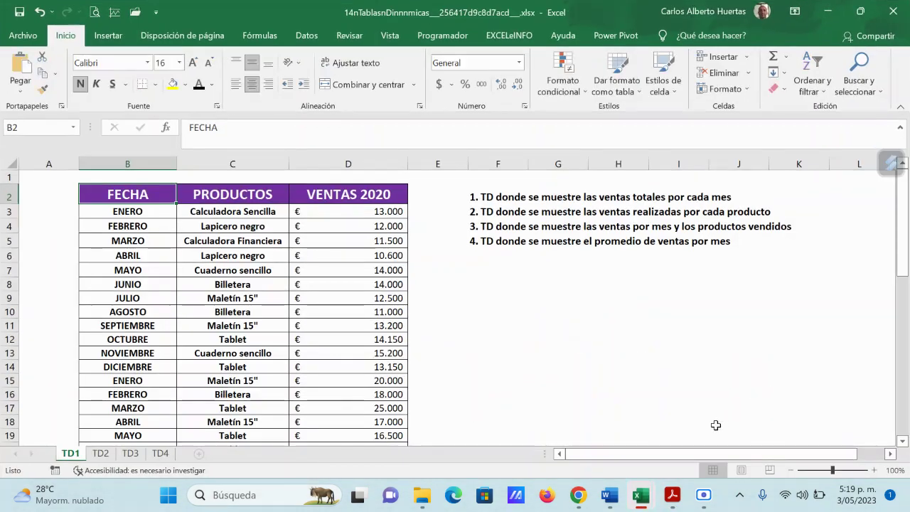
Close the 11nFuncinnnnAnidadas workbook without saving its changes
mouse_move(642, 495)
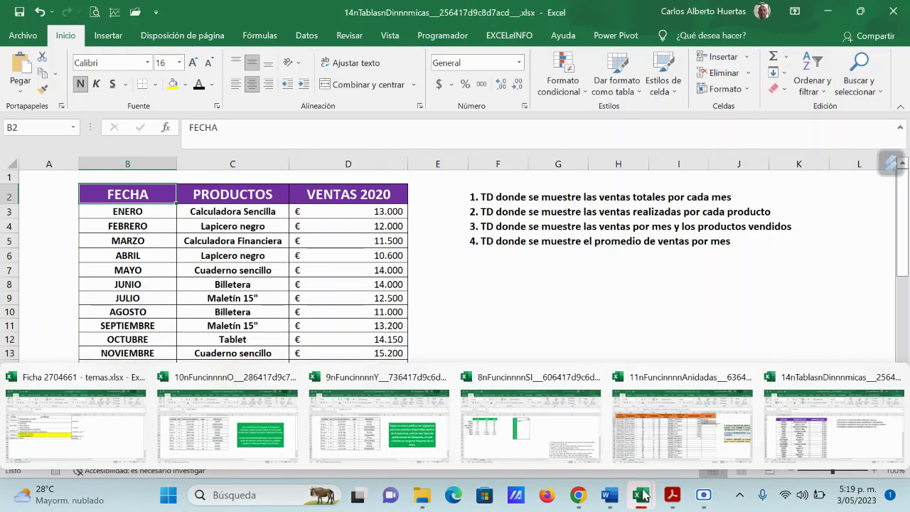
mouse_move(636, 450)
click(744, 376)
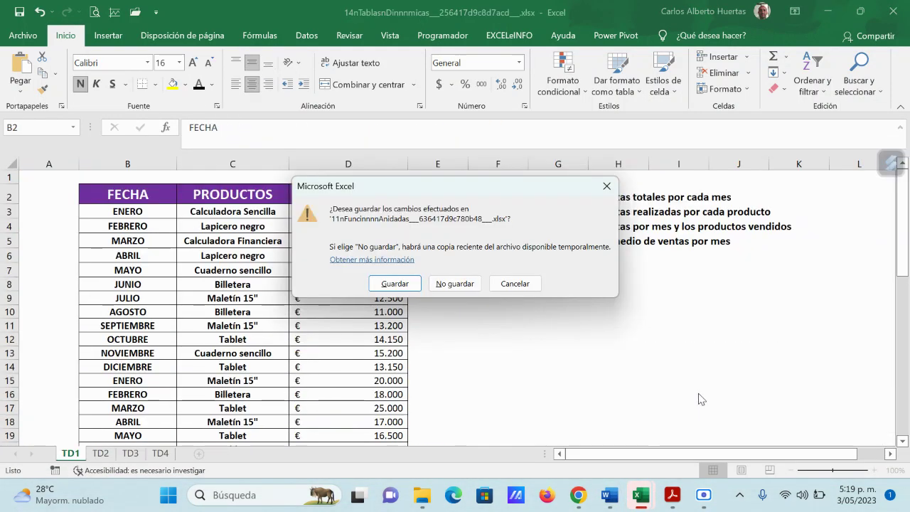
click(455, 280)
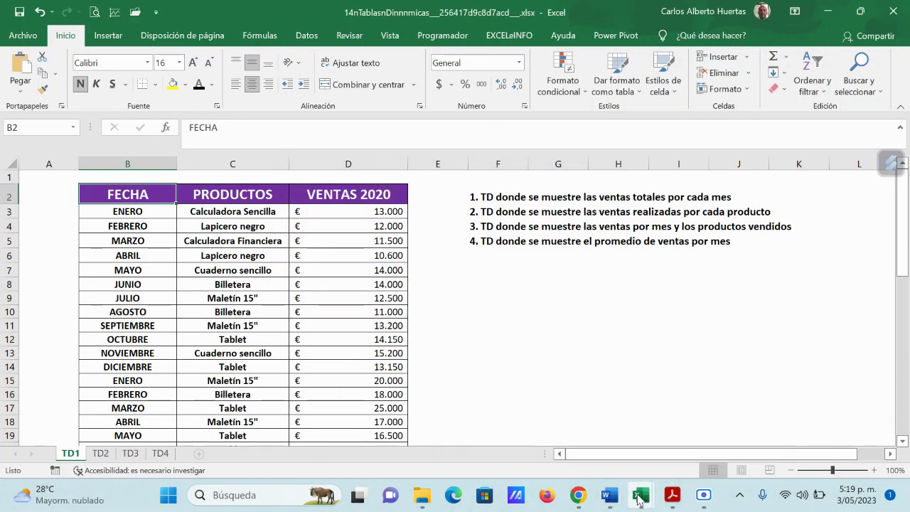
Bring up the 8nFuncinnnnSI workbook and close it, saving its changes
mouse_move(640, 495)
click(671, 415)
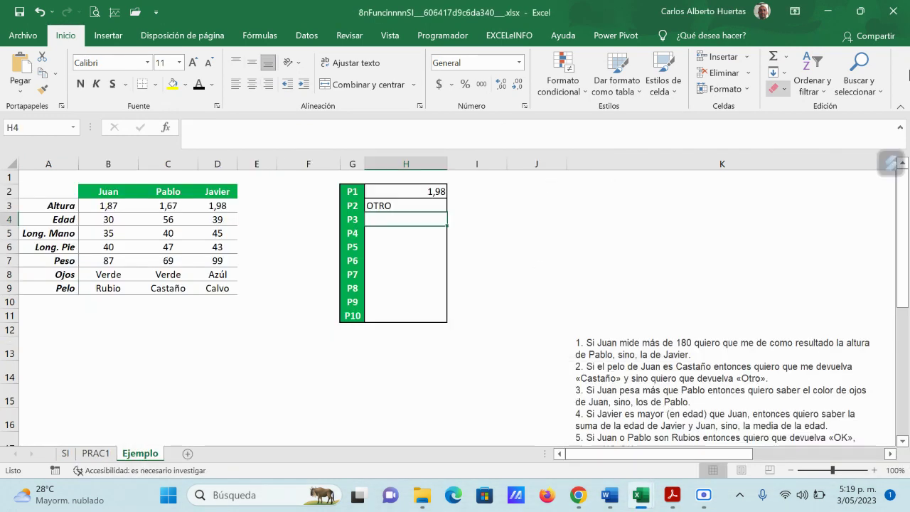
click(893, 11)
click(394, 283)
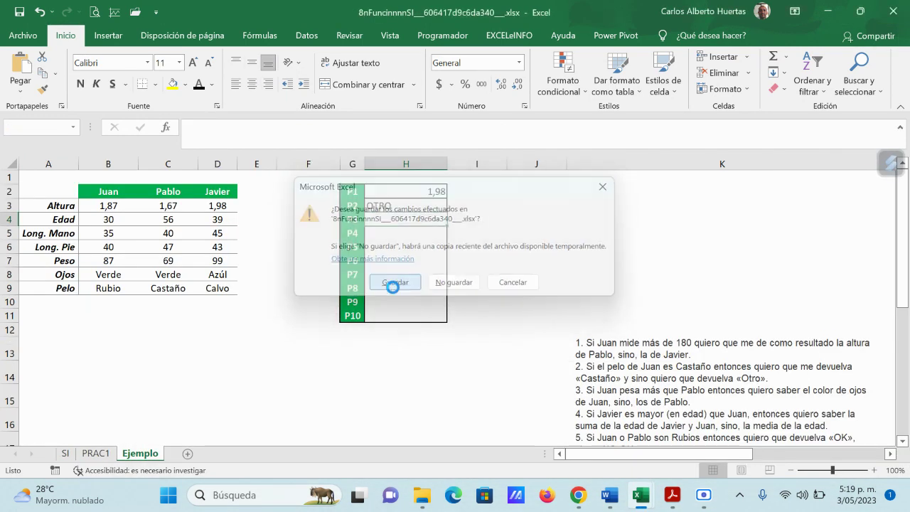
Close the 9nFuncinnnnY and 10nFuncinnnnO workbooks, saving their changes
mouse_move(641, 495)
click(604, 419)
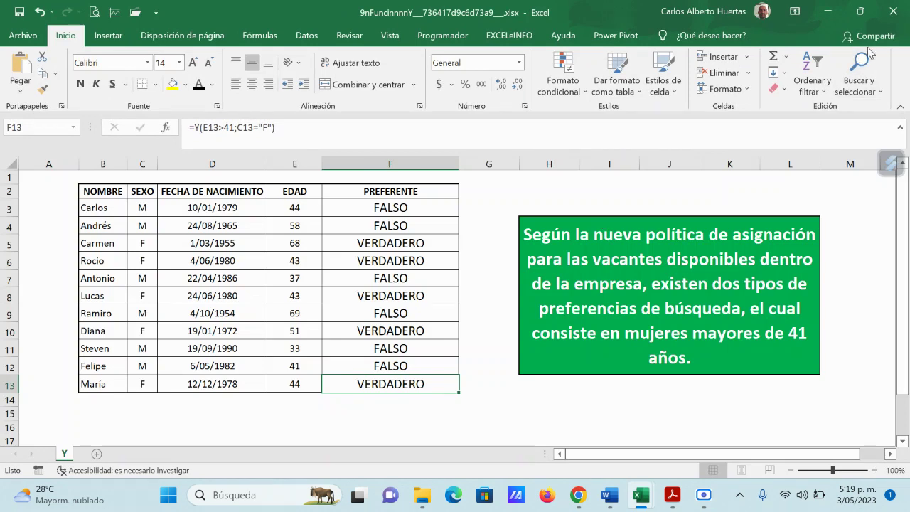
click(892, 12)
click(441, 284)
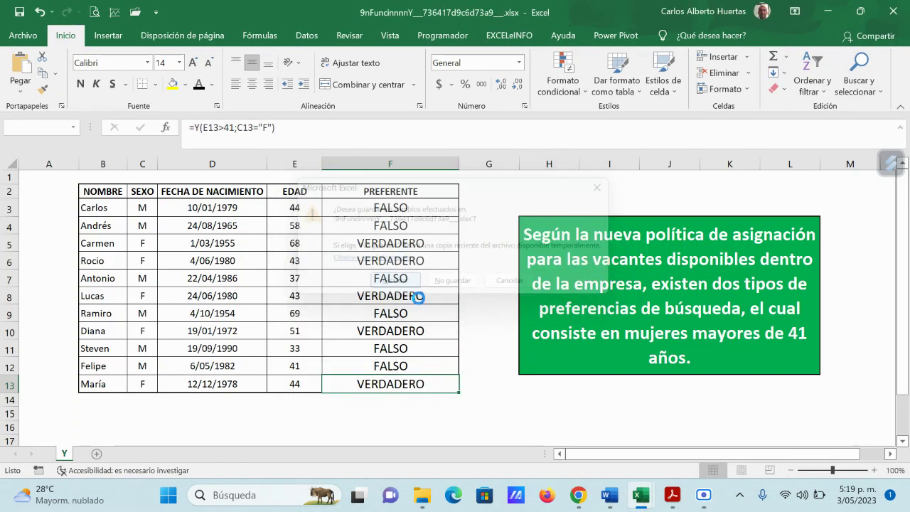
mouse_move(640, 496)
click(634, 457)
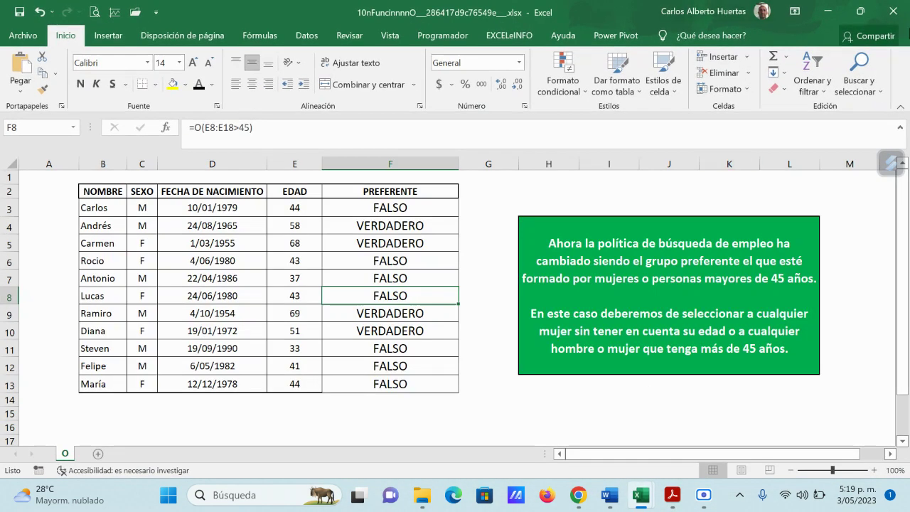
click(893, 12)
click(418, 284)
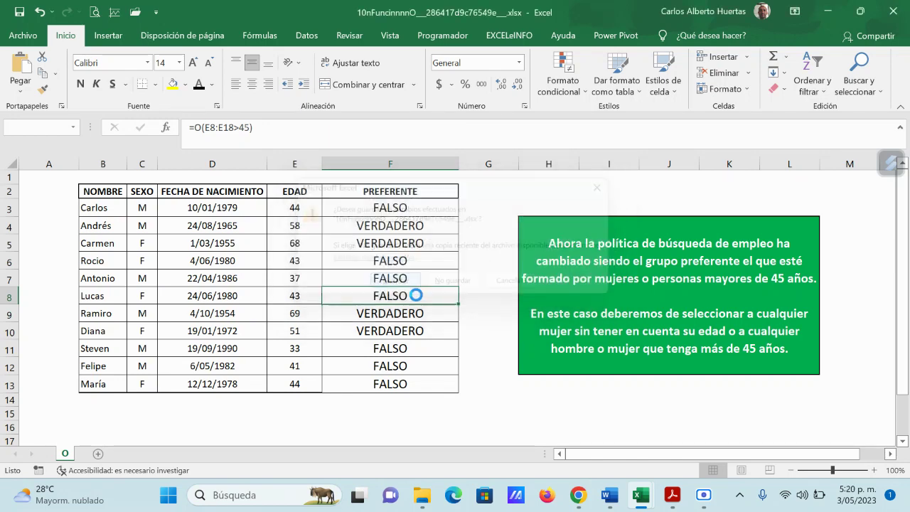
Switch to the 14nTablasnDinnnmicas workbook and review the months, products and sales rows on sheet TD1
mouse_move(641, 495)
click(699, 450)
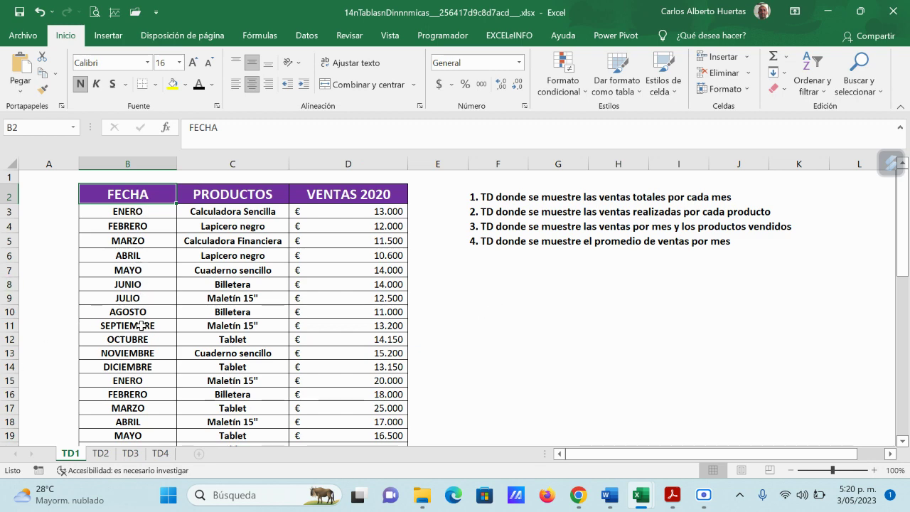
scroll(231, 391, down, 3)
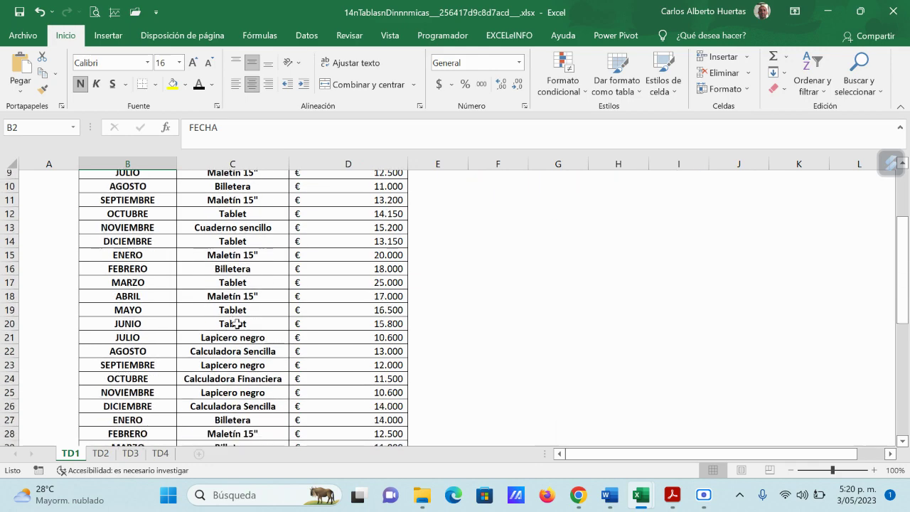
scroll(235, 323, down, 2)
scroll(256, 327, up, 5)
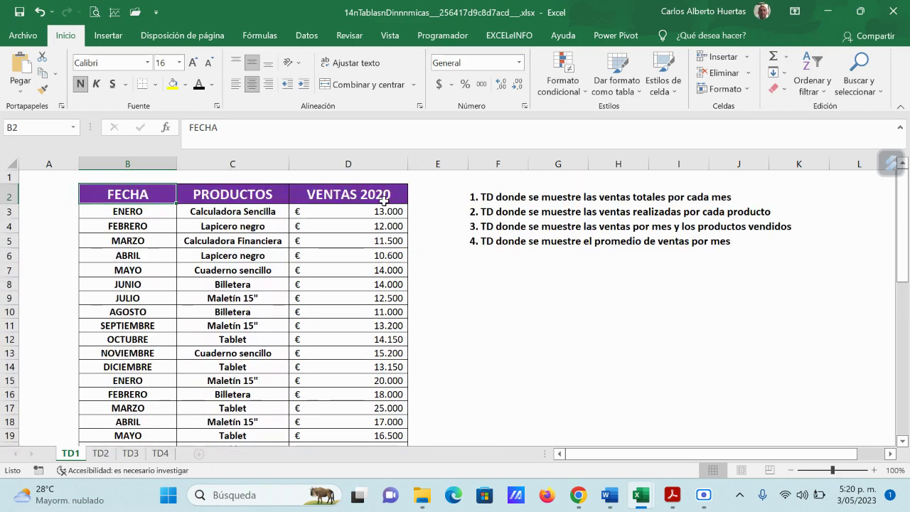
scroll(384, 362, down, 5)
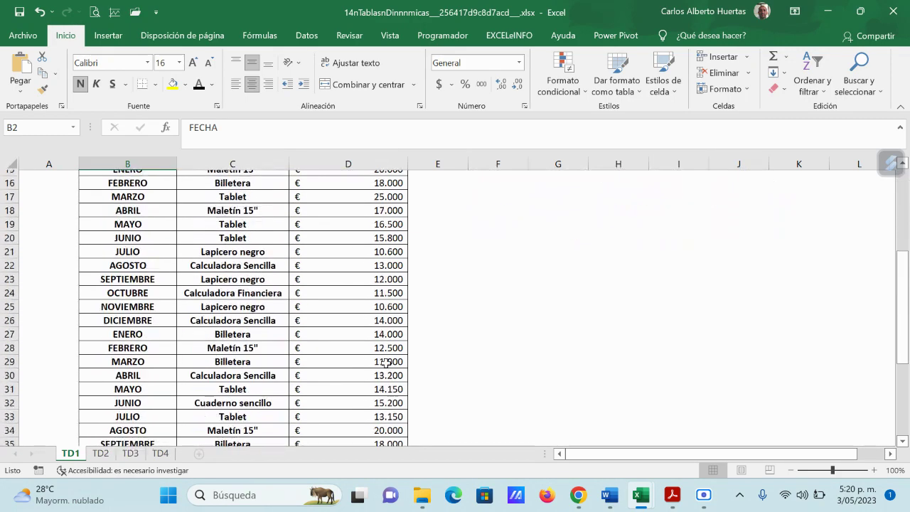
scroll(385, 362, down, 2)
scroll(384, 362, up, 7)
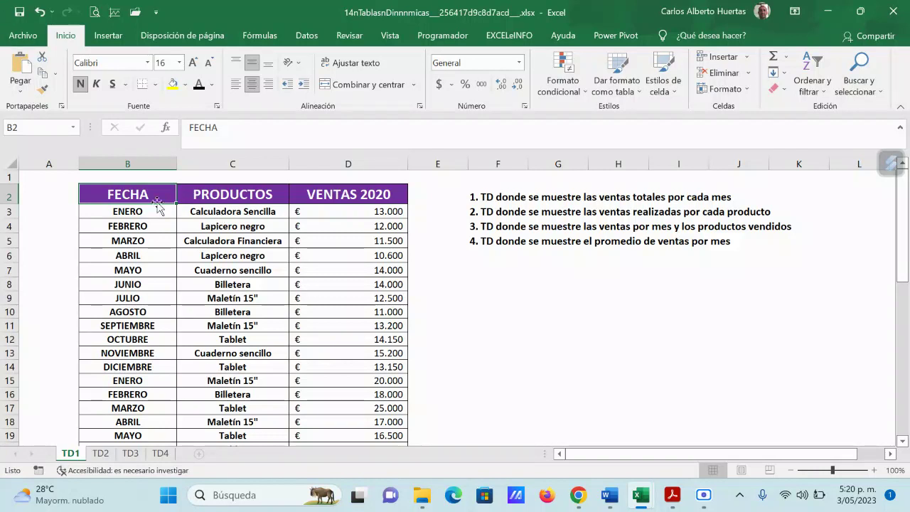
Go over the FECHA, PRODUCTOS and VENTAS 2020 headers in B2:D2, and select cell D8 inside the data
click(229, 200)
click(353, 200)
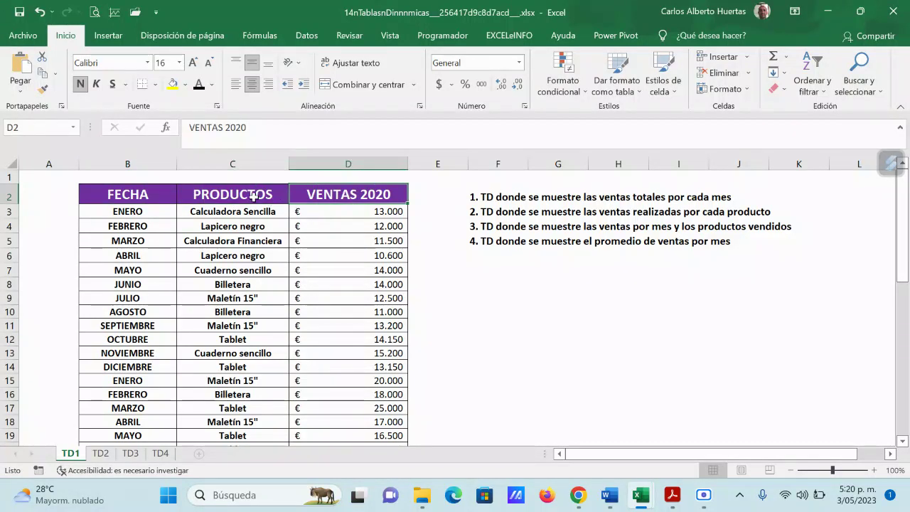
click(243, 196)
click(157, 194)
click(214, 196)
click(319, 197)
click(242, 190)
click(165, 194)
drag(125, 194, 332, 194)
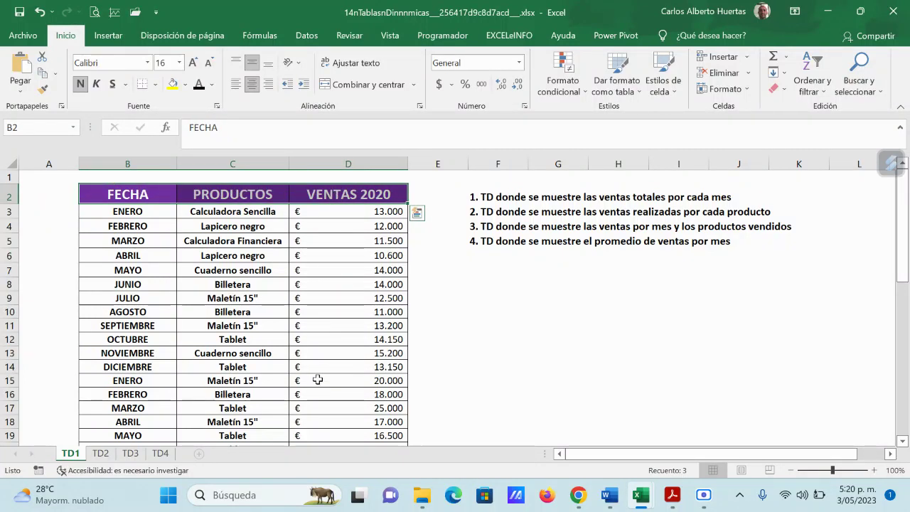
click(302, 285)
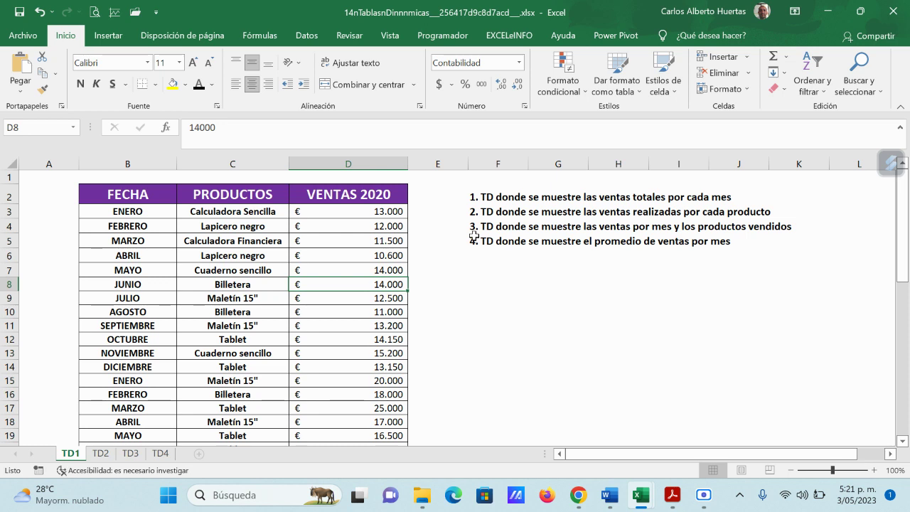
Switch to Acrobat Reader, reread the Tabla Dinámica definition in section G, and return to the Excel workbook
click(671, 495)
scroll(579, 370, up, 10)
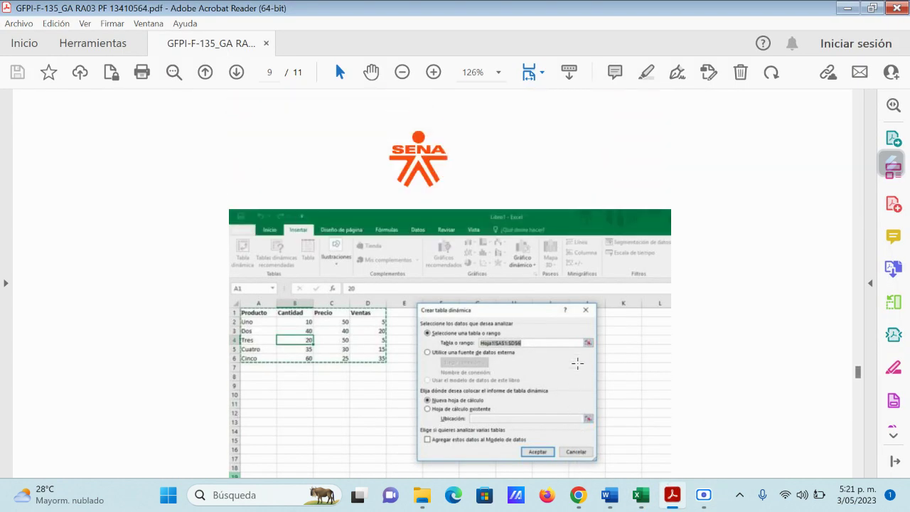
scroll(577, 377, down, 1)
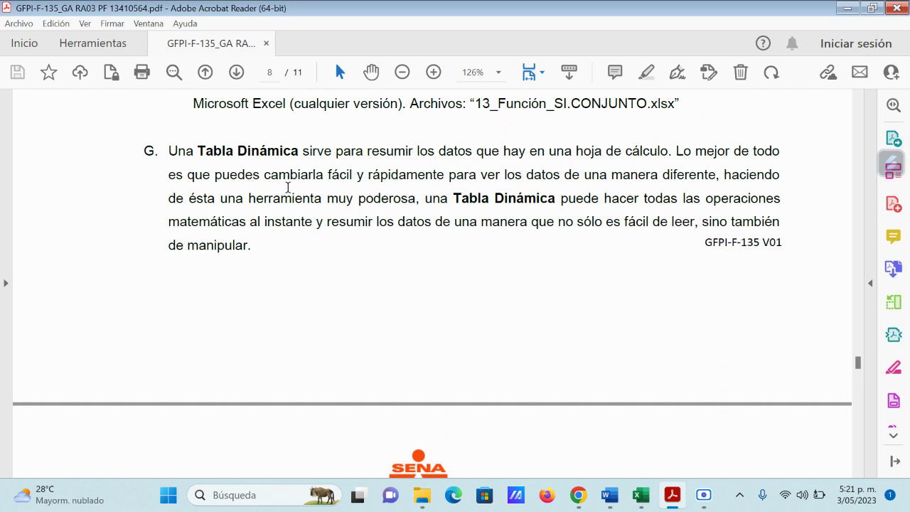
click(846, 8)
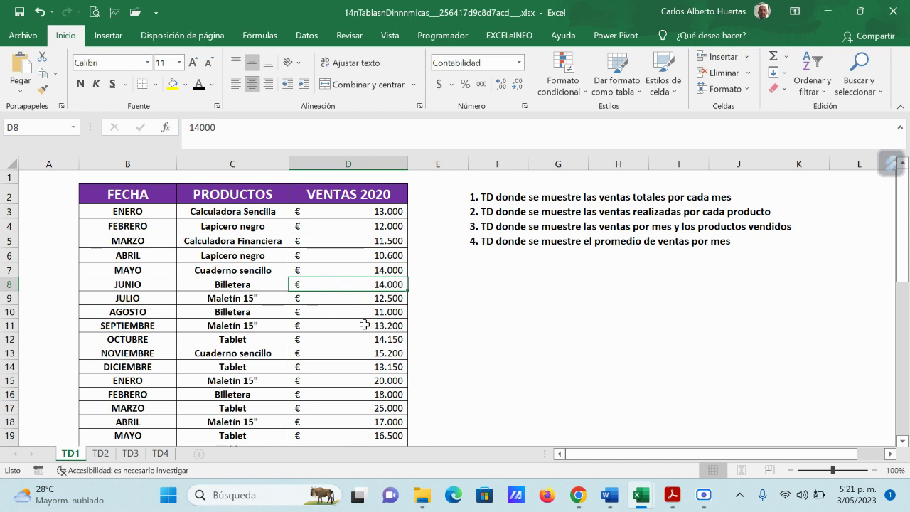
Insert a pivot table from the TD1 range $B$2:$D$47 on a new worksheet
click(108, 37)
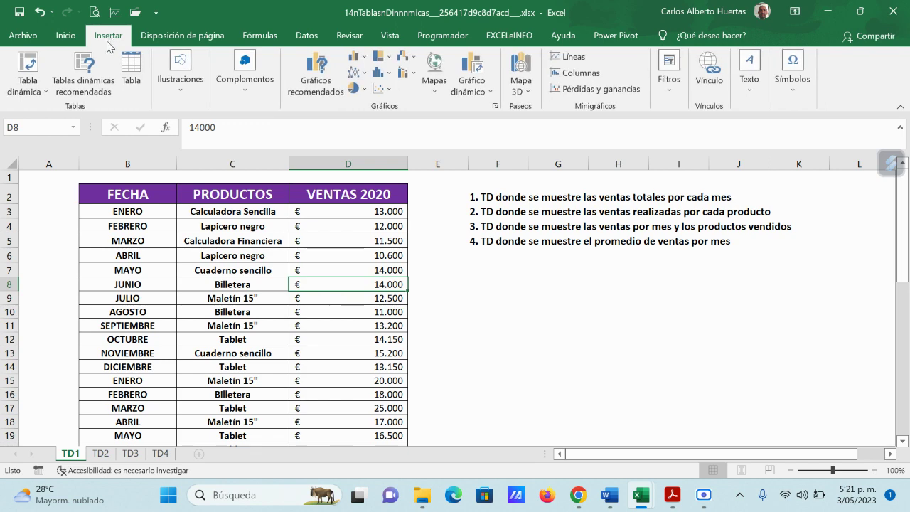
click(27, 66)
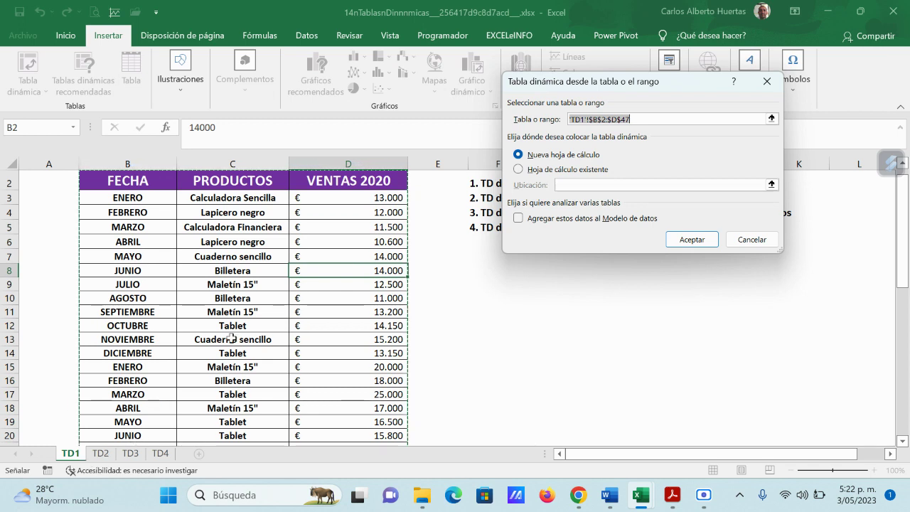
click(700, 245)
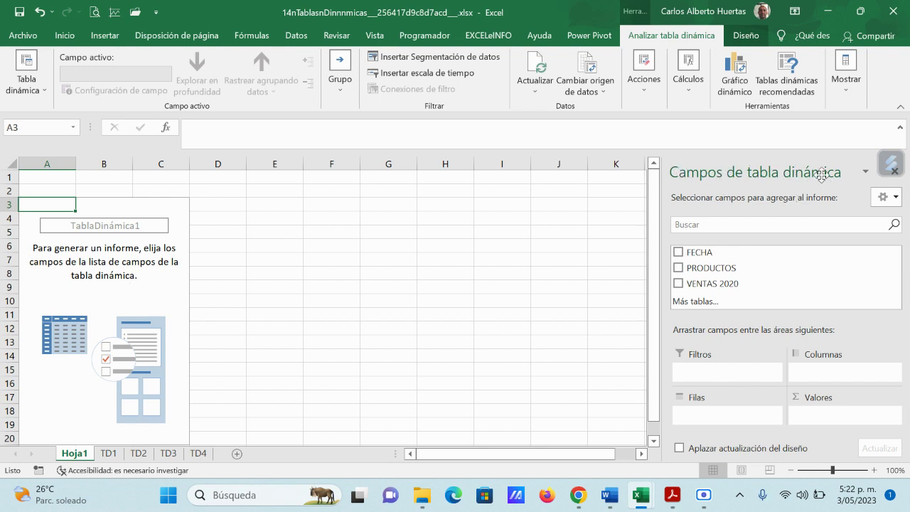
Compare the TD1 headers and exercise statements with the pivot field list, and add VENTAS 2020 to the Hoja1 pivot table's values
click(109, 453)
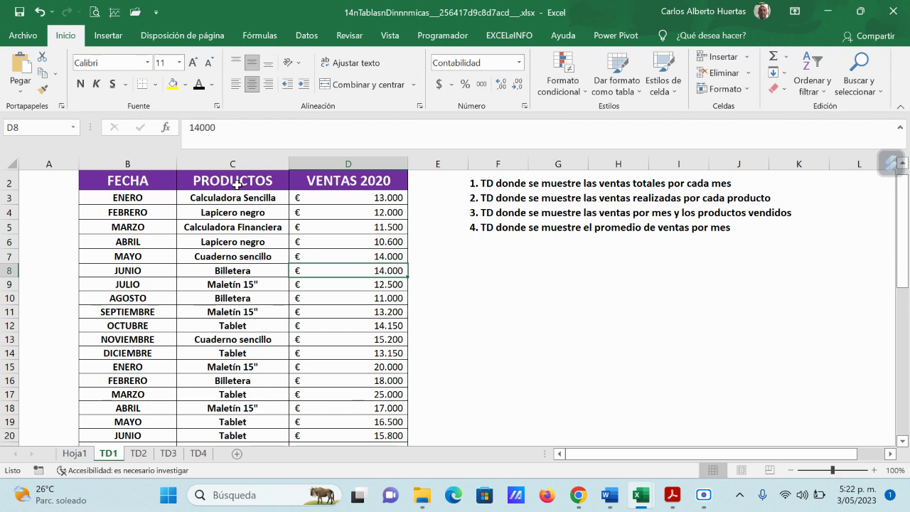
click(77, 453)
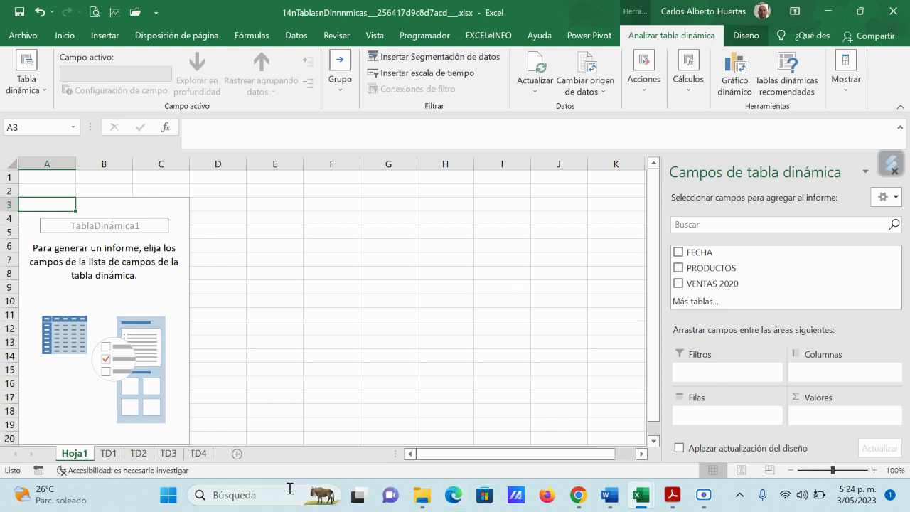
click(108, 453)
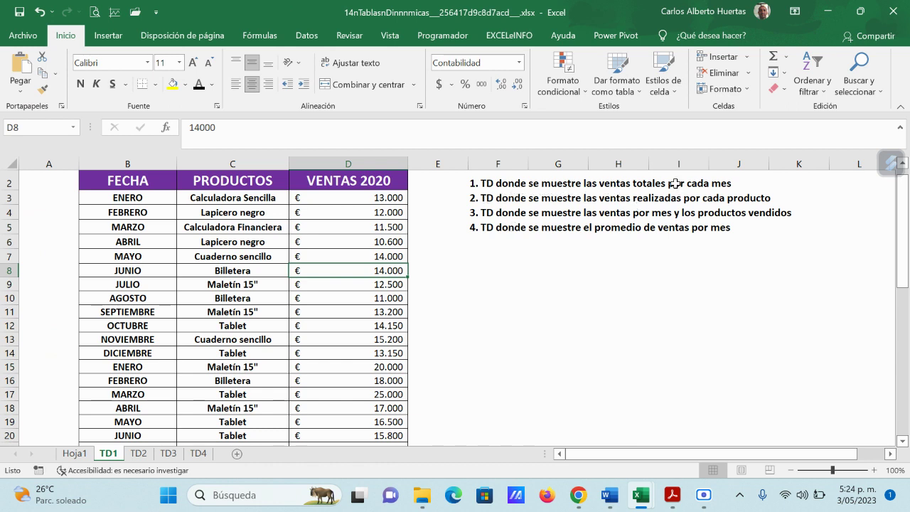
click(78, 453)
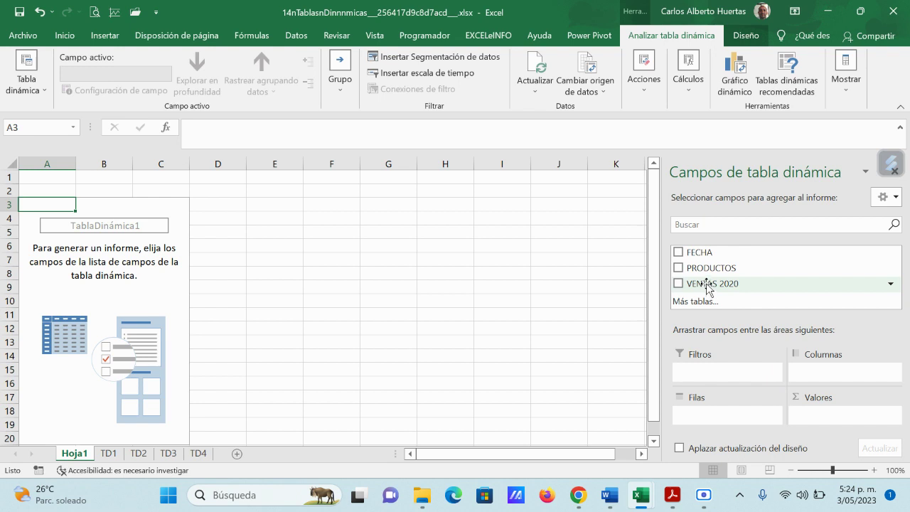
drag(707, 288, 821, 417)
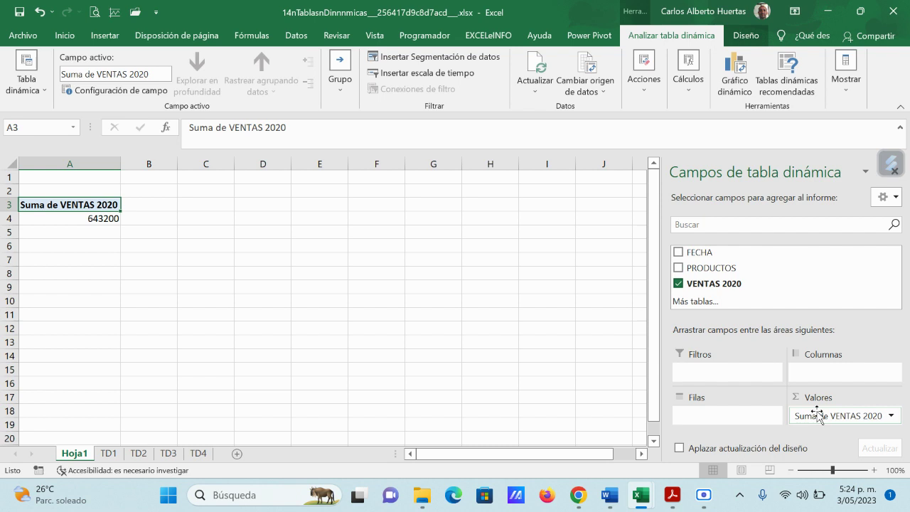
Recheck the exercise statements on TD1 and place PRODUCTOS as the column field of the Hoja1 pivot table
click(108, 453)
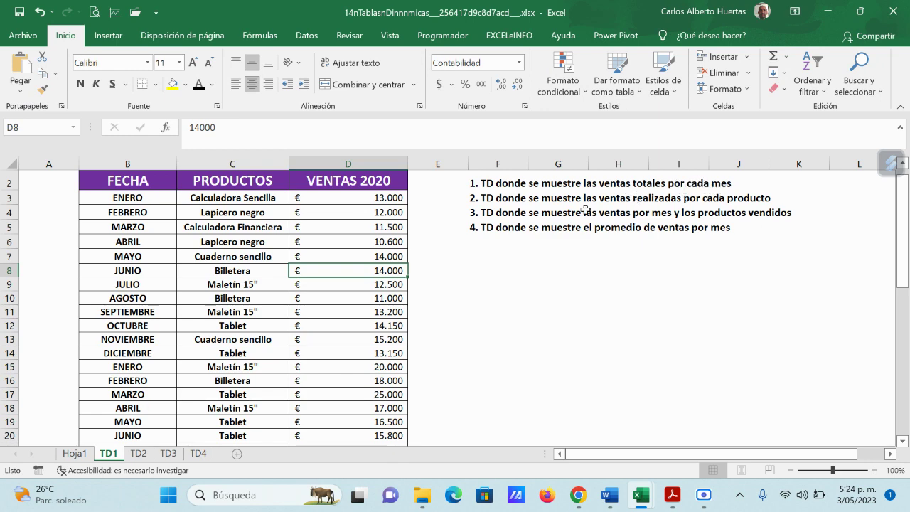
click(63, 453)
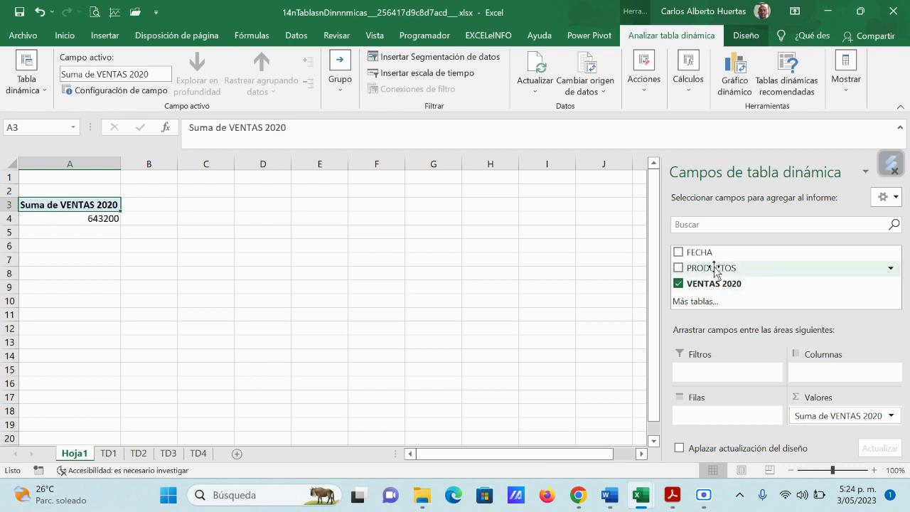
drag(713, 270, 817, 373)
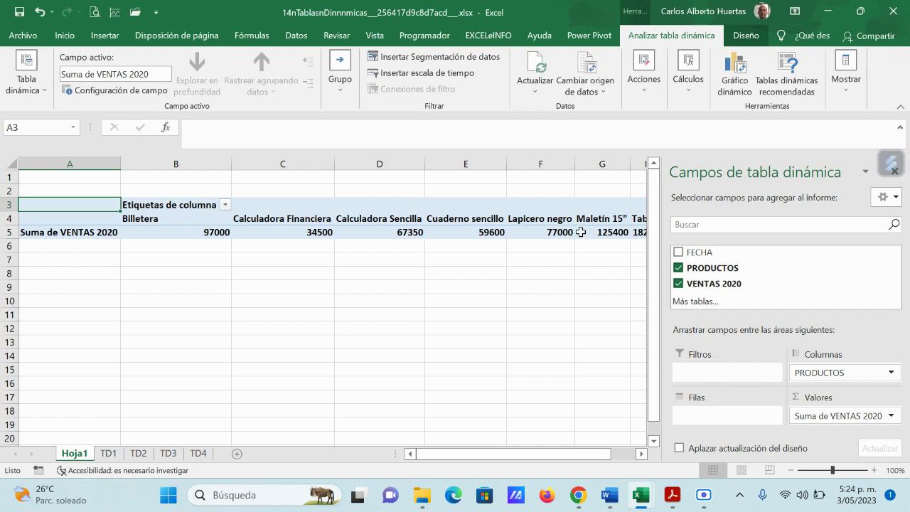
Move PRODUCTOS from the column area to the rows of the Hoja1 pivot table, and reread the exercise statements on TD1
drag(497, 455, 537, 460)
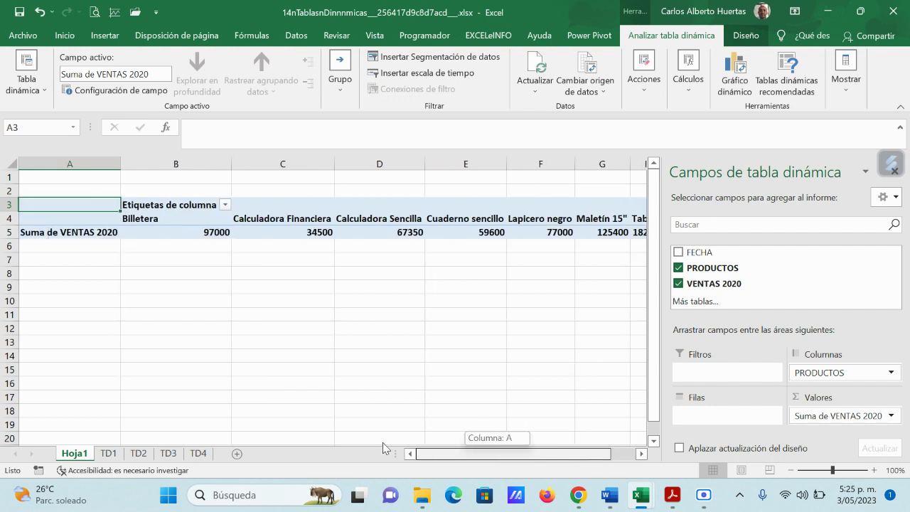
drag(836, 376, 716, 418)
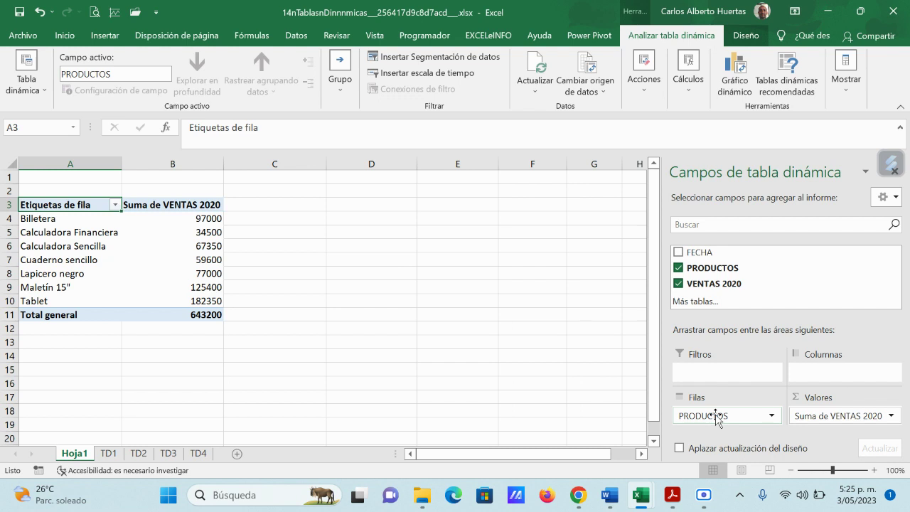
click(107, 454)
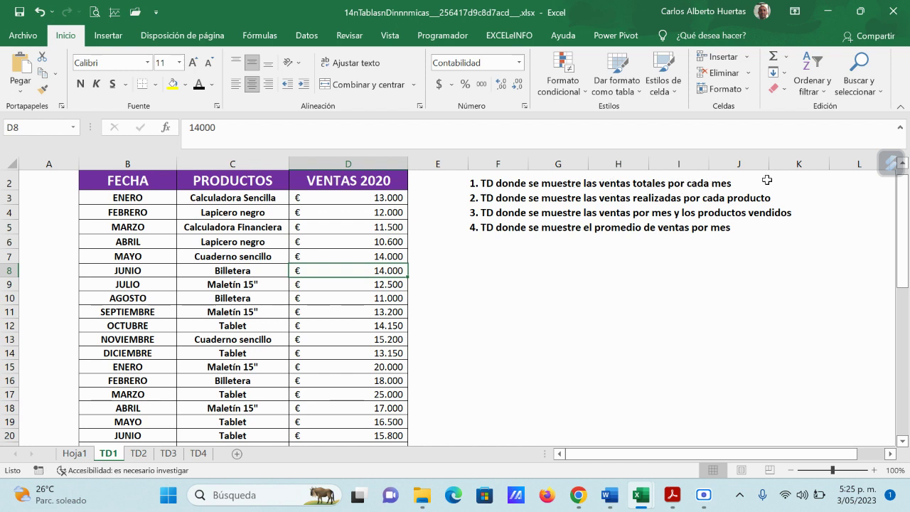
Add FECHA to the Hoja1 pivot table as a column field and move it to the rows, above PRODUCTOS
click(73, 454)
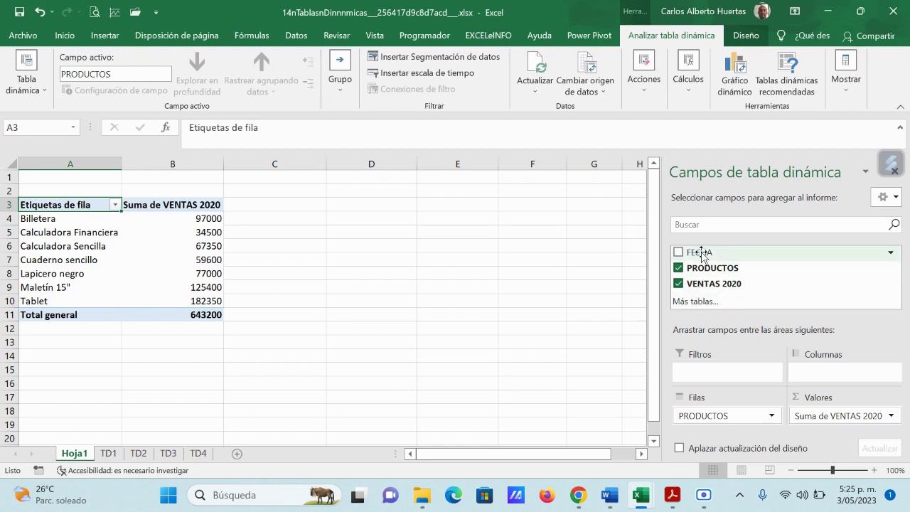
drag(701, 254, 819, 377)
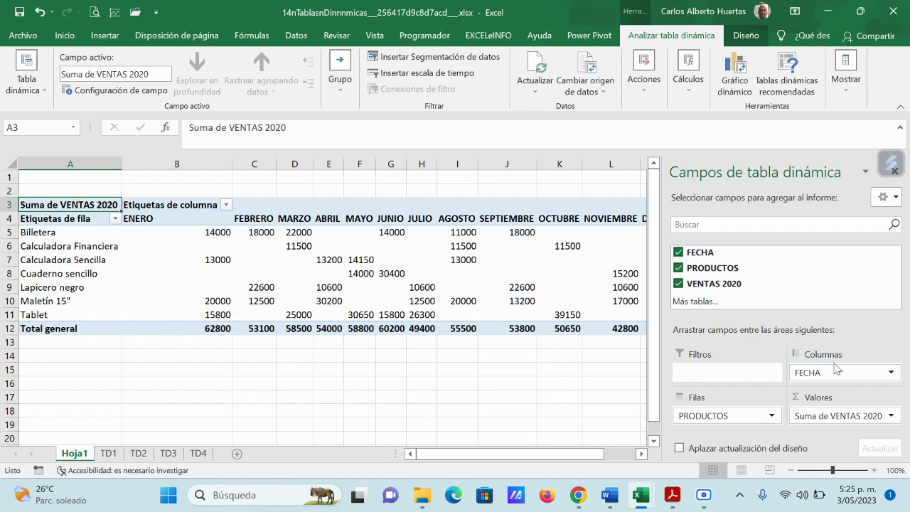
drag(808, 372, 706, 415)
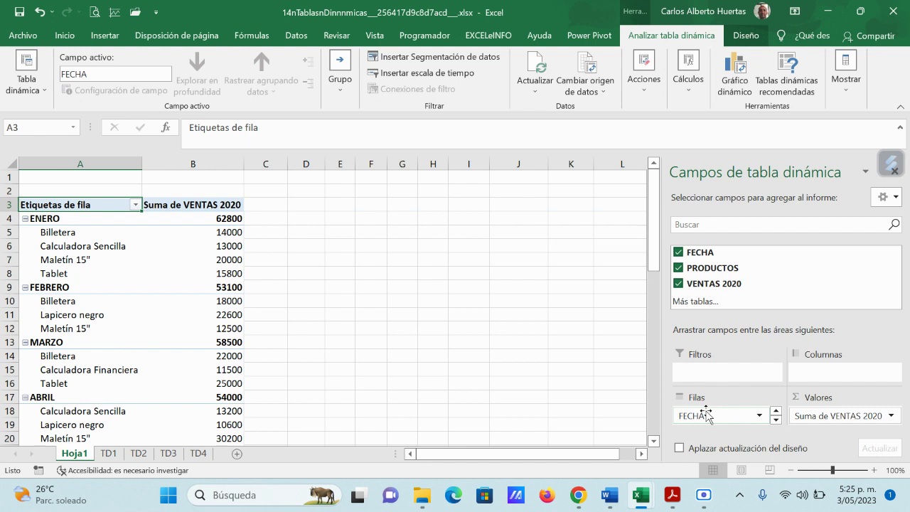
Recheck the TD1 statements, examine the Hoja1 breakdown by month and product, and compare ENERO's product sales with its subtotal
click(108, 453)
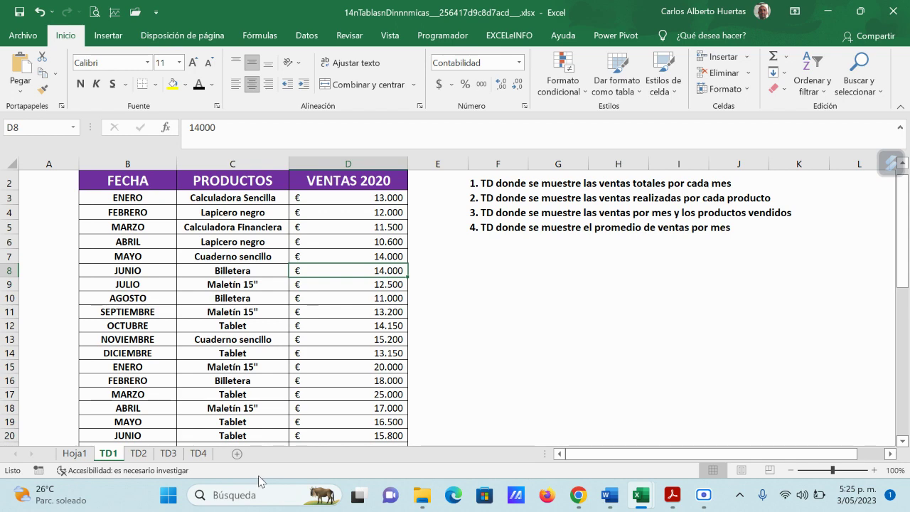
click(73, 452)
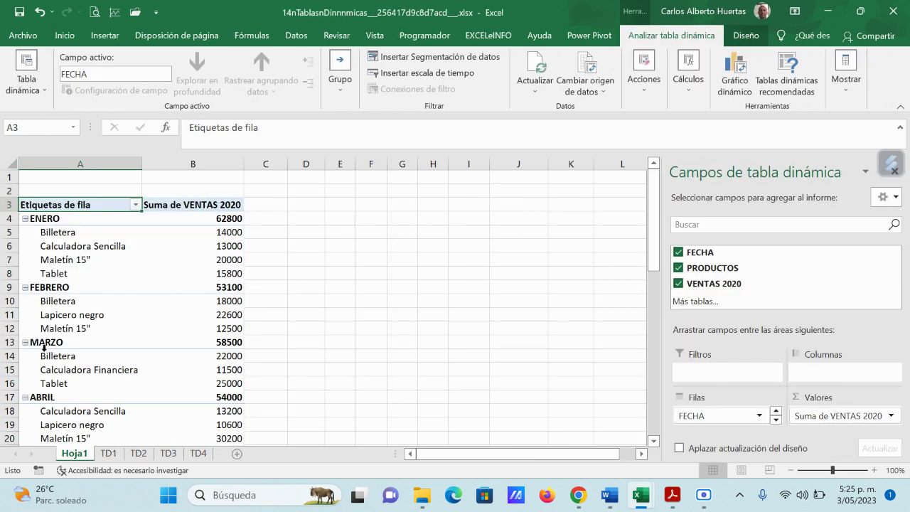
scroll(45, 397, down, 5)
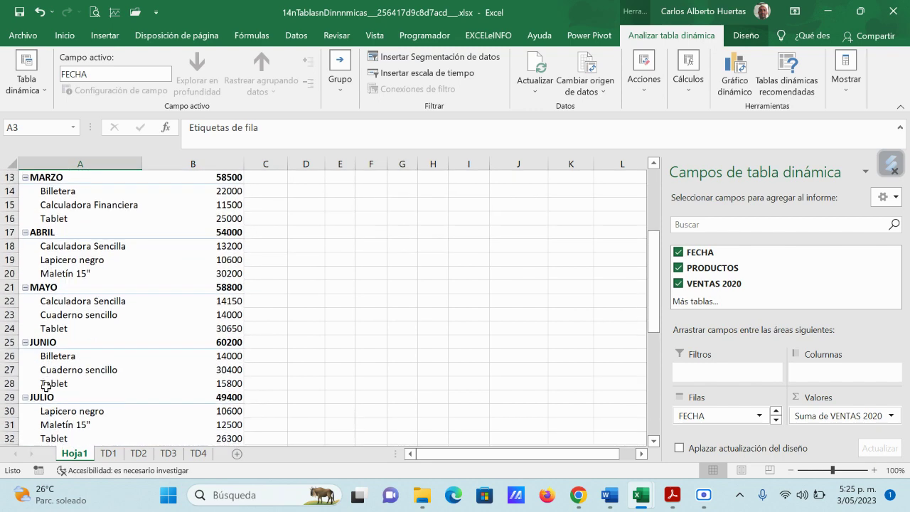
scroll(45, 386, down, 4)
scroll(45, 386, up, 6)
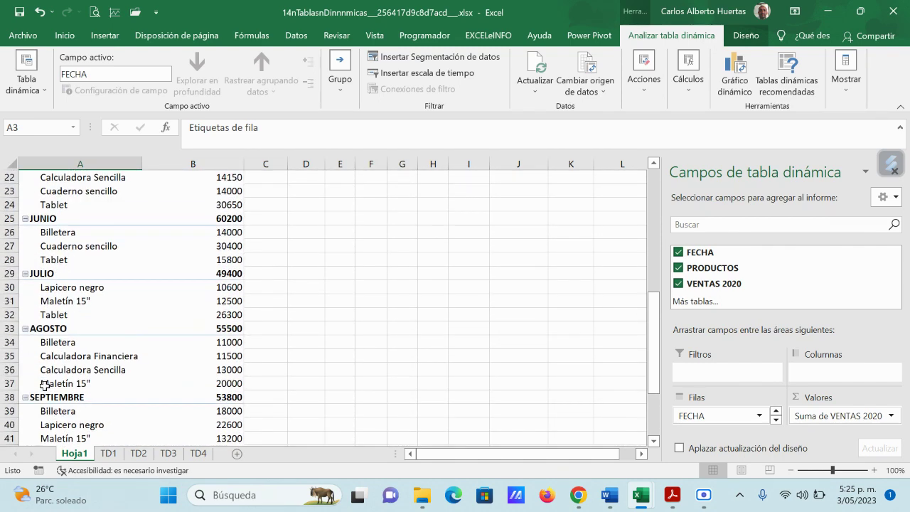
scroll(45, 386, up, 3)
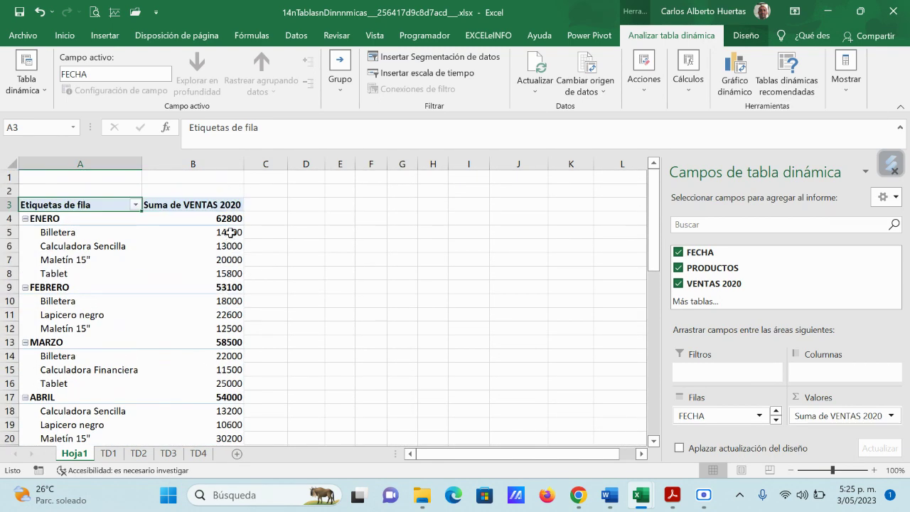
drag(230, 233, 231, 275)
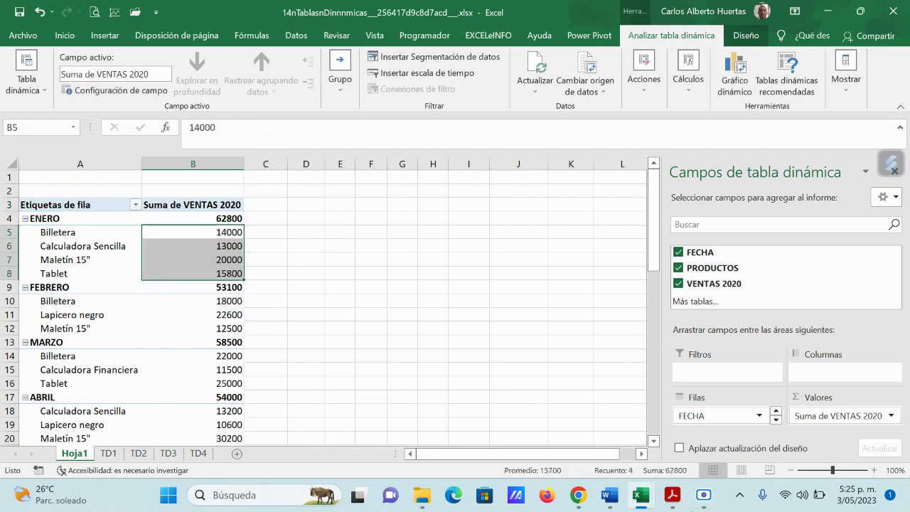
click(225, 218)
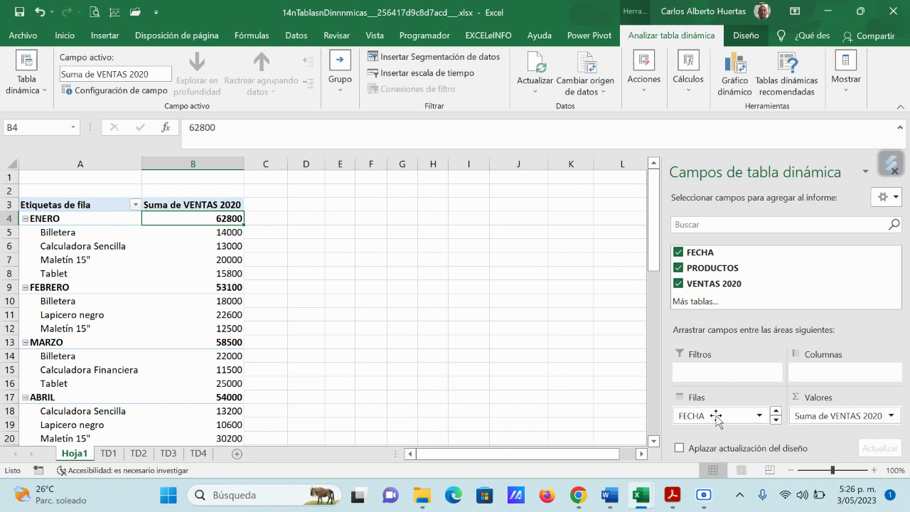
Move FECHA to the pivot table's filter area, enable multiple item selection, and filter the report to ENERO only
drag(715, 414, 716, 373)
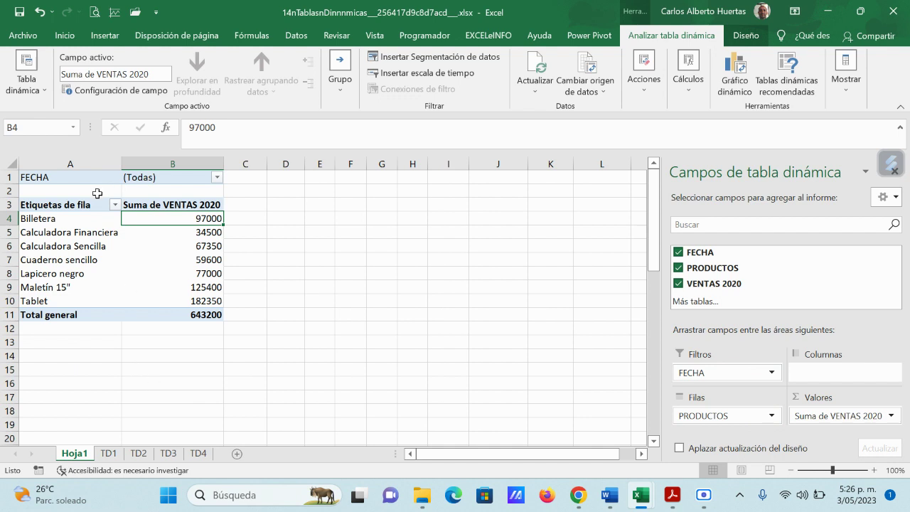
click(217, 177)
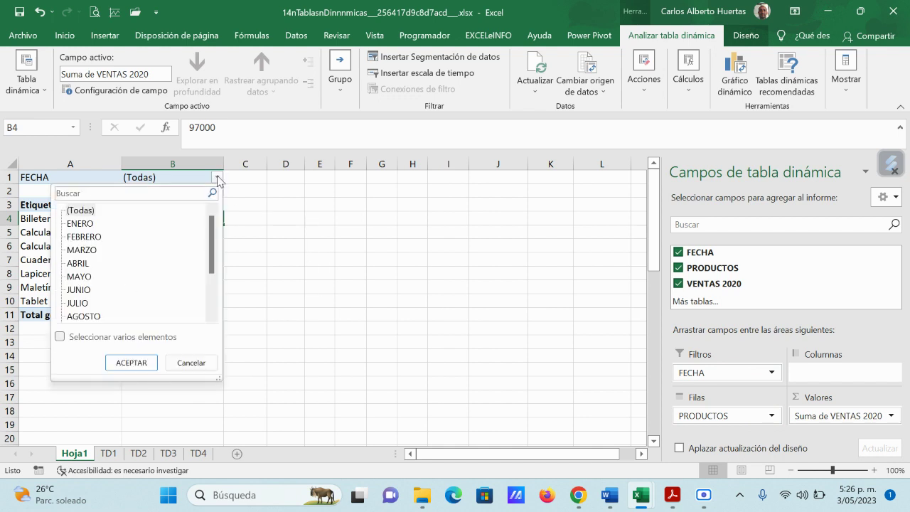
click(83, 340)
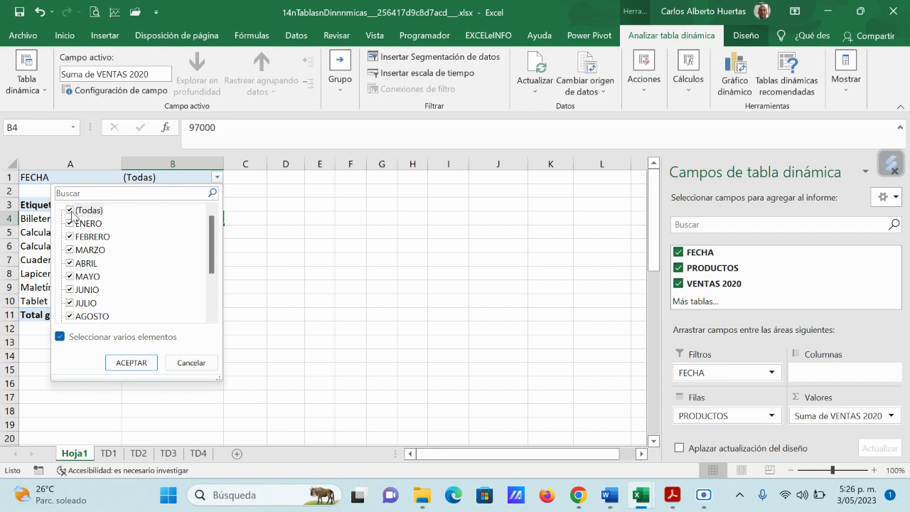
click(72, 213)
click(70, 224)
click(139, 363)
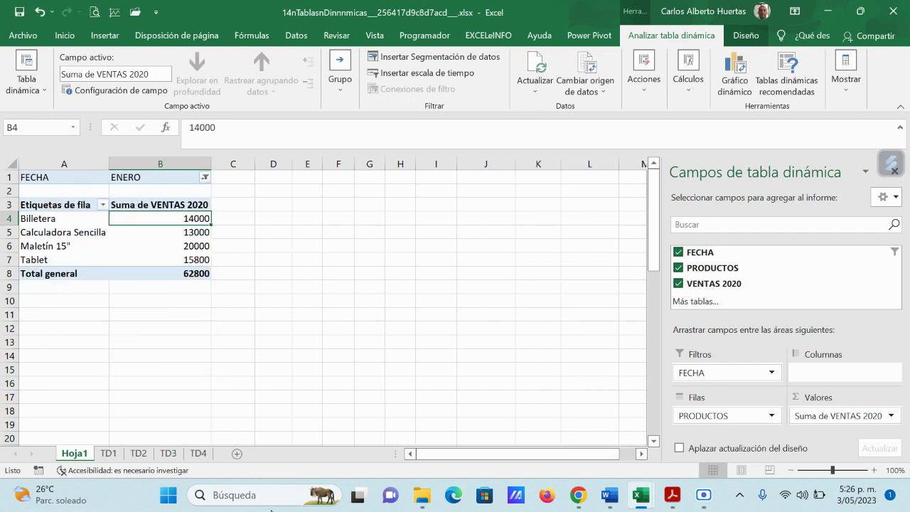
Change the FECHA report filter to show only FEBRERO
click(205, 178)
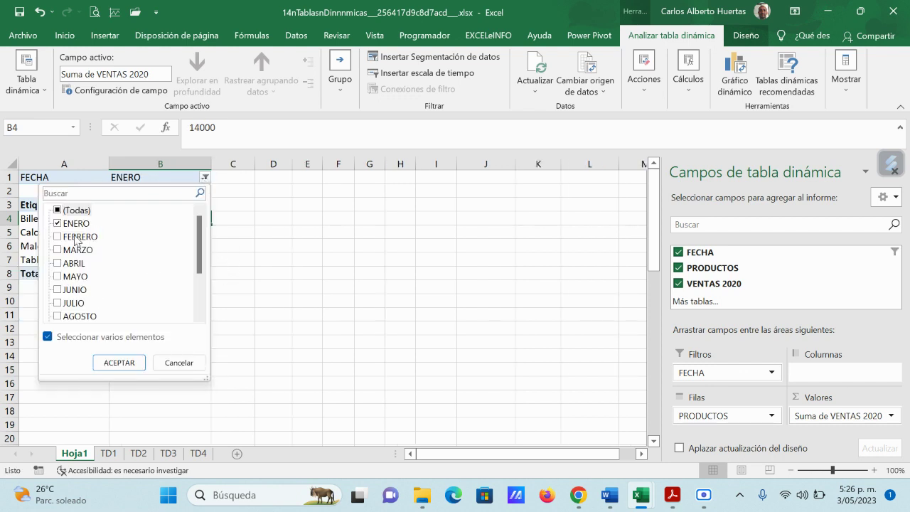
click(75, 237)
click(71, 223)
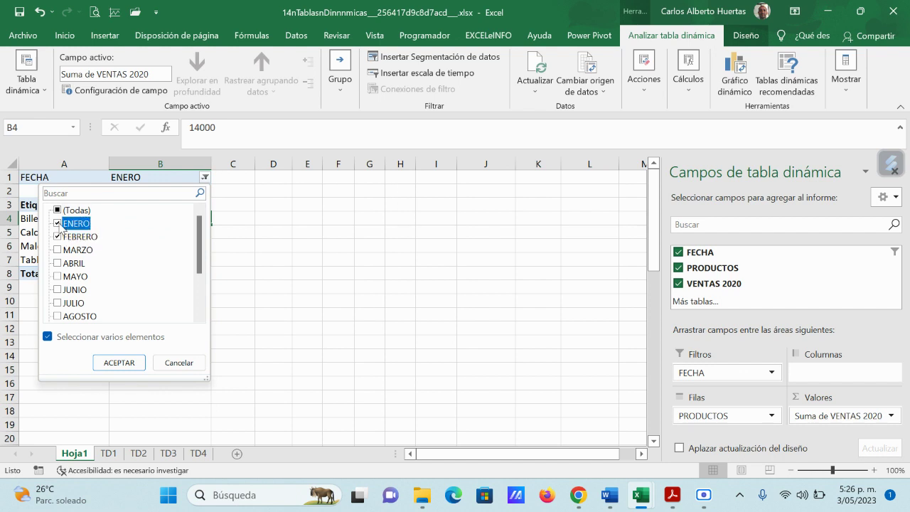
click(118, 363)
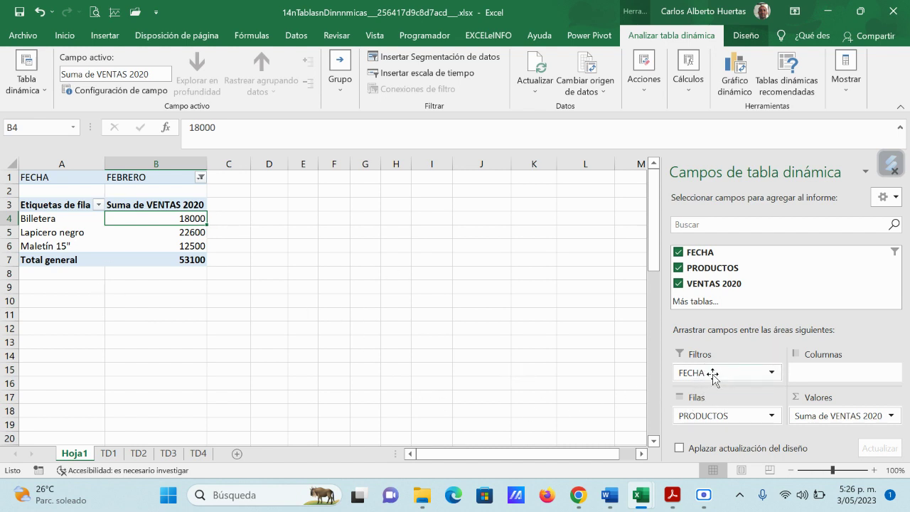
Set the FECHA report filter to ENERO, FEBRERO and MARZO, and review the selected months
click(201, 177)
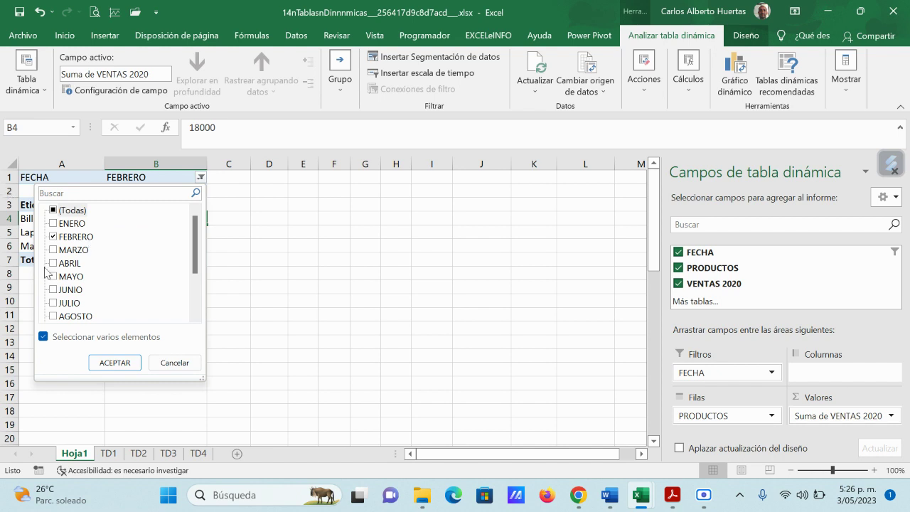
click(53, 223)
click(53, 250)
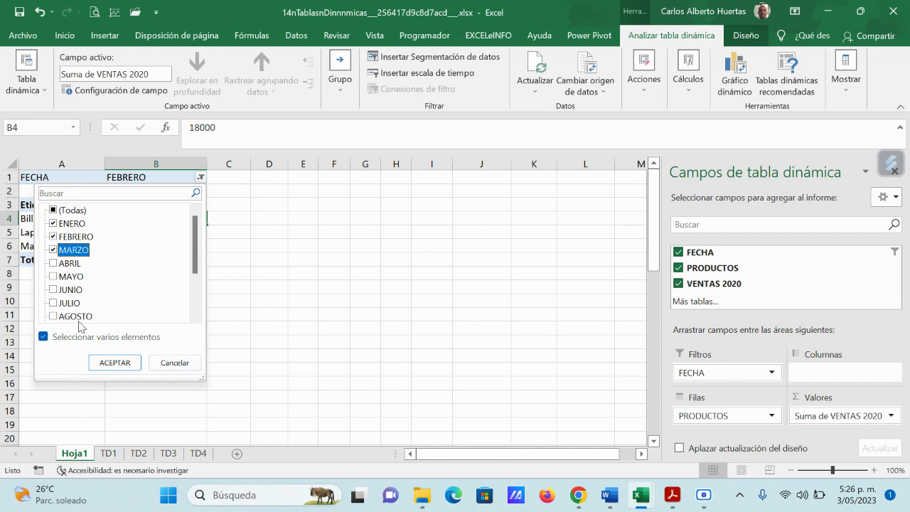
click(116, 363)
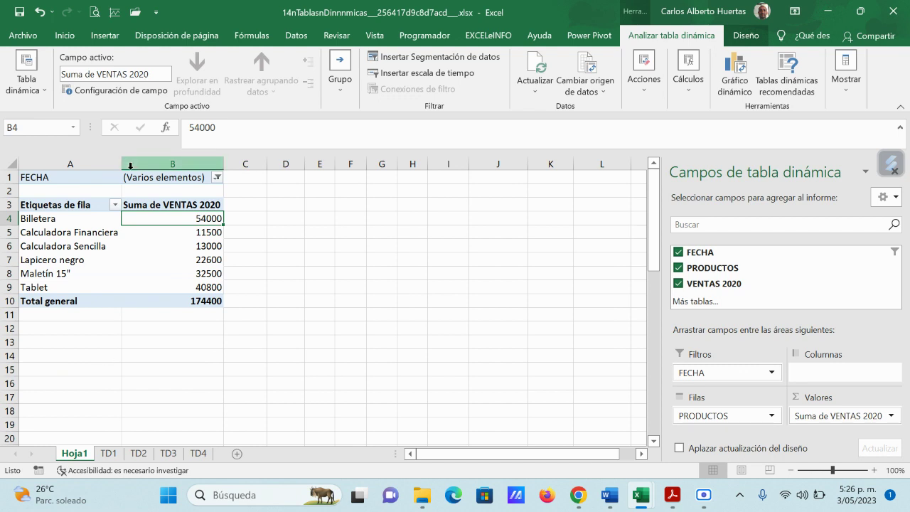
click(217, 177)
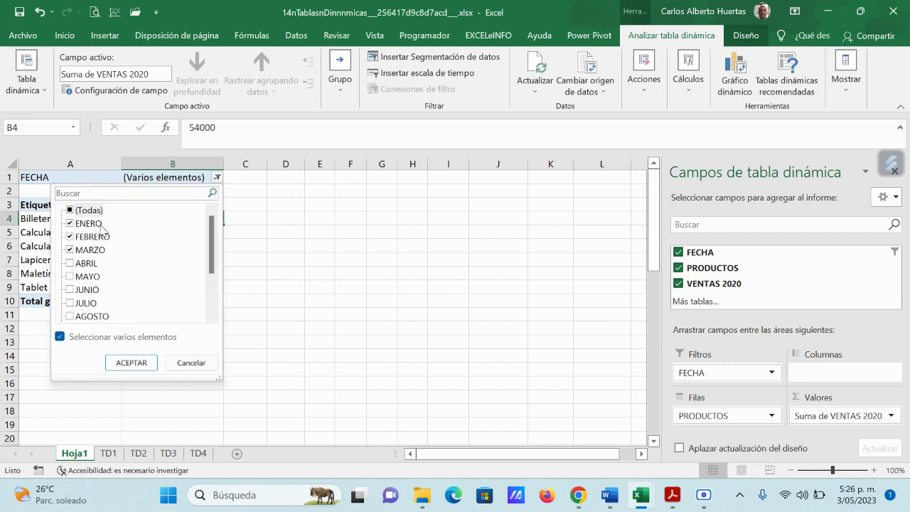
click(323, 242)
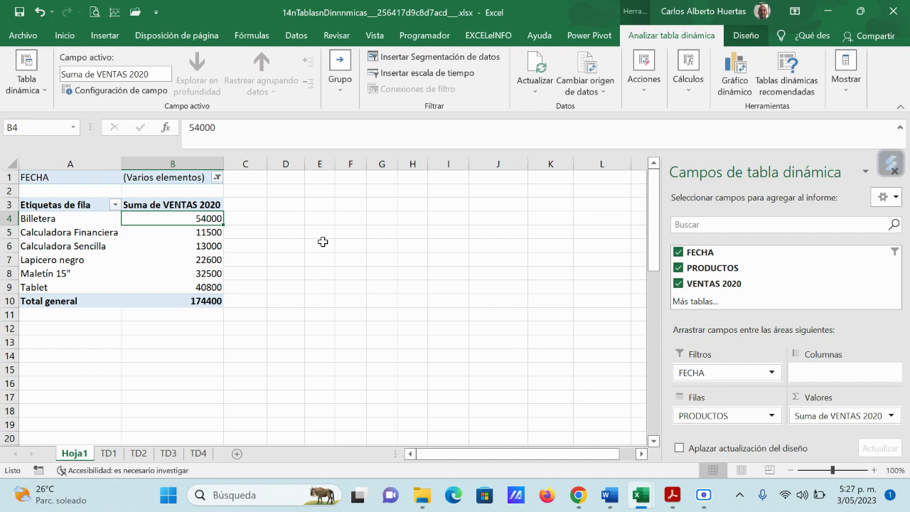
Format the pivot table's VENTAS 2020 amounts in B4:B10 as accounting values in $ without decimals
drag(215, 218, 211, 302)
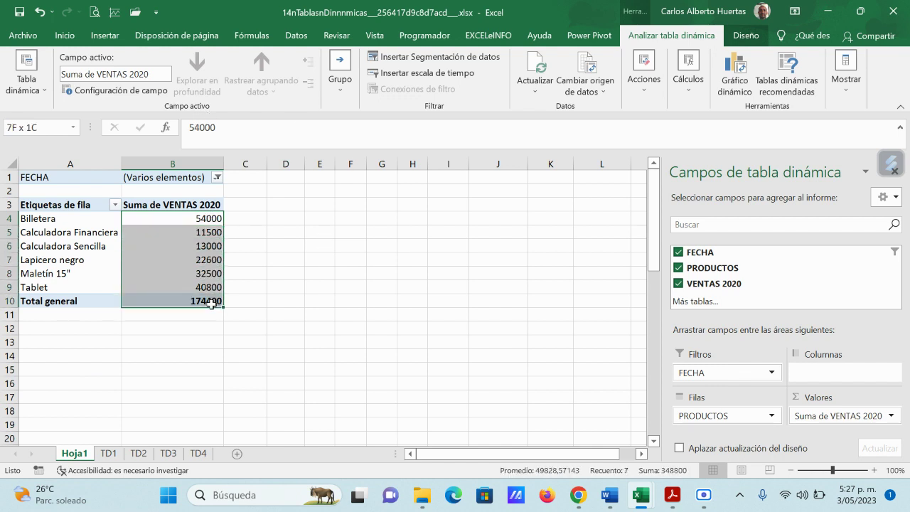
click(70, 40)
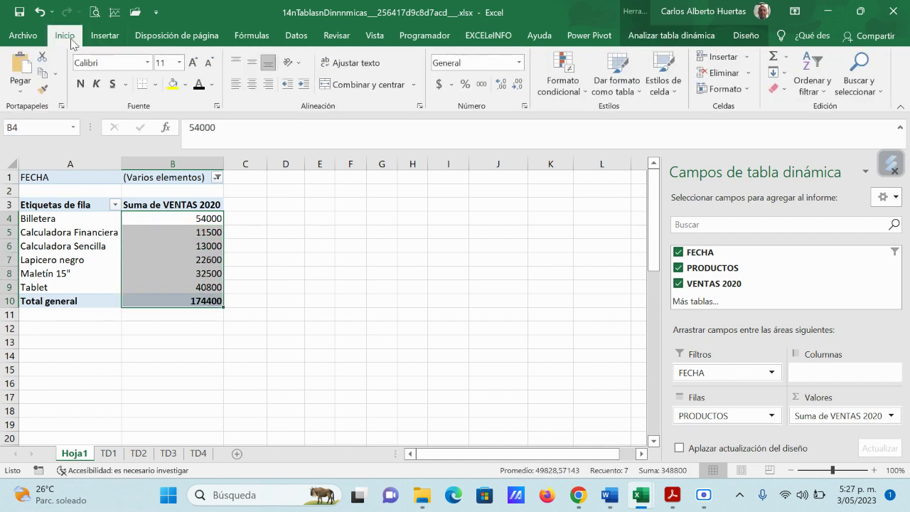
click(440, 86)
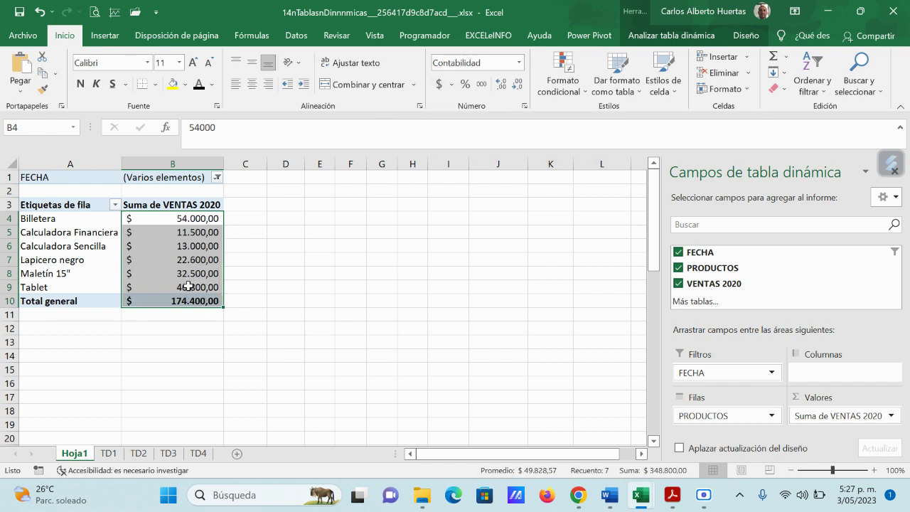
click(518, 85)
click(518, 85)
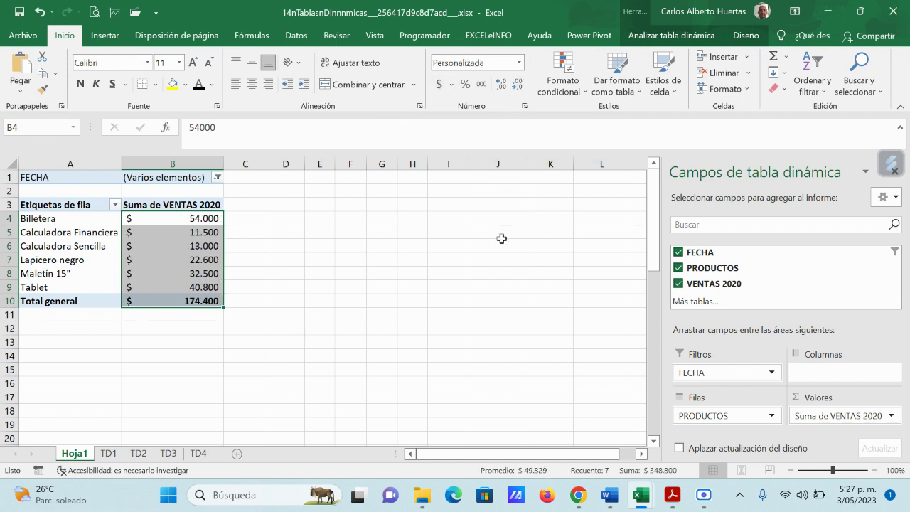
click(288, 271)
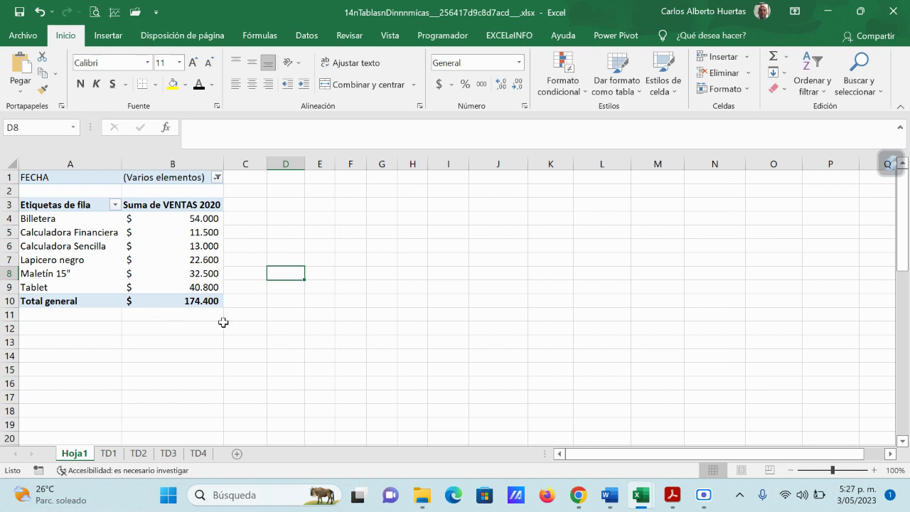
Change the FECHA report filter to ABRIL, MAYO and JUNIO, and check the grand total of sales
click(216, 179)
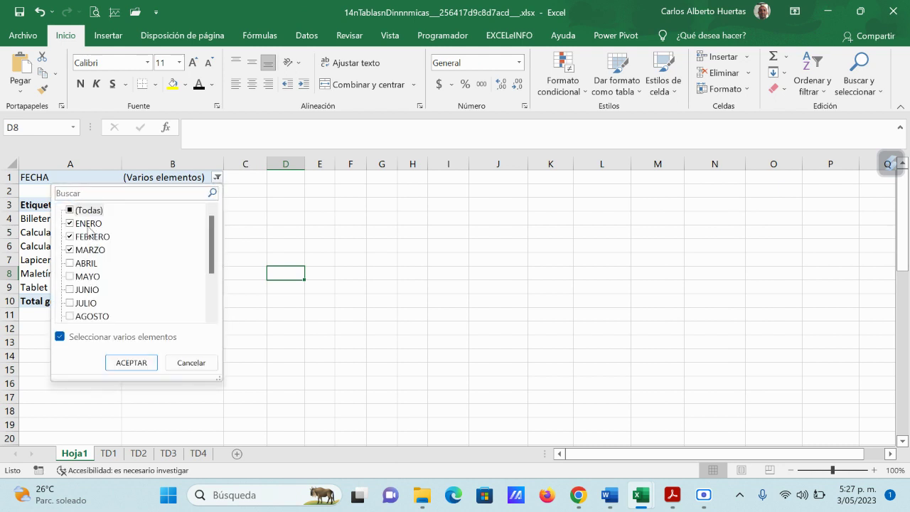
click(70, 223)
click(70, 236)
click(71, 249)
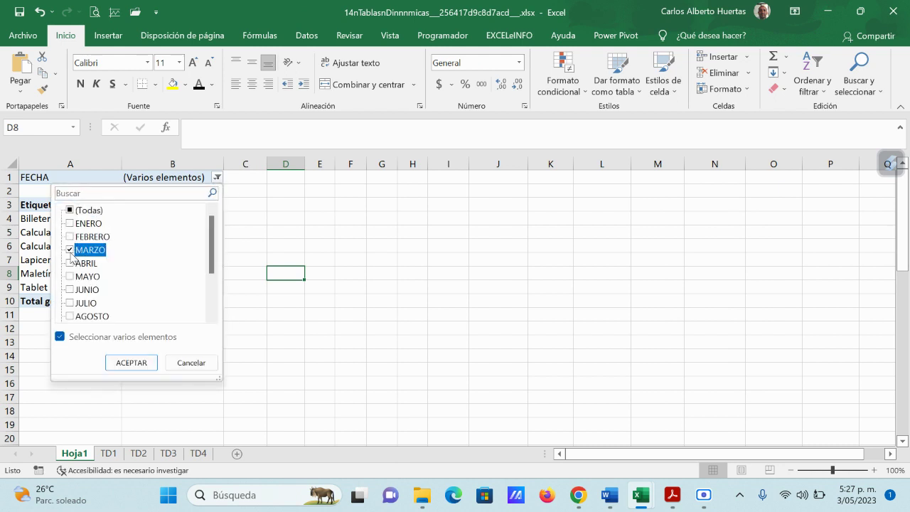
click(69, 262)
click(70, 276)
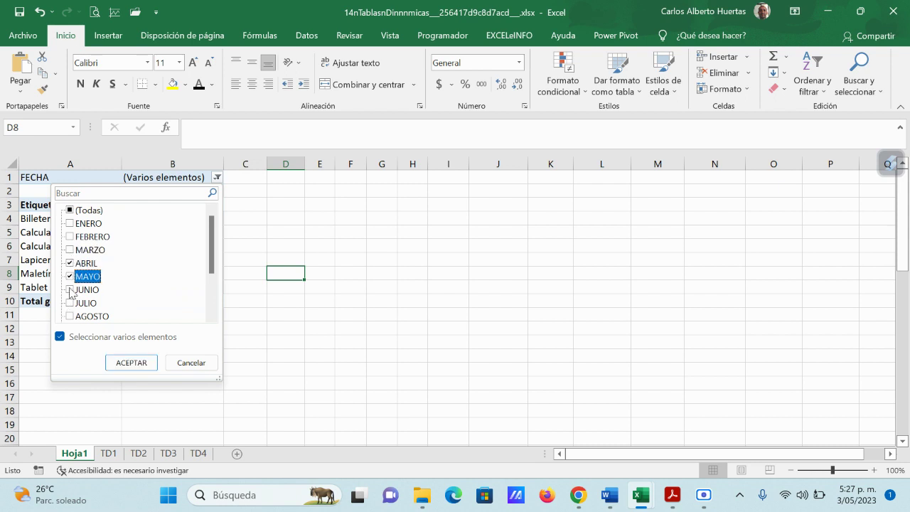
click(69, 289)
click(121, 362)
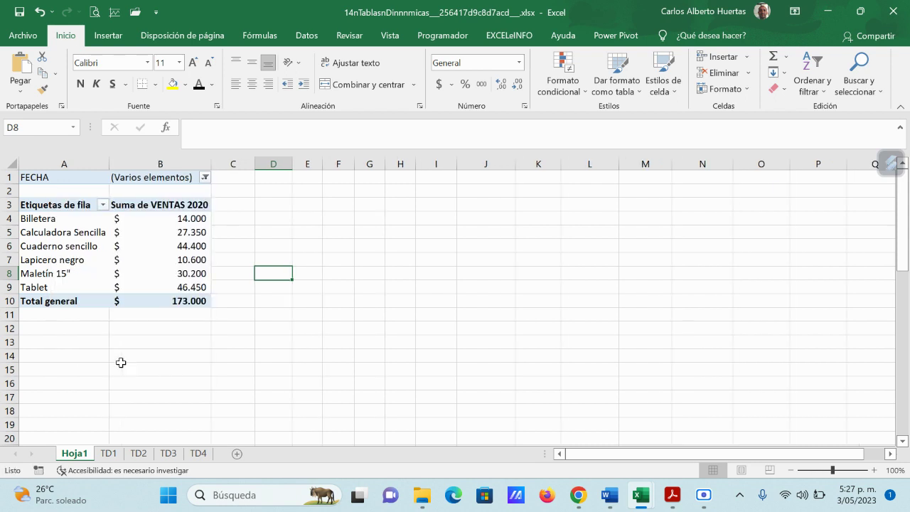
click(186, 304)
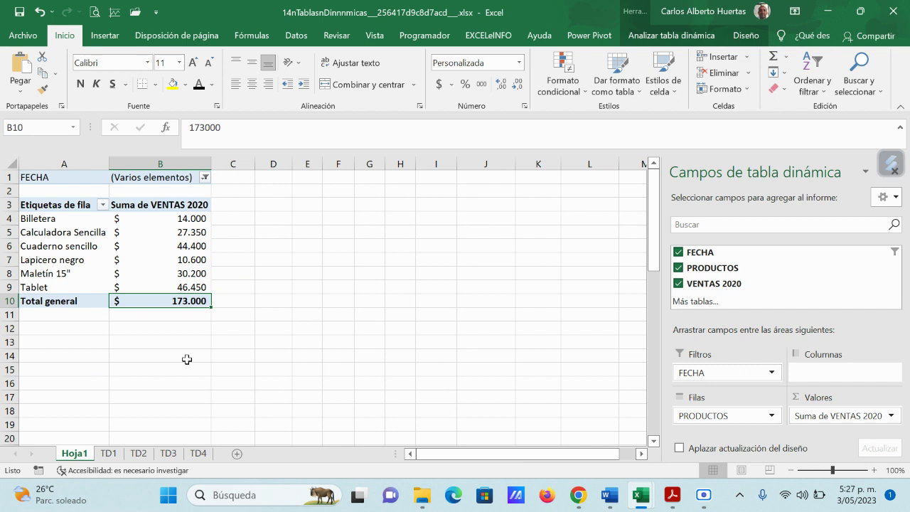
Move the FECHA field from the report filters to the pivot table's columns and review its selected months
drag(741, 371, 832, 371)
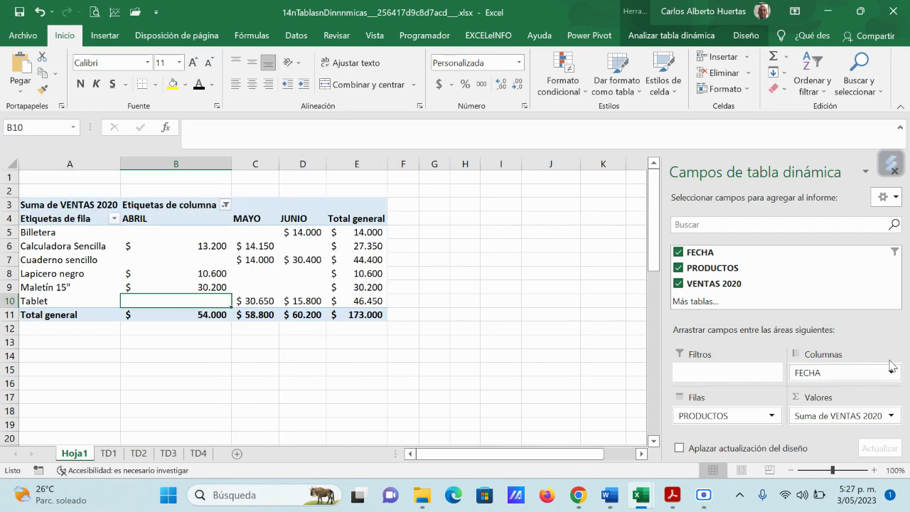
click(891, 373)
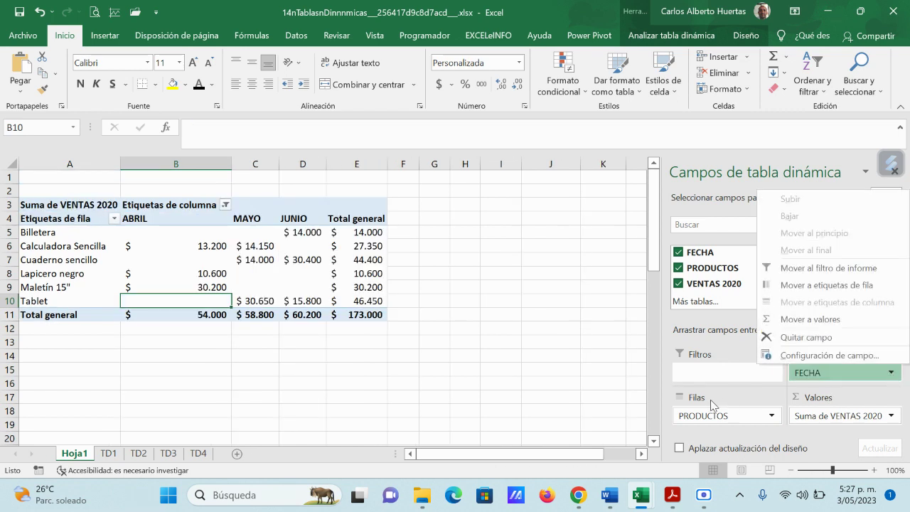
click(660, 364)
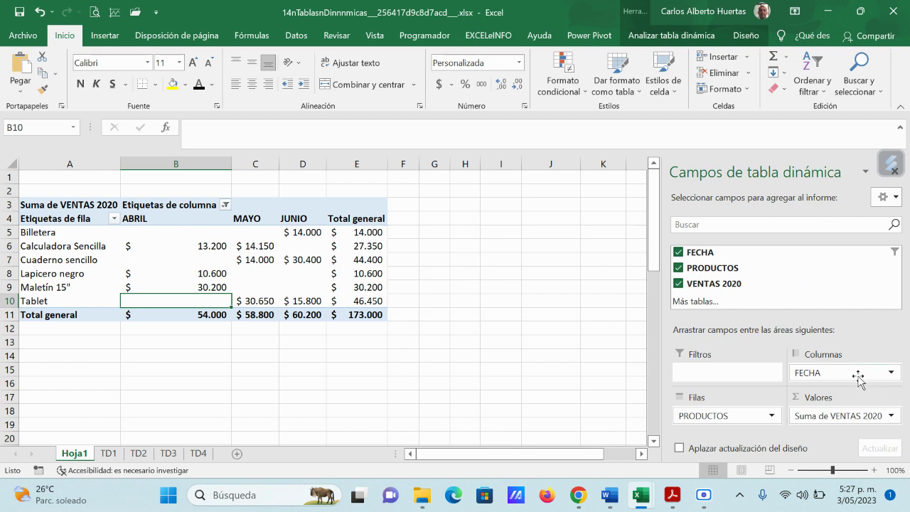
click(224, 206)
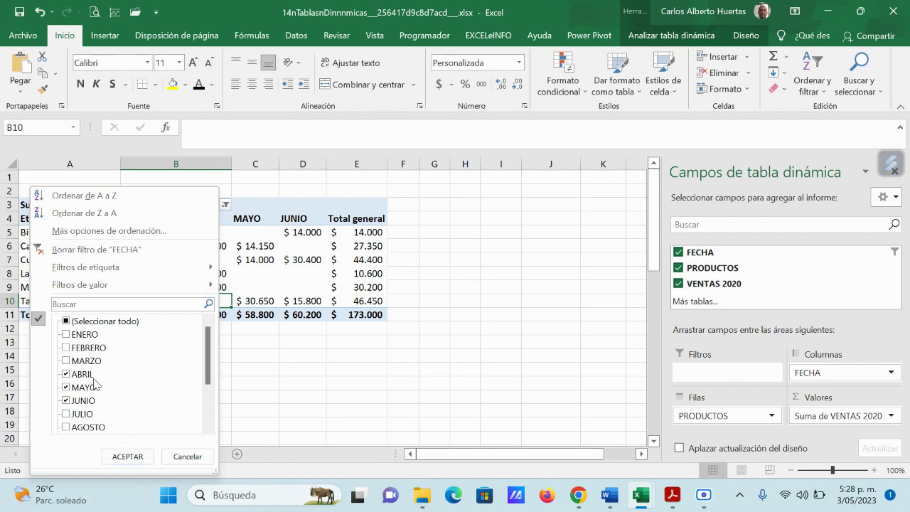
click(127, 456)
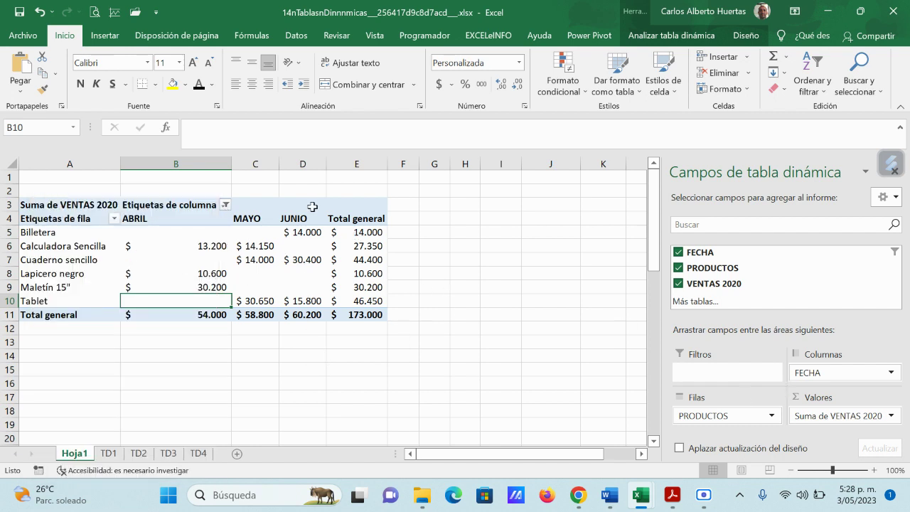
Change the pivot table's FECHA column filter to show only JUNIO, JULIO and AGOSTO
click(225, 204)
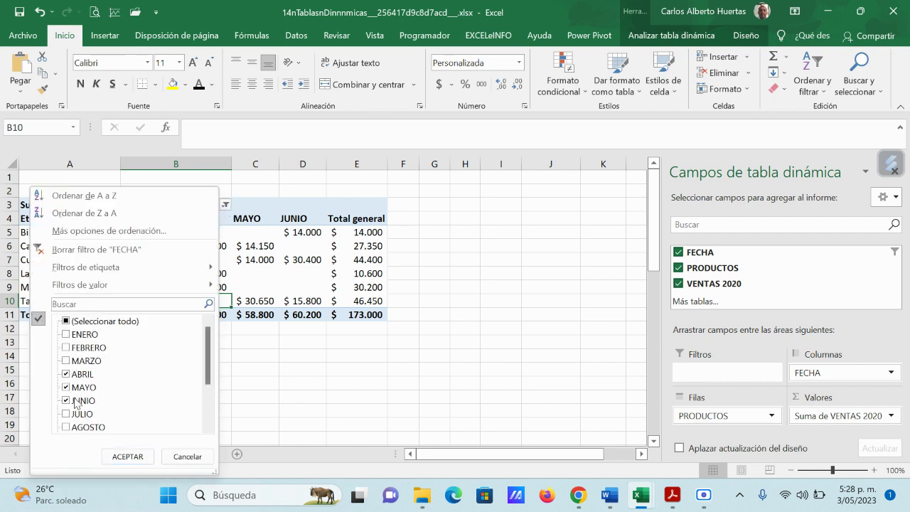
click(79, 377)
click(66, 374)
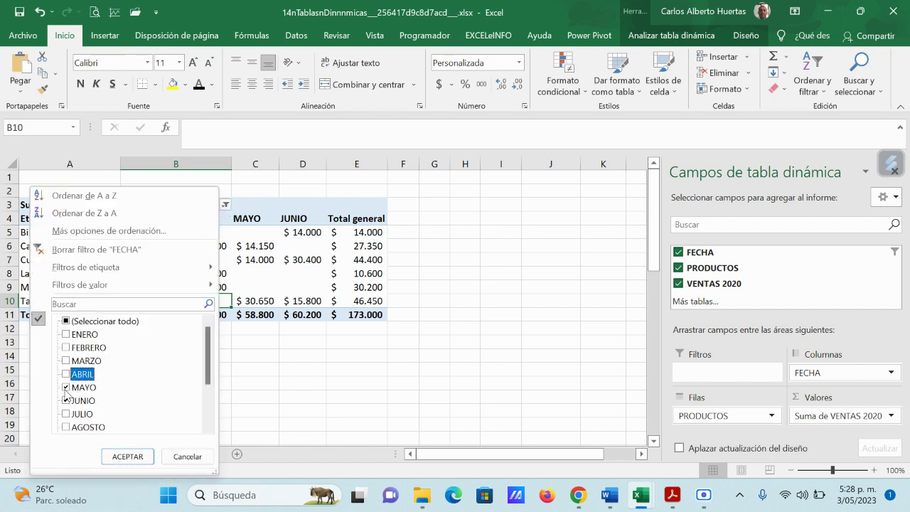
click(66, 387)
click(65, 400)
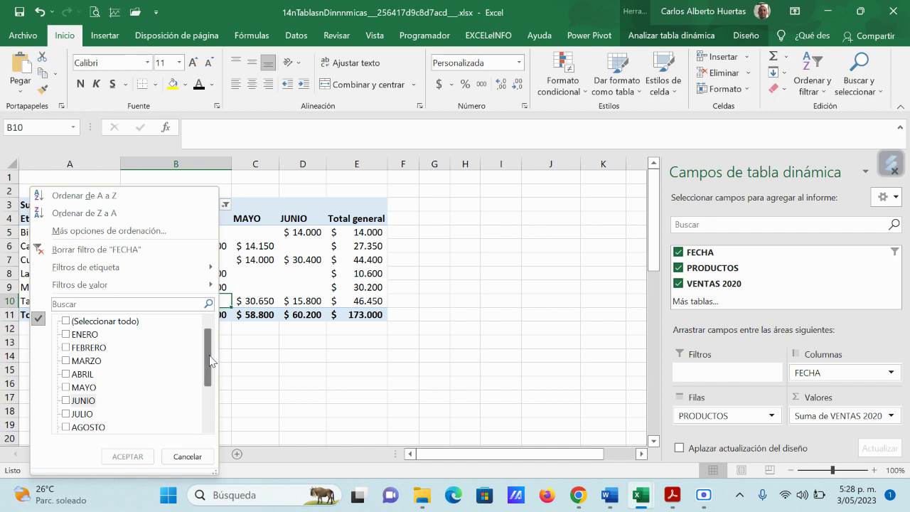
scroll(78, 391, down, 3)
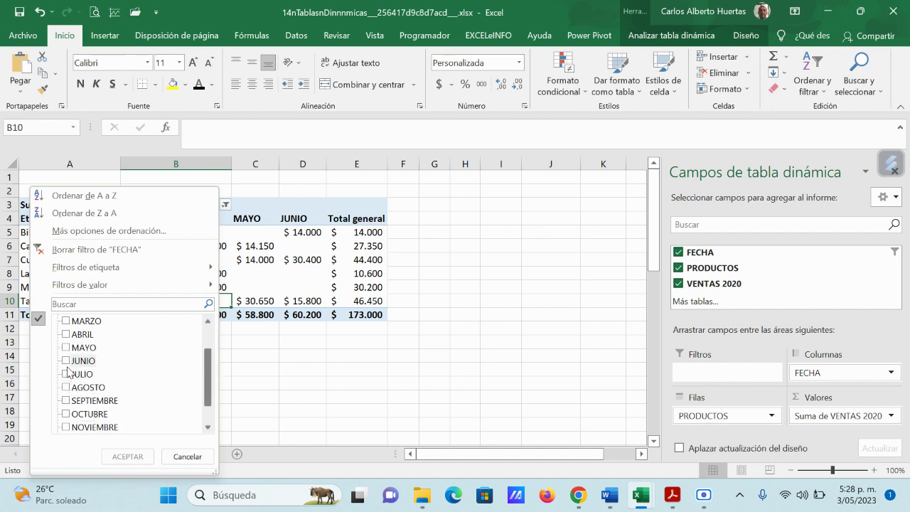
click(66, 360)
click(66, 374)
click(66, 387)
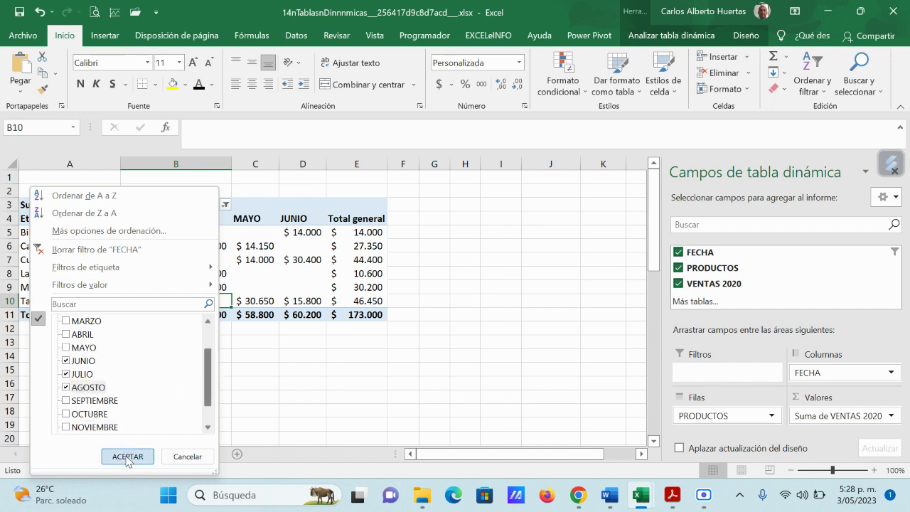
click(127, 456)
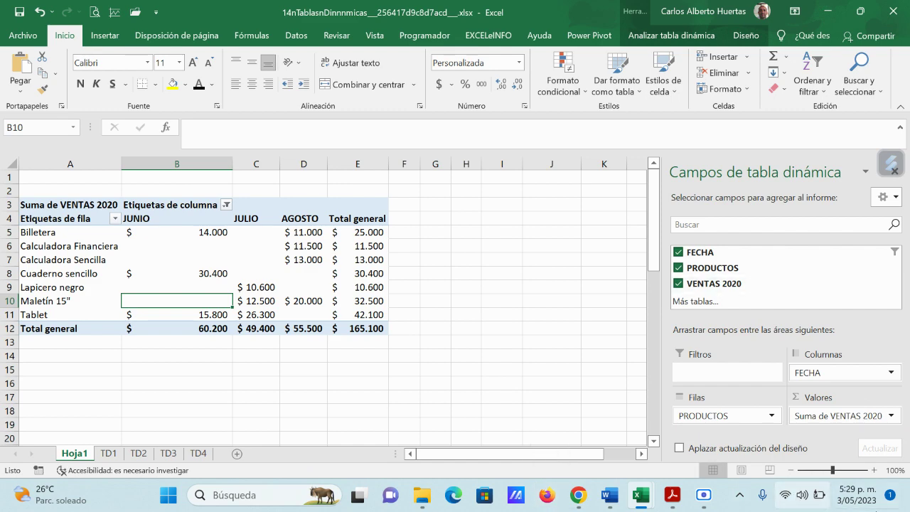
Switch to the PDF guide in Acrobat Reader, read the Tabla Dinámica and Gráfico Dinámico sections, and return to the Excel workbook
click(671, 494)
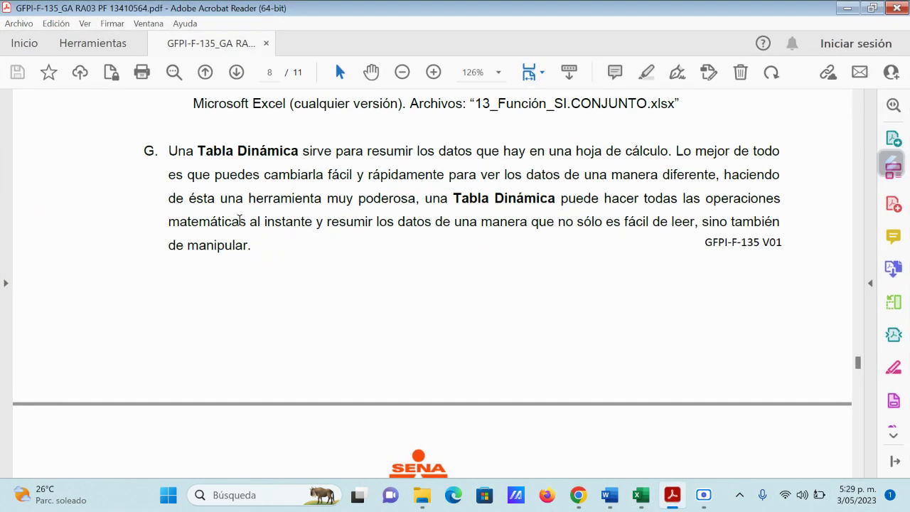
scroll(538, 315, down, 10)
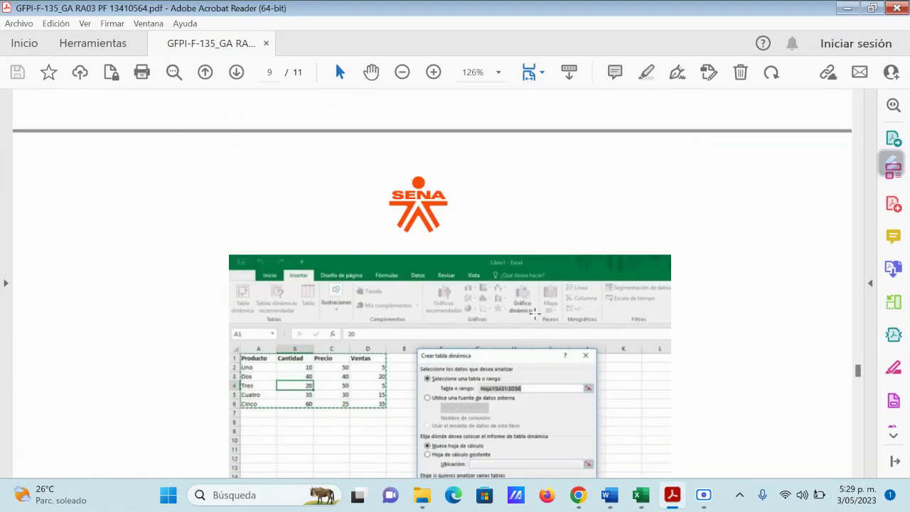
scroll(536, 314, down, 6)
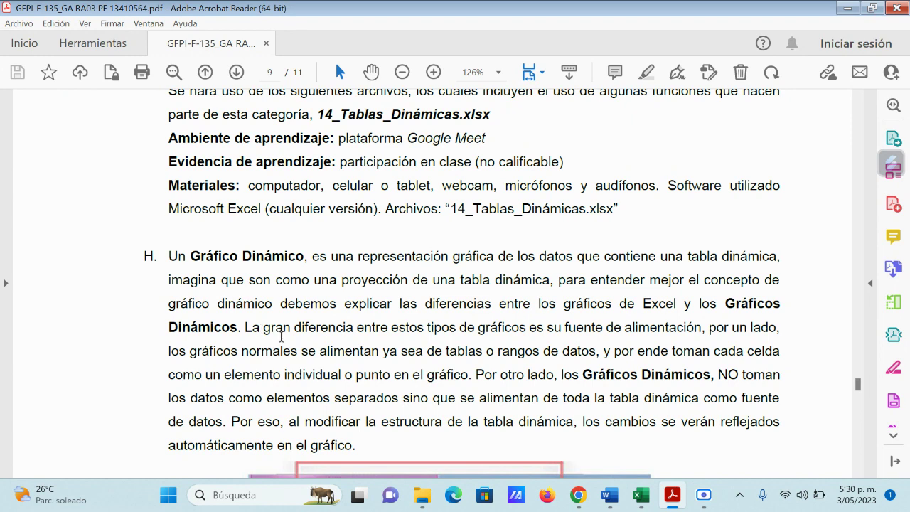
scroll(577, 435, down, 4)
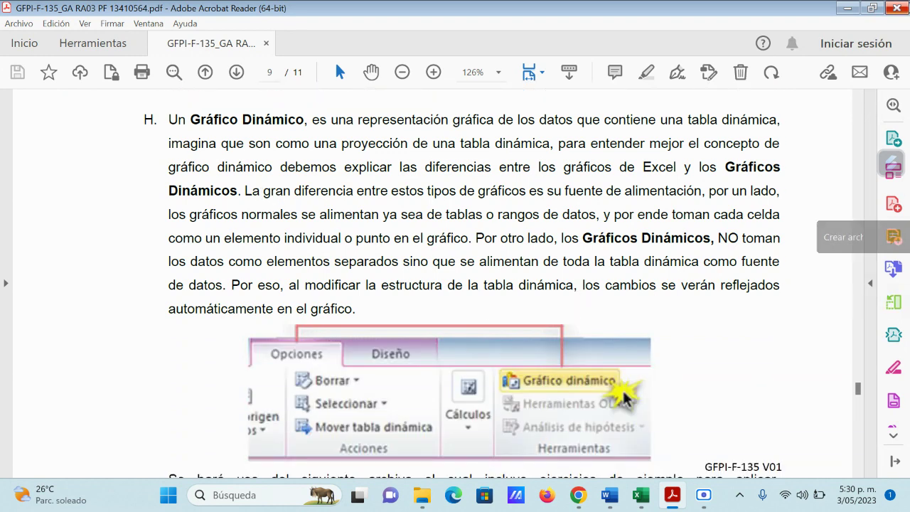
click(847, 8)
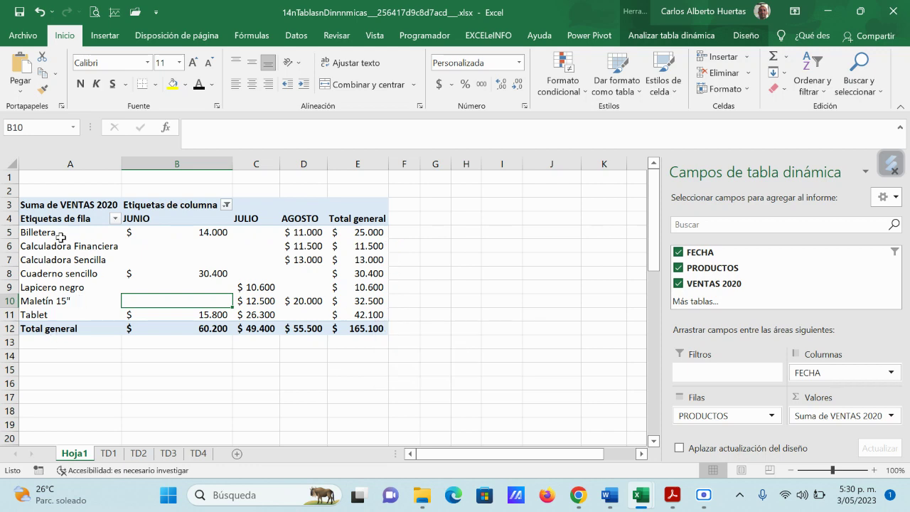
Insert a clustered column (Columnas agrupadas) pivot chart based on the pivot table
click(110, 37)
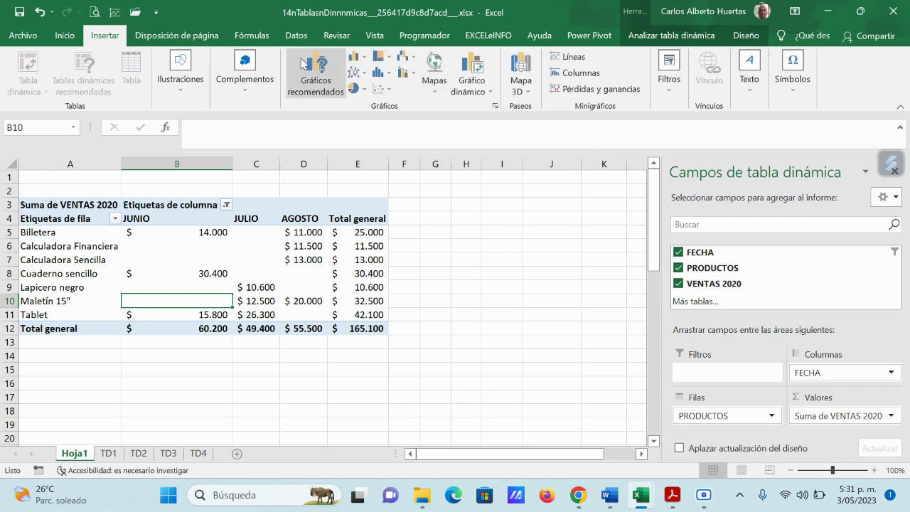
click(469, 88)
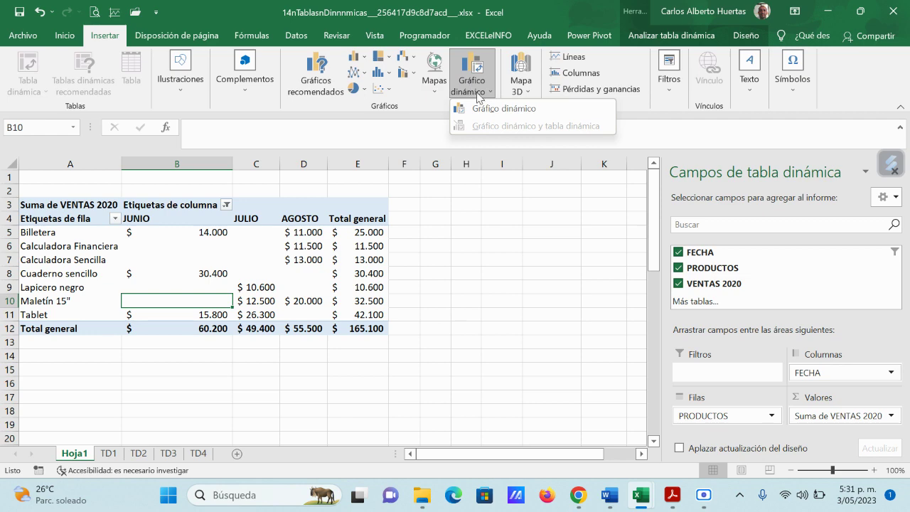
click(489, 108)
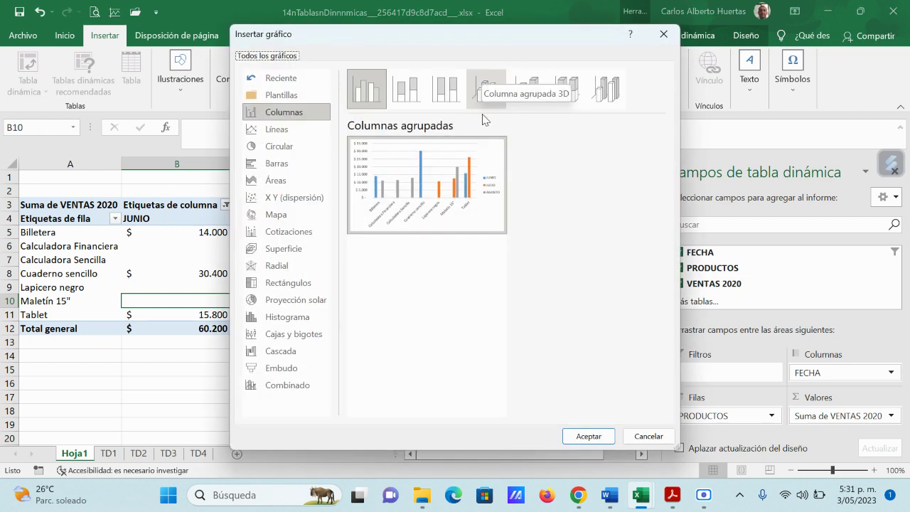
mouse_move(455, 170)
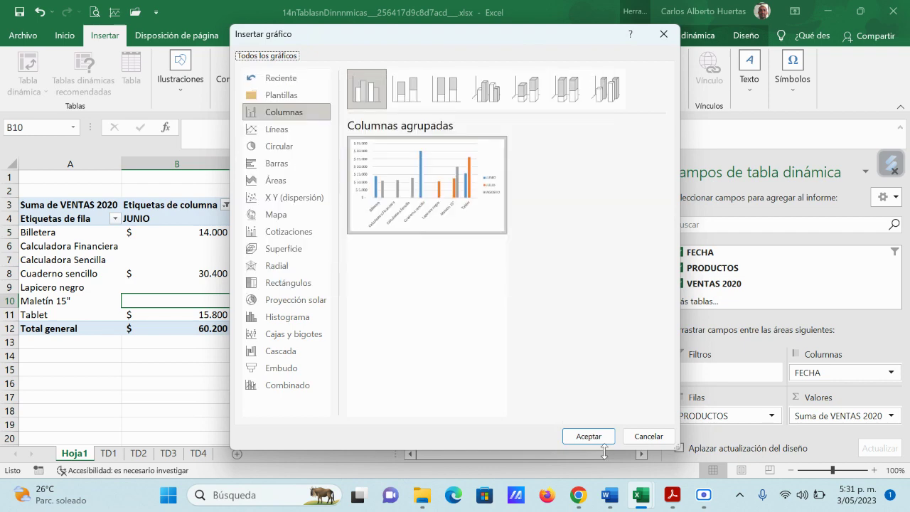
click(588, 435)
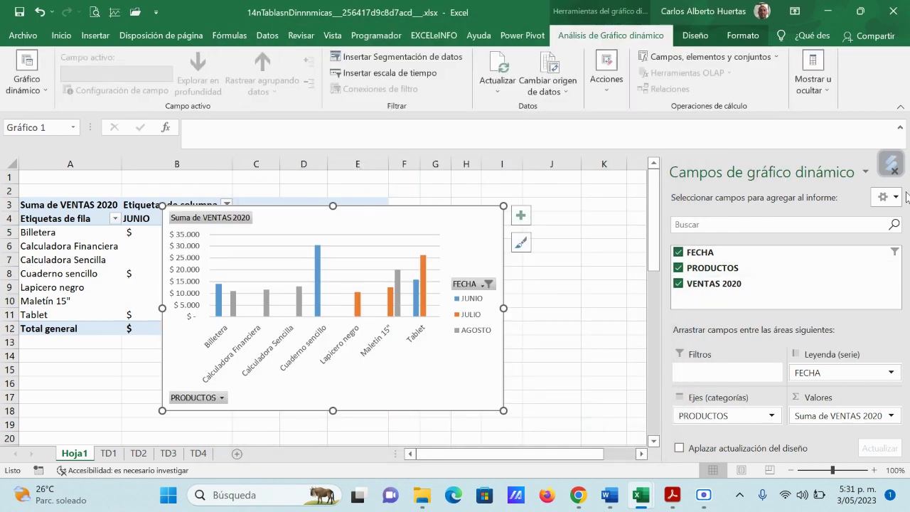
Hide the pivot chart field list, and move and enlarge the chart beside the pivot table across about columns G to O
mouse_move(898, 178)
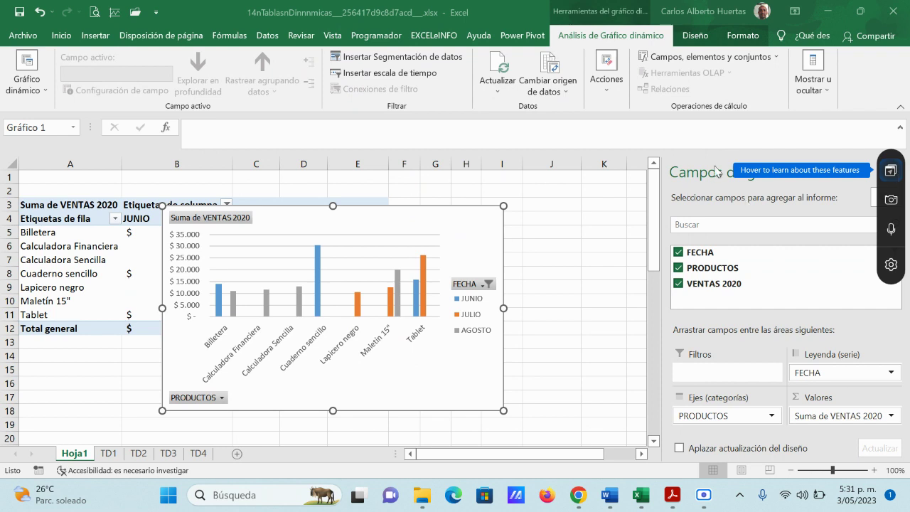
drag(802, 172, 464, 104)
click(514, 109)
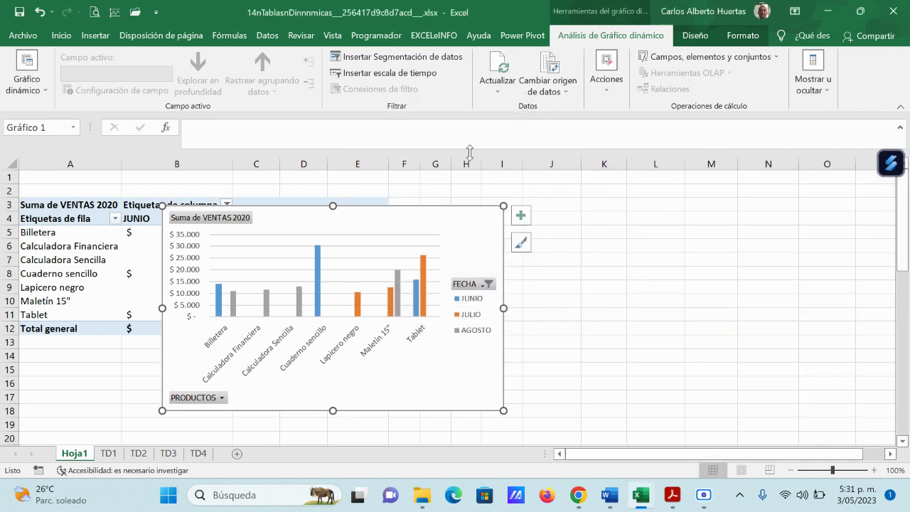
drag(416, 230, 688, 193)
drag(781, 389, 868, 421)
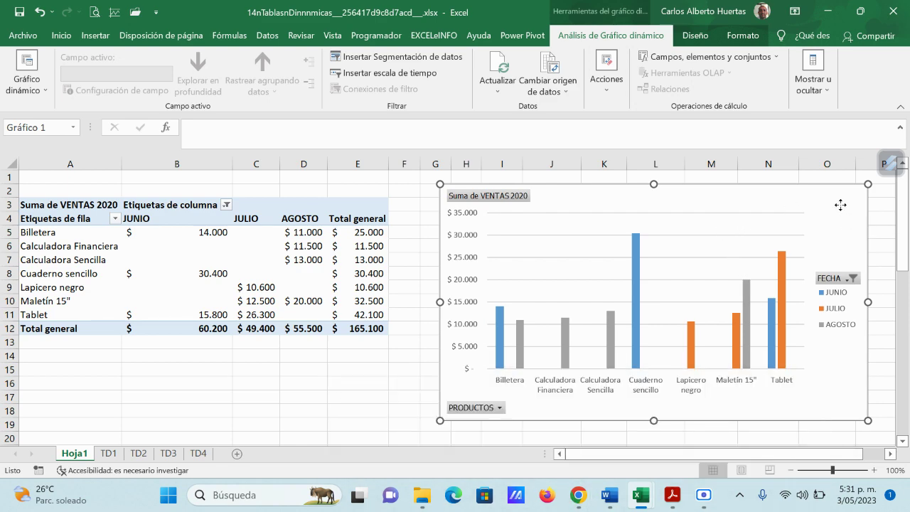
scroll(836, 303, down, 1)
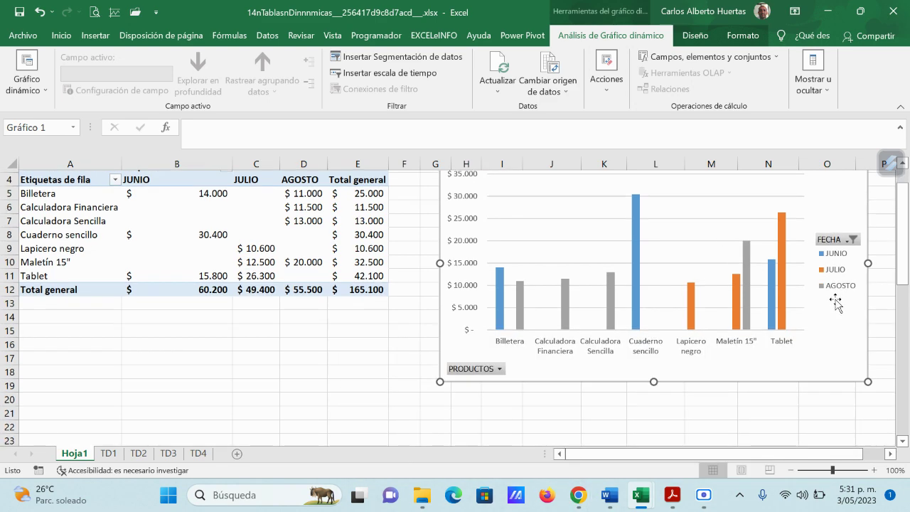
click(756, 411)
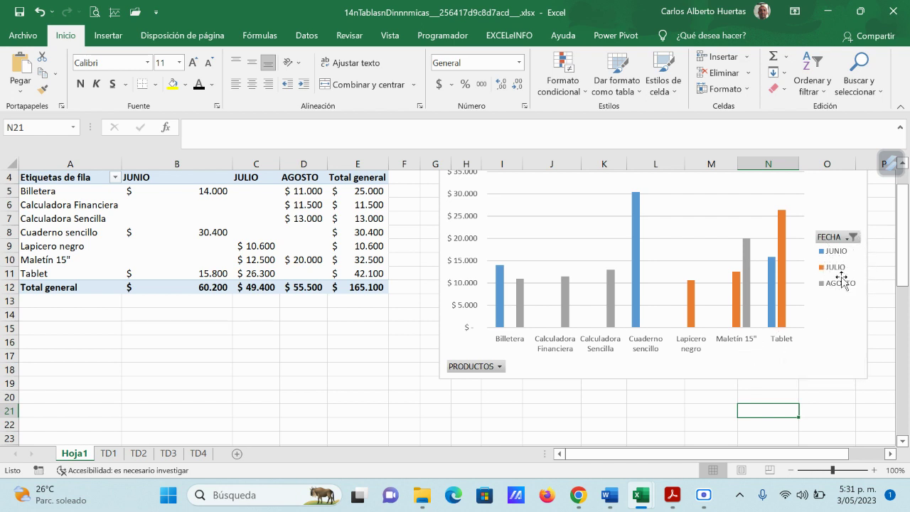
scroll(432, 257, up, 1)
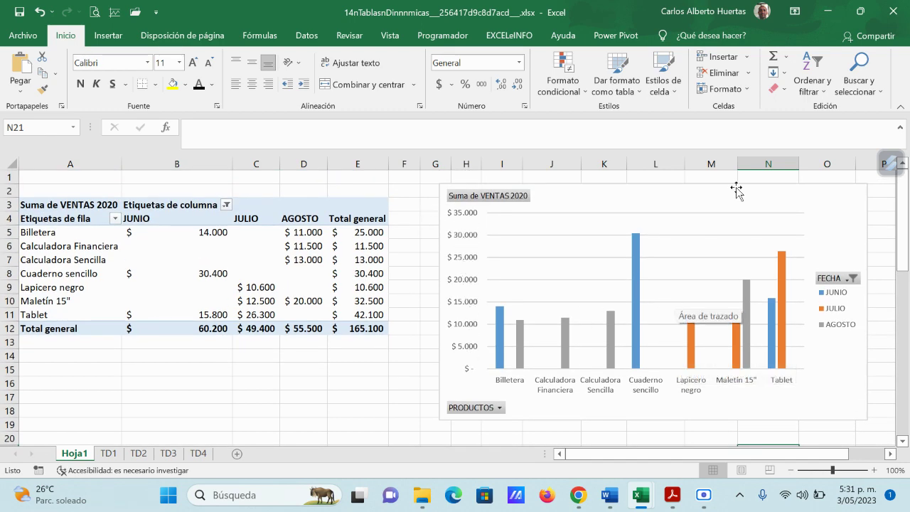
Change the pivot chart's FECHA filter to SEPTIEMBRE, OCTUBRE, NOVIEMBRE and DICIEMBRE
click(843, 213)
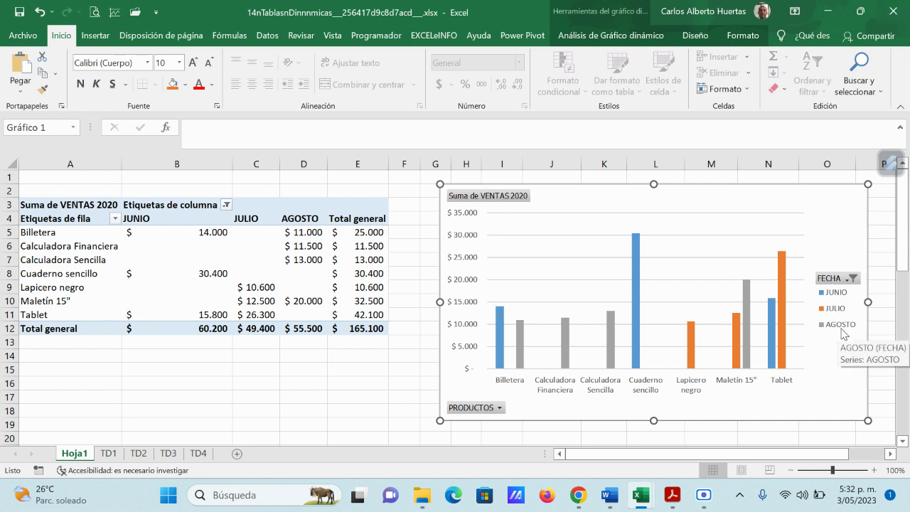
click(850, 279)
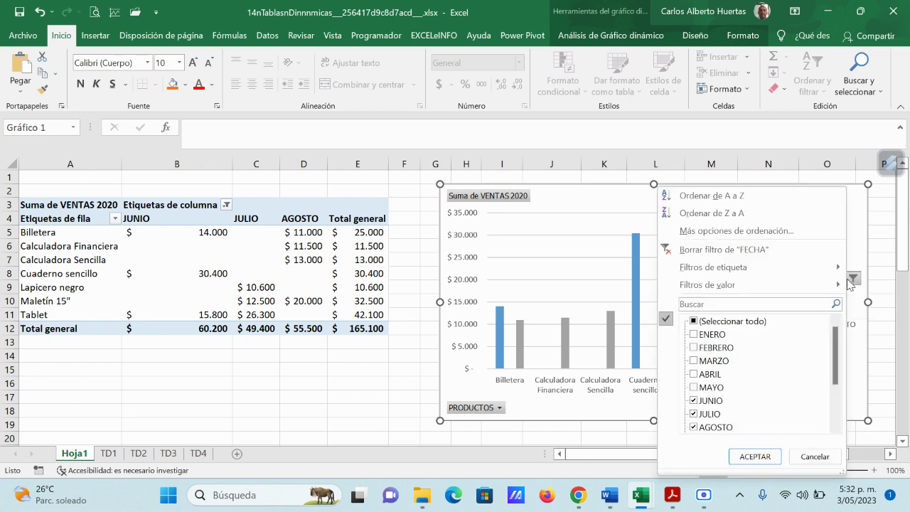
drag(835, 356, 837, 395)
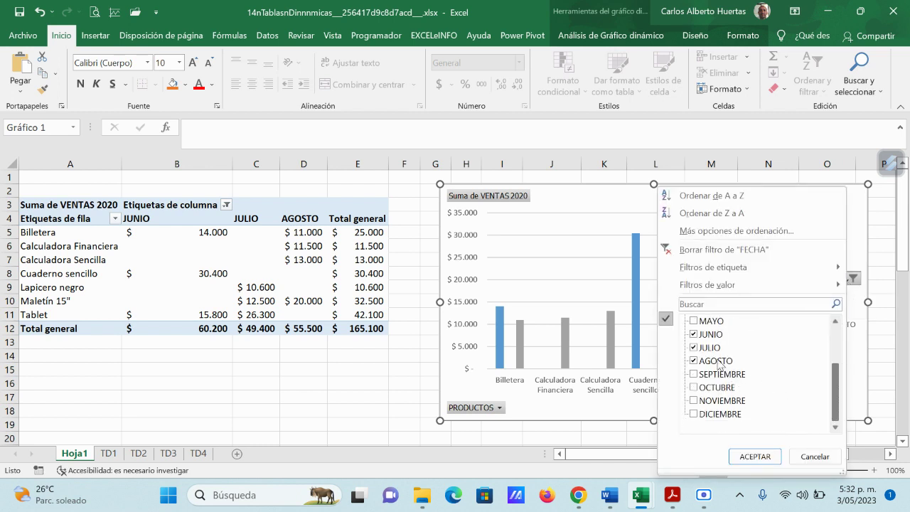
click(694, 335)
click(694, 348)
click(694, 360)
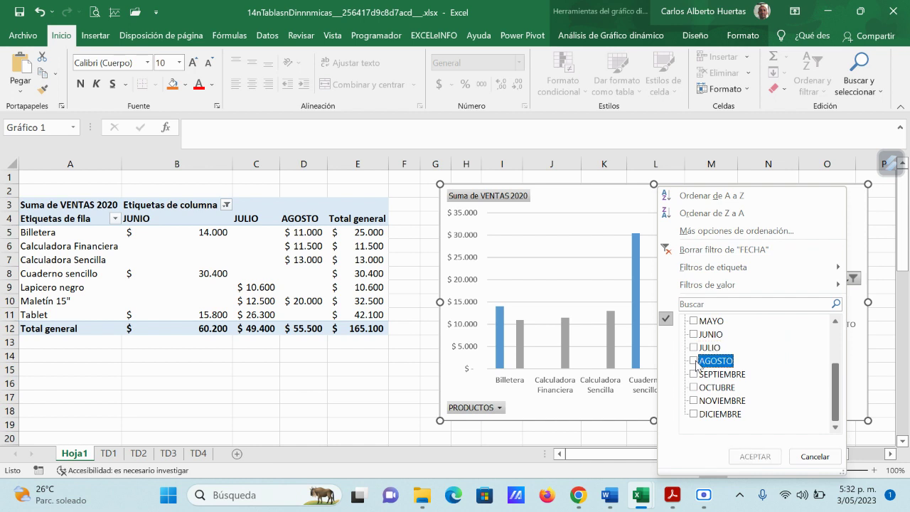
click(695, 373)
click(693, 387)
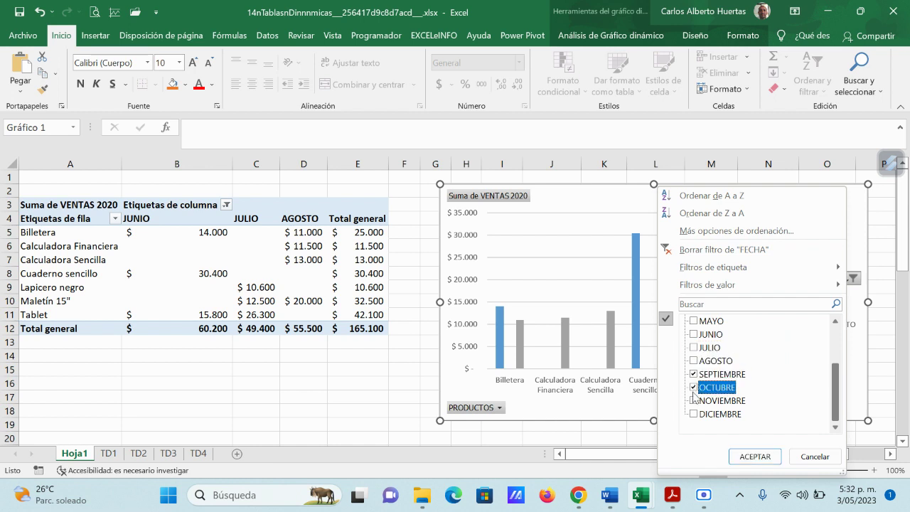
click(694, 401)
click(694, 414)
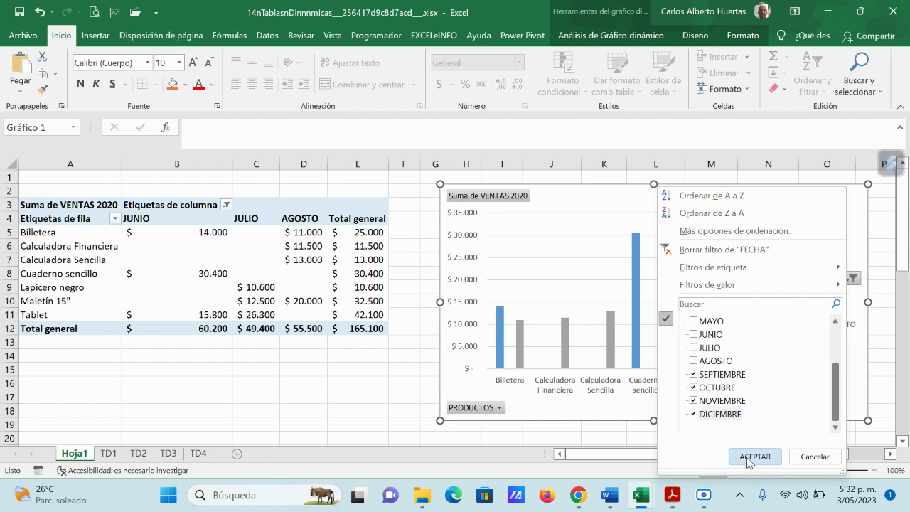
click(755, 456)
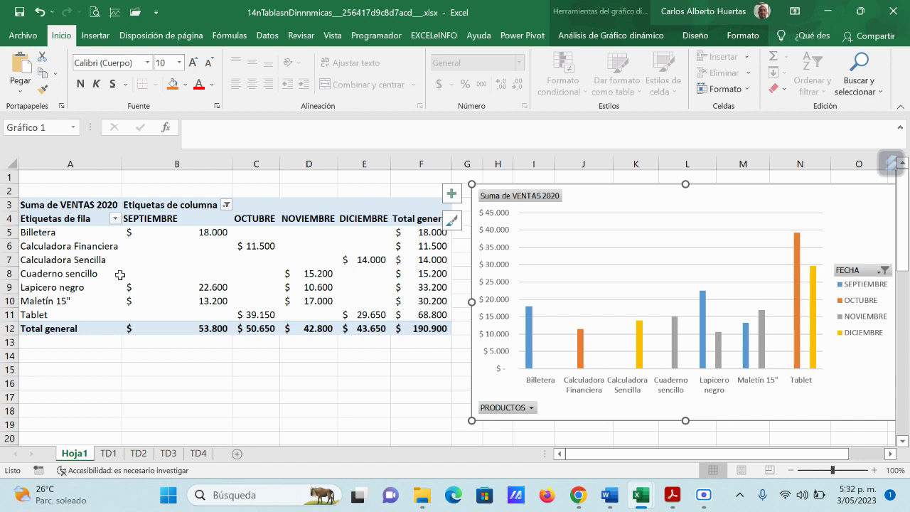
Filter the pivot chart's PRODUCTOS field to show only Maletín 15" and Tablet
click(532, 410)
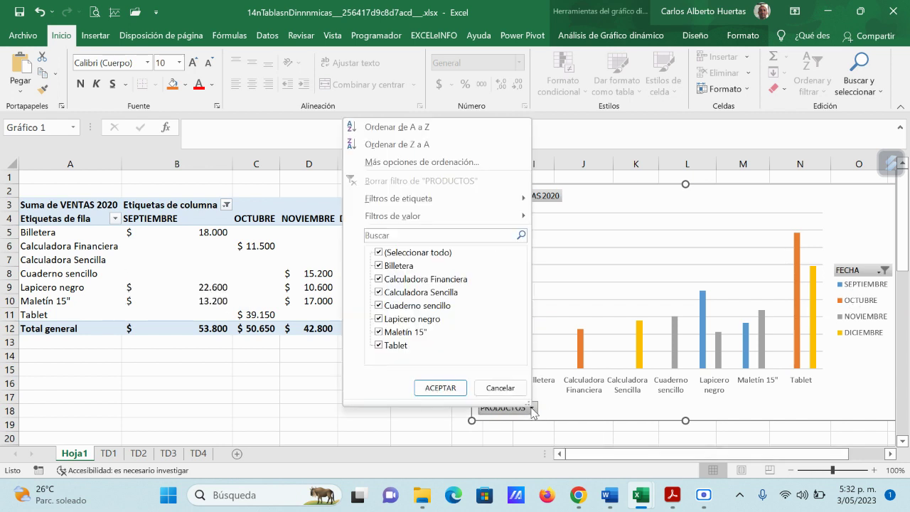
click(380, 253)
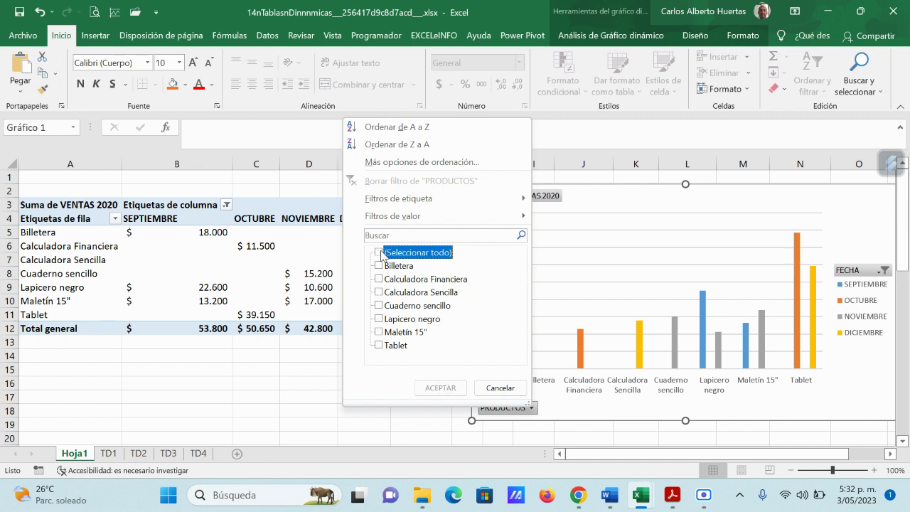
click(379, 346)
click(379, 332)
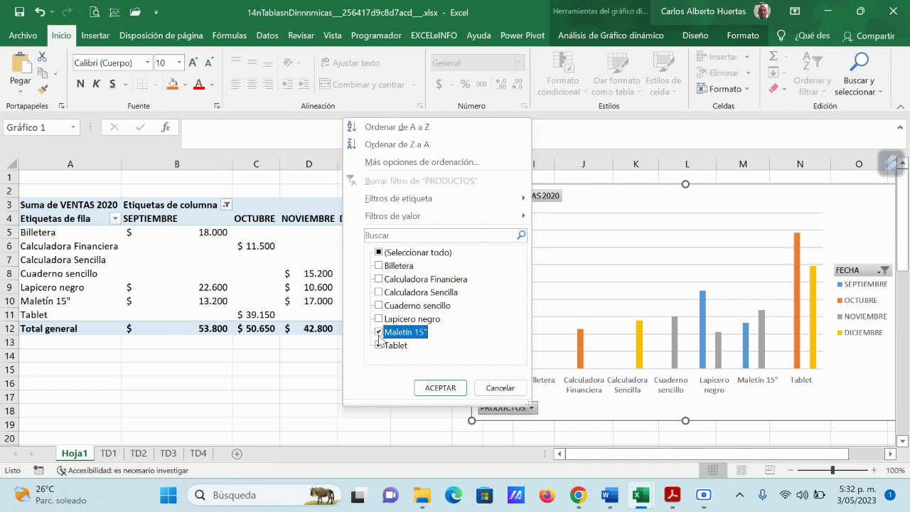
click(440, 387)
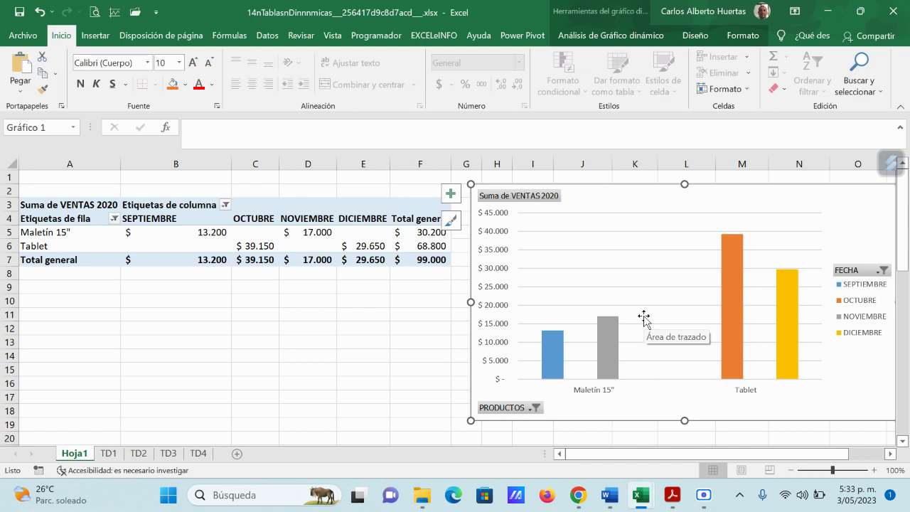
Change the pivot chart's FECHA filter to ENERO and DICIEMBRE only
click(882, 271)
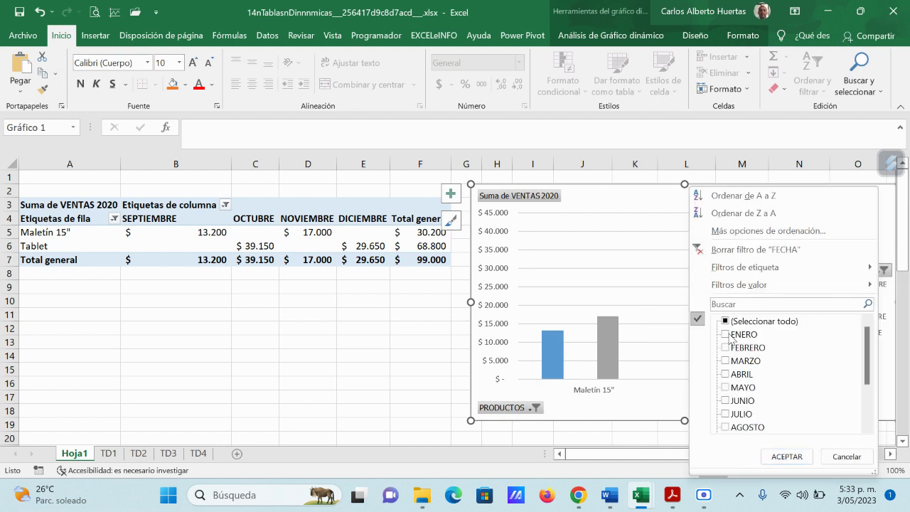
scroll(731, 337, down, 2)
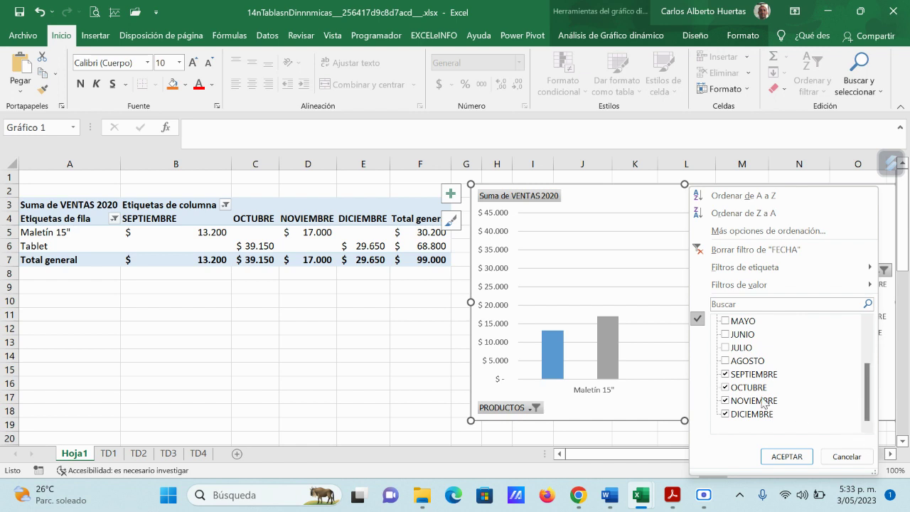
click(725, 374)
click(725, 387)
click(725, 401)
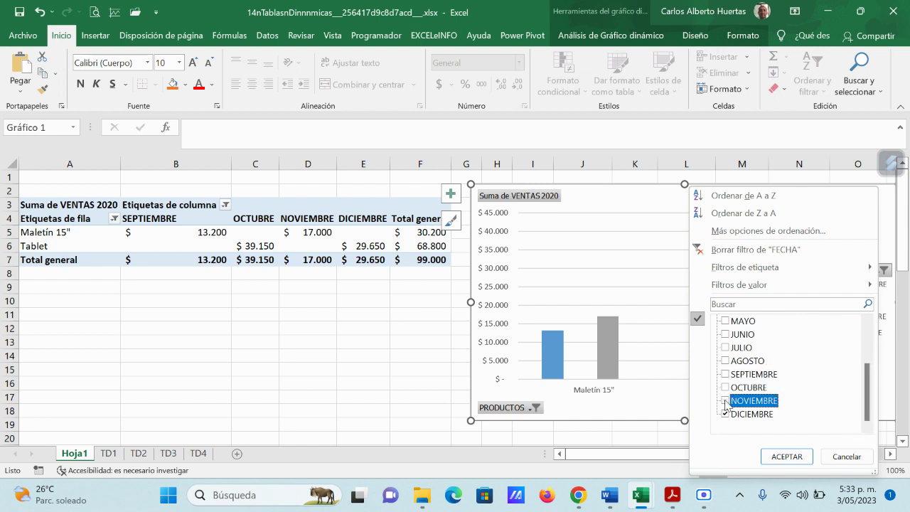
click(784, 458)
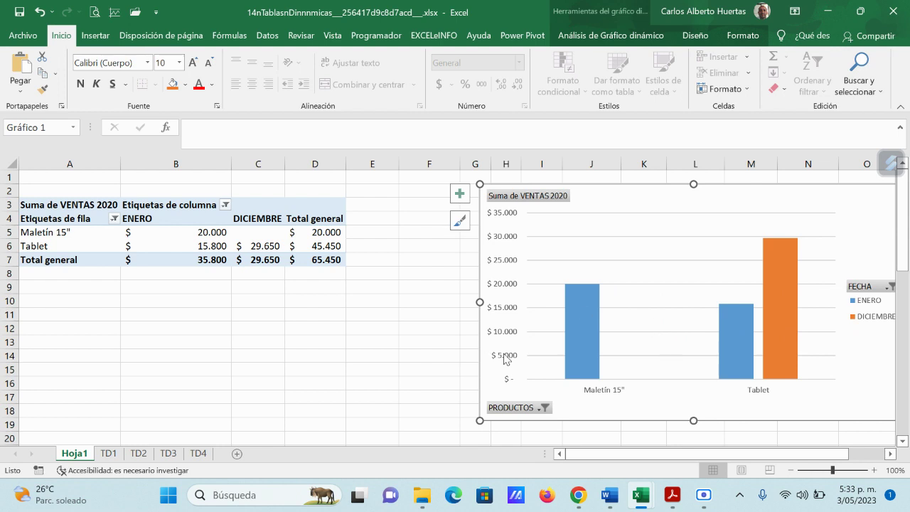
mouse_move(575, 342)
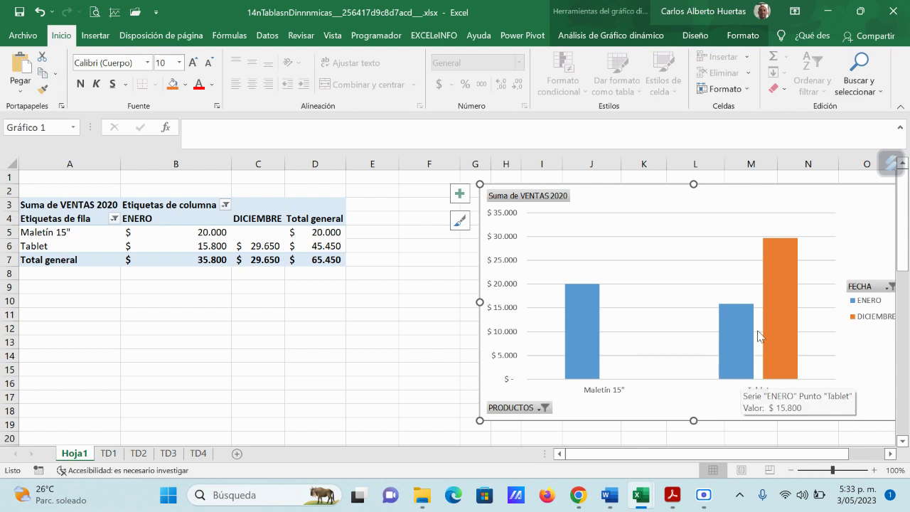
mouse_move(775, 351)
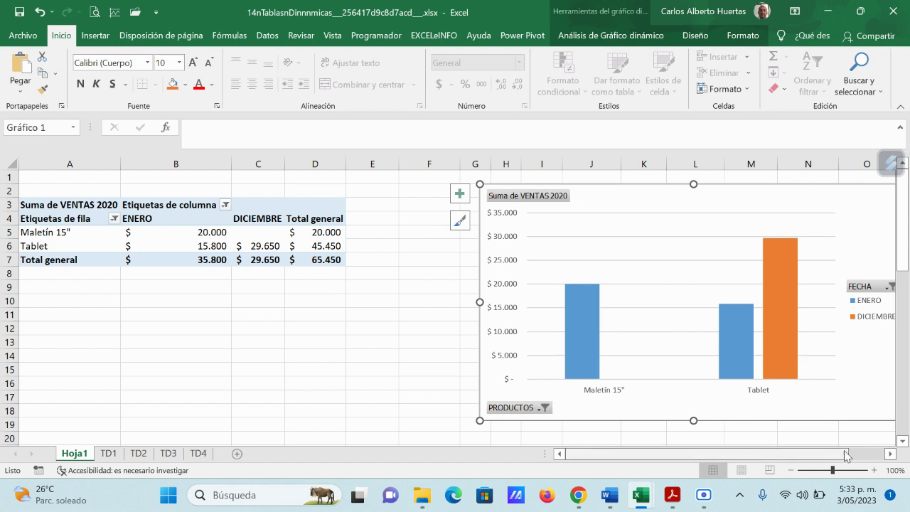
Add axis titles, a chart title and data labels to the pivot chart
drag(827, 455, 844, 460)
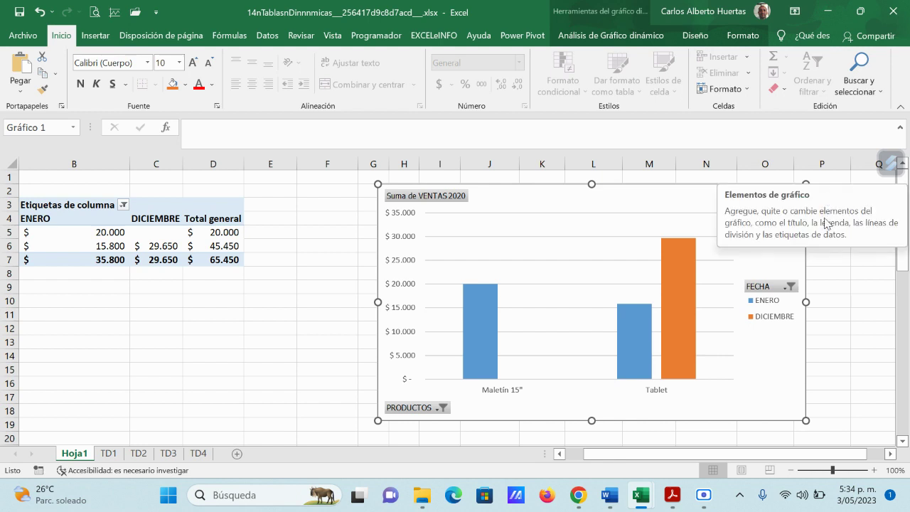
click(823, 193)
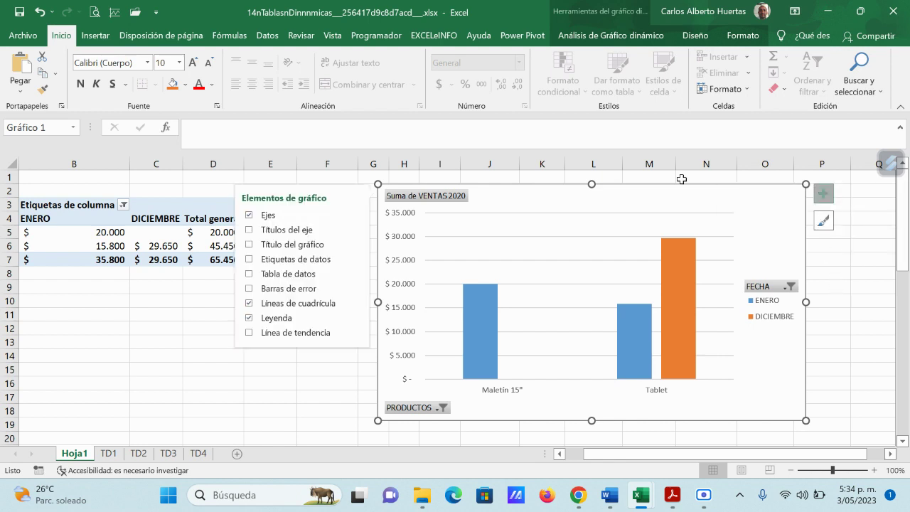
click(250, 230)
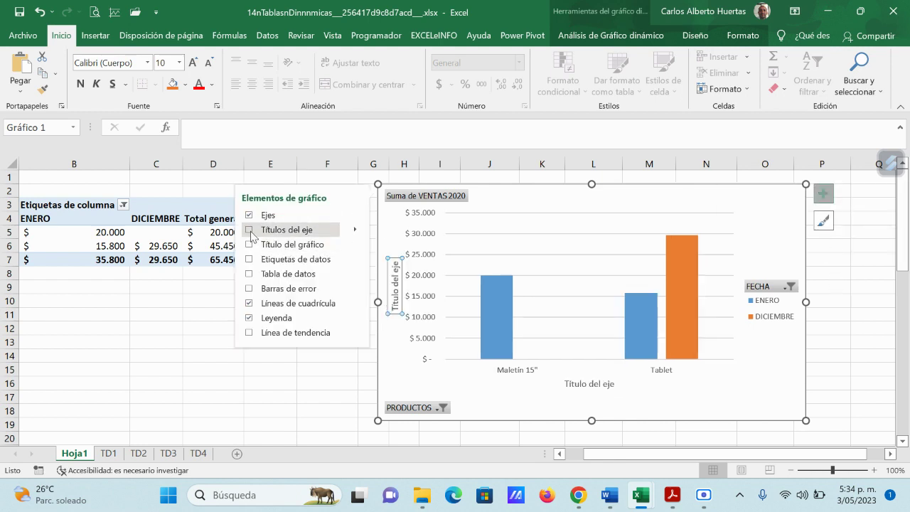
click(249, 230)
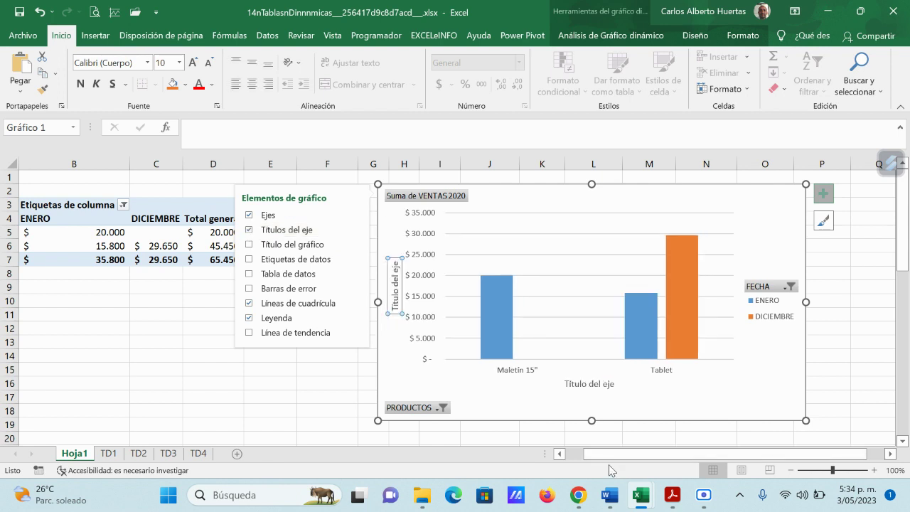
click(590, 387)
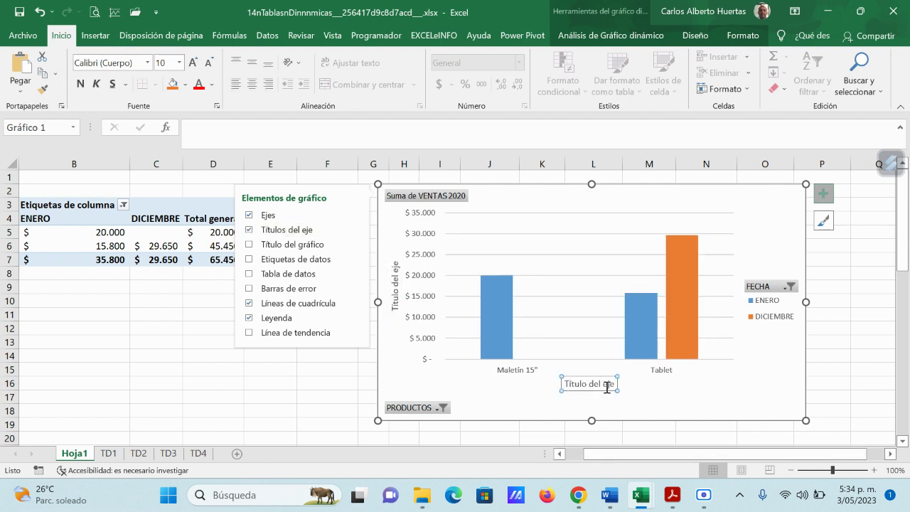
click(395, 290)
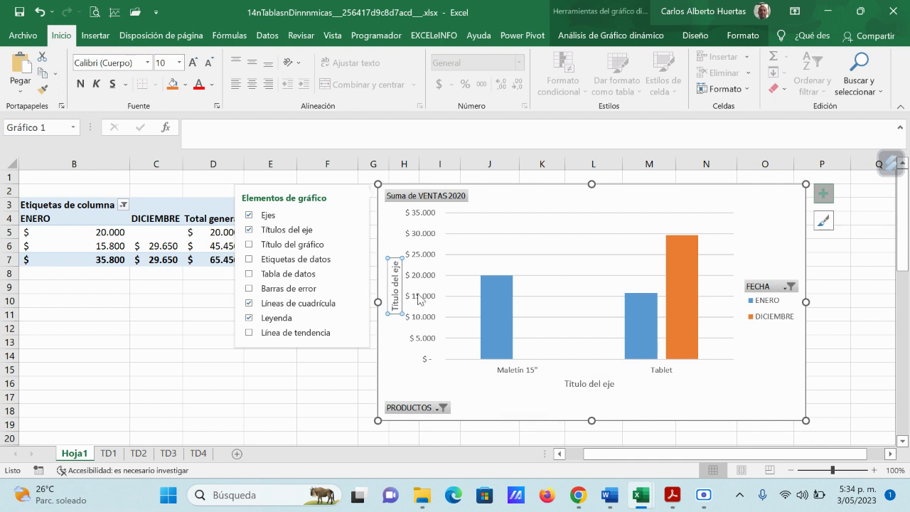
click(284, 247)
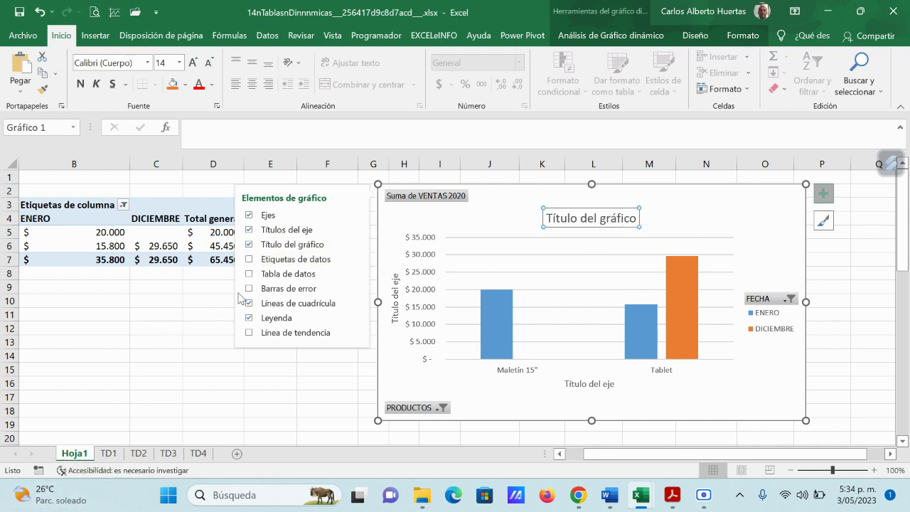
click(249, 259)
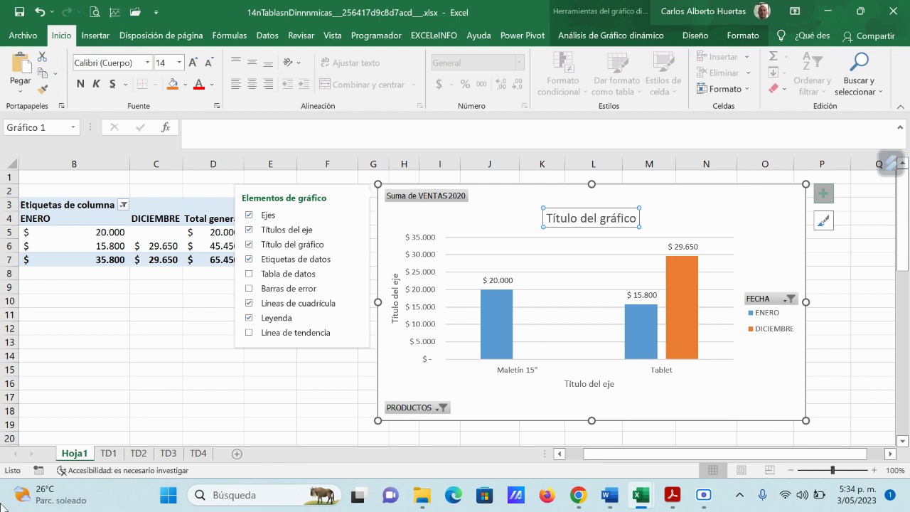
Try the pivot chart with a data table, without gridlines and without the legend, restoring each element's original setting
click(277, 278)
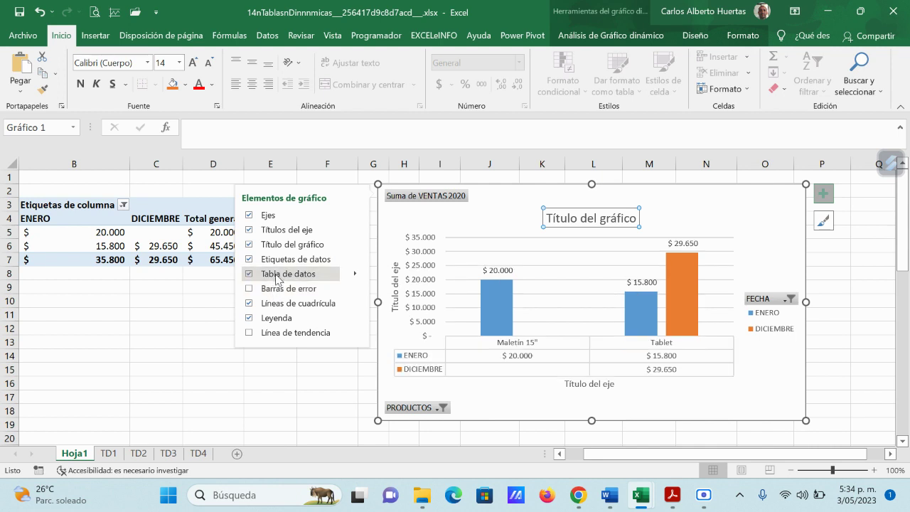
click(277, 277)
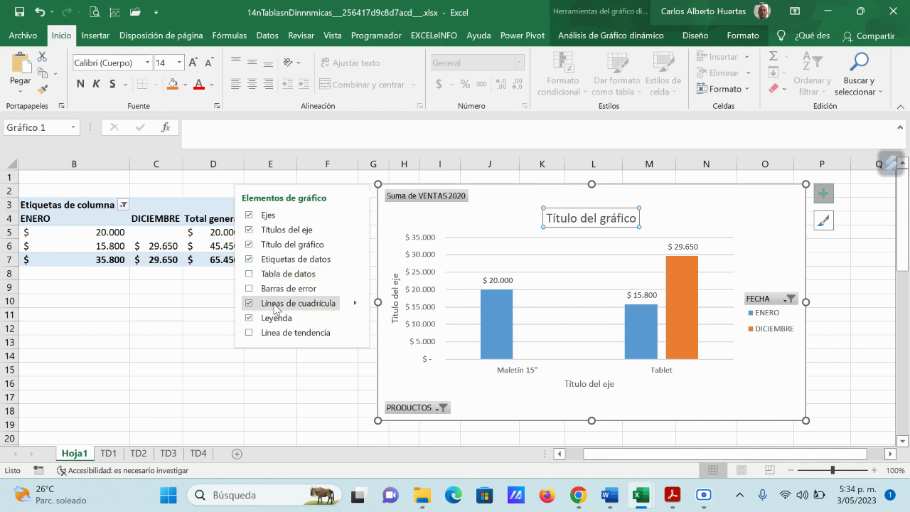
click(273, 303)
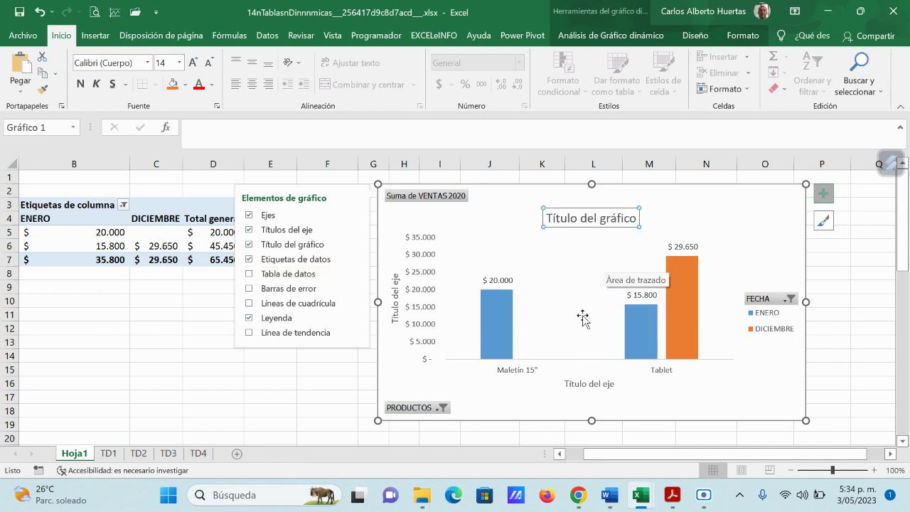
click(250, 304)
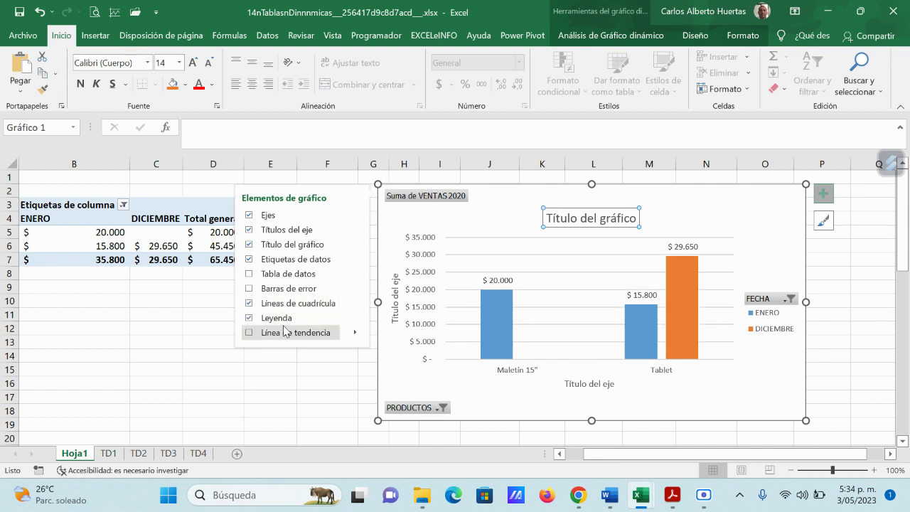
click(250, 320)
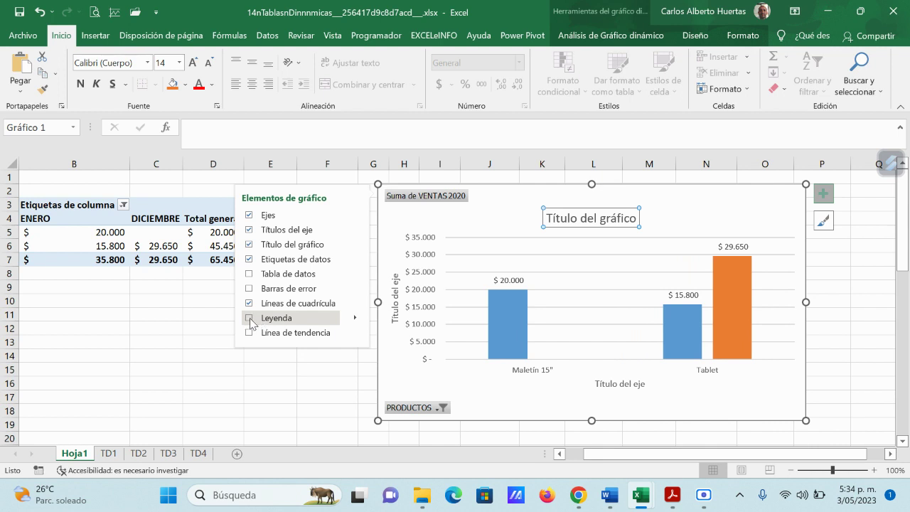
click(250, 317)
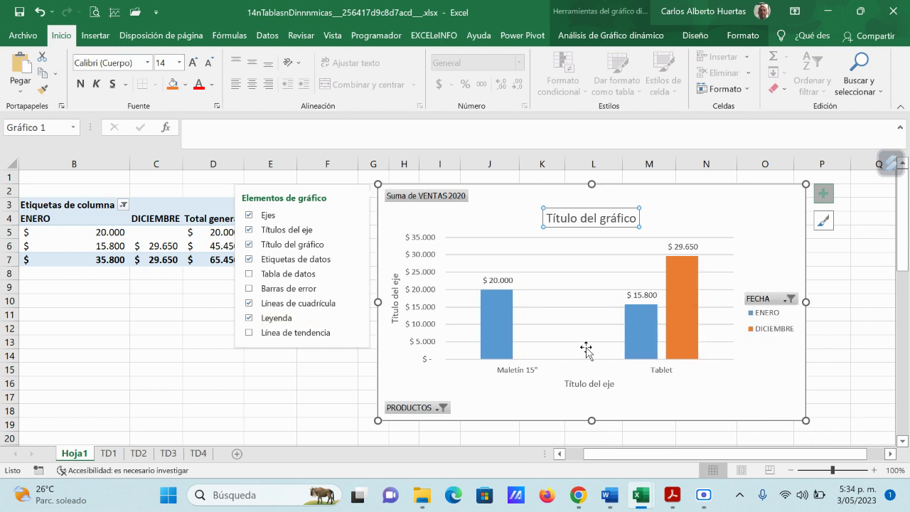
click(751, 397)
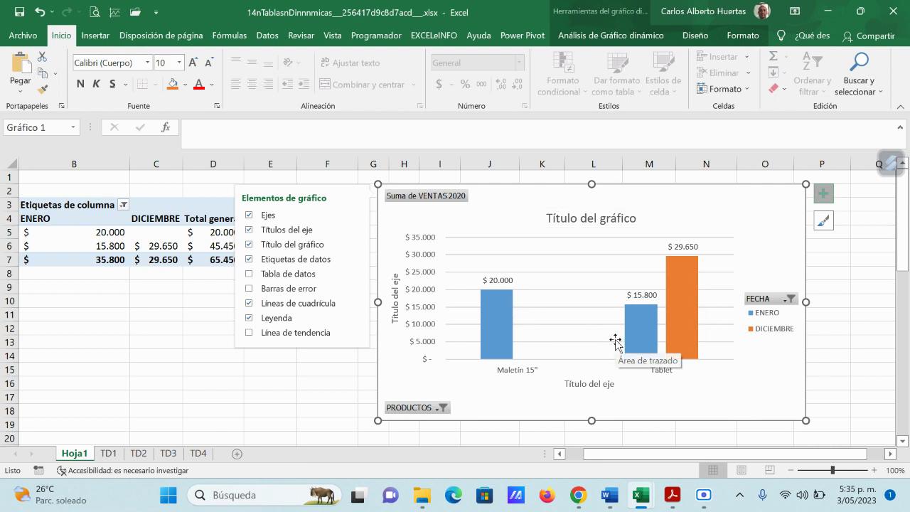
click(502, 321)
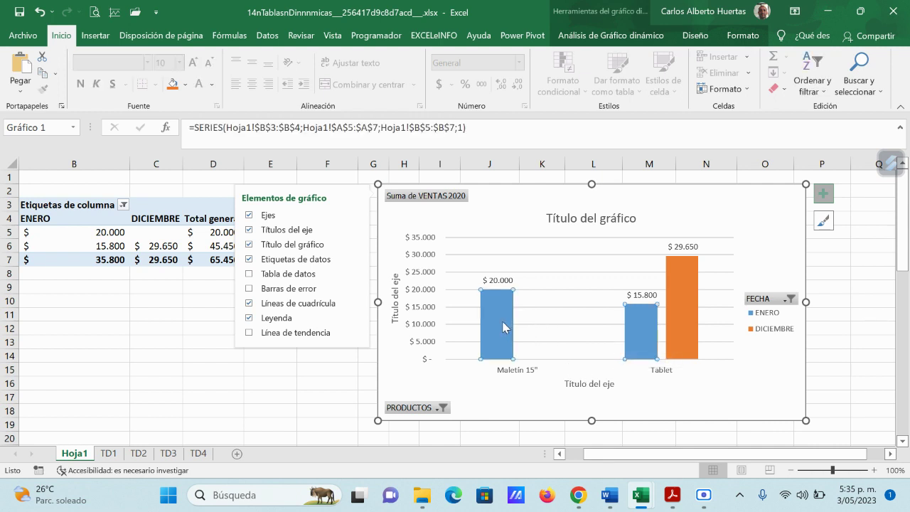
double_click(501, 321)
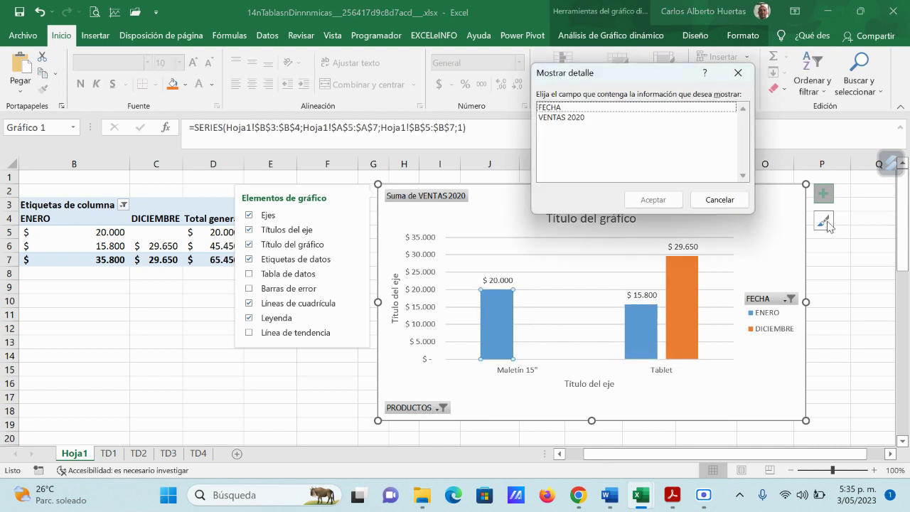
click(719, 200)
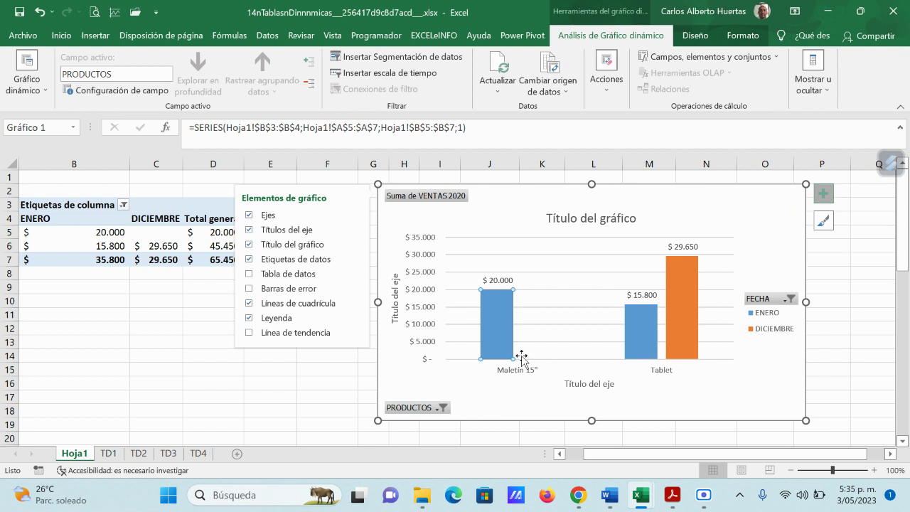
right_click(501, 323)
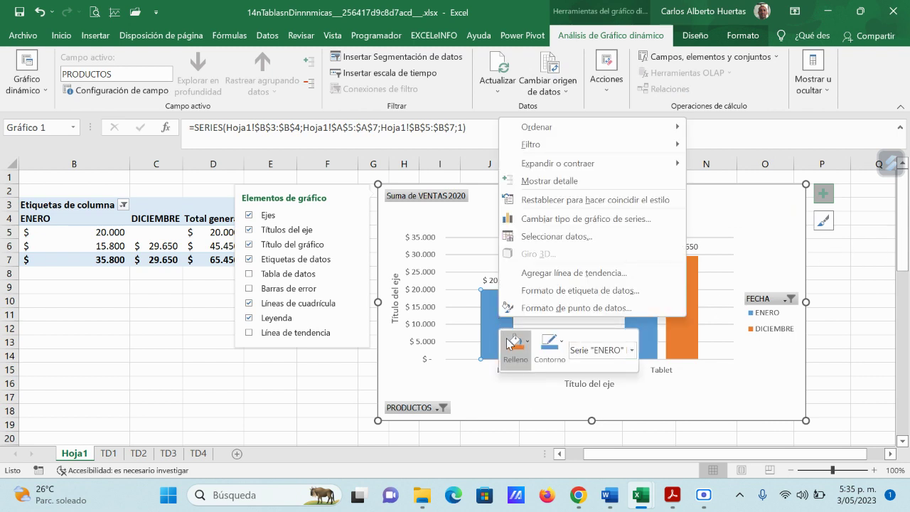
click(497, 325)
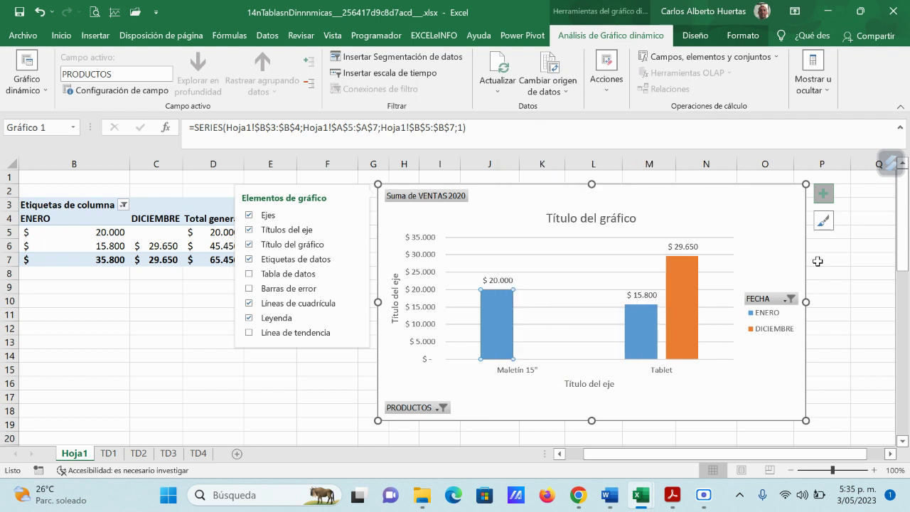
click(825, 225)
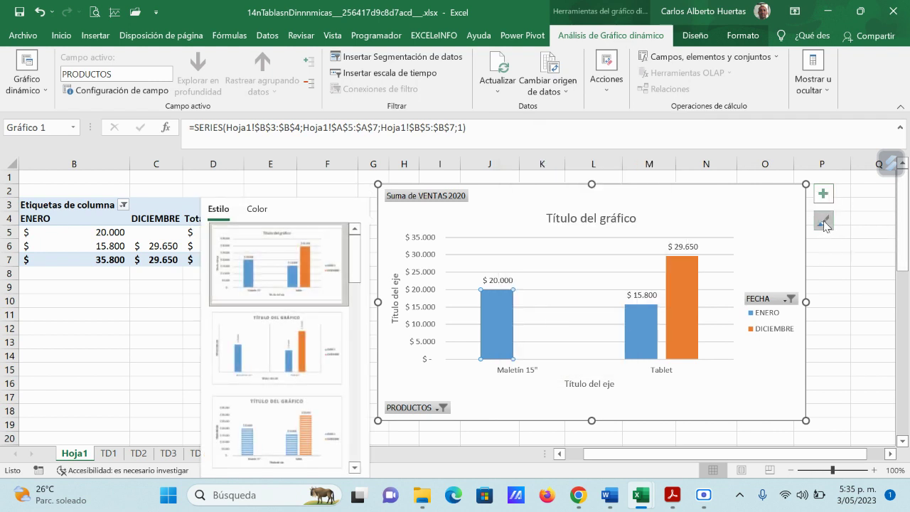
click(823, 223)
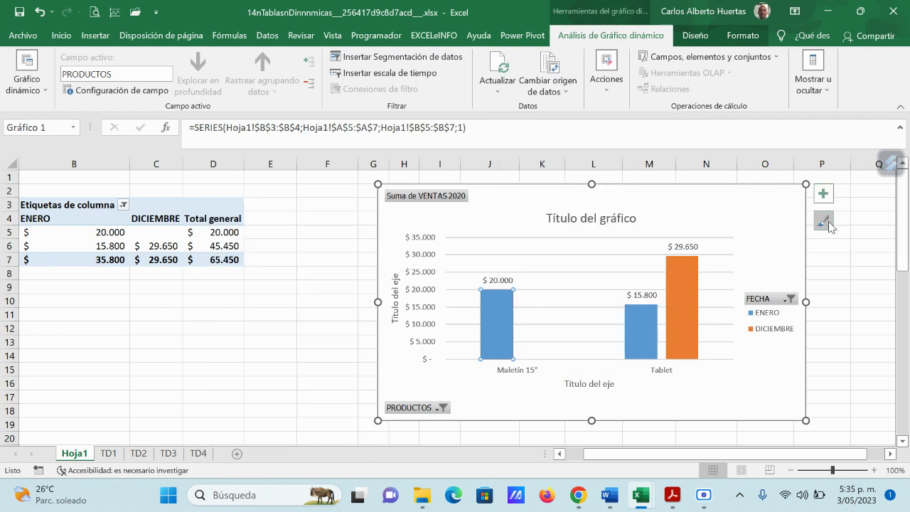
Fill the pivot chart's Tablet column for ENERO with a solid light gold theme colour
double_click(647, 334)
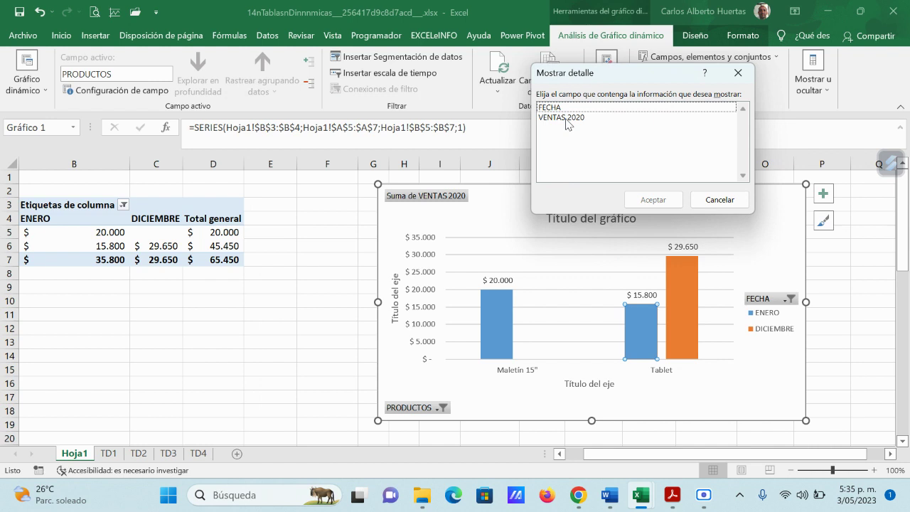
click(732, 200)
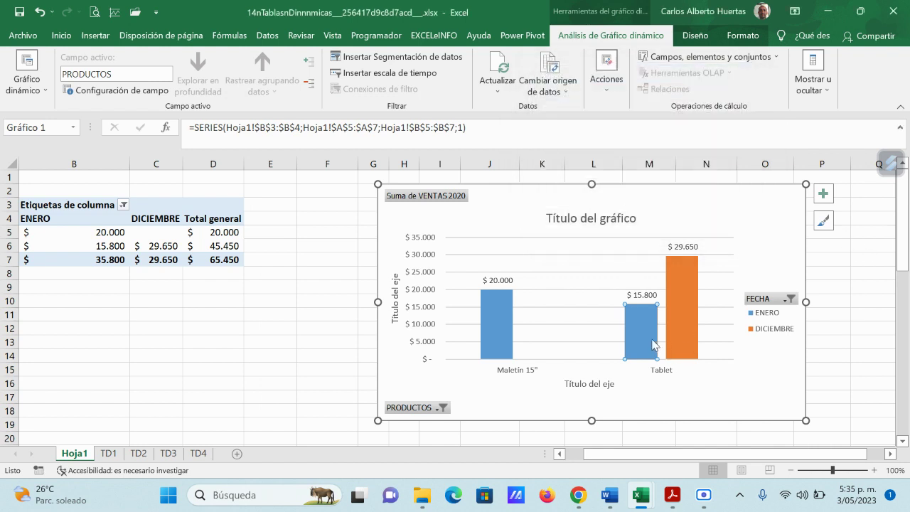
right_click(648, 338)
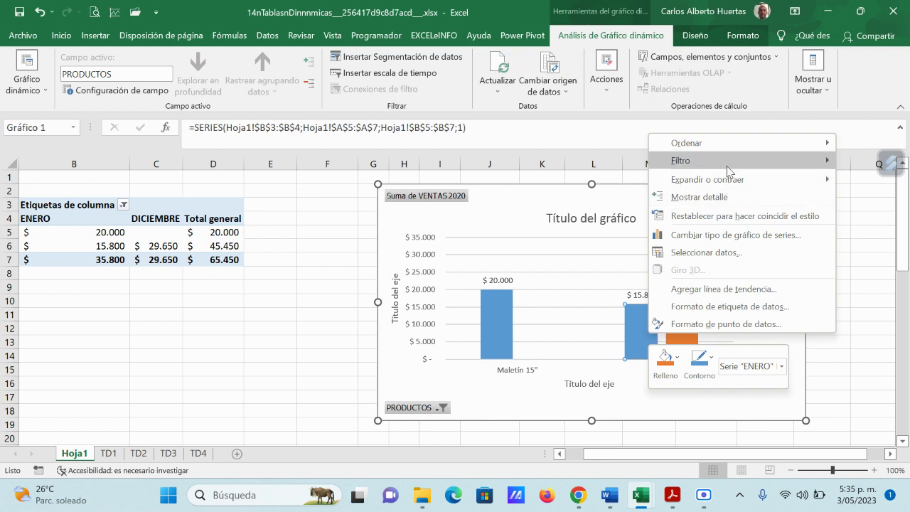
mouse_move(727, 160)
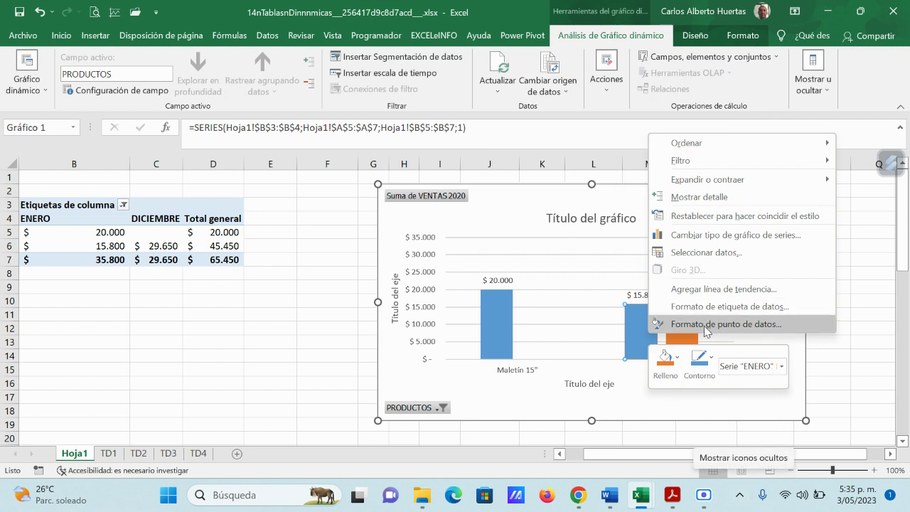
click(709, 325)
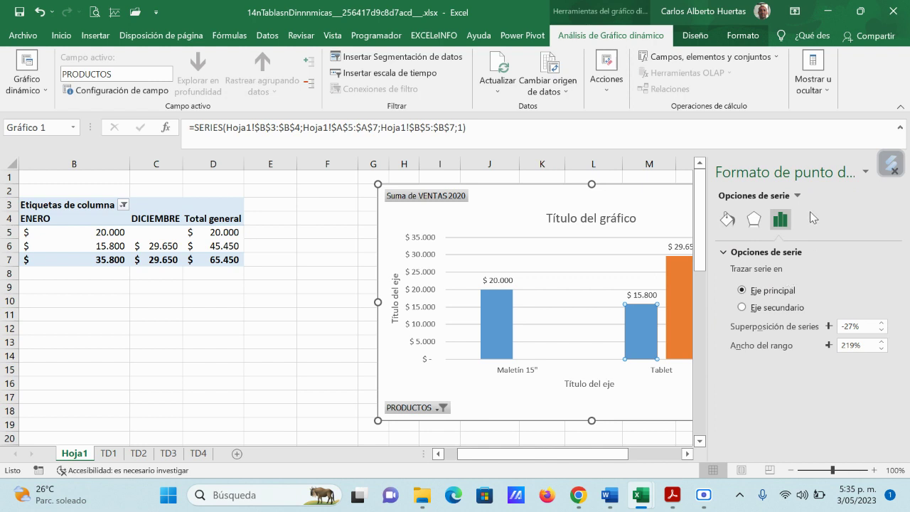
click(755, 220)
click(732, 222)
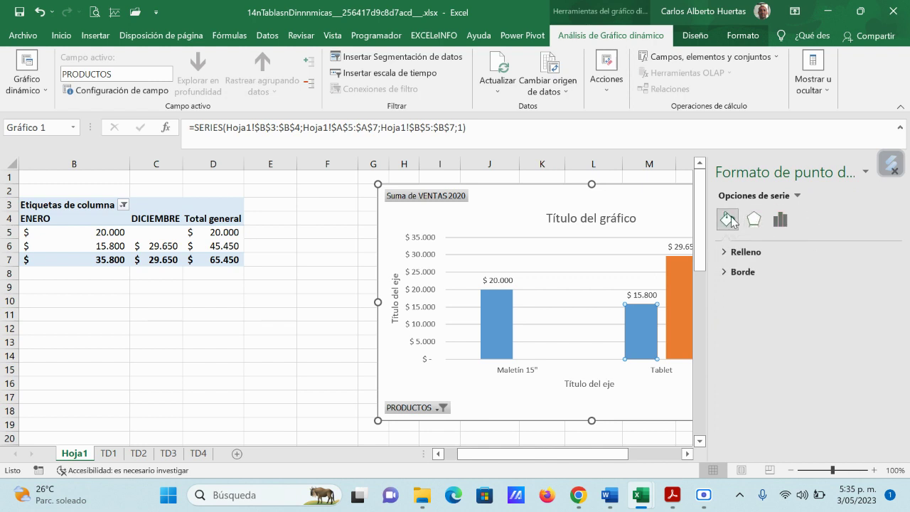
click(725, 252)
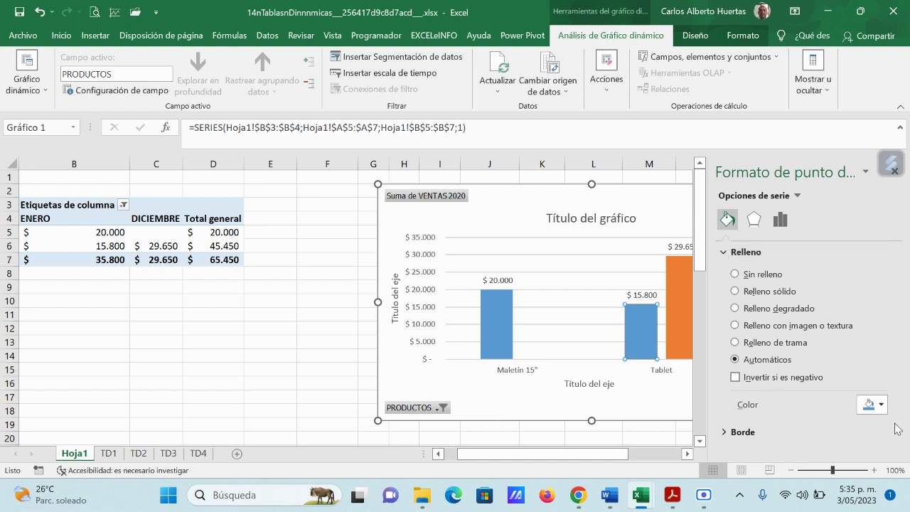
click(880, 405)
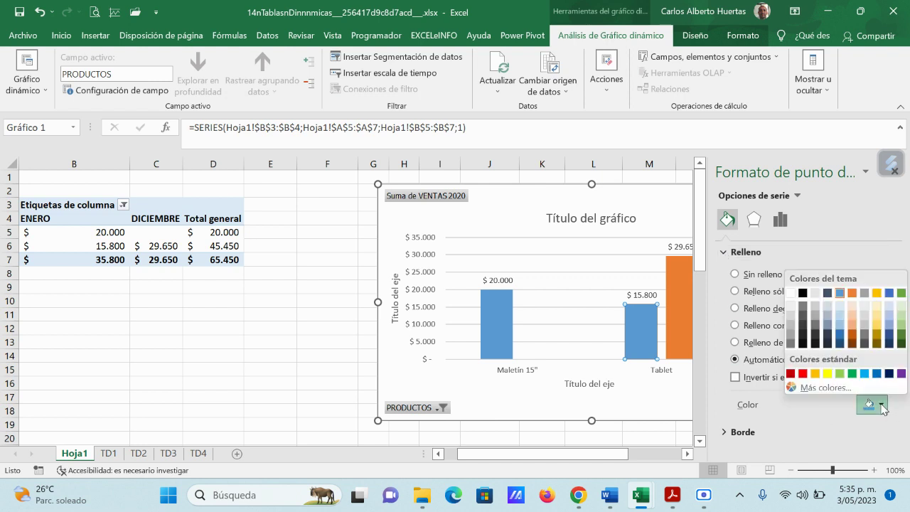
click(876, 324)
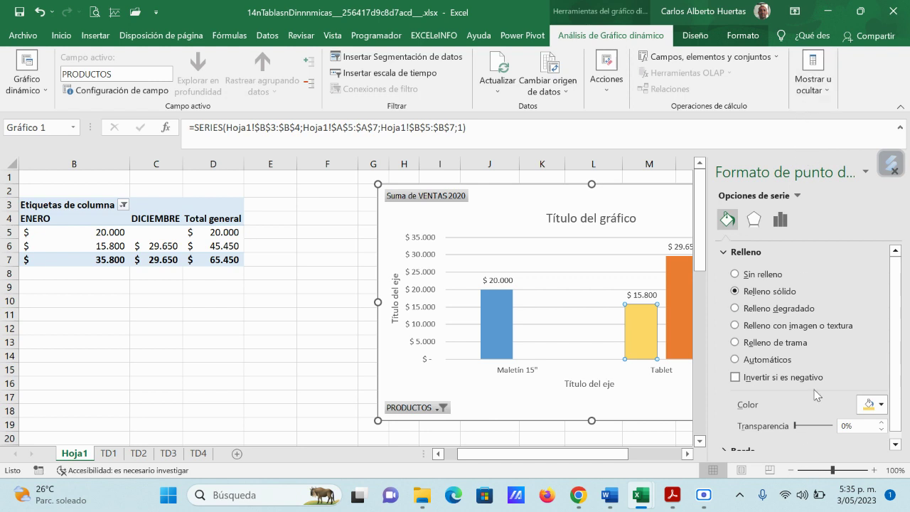
scroll(828, 346, down, 1)
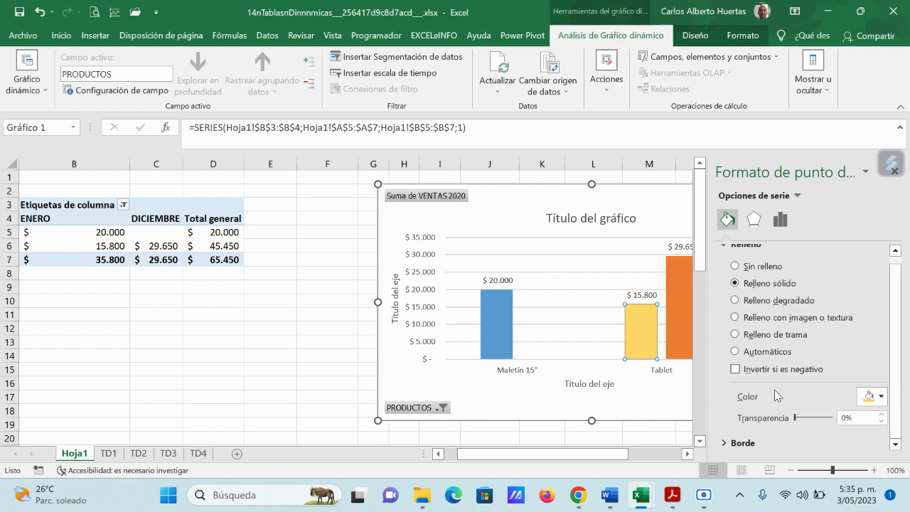
Deselect the recoloured column and close the chart formatting pane
click(513, 403)
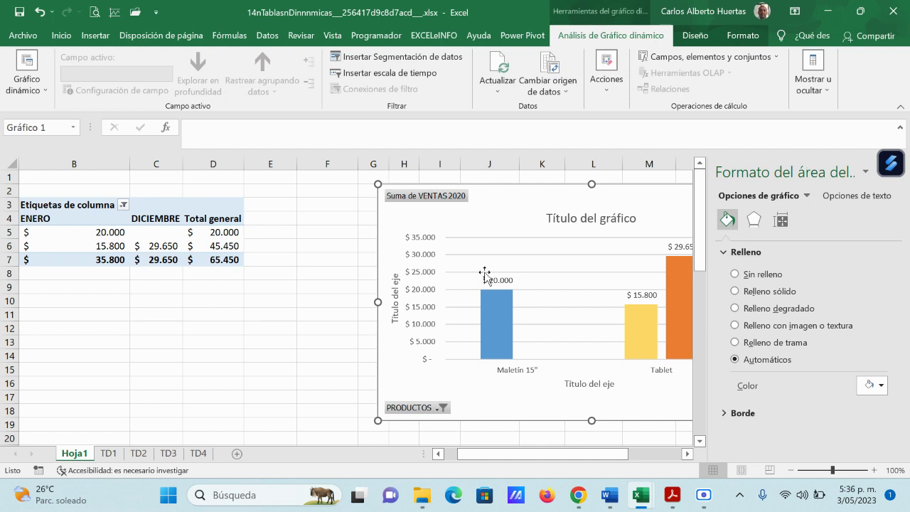
click(331, 369)
click(538, 396)
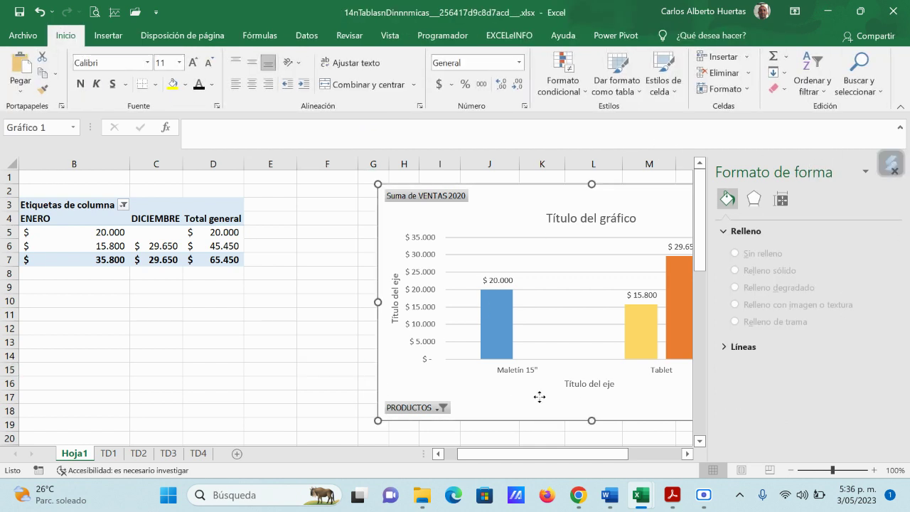
mouse_move(892, 229)
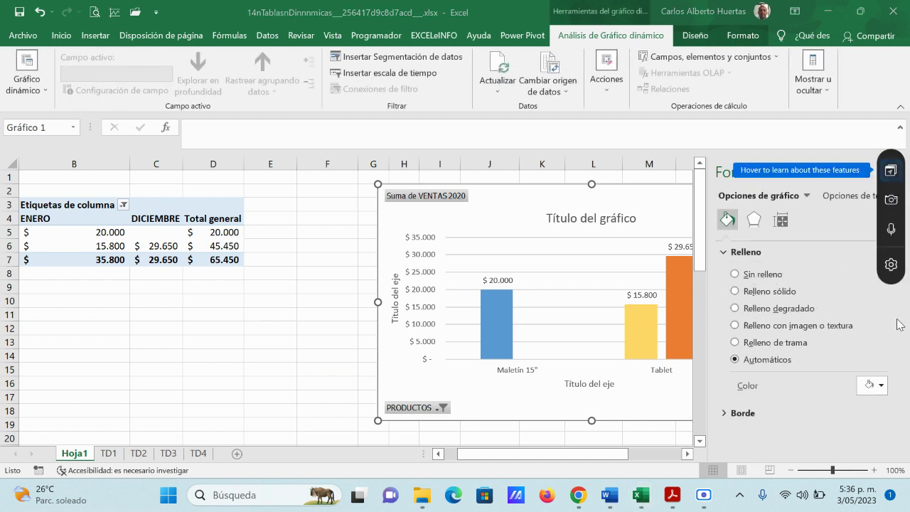
drag(809, 157, 712, 176)
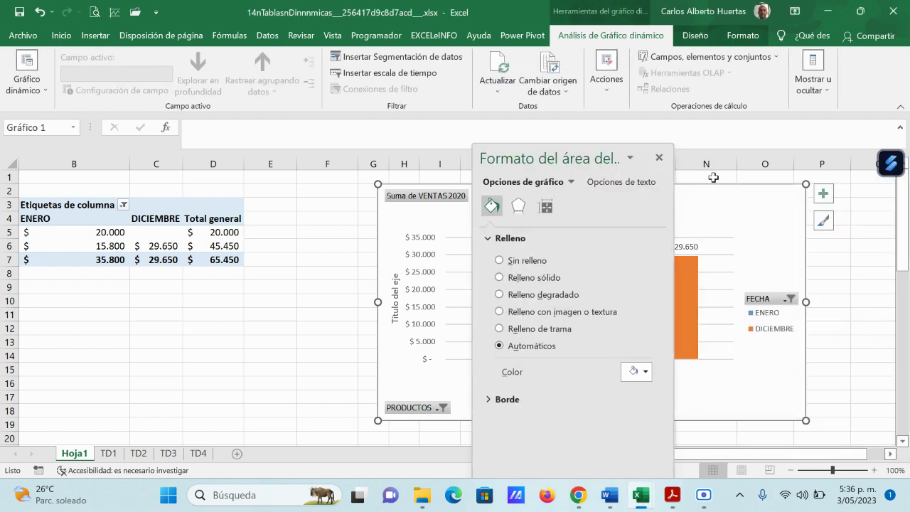
click(659, 158)
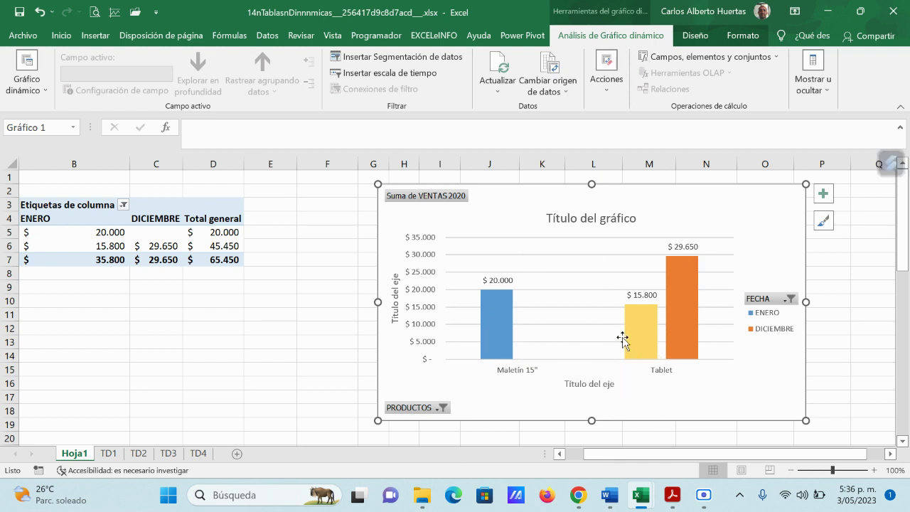
Select the ENERO series and its legend entry, and undo the last column fill
click(502, 329)
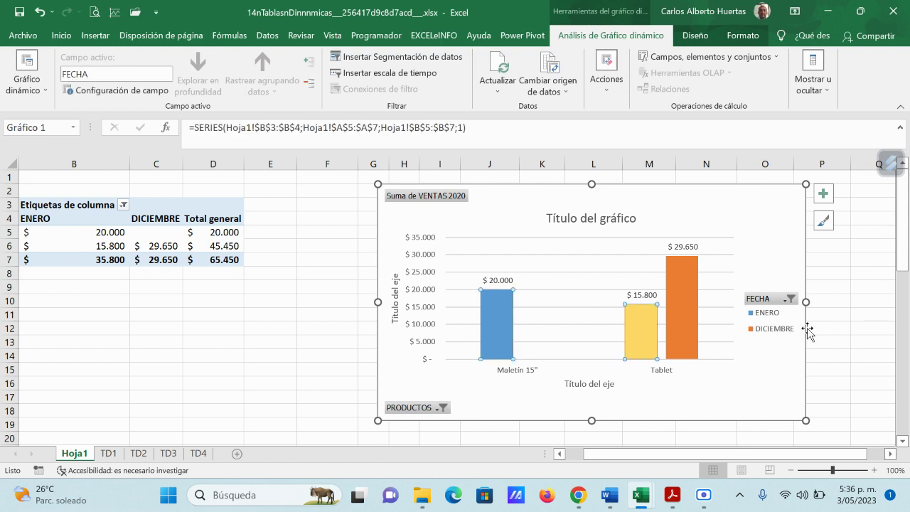
click(757, 318)
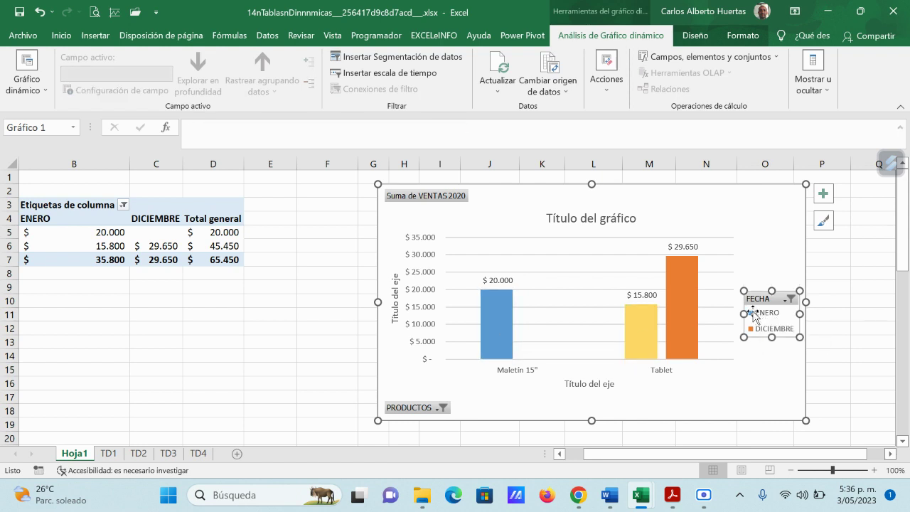
click(757, 316)
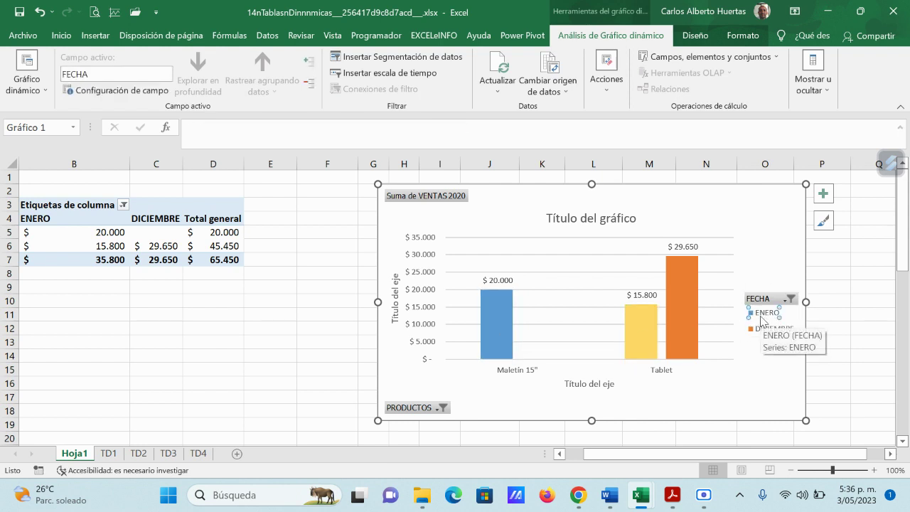
click(40, 12)
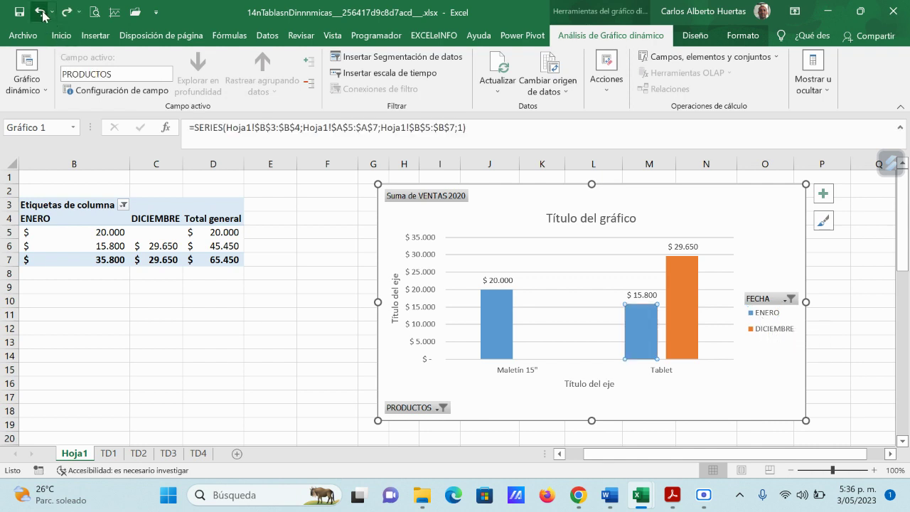
click(702, 399)
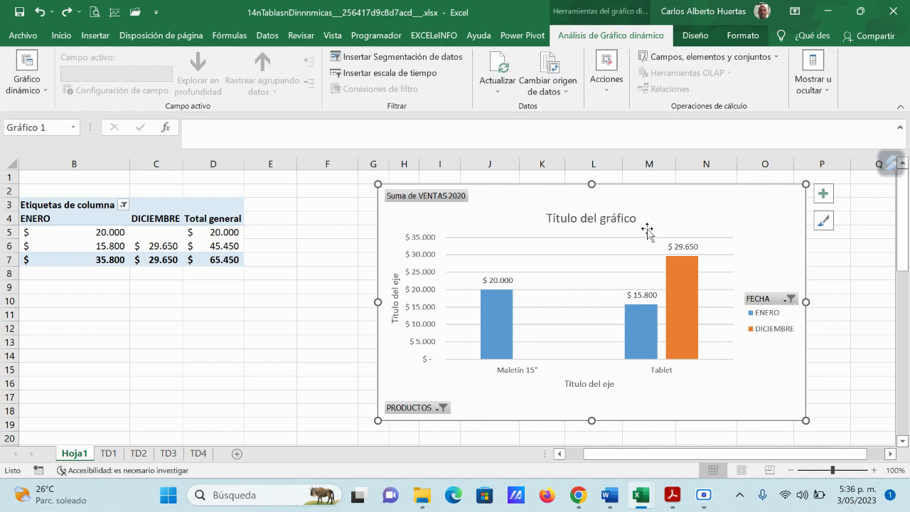
Change the pivot table's column label filter to show only ENERO, FEBRERO and MARZO
mouse_move(636, 323)
click(122, 205)
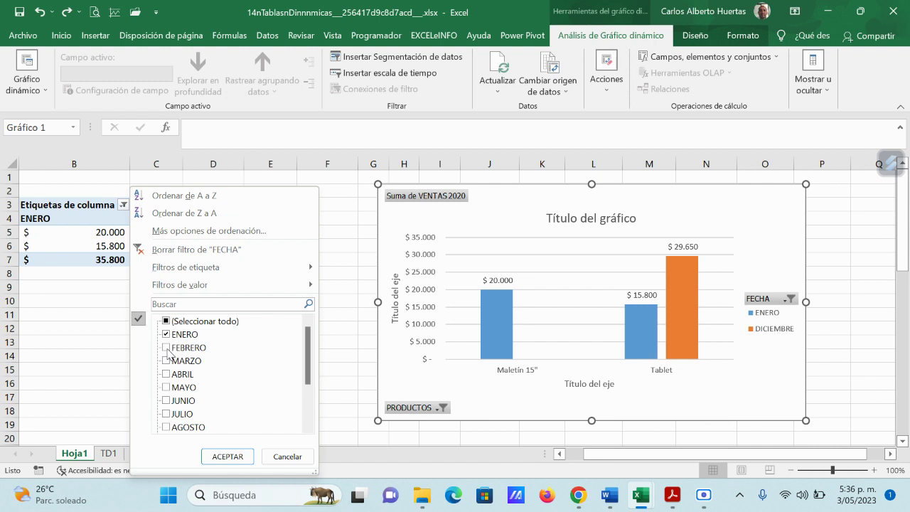
click(166, 347)
click(167, 360)
drag(308, 361, 311, 413)
click(213, 457)
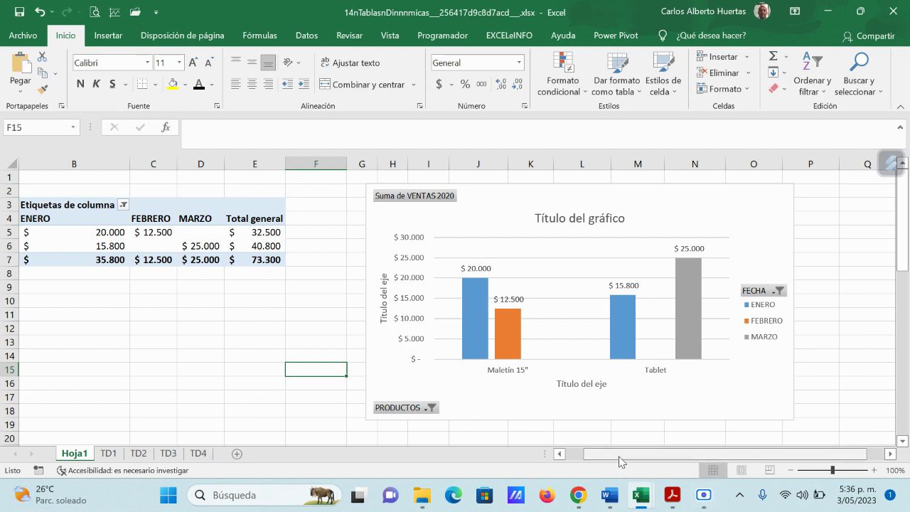
Change the pivot table's row label filter to show only Calculadora Financiera and Calculadora Sencilla, and select the chart
drag(598, 453, 580, 453)
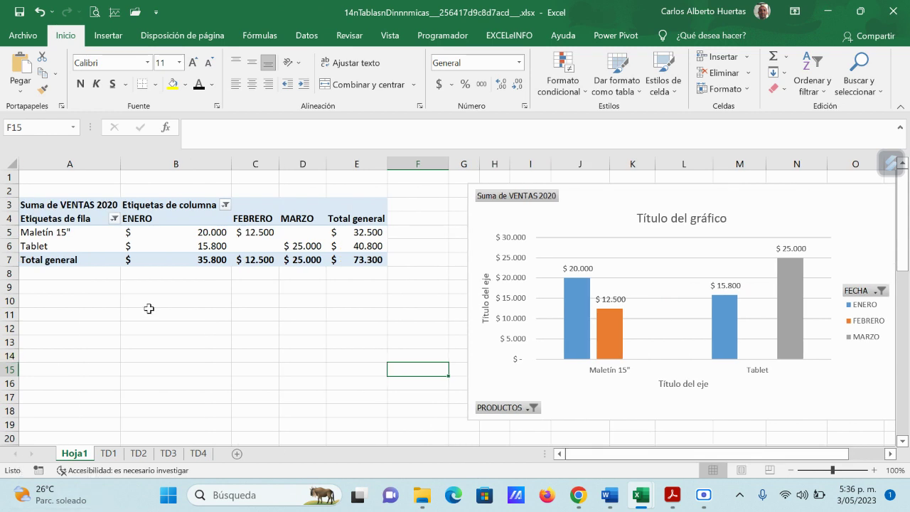
click(114, 219)
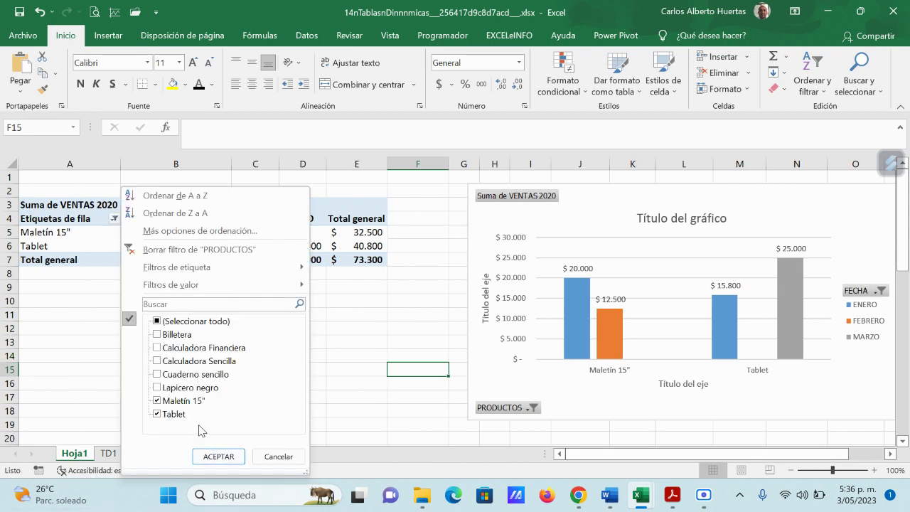
click(158, 401)
click(157, 414)
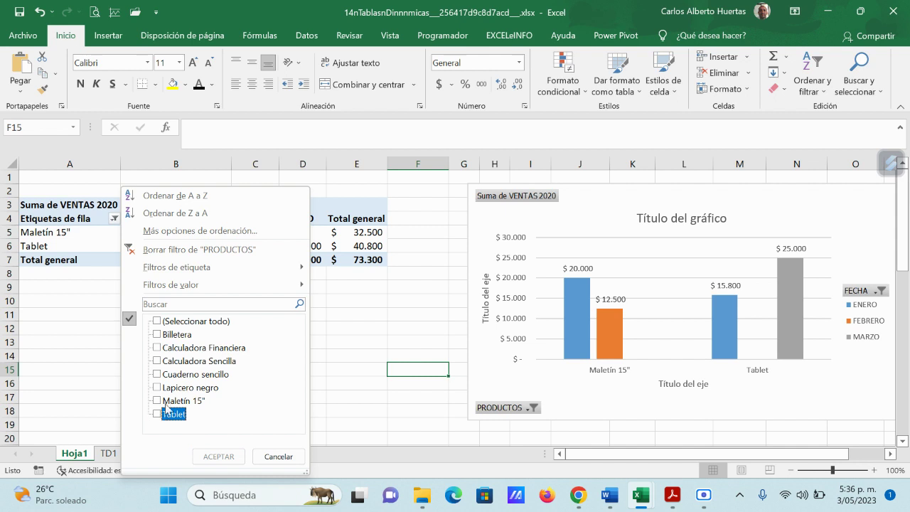
click(157, 361)
click(157, 347)
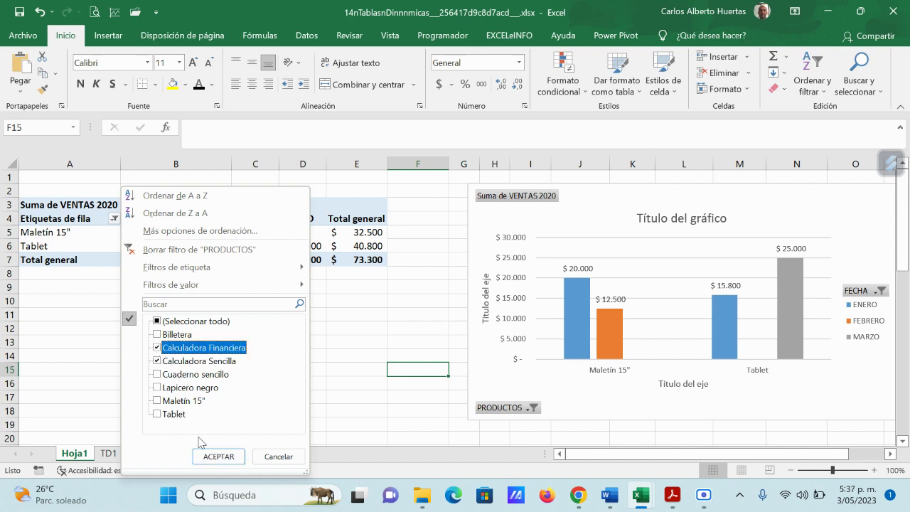
click(218, 456)
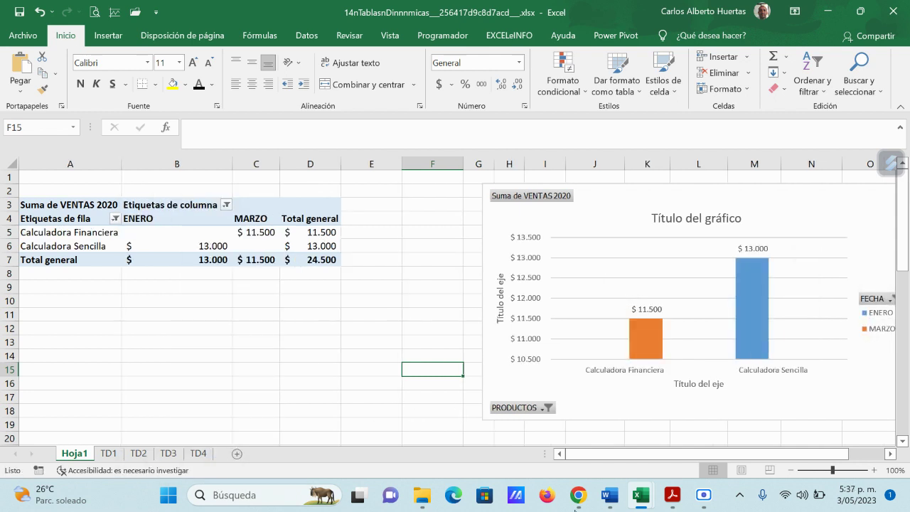
mouse_move(681, 453)
mouse_down()
mouse_move(717, 456)
mouse_move(692, 456)
mouse_up()
click(816, 212)
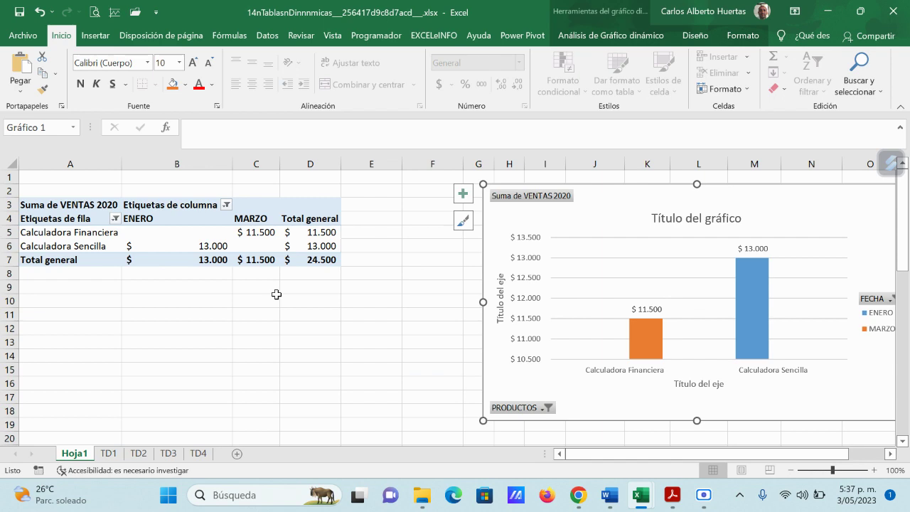
Switch to the PDF guide in Acrobat Reader and review the Gráfico Dinámico section through to the start of ACTIVIDADES DE EVALUACIÓN
click(671, 495)
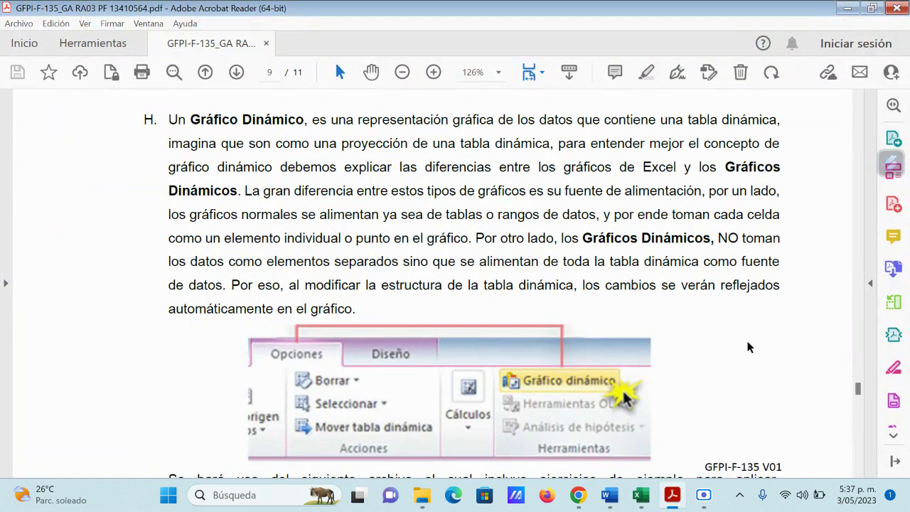
scroll(750, 345, down, 3)
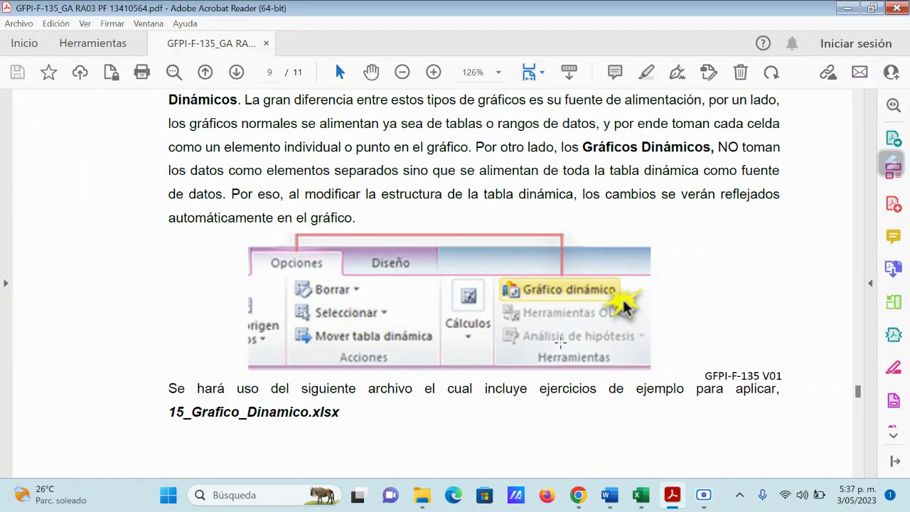
scroll(566, 343, down, 1)
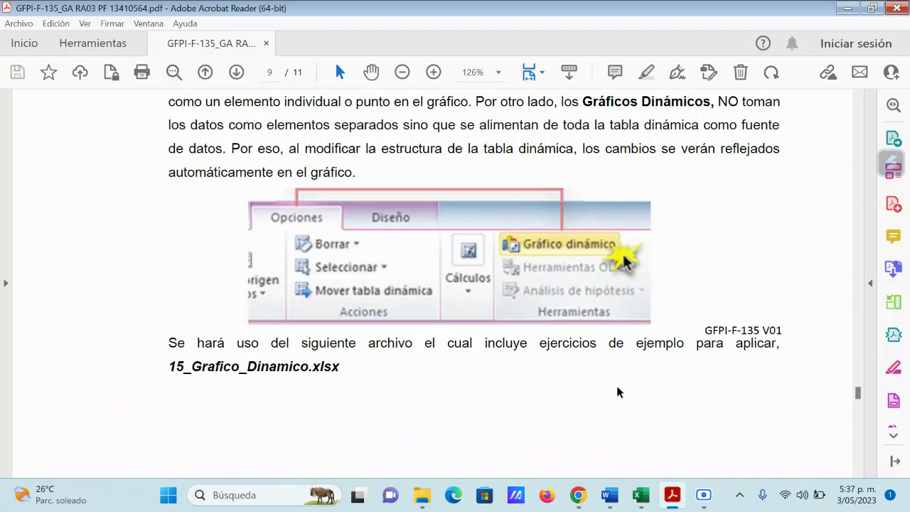
scroll(660, 385, down, 4)
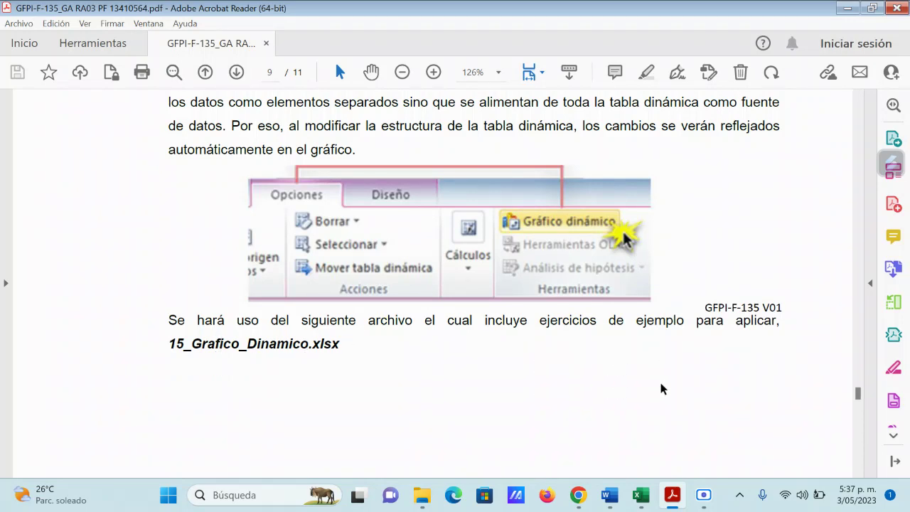
scroll(545, 358, down, 5)
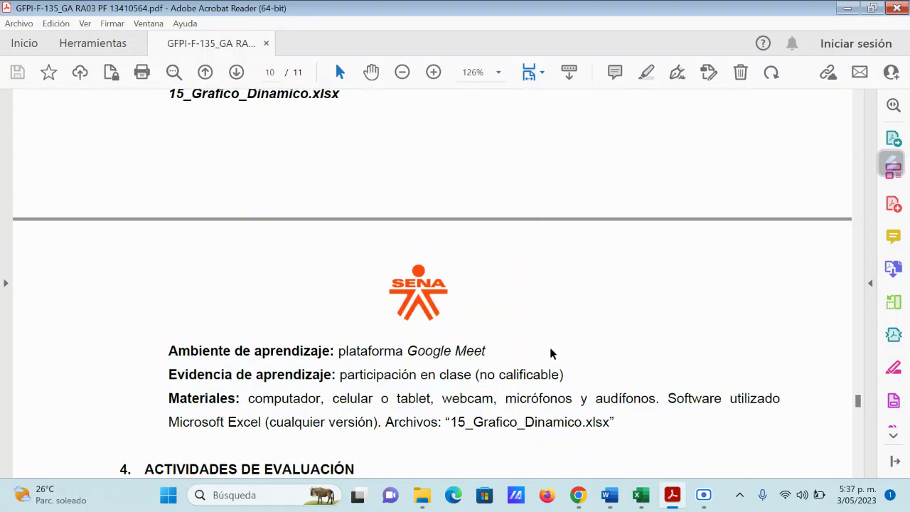
scroll(601, 284, down, 4)
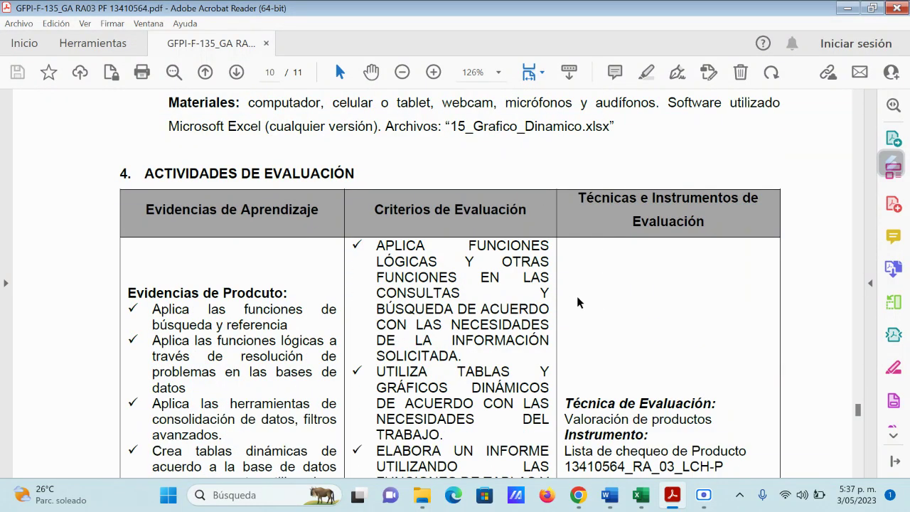
scroll(572, 297, up, 1)
mouse_move(641, 494)
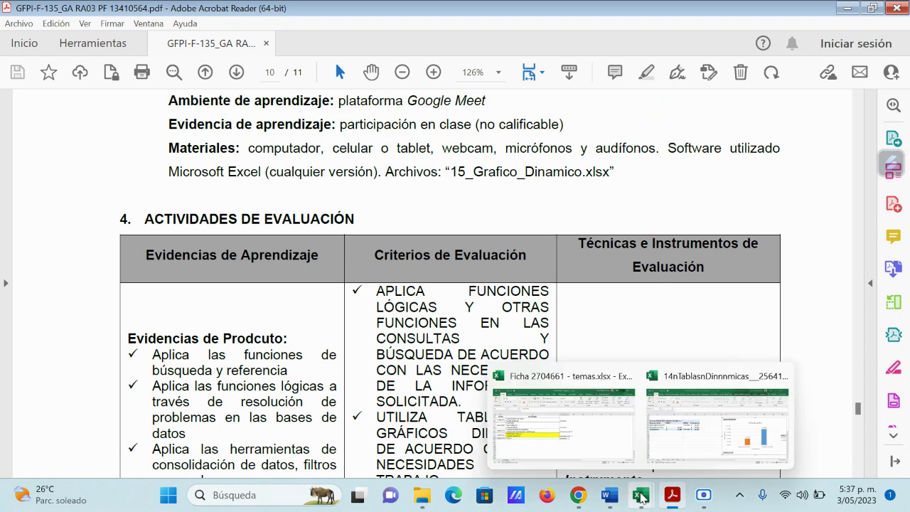
Switch to the Excel workbook Ficha 2704661 - temas.xlsx and review the activities scheduled for 3/05/2023 and 10/05/2023
click(579, 430)
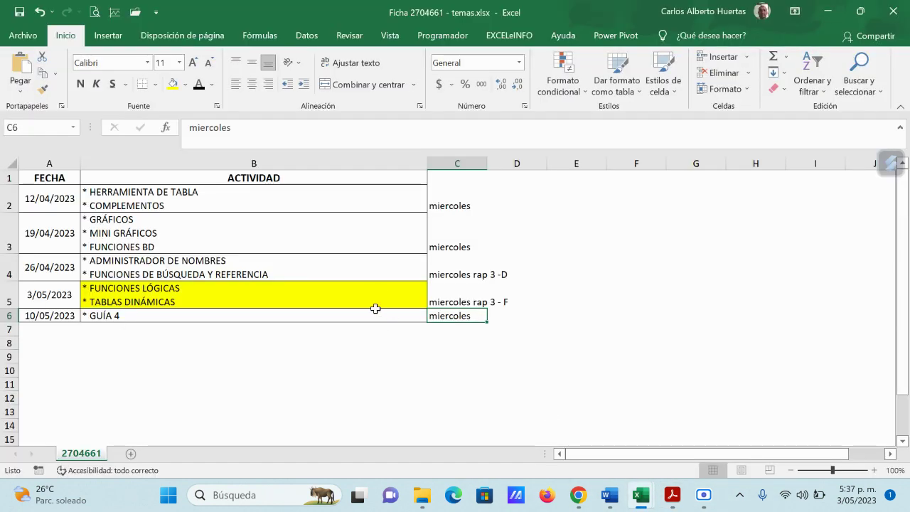
click(356, 298)
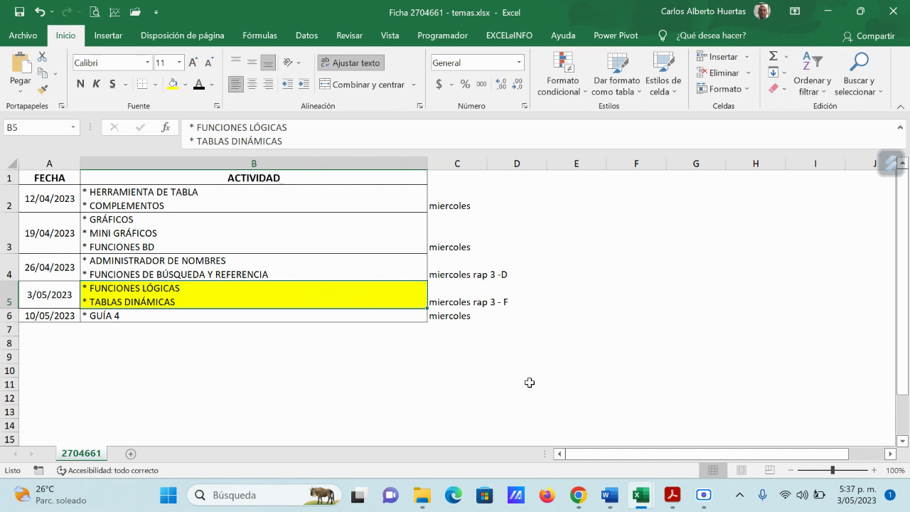
click(180, 315)
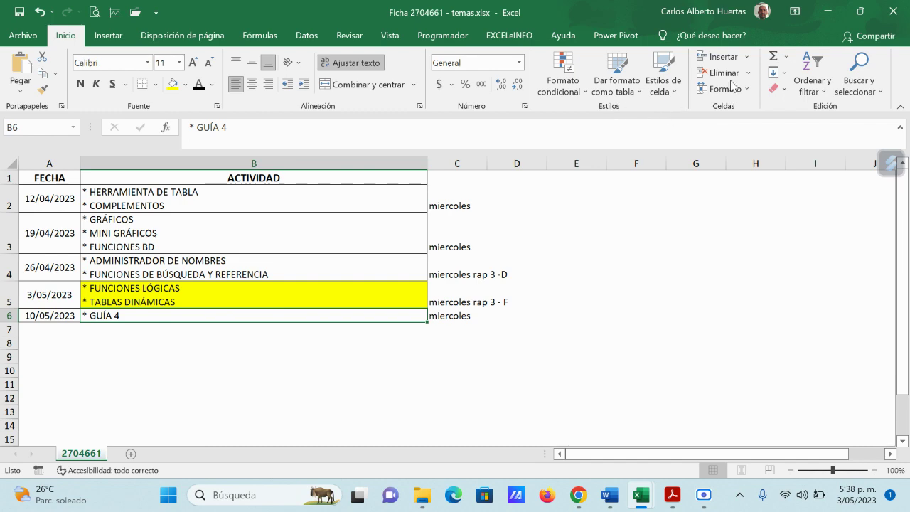
click(827, 12)
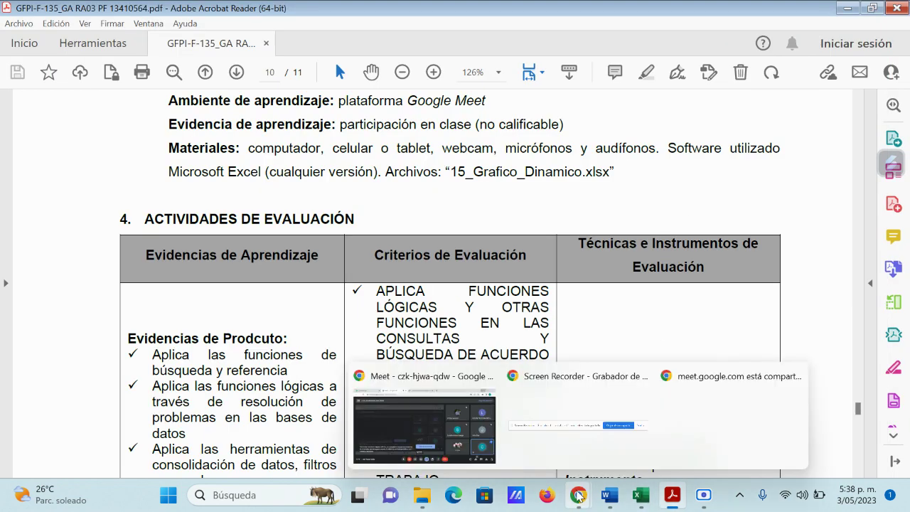
Switch to the Google Meet call in Chrome and stop presenting the screen
click(427, 424)
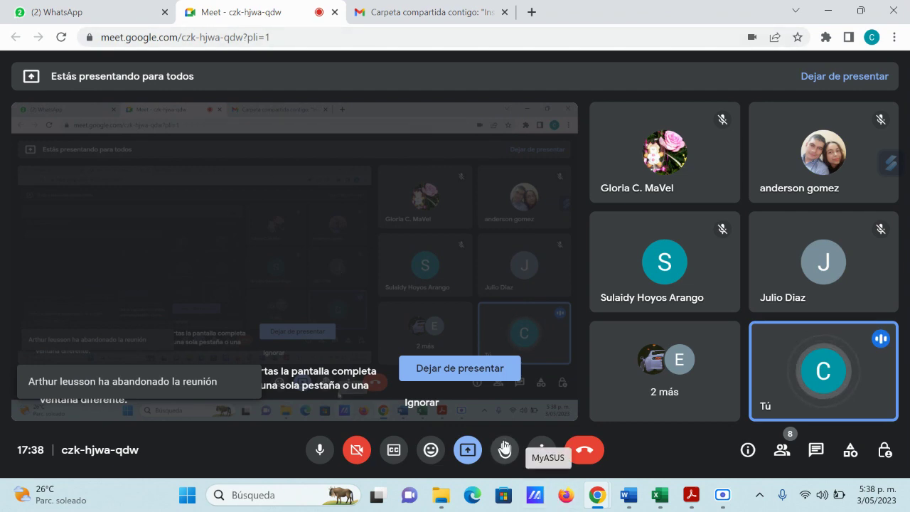
click(468, 368)
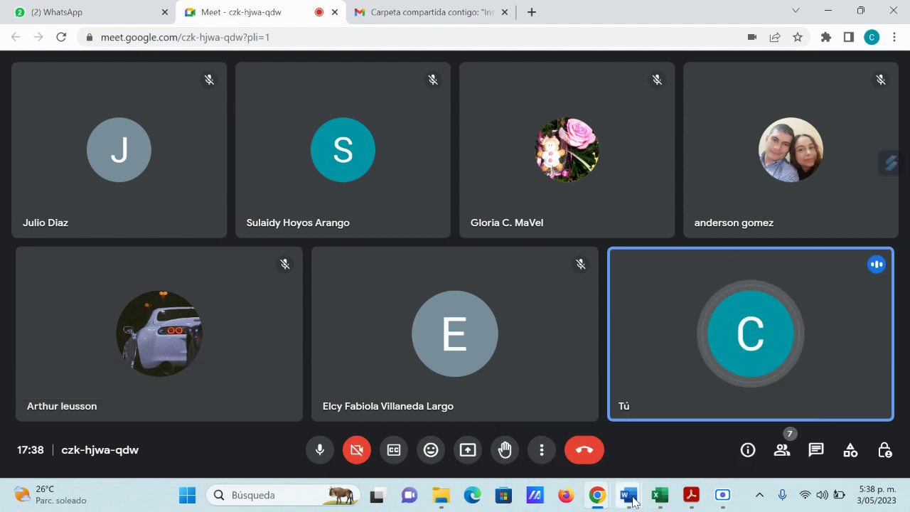
Switch to Word, paste the Meet call screenshot into Clase 03 de mayo Excel Intermedio.docx, save the document and return to the call
mouse_move(628, 495)
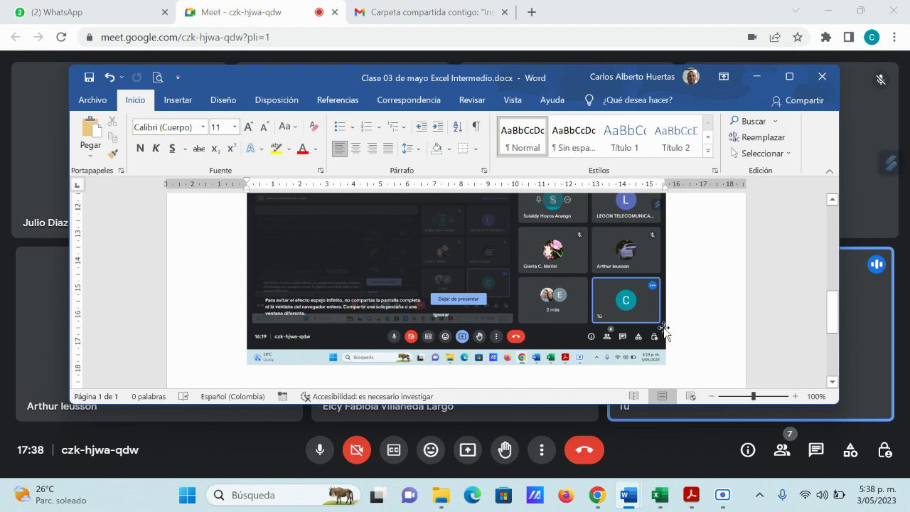
key(ctrl+v)
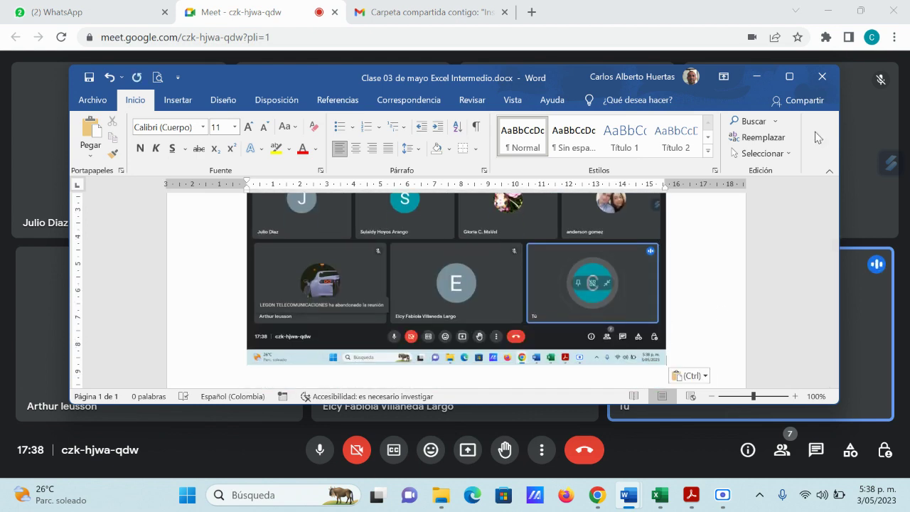
click(89, 77)
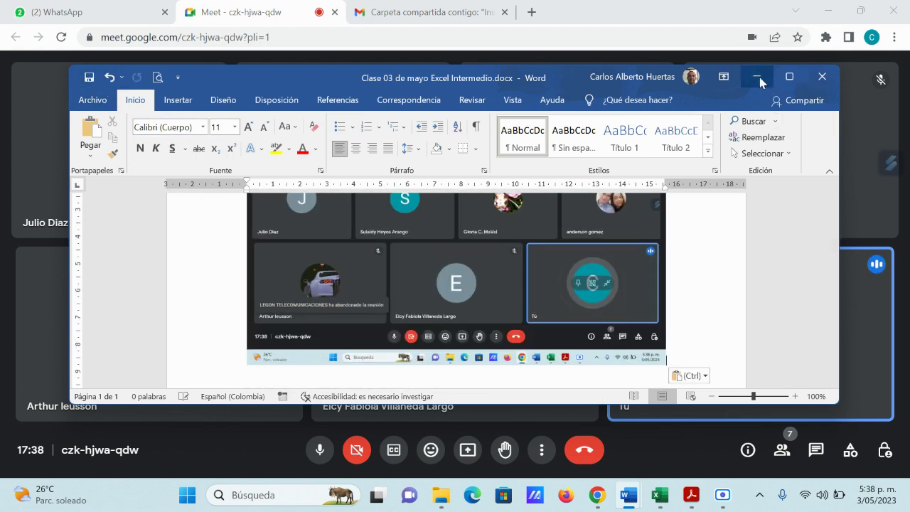
click(756, 77)
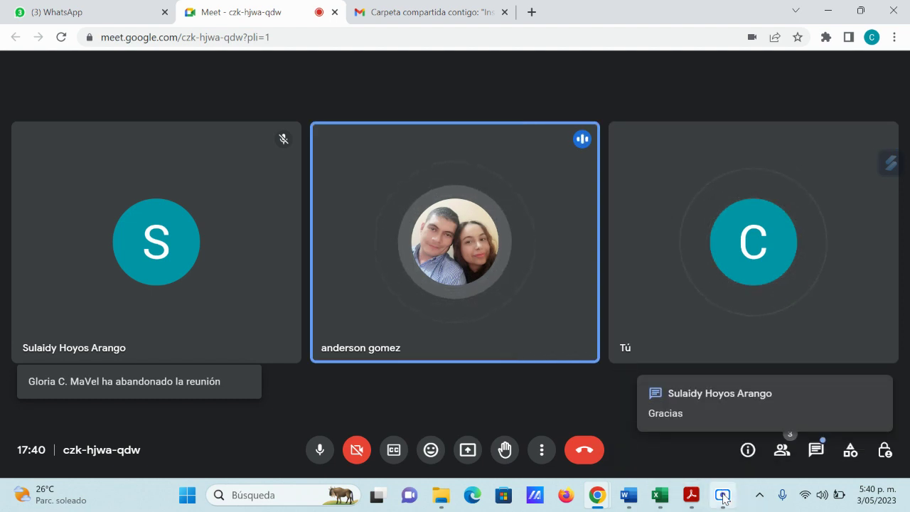
Switch to the Scre.io Screen Recorder window
mouse_move(722, 501)
click(722, 426)
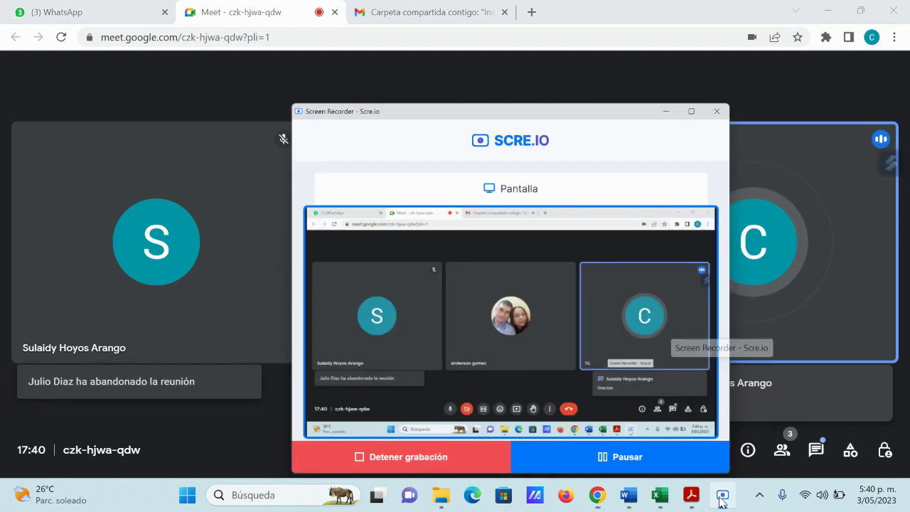